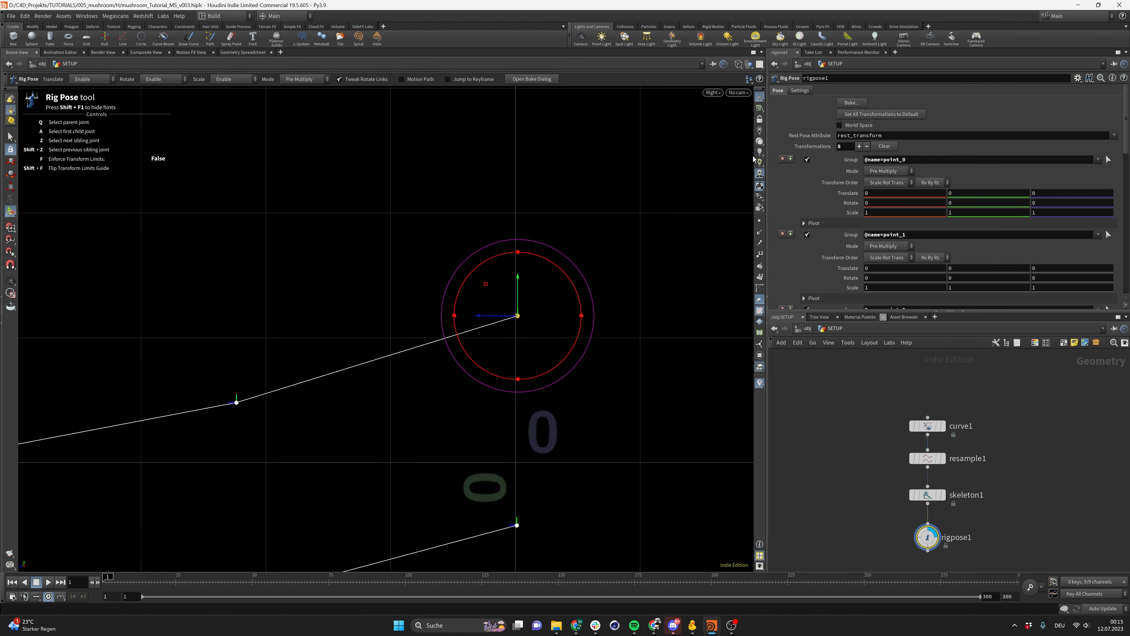
Try moving two of the skeleton's joints with the Rig Pose tool, undoing each move
scroll(1003, 485, down, 2)
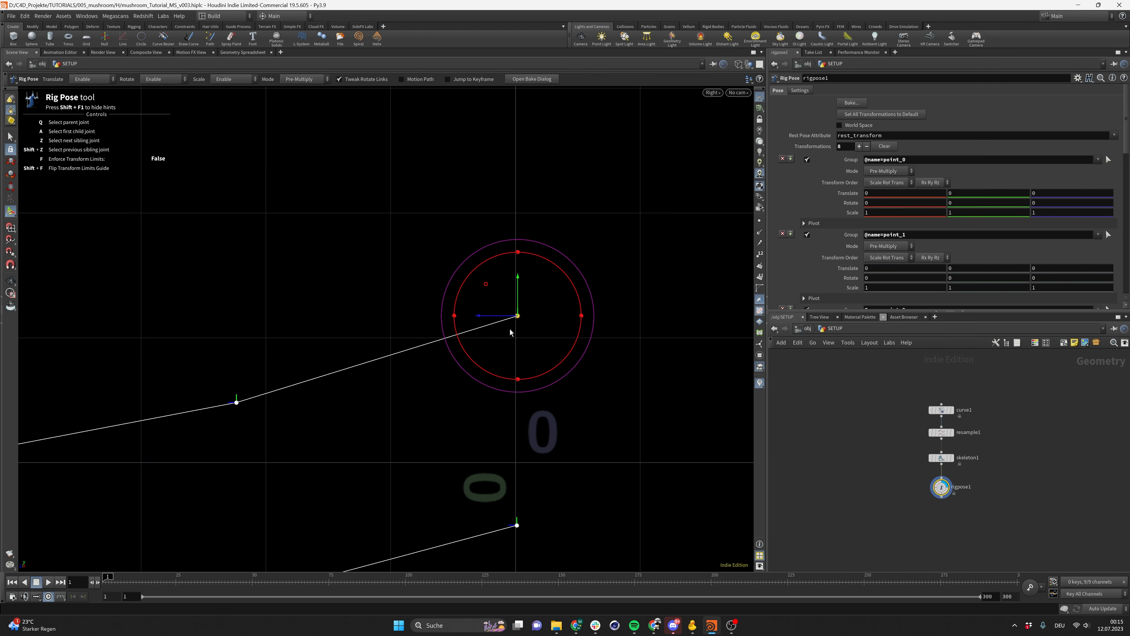
drag(510, 332, 494, 324)
key(ctrl+z)
click(237, 402)
drag(284, 364, 295, 379)
key(ctrl+z)
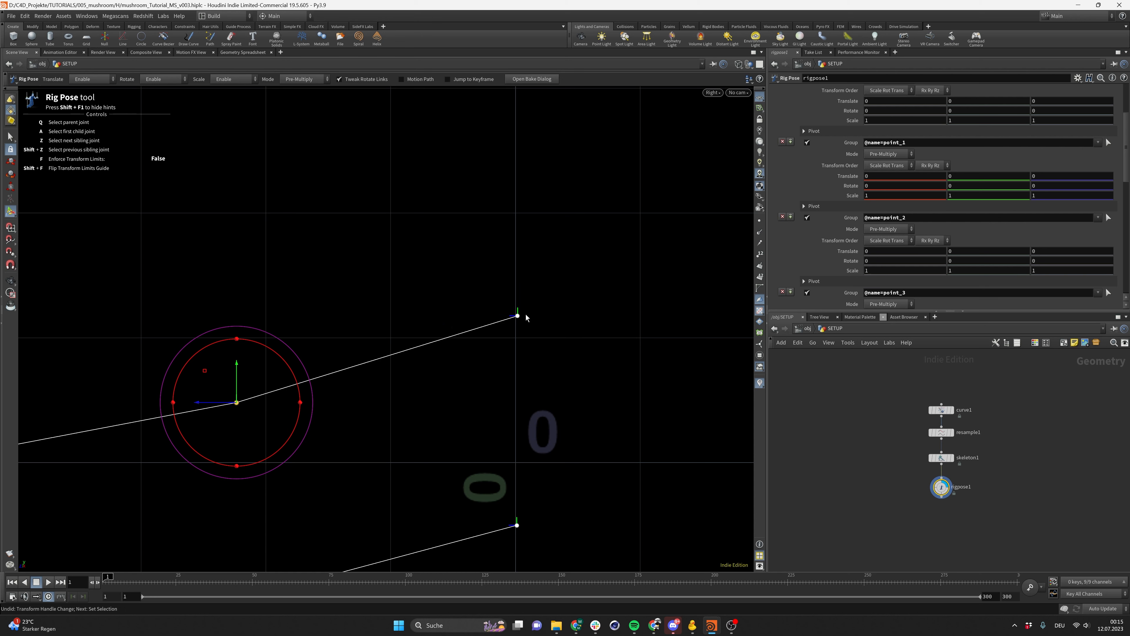
Add a Revolve node below rigpose1 to spin the posed curve into a surface
key(Tab)
mouse_move(977, 525)
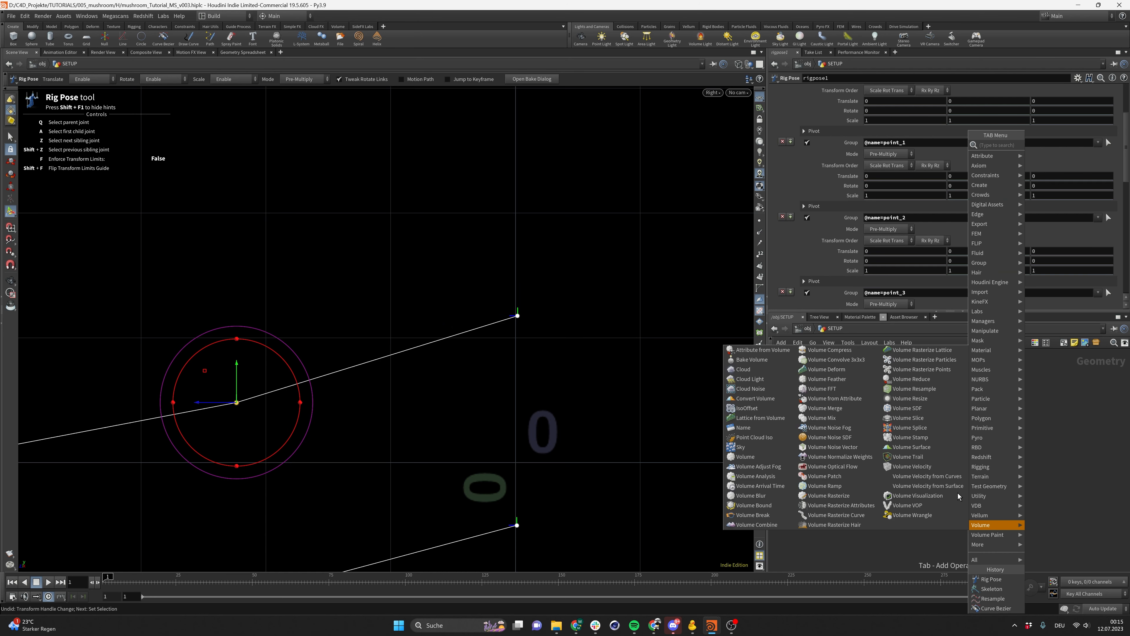
text(revol)
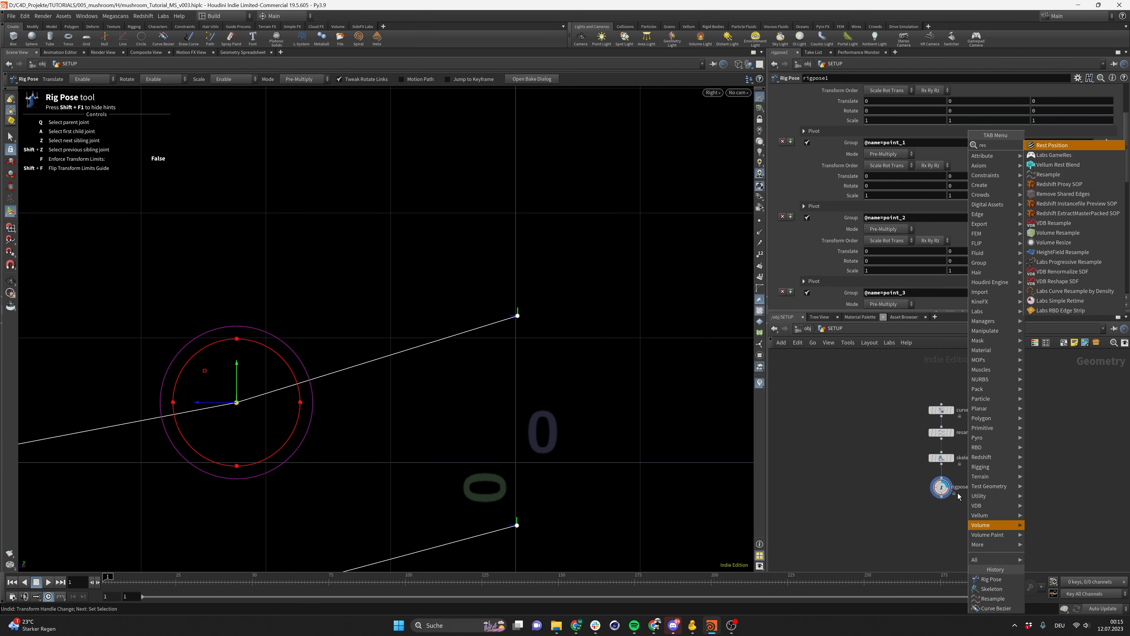
key(Return)
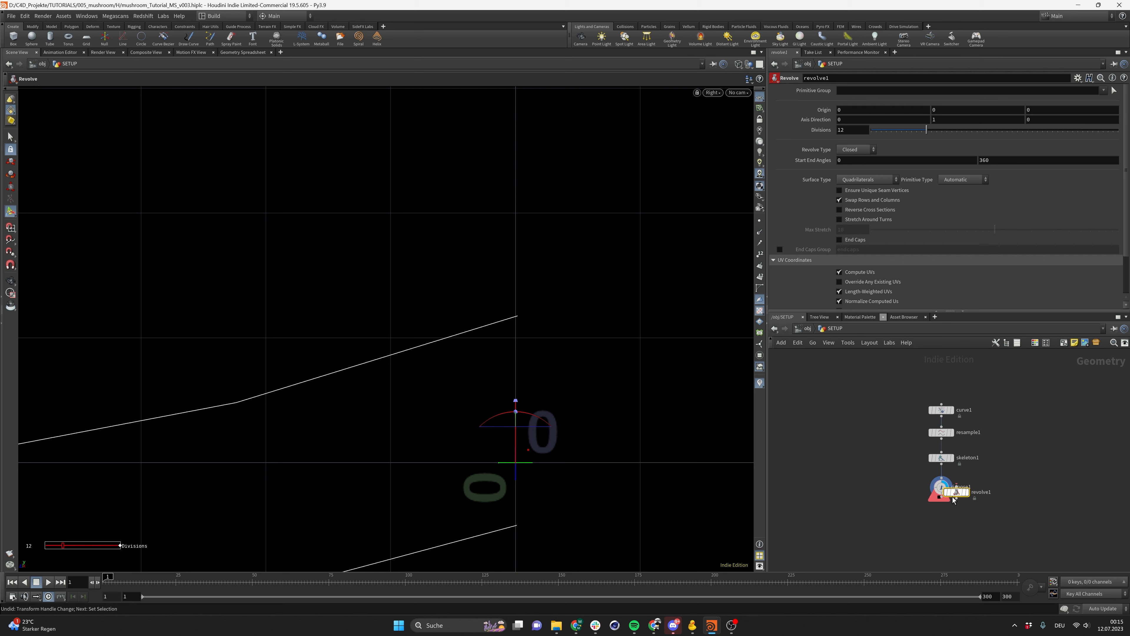
click(946, 555)
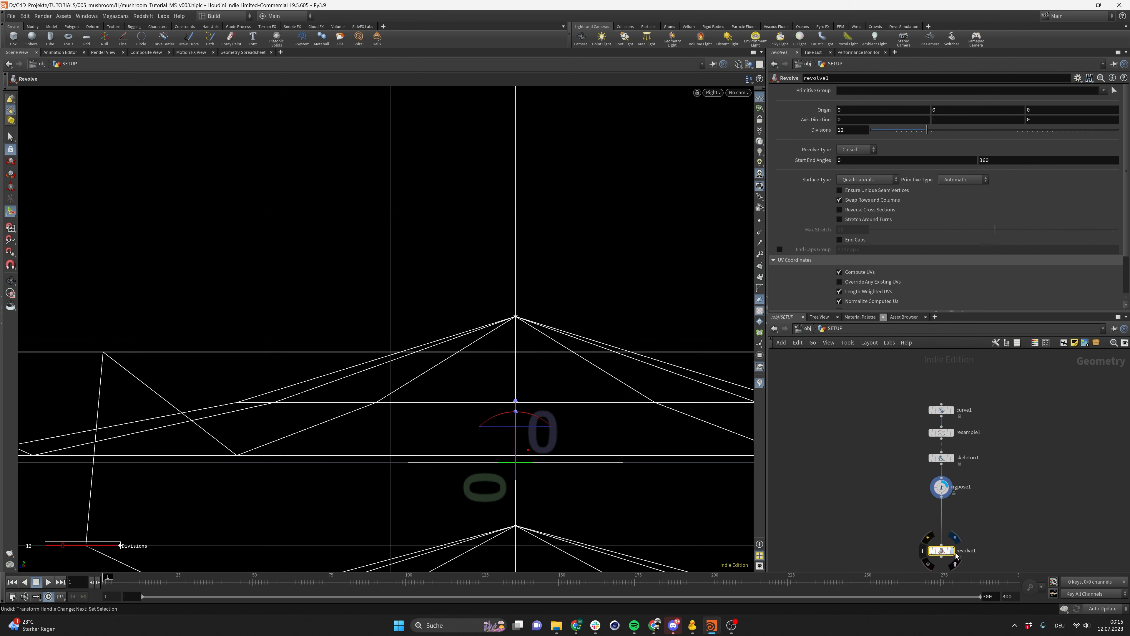
Inspect the revolved surface from all sides in a shaded perspective view
key(h)
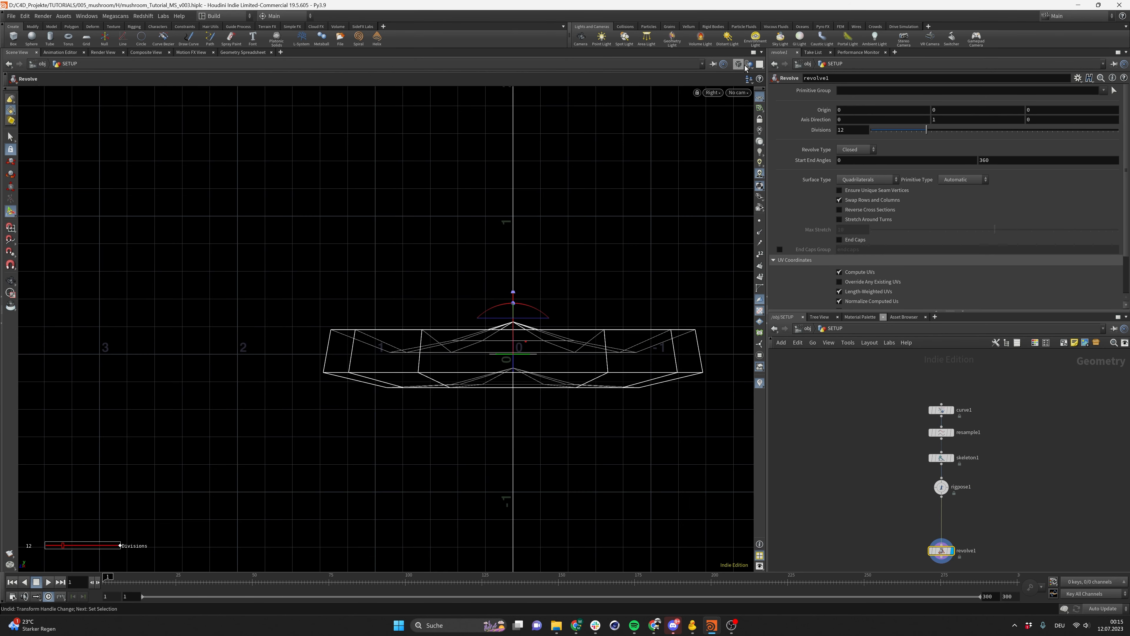
click(747, 65)
click(761, 149)
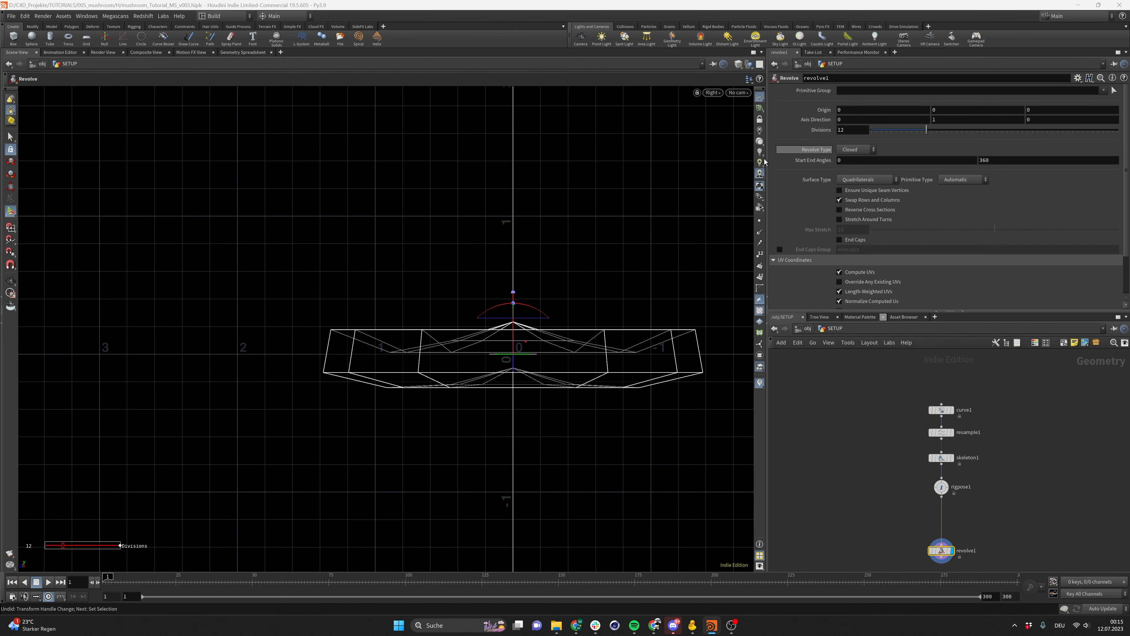
click(713, 93)
click(796, 111)
key(Escape)
alt+drag(452, 315, 454, 222)
alt+right_drag(454, 222, 499, 383)
alt+drag(499, 383, 388, 356)
Try repositioning a joint of rigpose1 in the perspective view, then undo it
click(945, 488)
click(481, 313)
drag(466, 298, 397, 288)
alt+drag(472, 334, 442, 300)
alt+right_drag(430, 363, 379, 281)
alt+drag(380, 280, 437, 290)
alt+drag(351, 309, 378, 455)
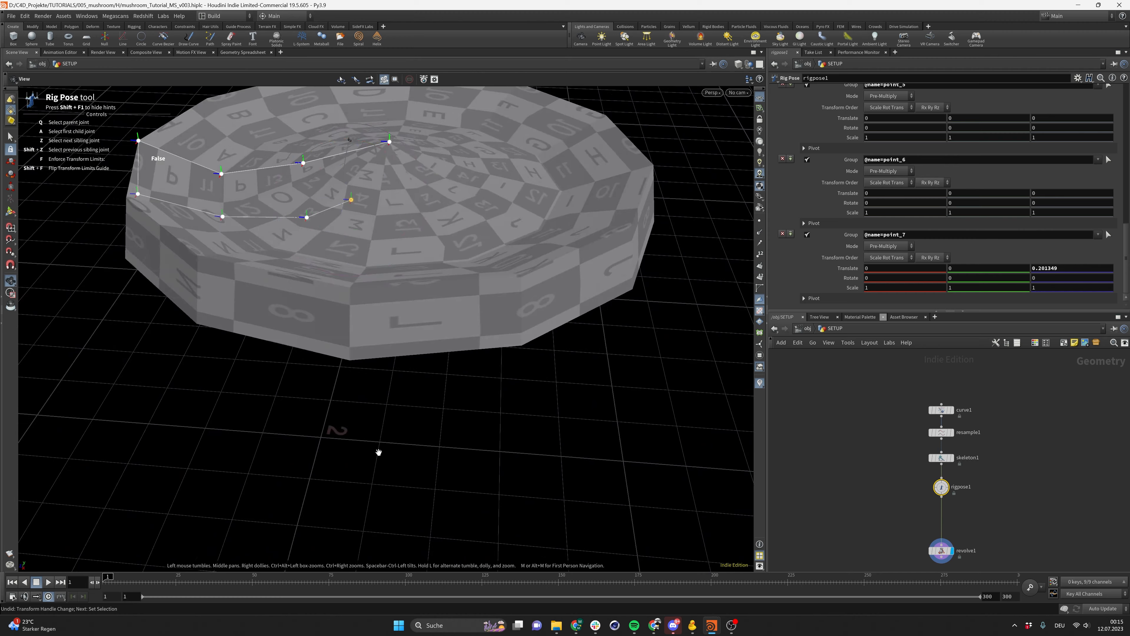
alt+drag(335, 253, 358, 232)
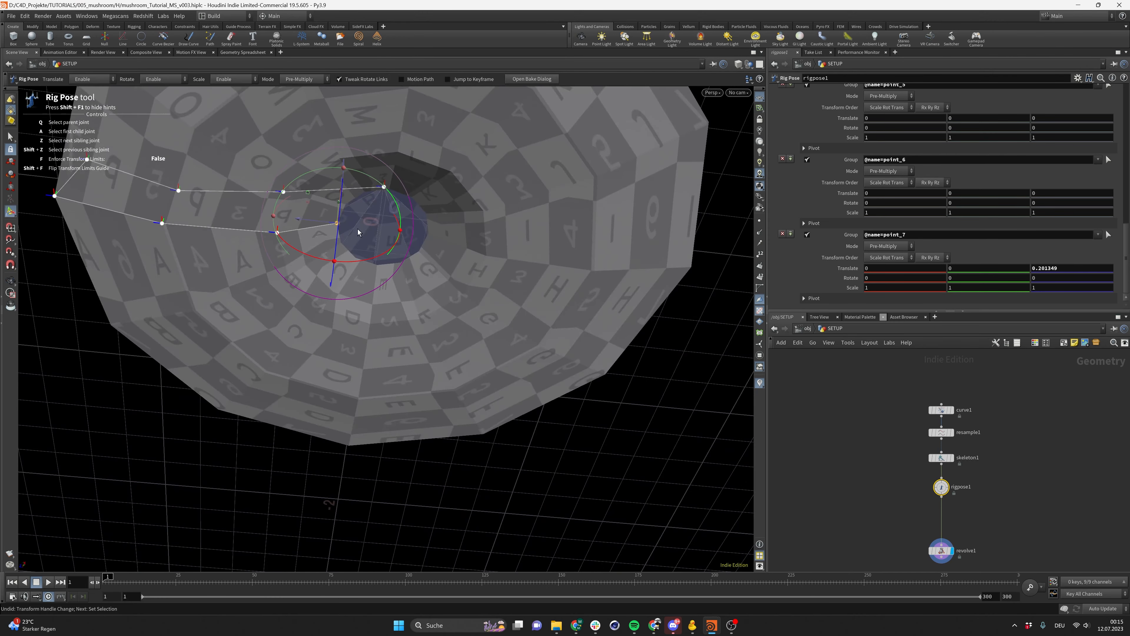
alt+drag(281, 256, 433, 491)
key(ctrl+z)
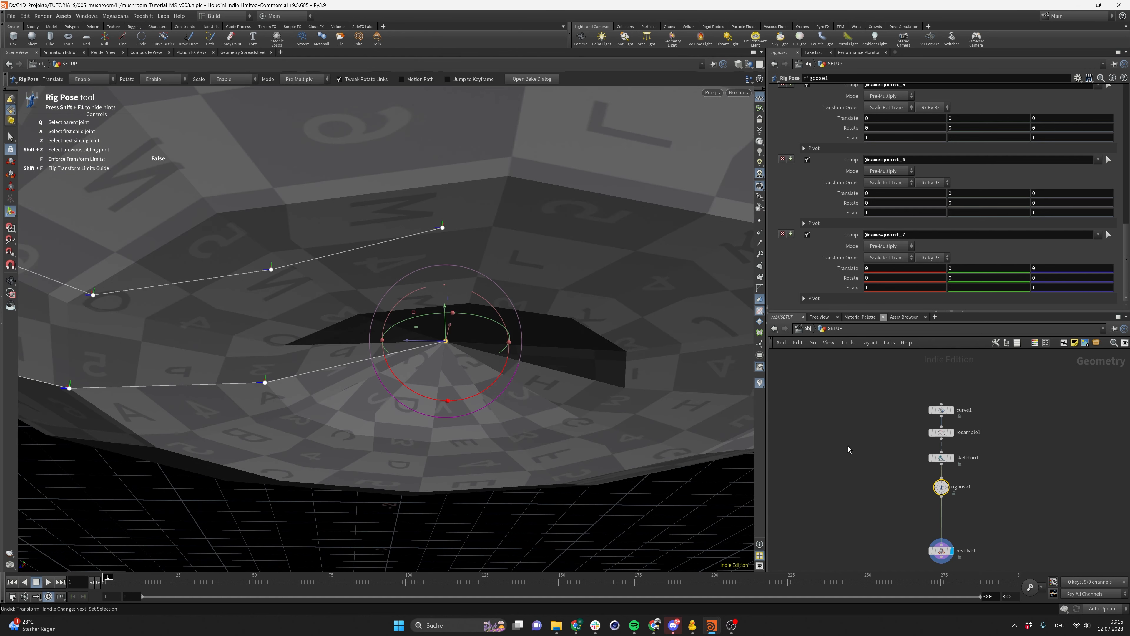
Return to the Right view and set the root joint point_0's mode to Override
click(951, 487)
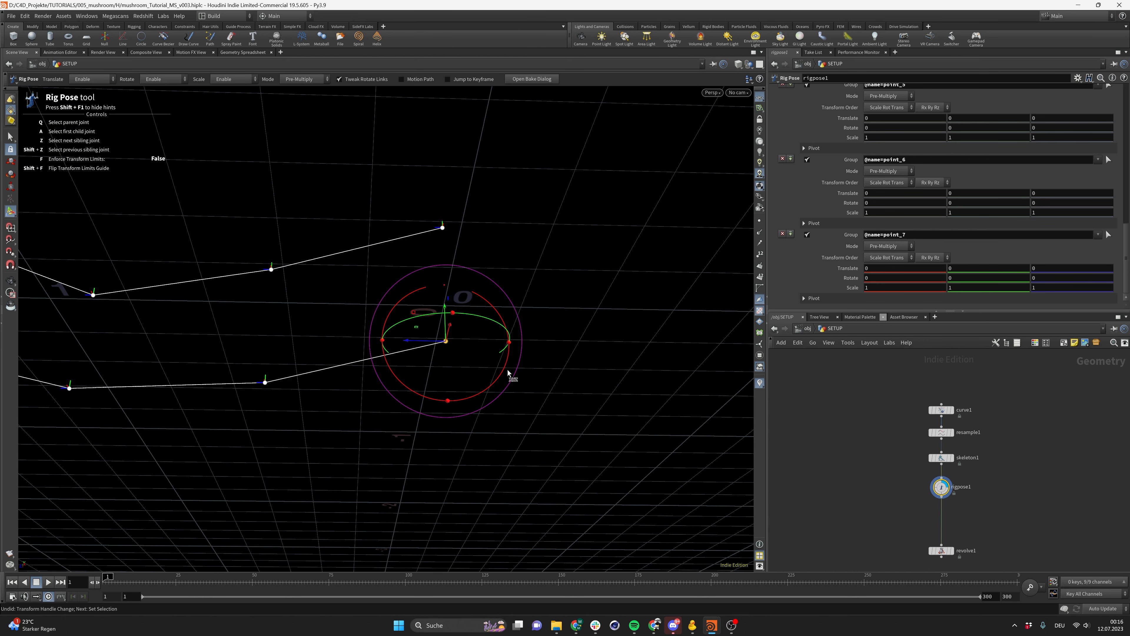
click(442, 231)
alt+drag(441, 235, 440, 325)
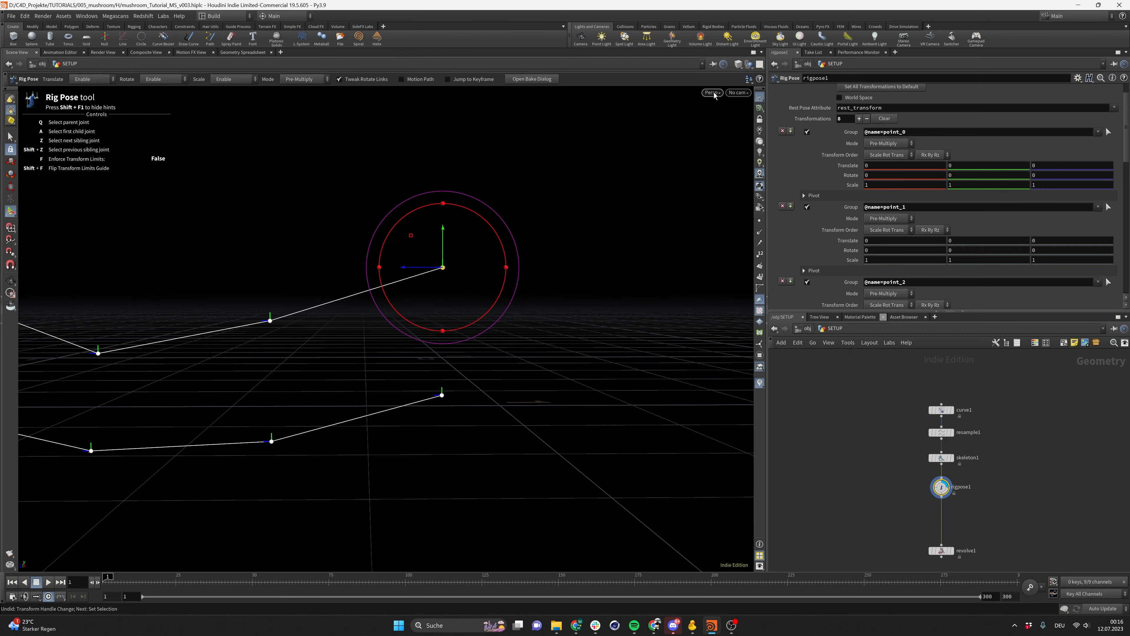
alt+drag(530, 206, 318, 272)
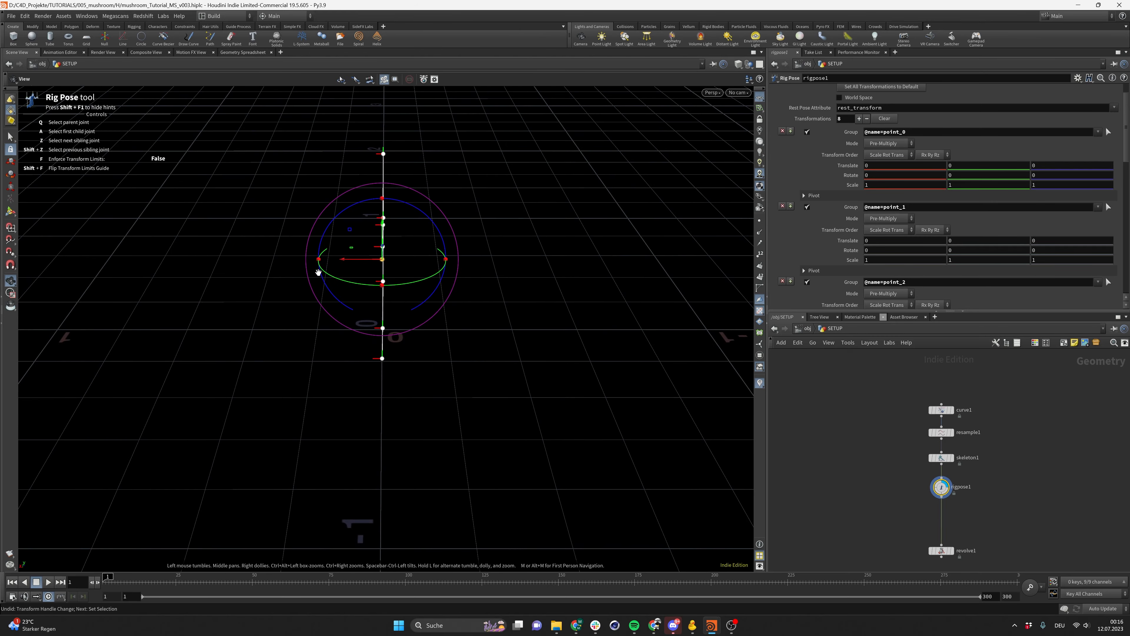
key(Return)
alt+drag(384, 341, 428, 313)
alt+drag(330, 322, 358, 324)
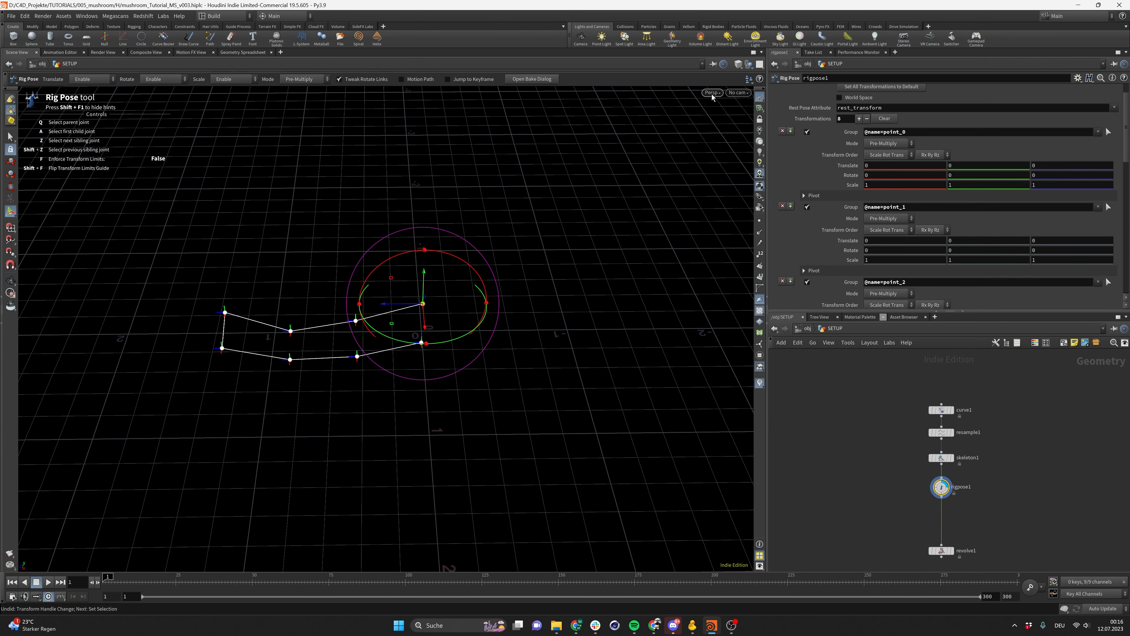
click(713, 93)
mouse_move(729, 112)
click(782, 140)
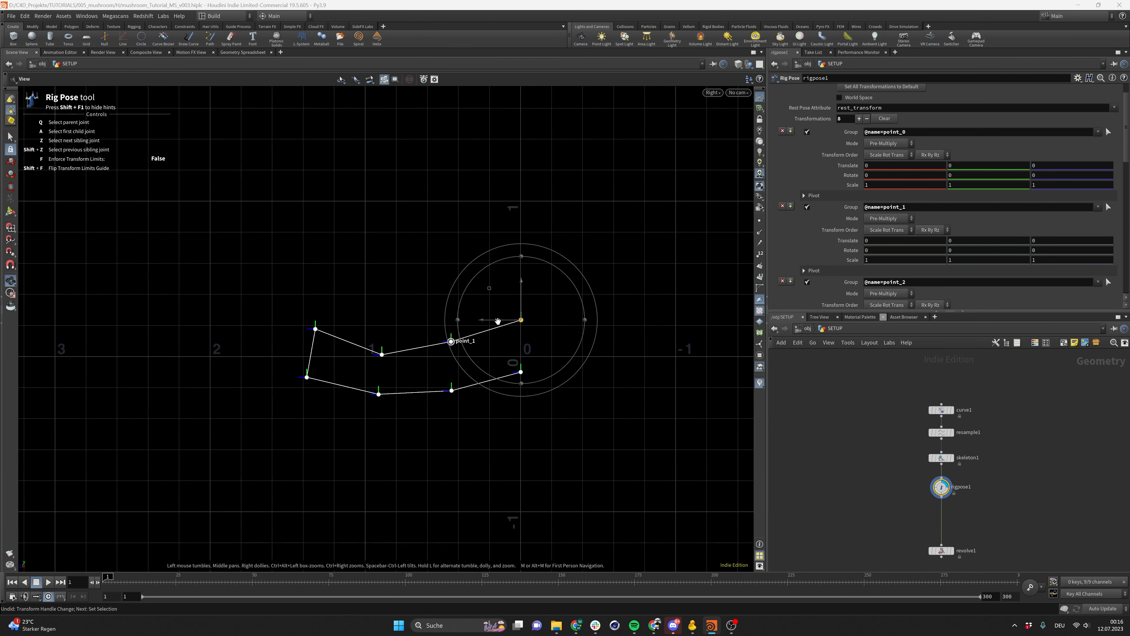
drag(960, 503, 961, 503)
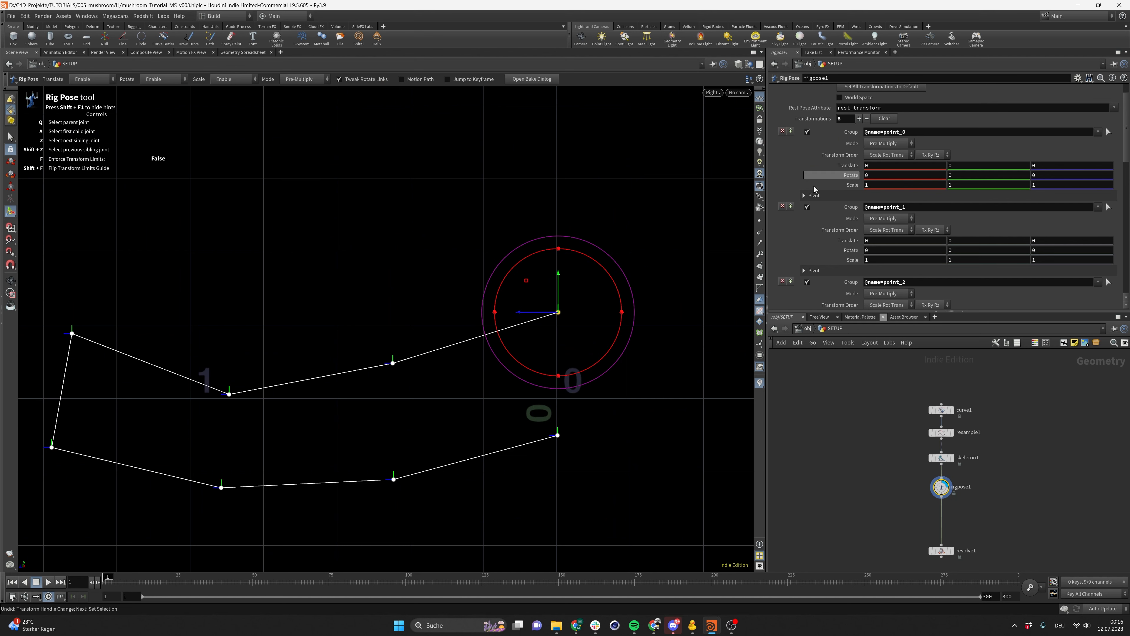
click(876, 146)
click(894, 175)
Lock the Z translate parameter of the root joint point_0
alt+middle_drag(543, 393, 548, 362)
alt+right_drag(549, 362, 705, 359)
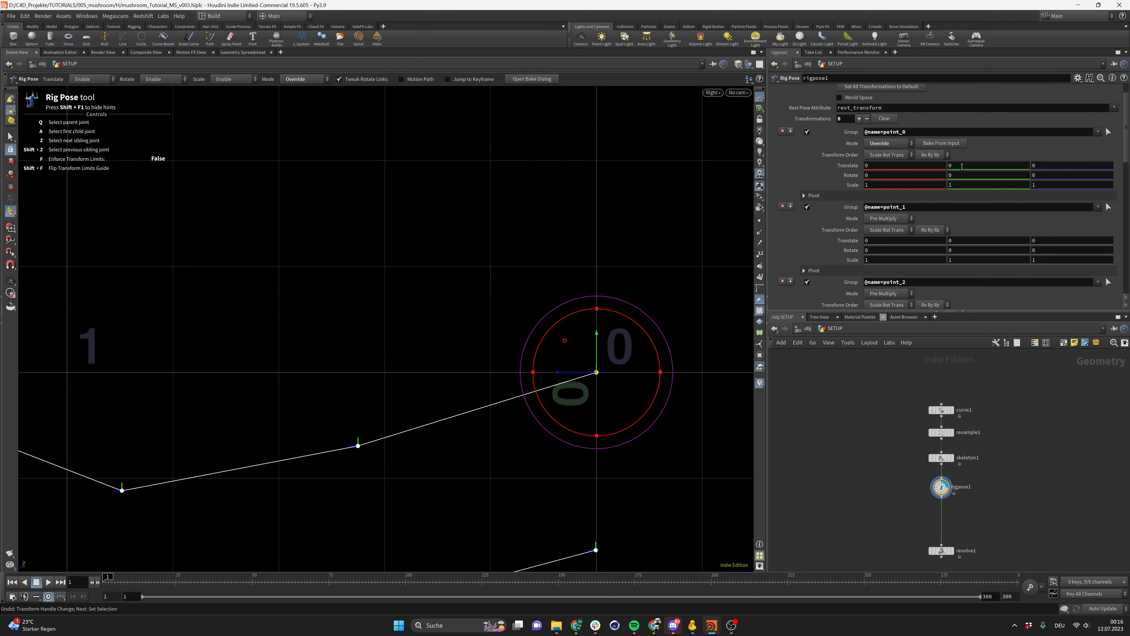
right_click(1048, 167)
click(1051, 165)
right_click(1051, 167)
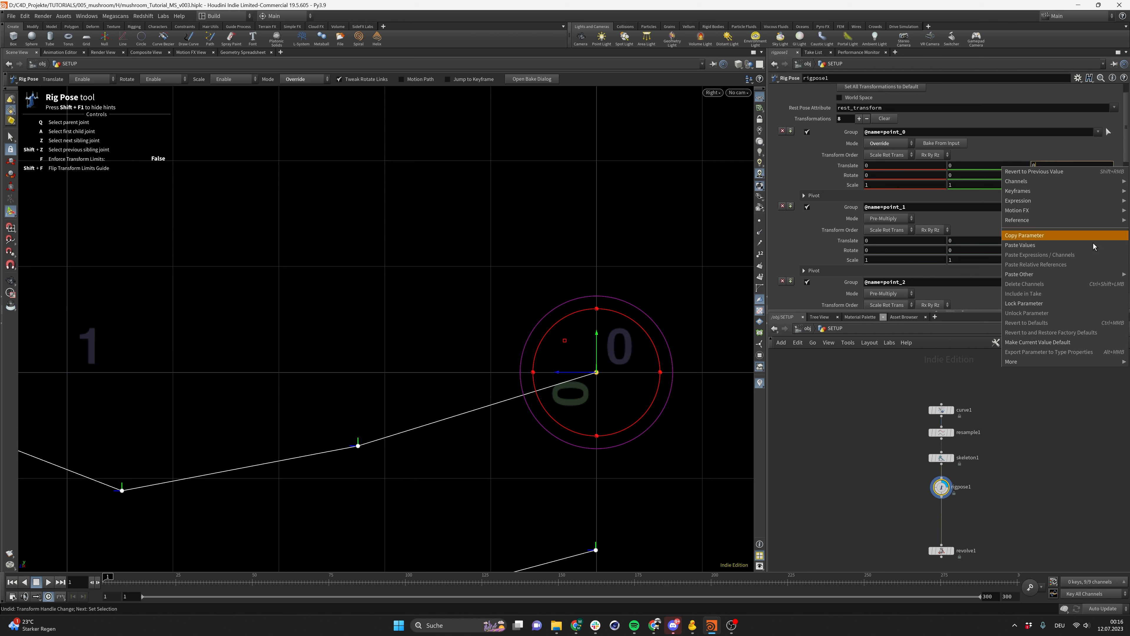
click(1050, 303)
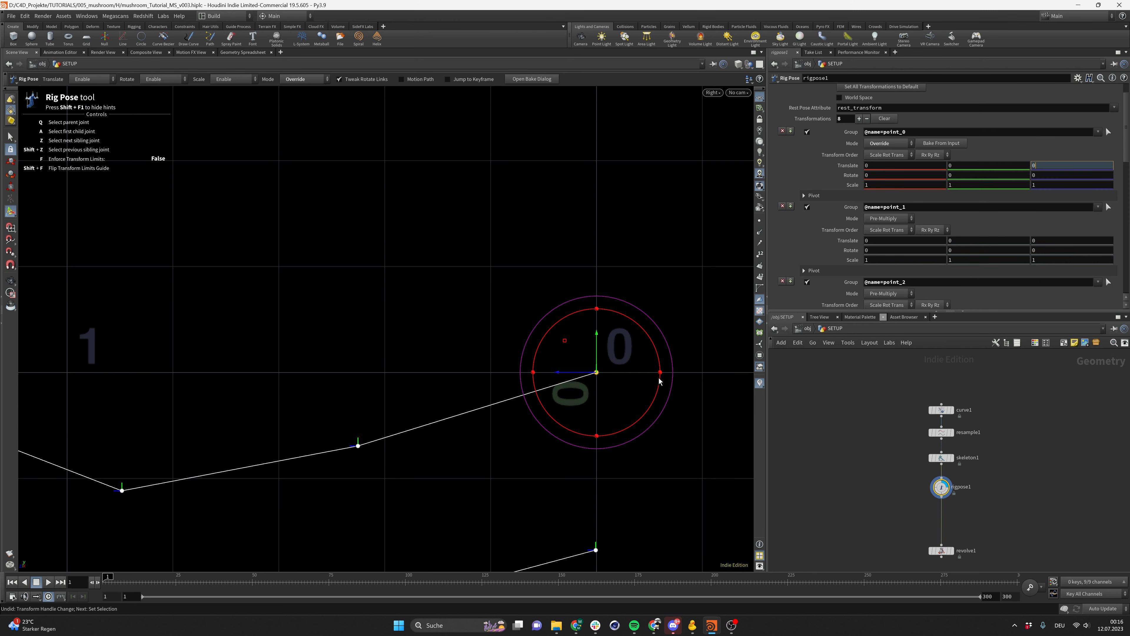
Raise the root joint point_0 to a Y translate of about 0.34
click(941, 487)
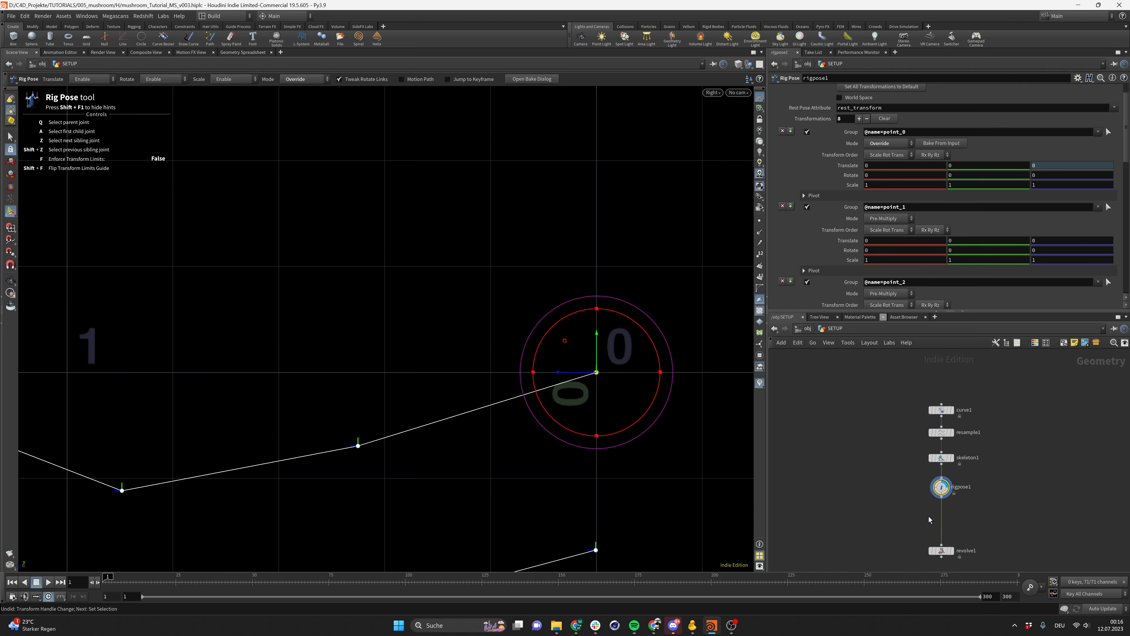
middle_drag(928, 518, 930, 416)
click(596, 373)
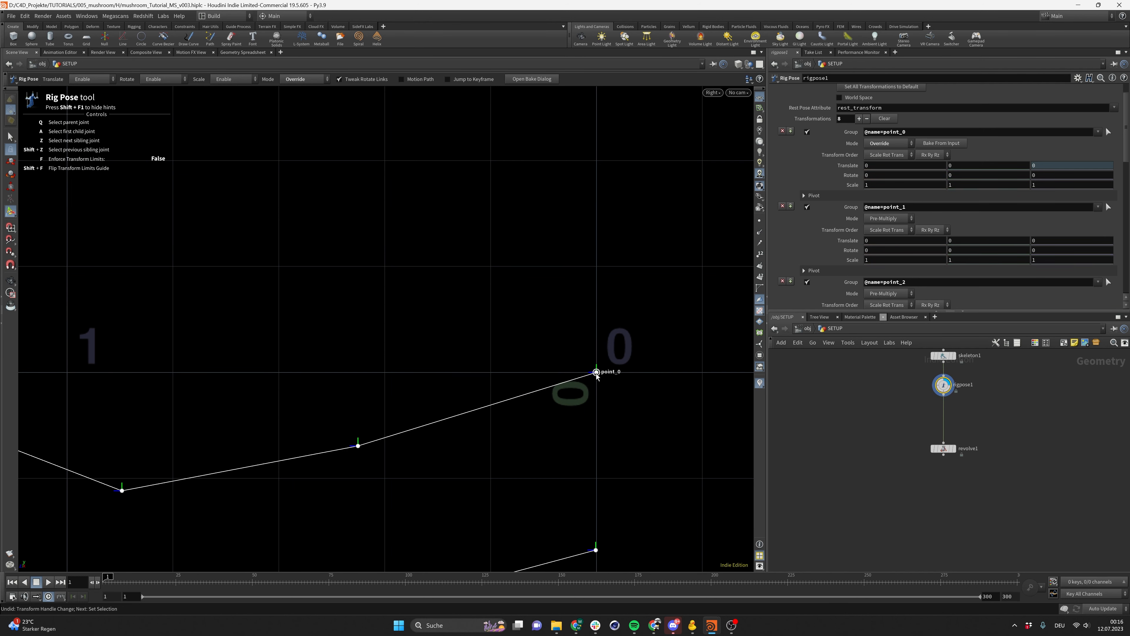
drag(599, 356, 609, 172)
key(space)
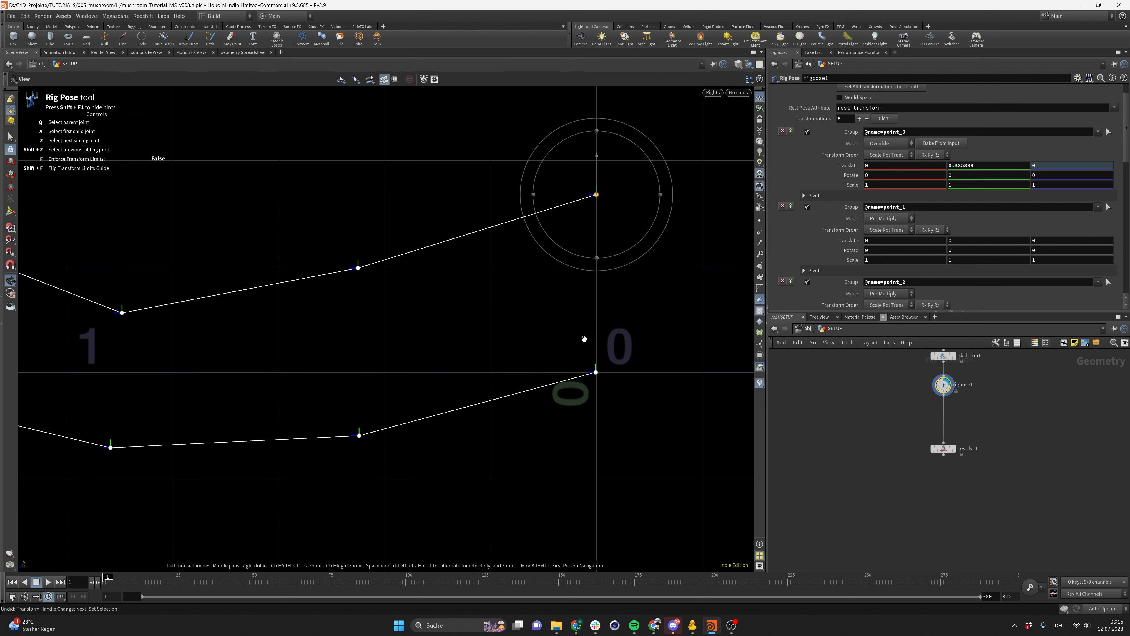
alt+middle_drag(607, 216, 605, 231)
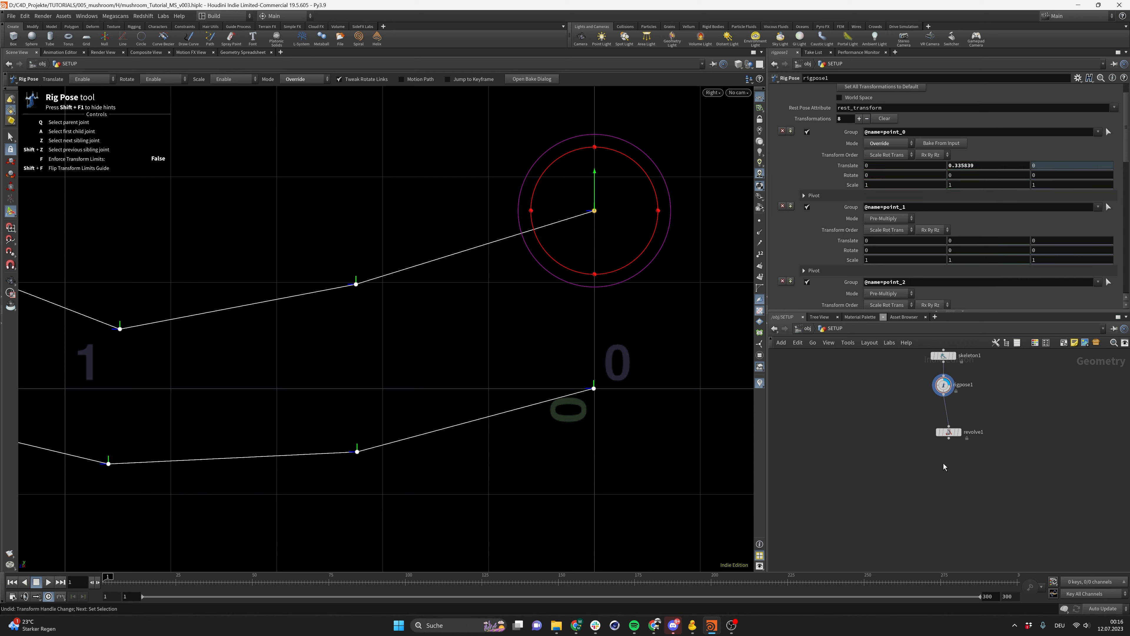
Add a Transform node below revolve1
key(Tab)
text(transform)
key(Return)
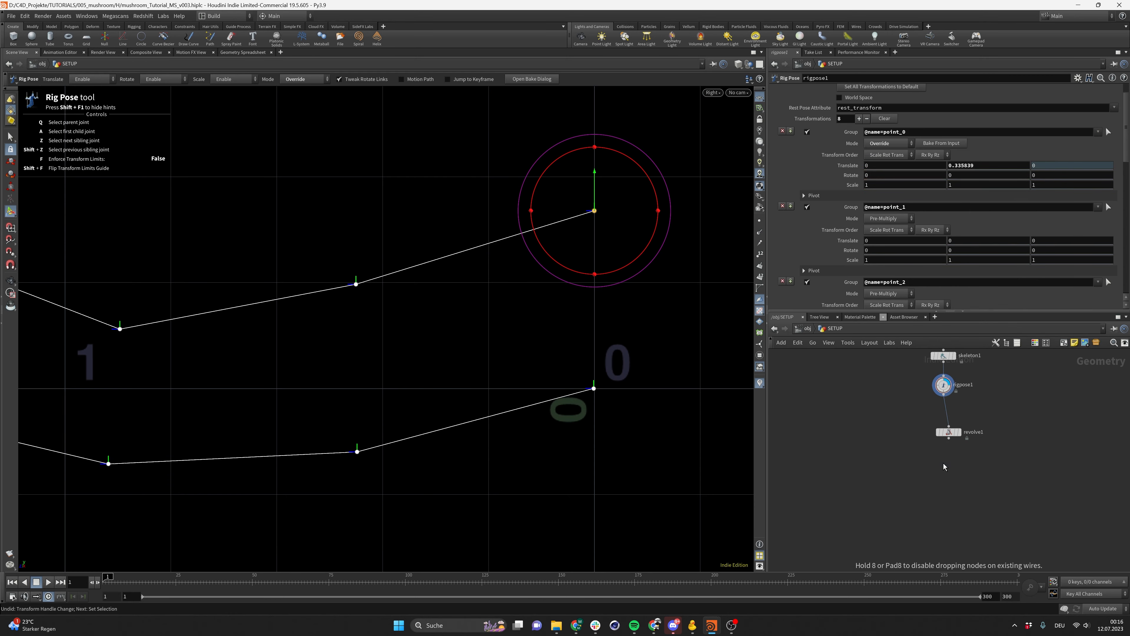
click(943, 463)
drag(948, 438, 940, 462)
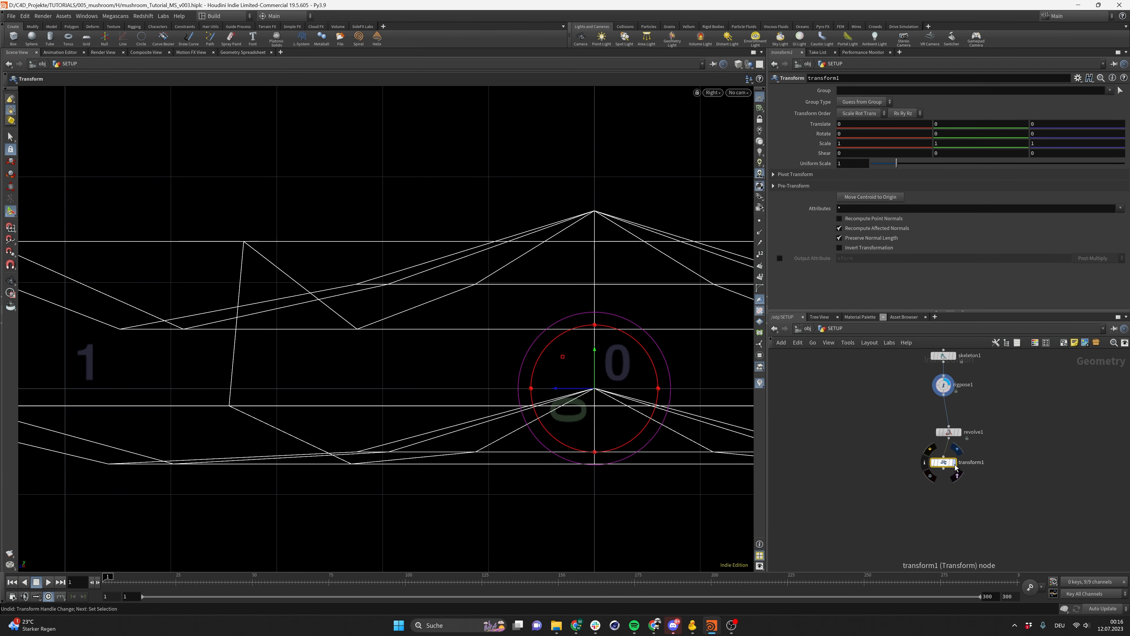
click(954, 462)
scroll(539, 405, down, 1)
key(Return)
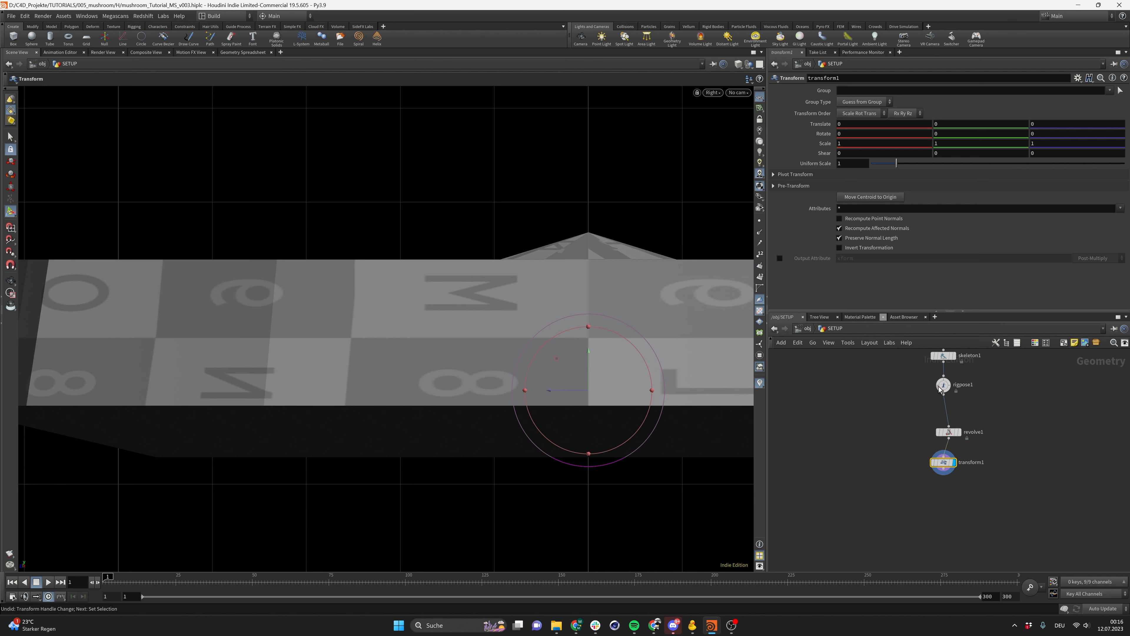
drag(944, 377, 945, 375)
click(948, 383)
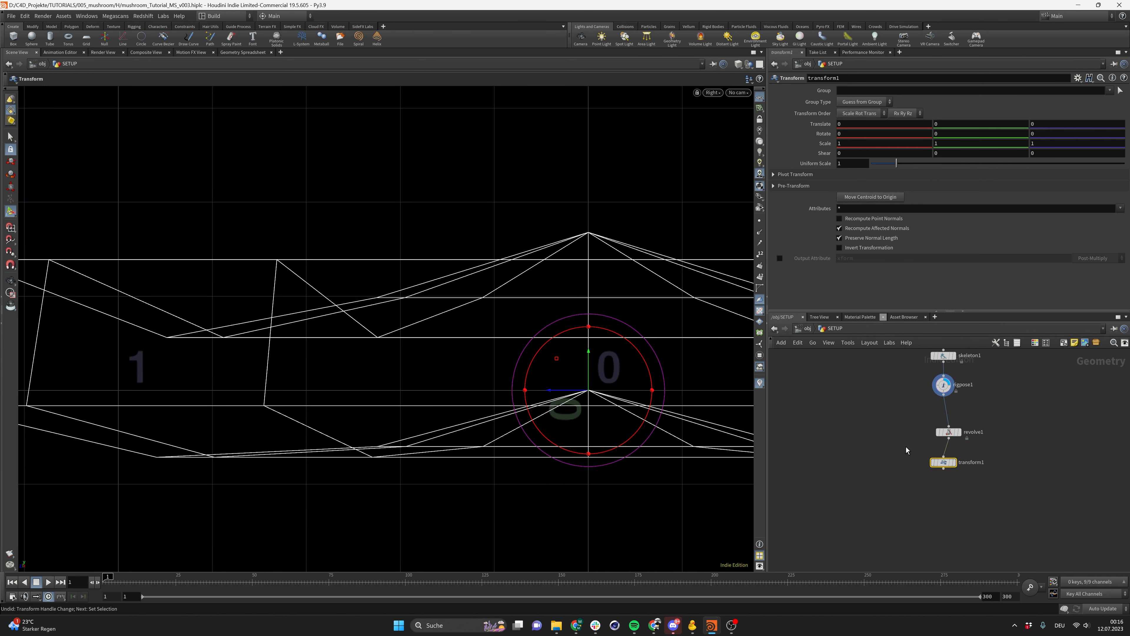
alt+right_drag(467, 389, 817, 374)
key(Return)
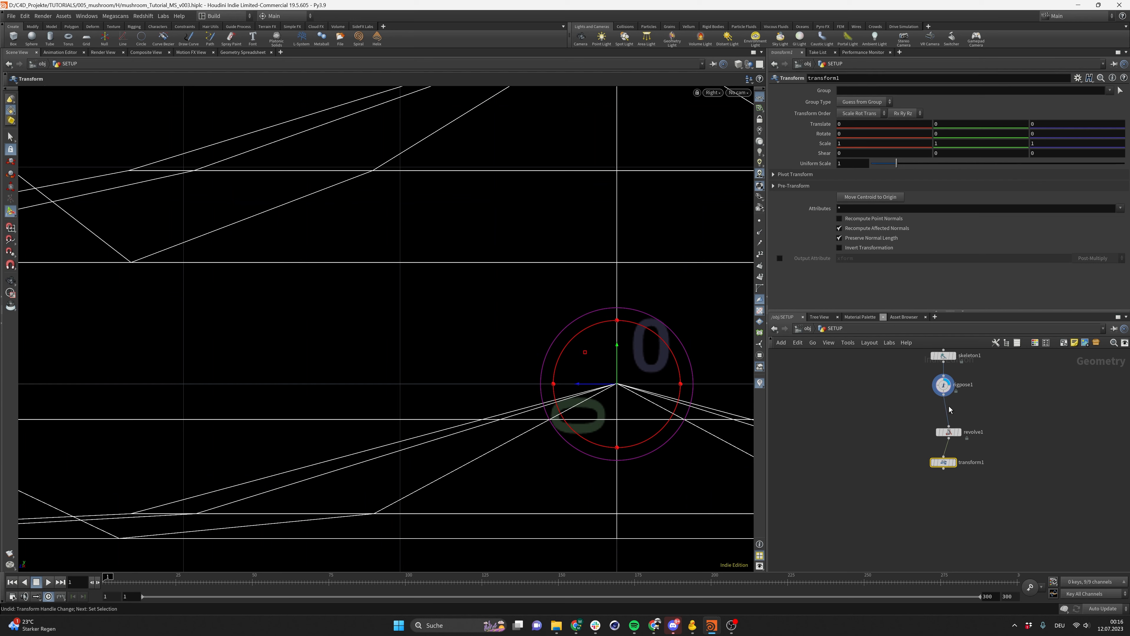
drag(950, 433, 944, 457)
Make room below rigpose1 and insert a Resample node between rigpose1 and revolve1
click(946, 386)
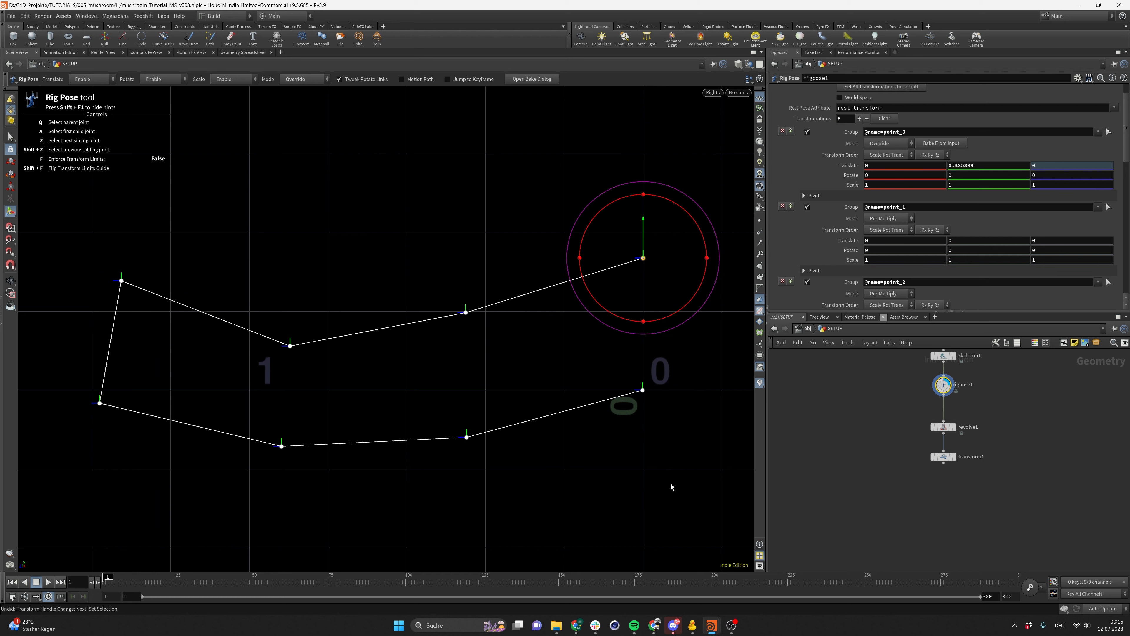
drag(899, 418, 992, 508)
middle_drag(949, 442, 925, 396)
drag(921, 382, 922, 486)
middle_drag(933, 419, 941, 499)
drag(906, 414, 967, 456)
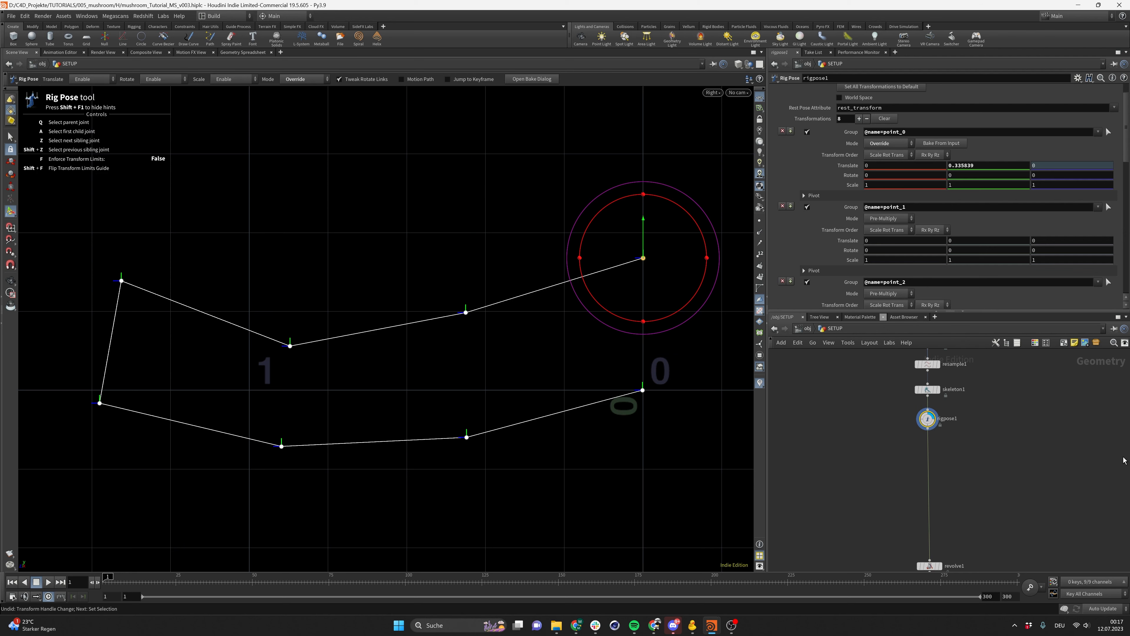
key(Tab)
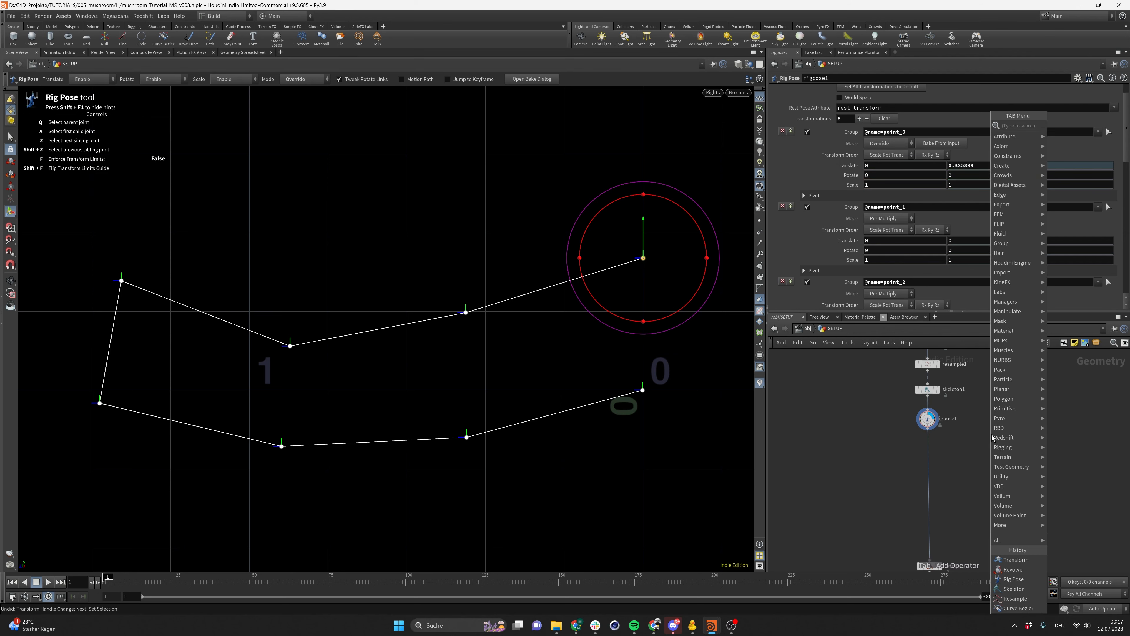
text(resample)
key(Return)
click(991, 433)
drag(984, 430, 923, 444)
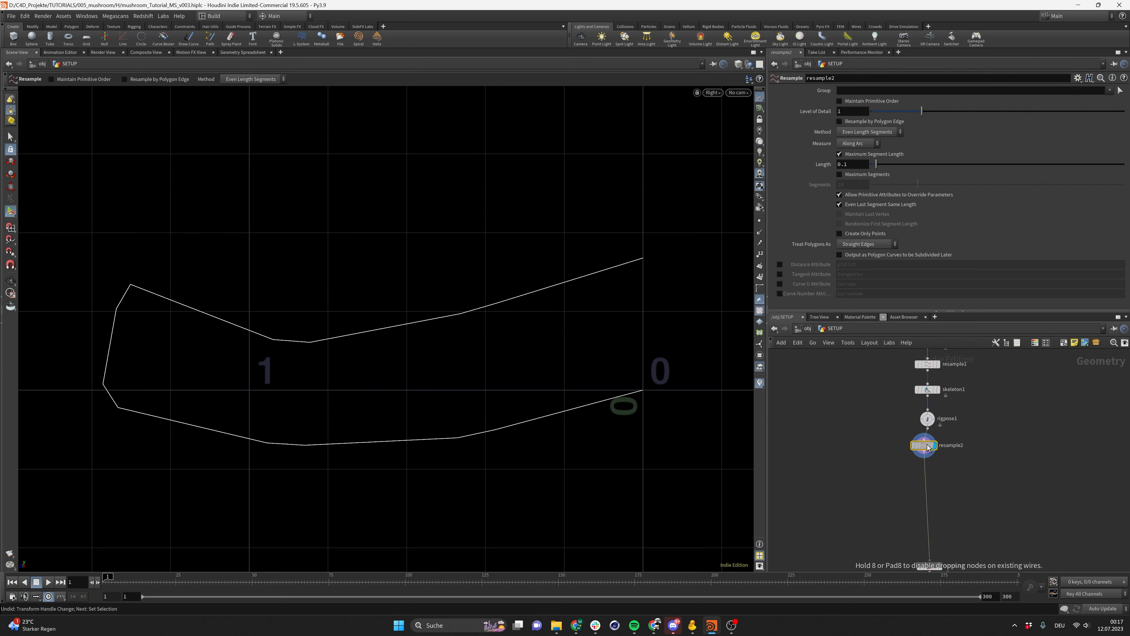
Enable Maximum Segments with 10 segments on the resample while keeping Maximum Segment Length on
click(840, 154)
click(840, 174)
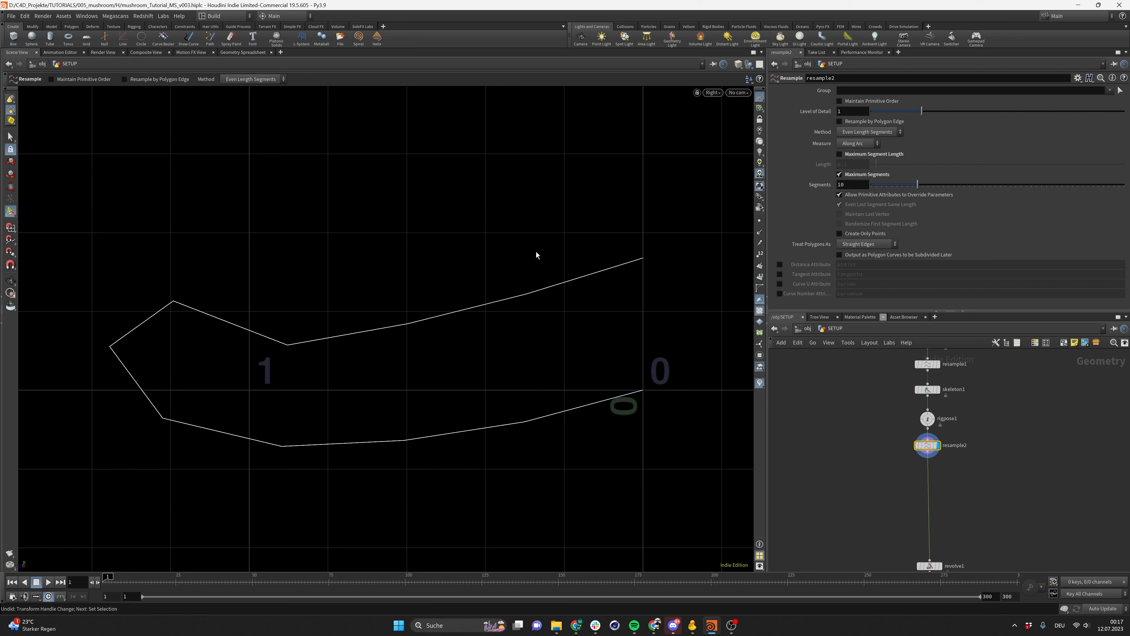
click(840, 154)
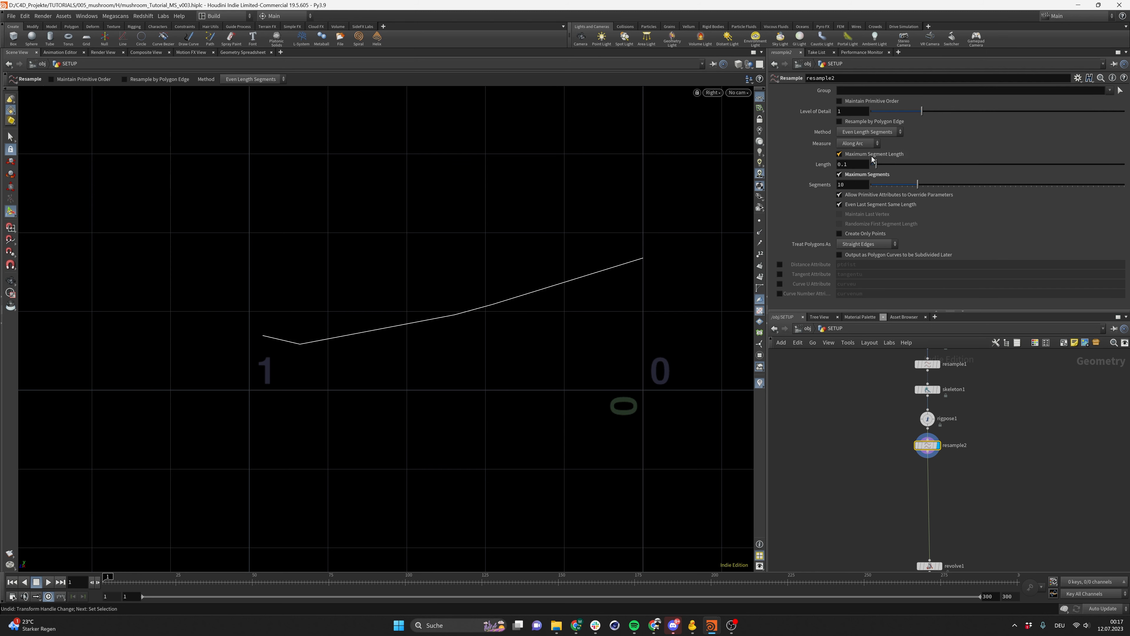
On the resample, turn off Maximum Segment Length and set Maximum Segments to 100
click(840, 175)
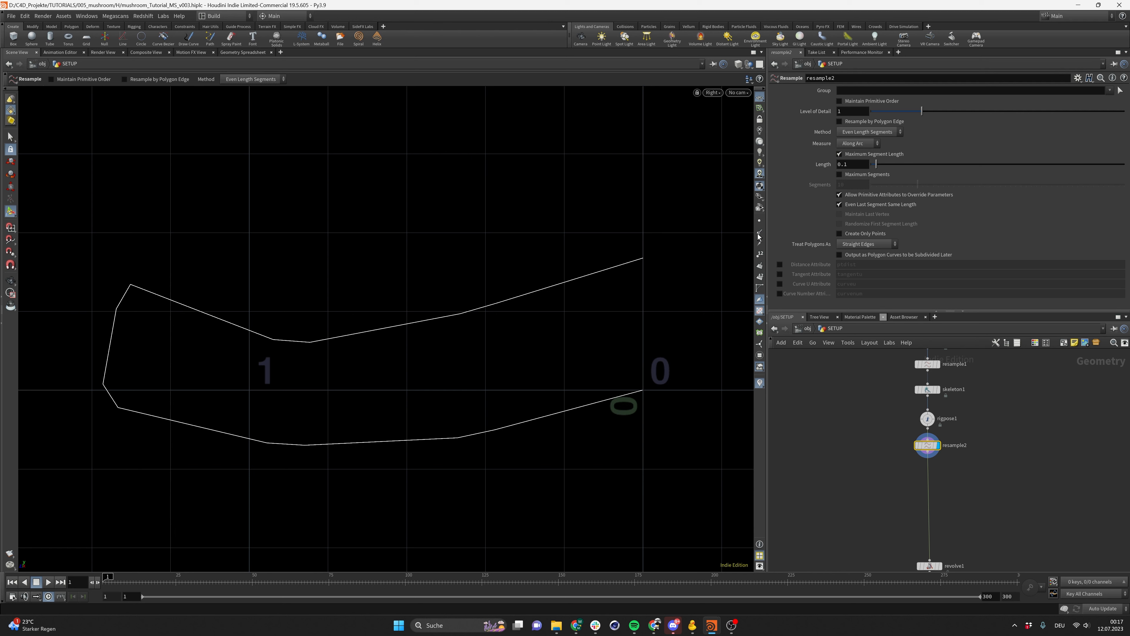
click(840, 154)
click(840, 174)
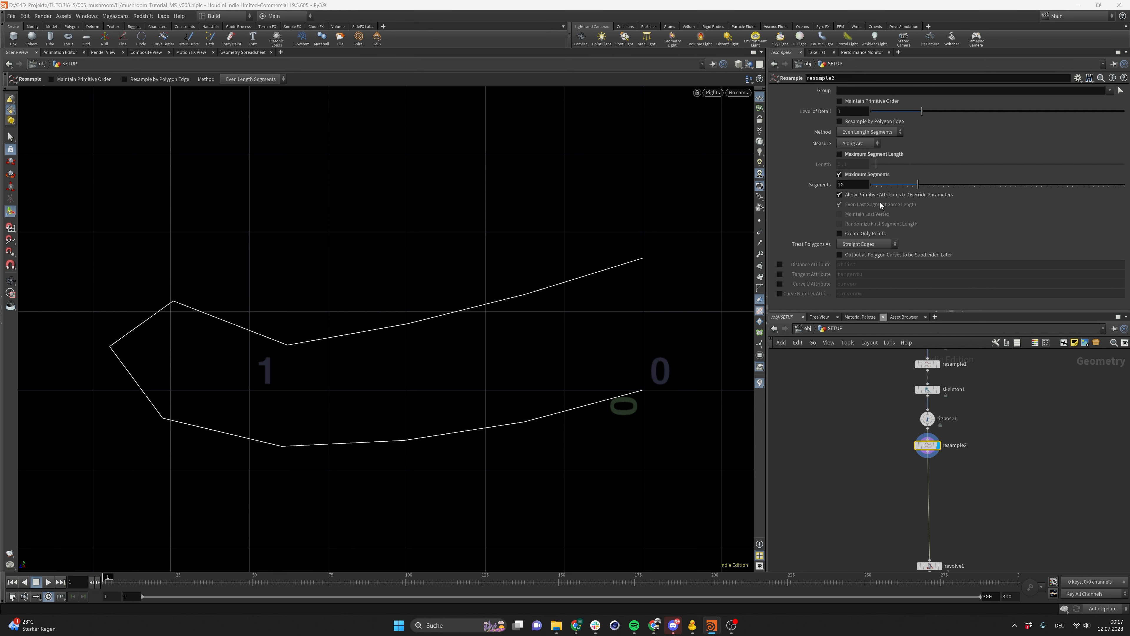
click(861, 186)
text(0)
key(Return)
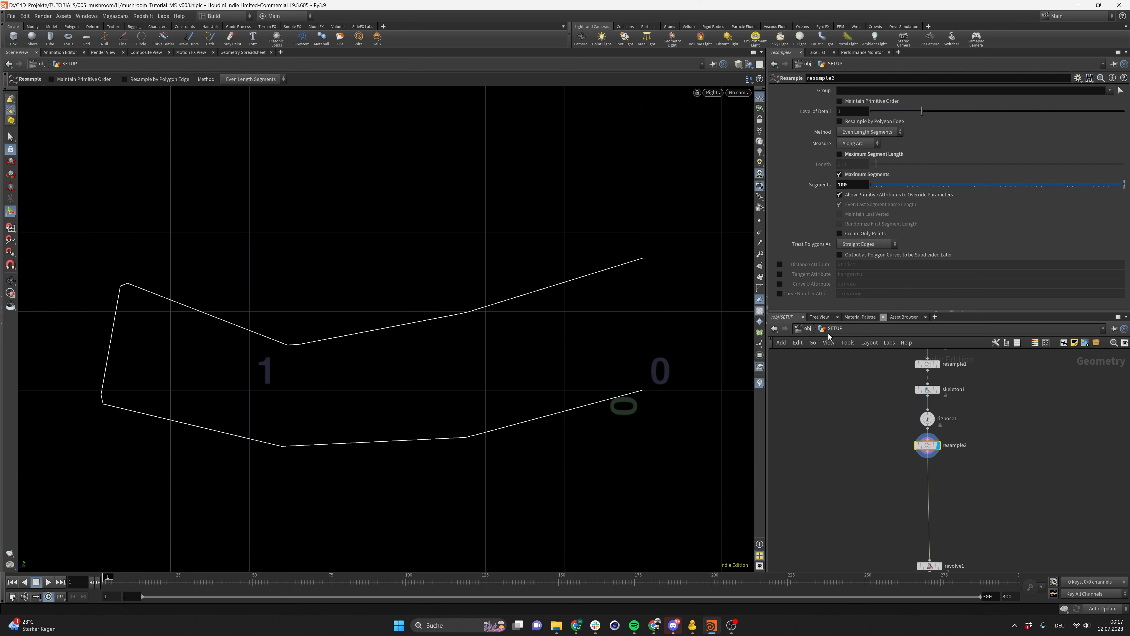
Set the resample to treat polygons as Subdivision Curves and save the scene file
click(852, 243)
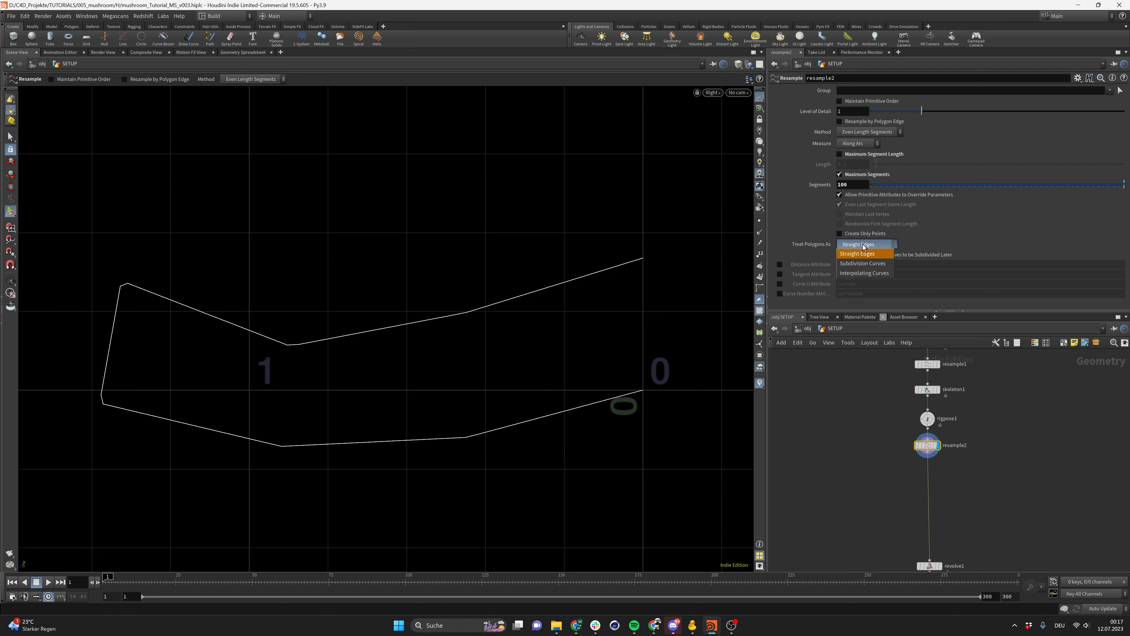
click(868, 261)
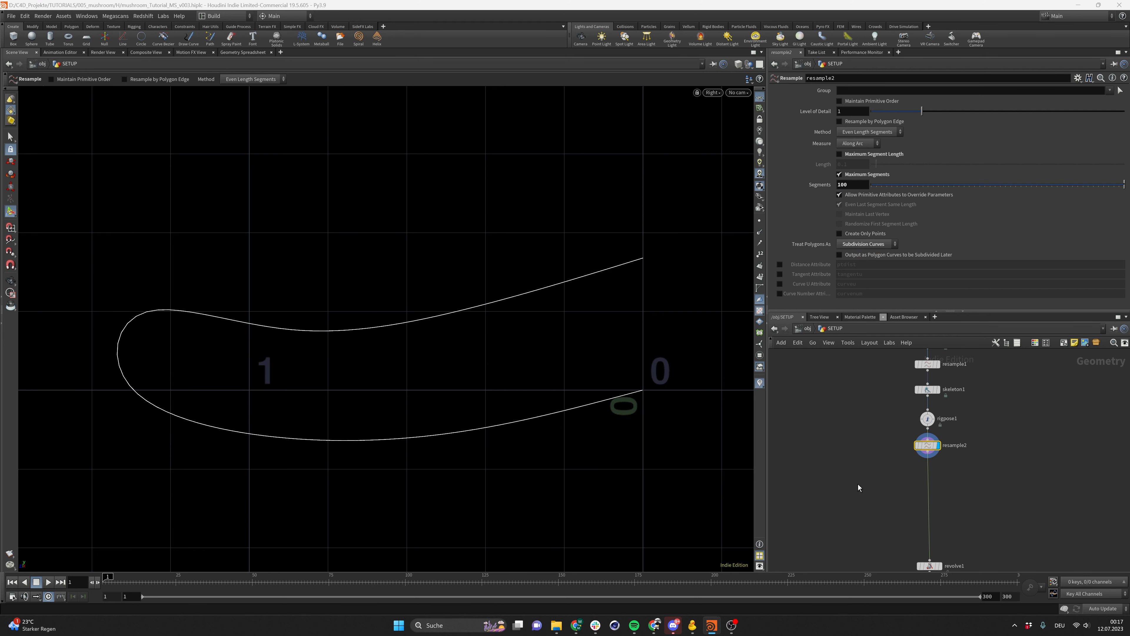
middle_drag(883, 465, 859, 427)
key(ctrl+s)
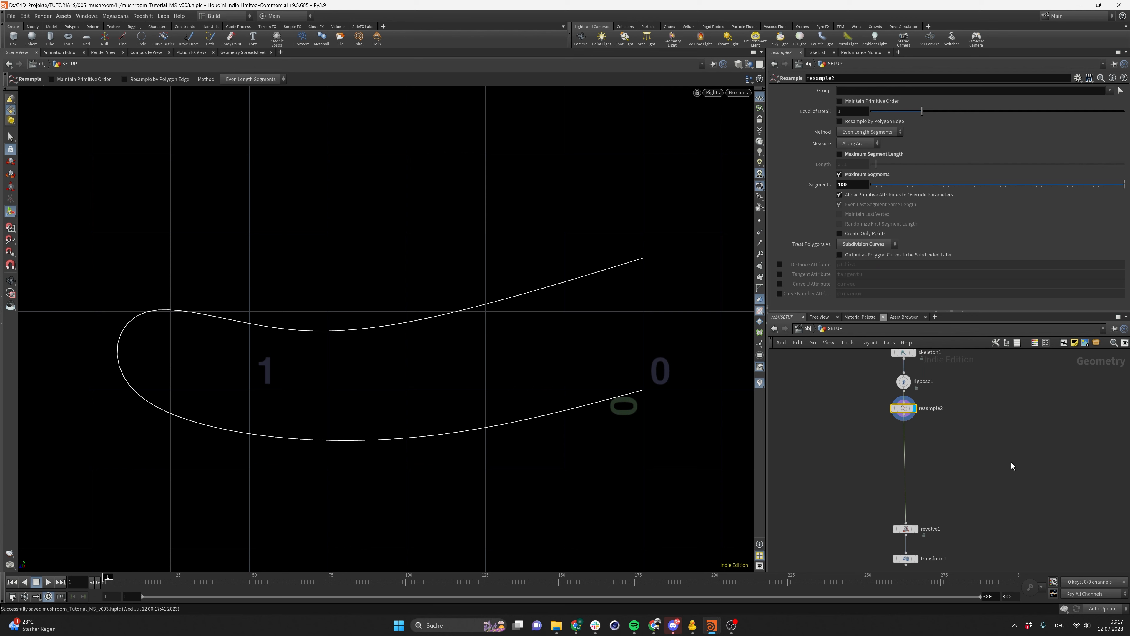
Insert a Smooth node between resample2 and revolve1
key(Tab)
text(smooth)
key(Return)
click(951, 460)
drag(951, 460, 907, 437)
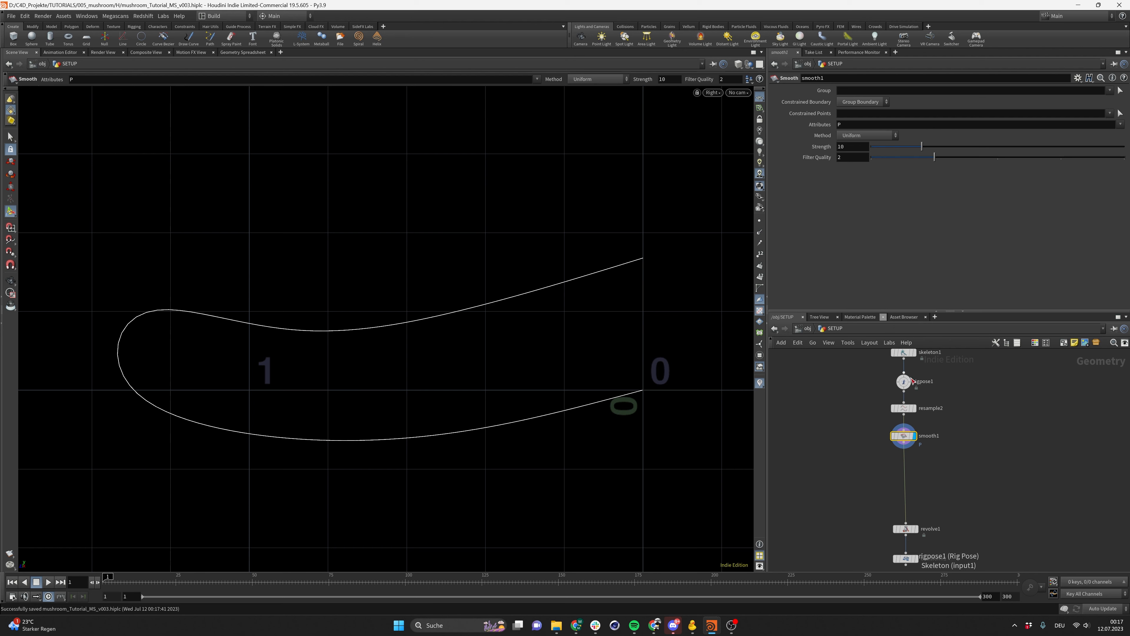
click(909, 380)
middle_drag(943, 481, 938, 443)
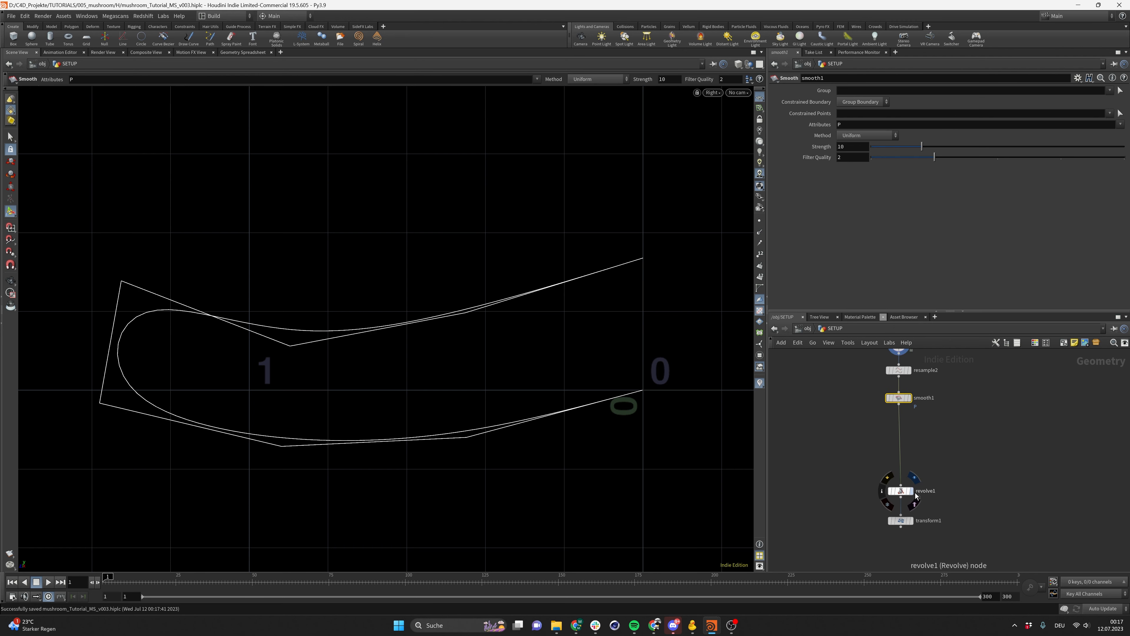
Display the revolve1 result and select the rig pose node to show its joint handles
click(912, 492)
click(901, 492)
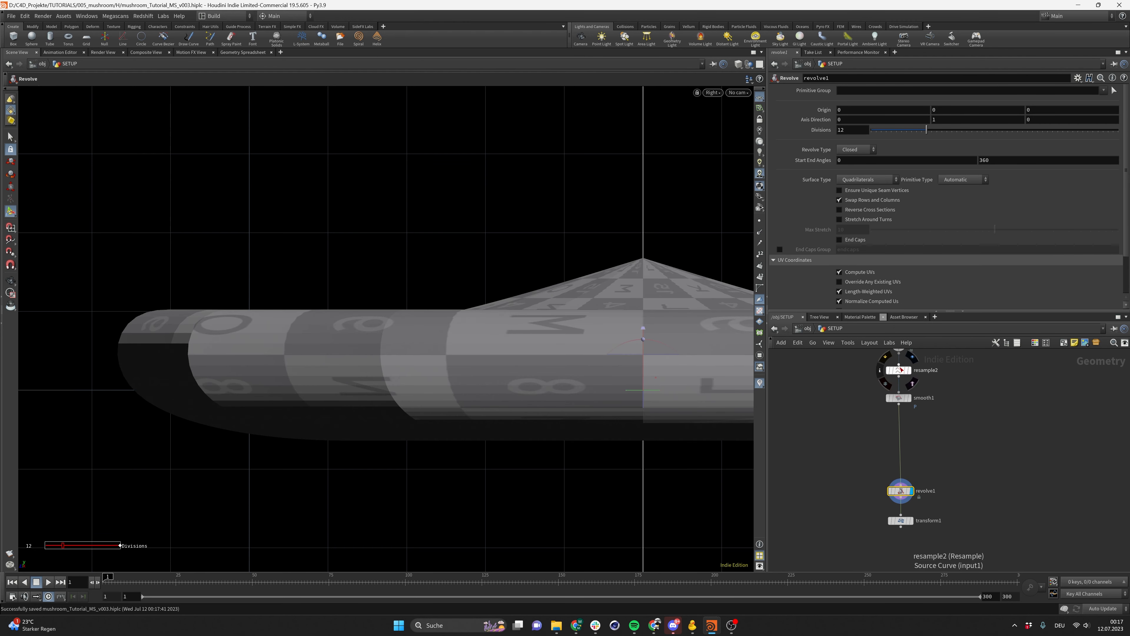
middle_drag(914, 371, 929, 428)
click(909, 402)
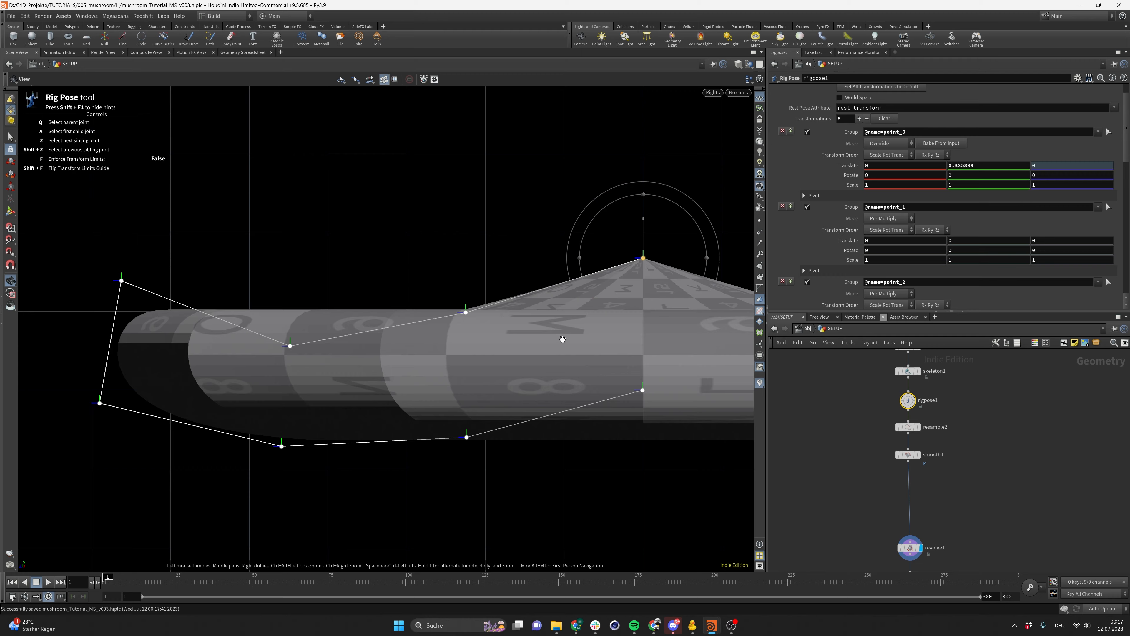
scroll(510, 329, down, 3)
alt+middle_drag(509, 328, 387, 323)
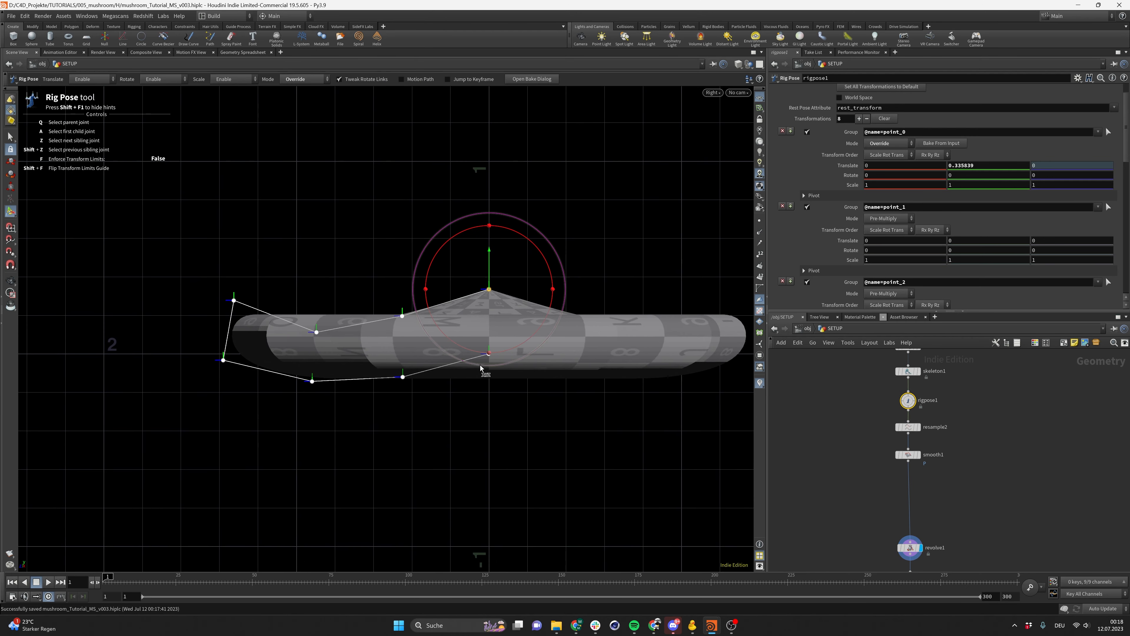
Switch the viewport to perspective and orbit around the revolved cap to inspect it
click(654, 625)
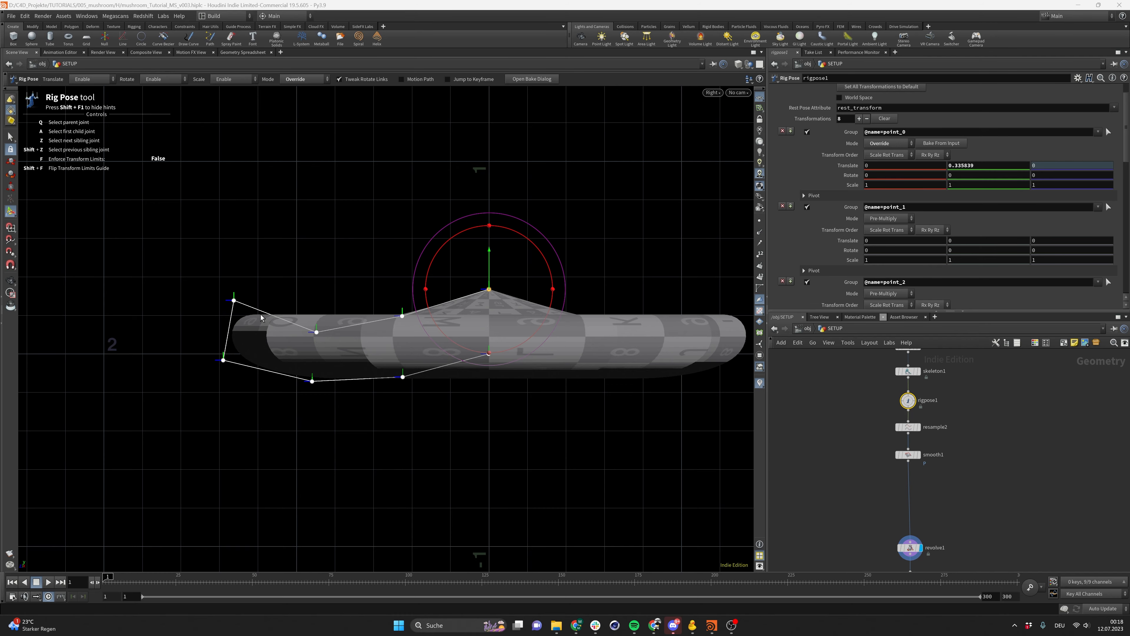
click(714, 93)
mouse_move(727, 112)
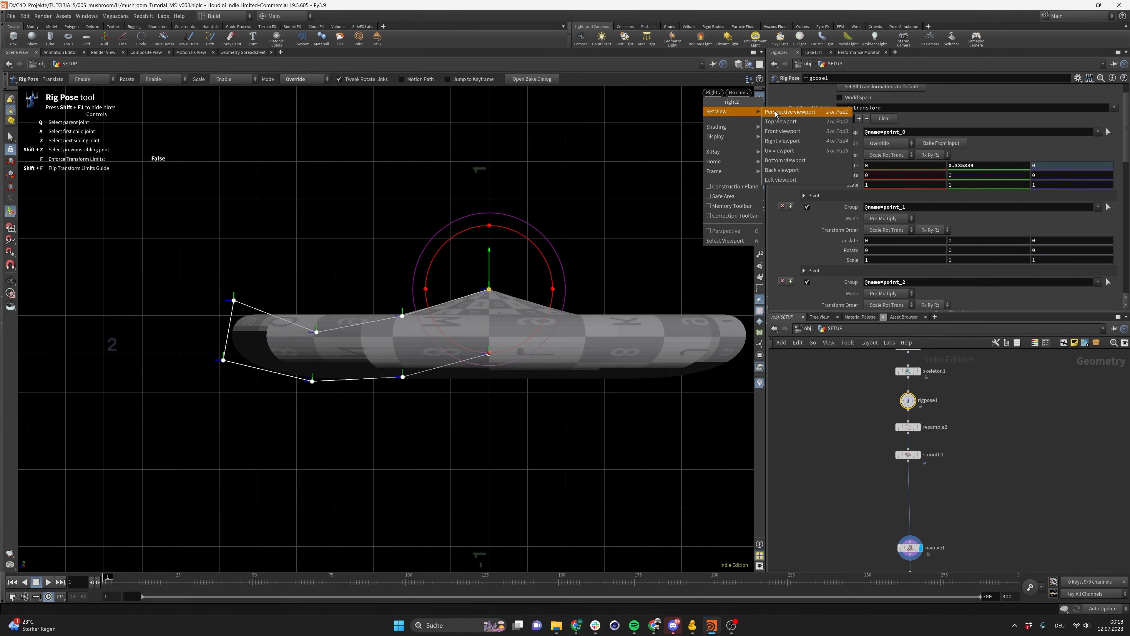
click(778, 112)
alt+drag(406, 292, 374, 348)
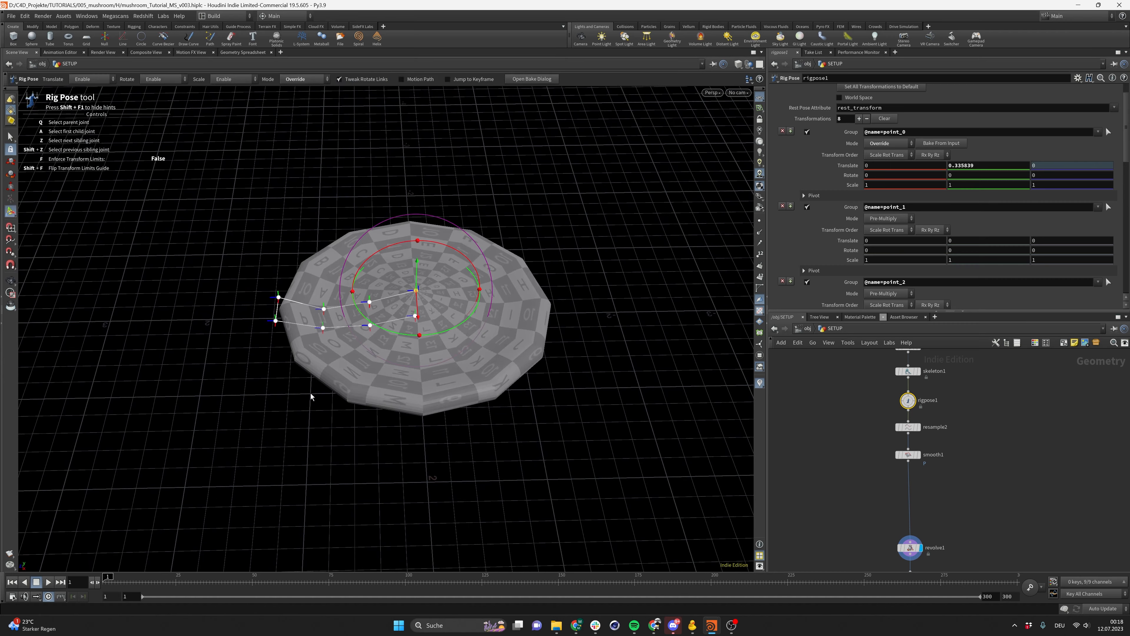
alt+drag(310, 401, 404, 406)
alt+right_drag(403, 405, 434, 415)
alt+drag(435, 415, 433, 416)
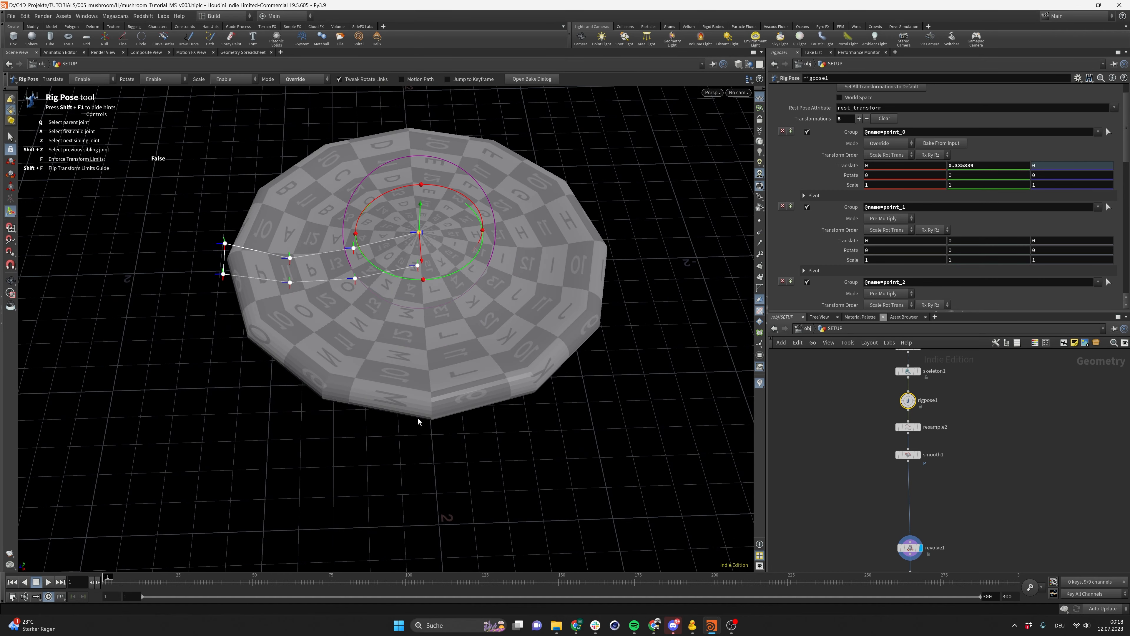
Raise the revolve node's divisions to 48
click(909, 547)
middle_drag(969, 558, 961, 519)
click(860, 133)
text(24)
key(Return)
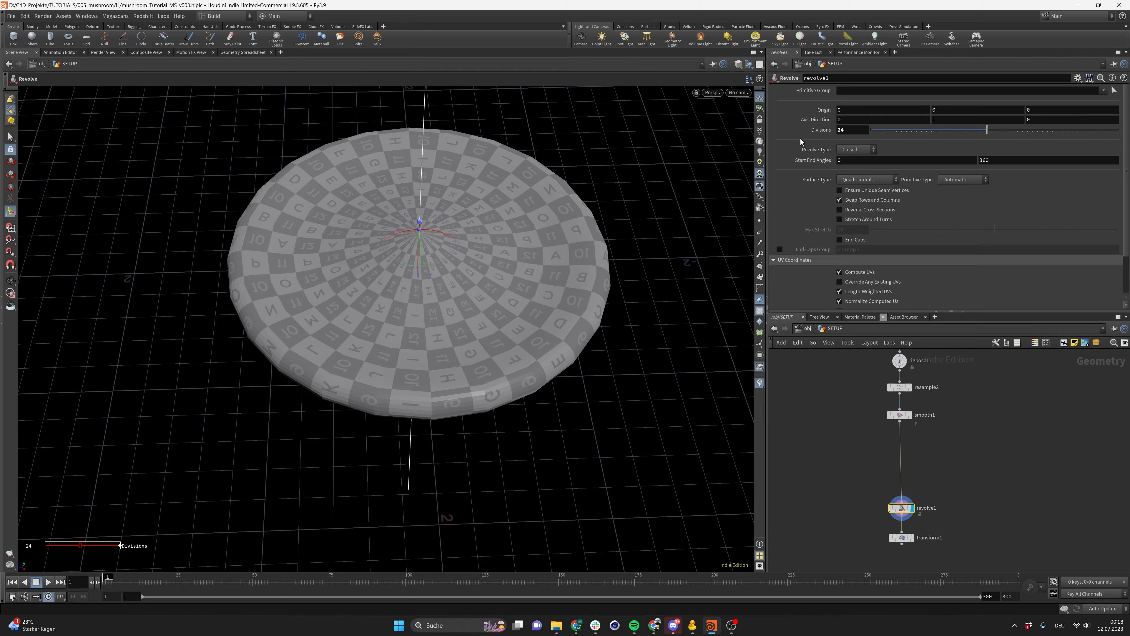
click(862, 126)
text(48)
key(Return)
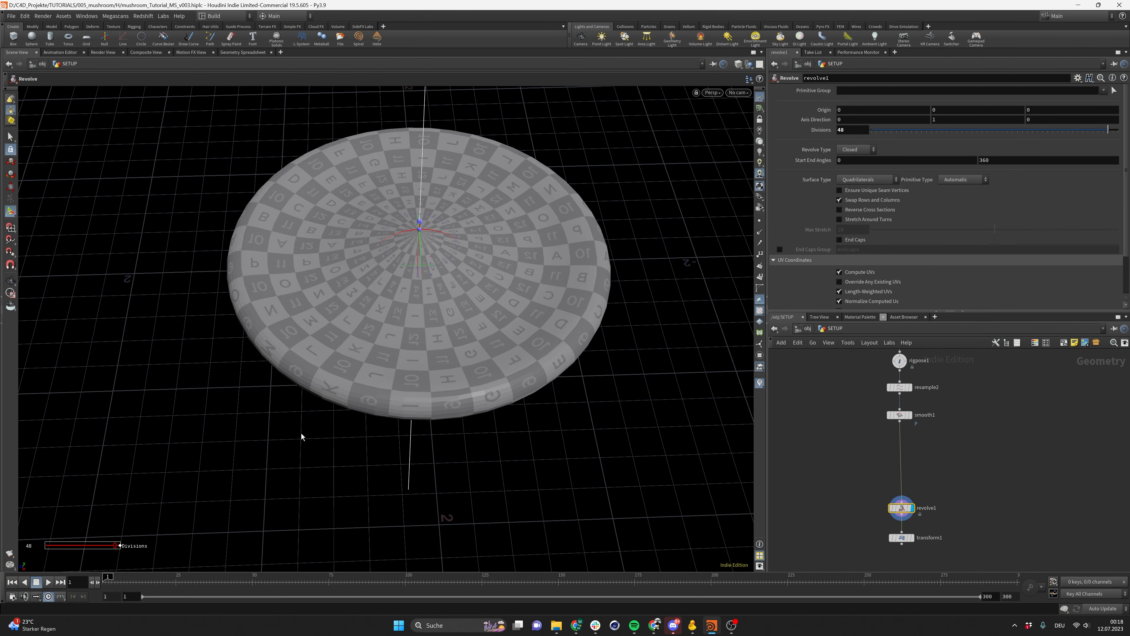
key(Escape)
drag(302, 437, 361, 352)
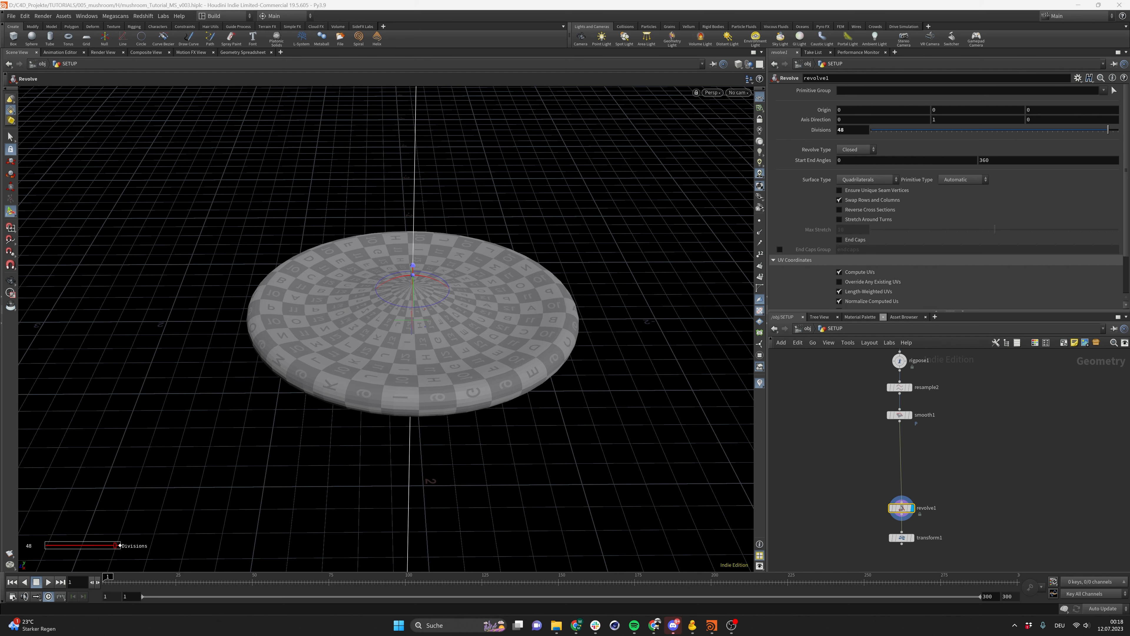
Examine the fly agaric reference photo in the browser window
drag(1129, 15, 804, 83)
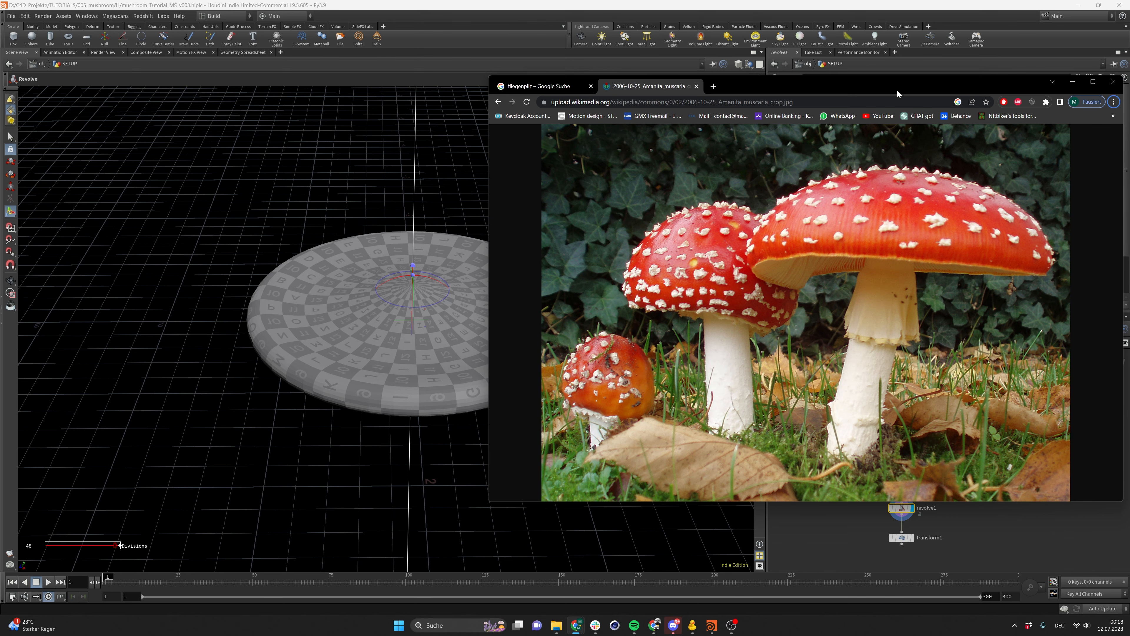
click(1073, 82)
click(857, 408)
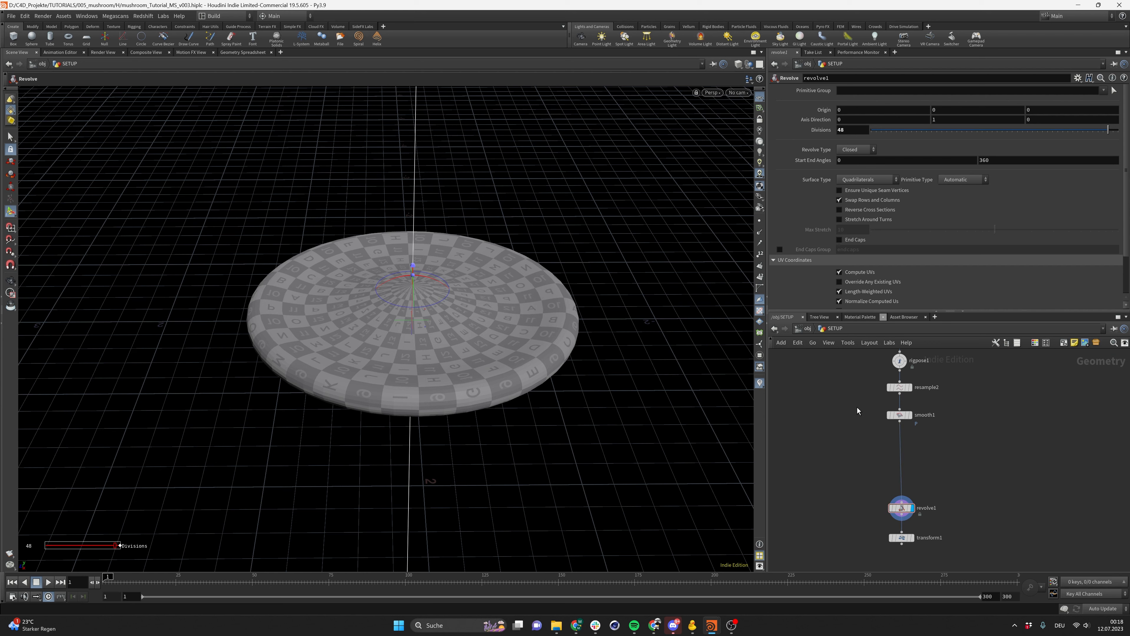
In the right view, move joint point_1 up to about Y 0.114, Z 0.074 and drag joint point_3 down to about Y -0.50, Z 0.13
click(711, 92)
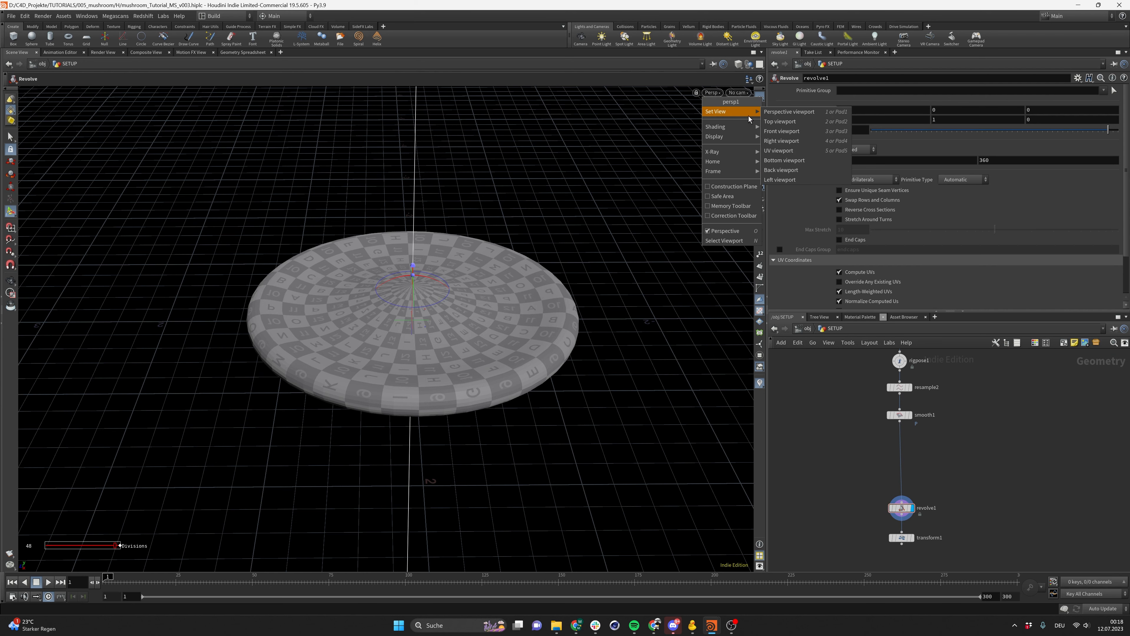
click(796, 150)
scroll(474, 351, up, 3)
alt+middle_drag(474, 350, 434, 355)
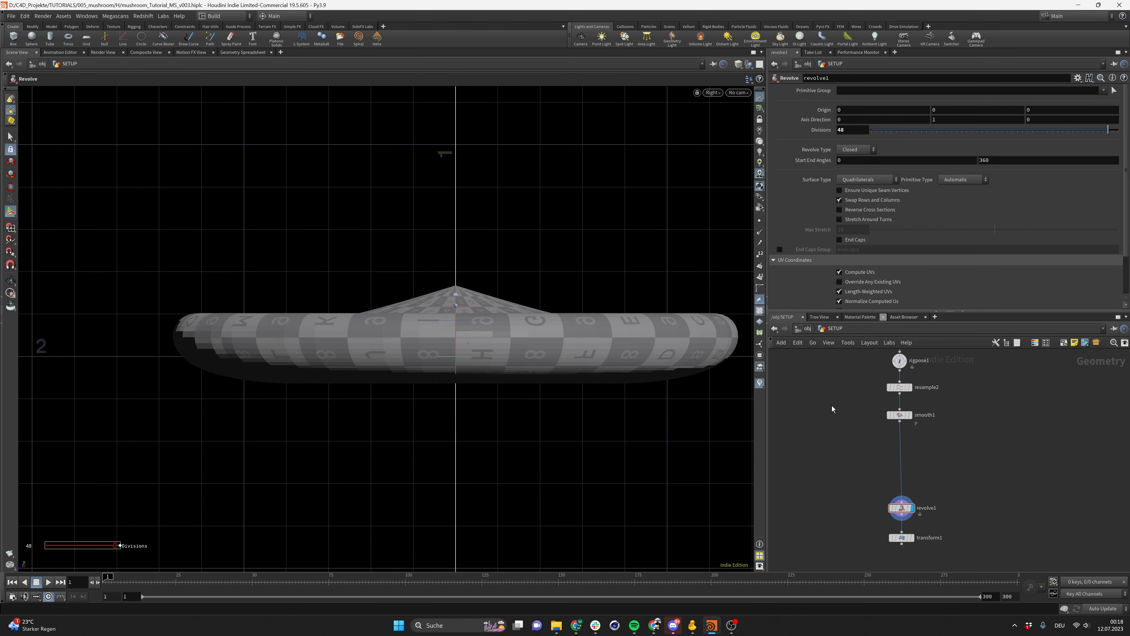
drag(844, 401, 949, 455)
middle_drag(876, 397, 866, 424)
drag(854, 385, 922, 407)
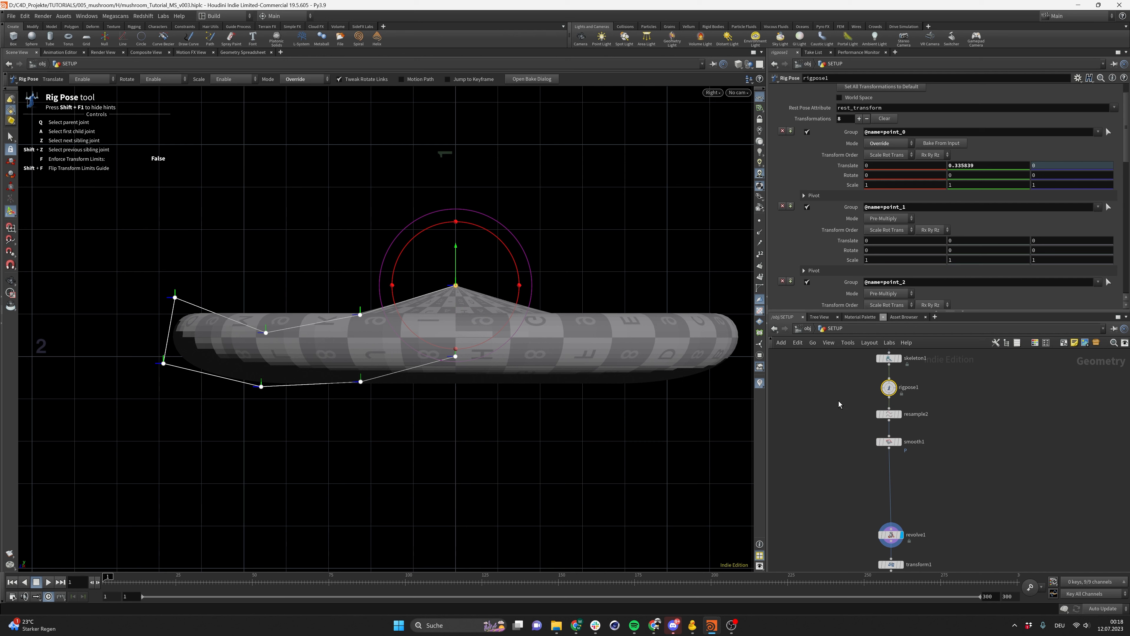
click(361, 315)
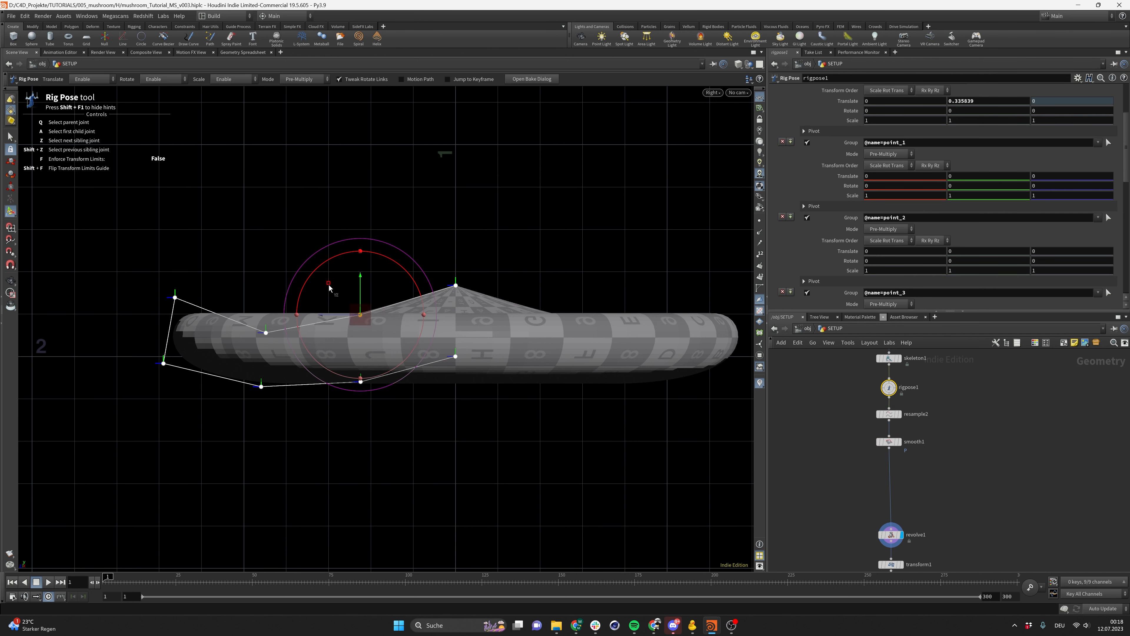
drag(329, 288, 313, 265)
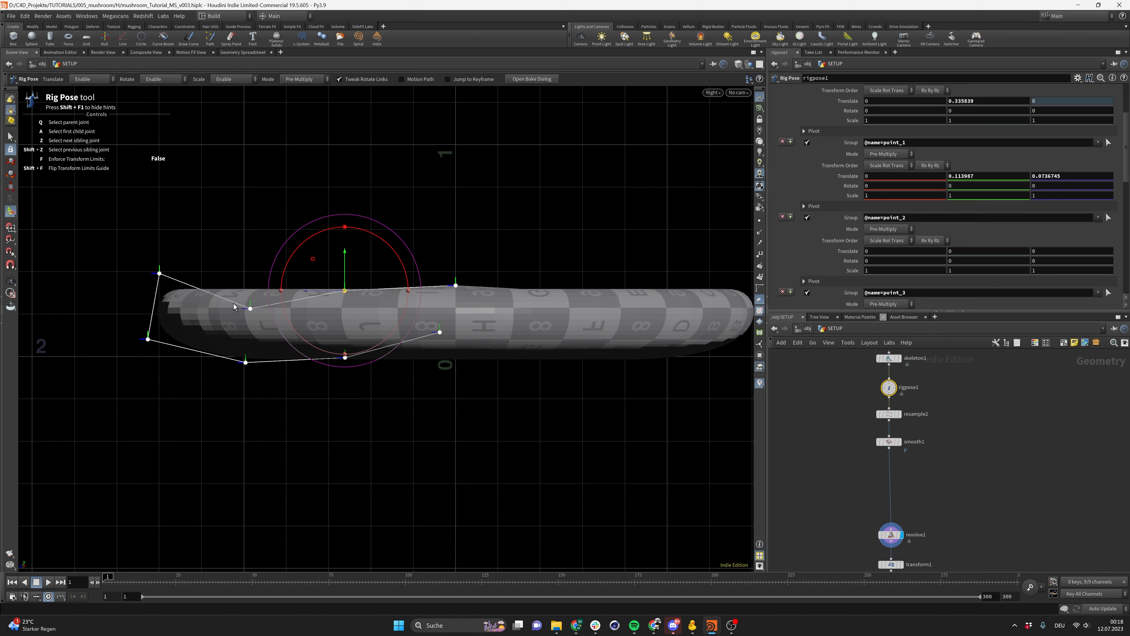
click(158, 275)
drag(131, 246, 100, 350)
Reselect joint point_1 and nudge it up to a Y translate of about 0.126
click(456, 285)
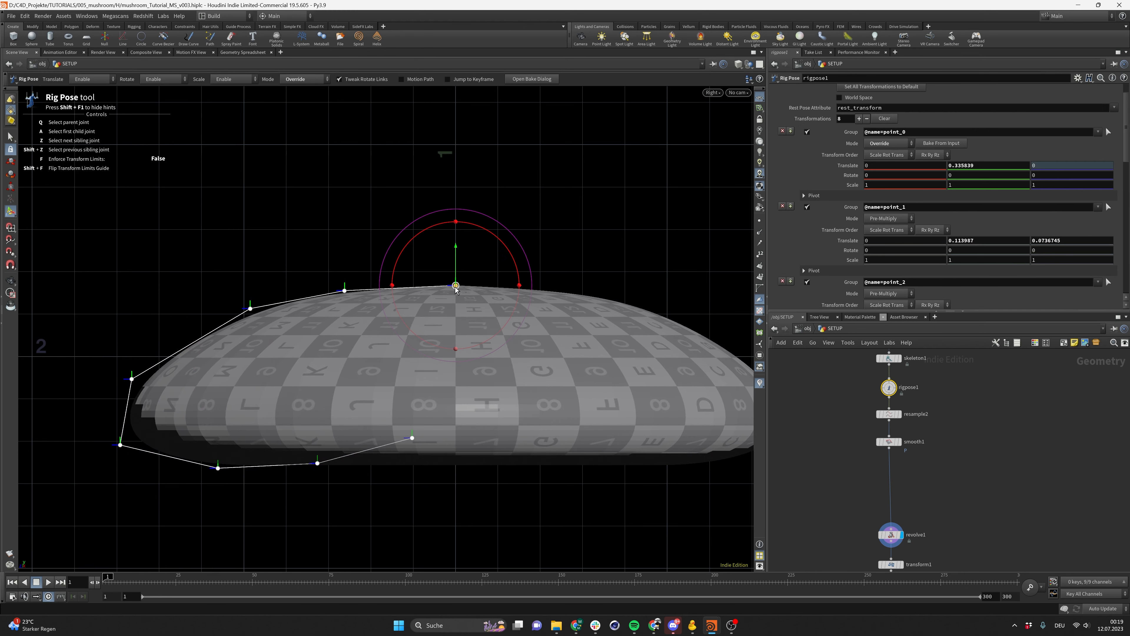
click(344, 291)
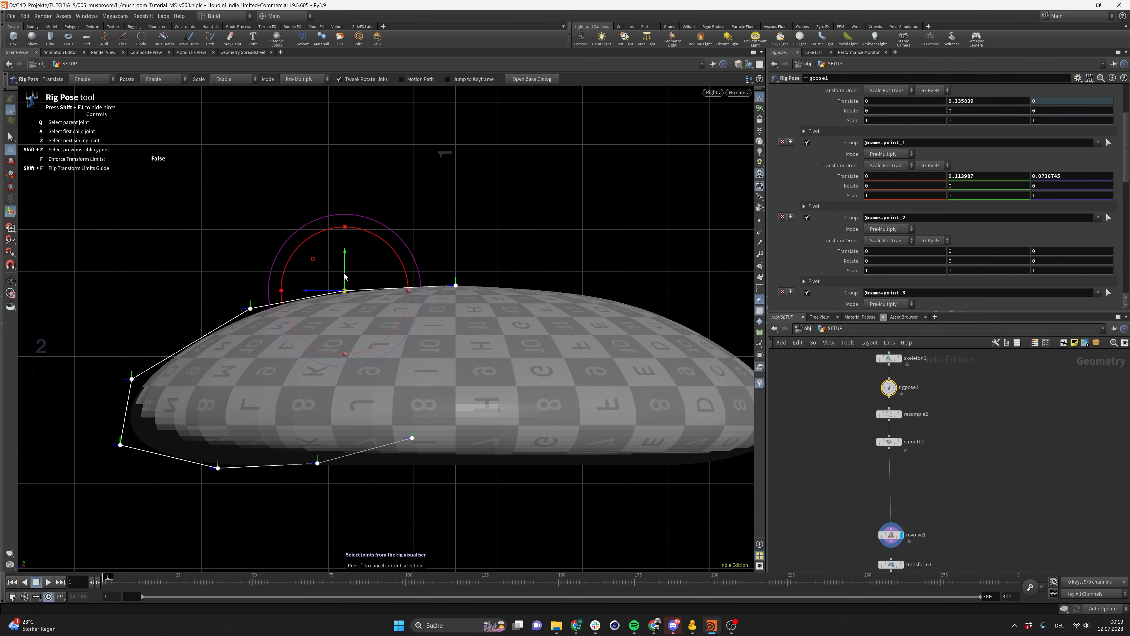
click(347, 276)
click(344, 290)
drag(345, 290, 348, 273)
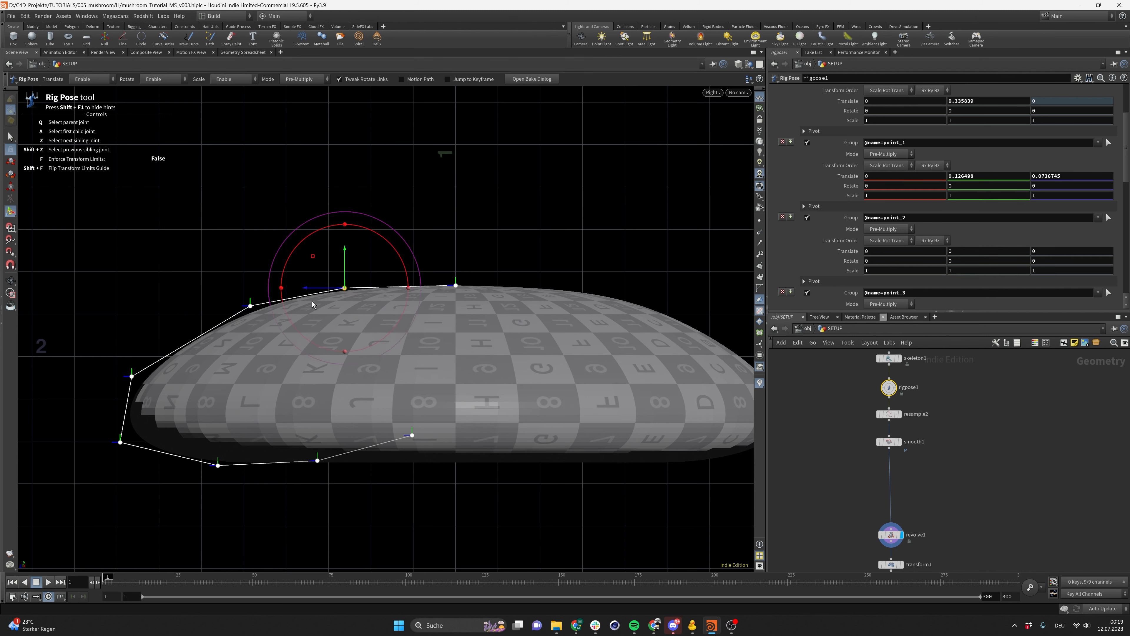
Move joint point_2 to about Y 0.003, Z 0.082 and joint point_3 to about Y -0.424, Z 0.128
click(251, 305)
mouse_move(218, 276)
mouse_down()
mouse_move(198, 283)
mouse_move(211, 287)
mouse_up()
click(114, 376)
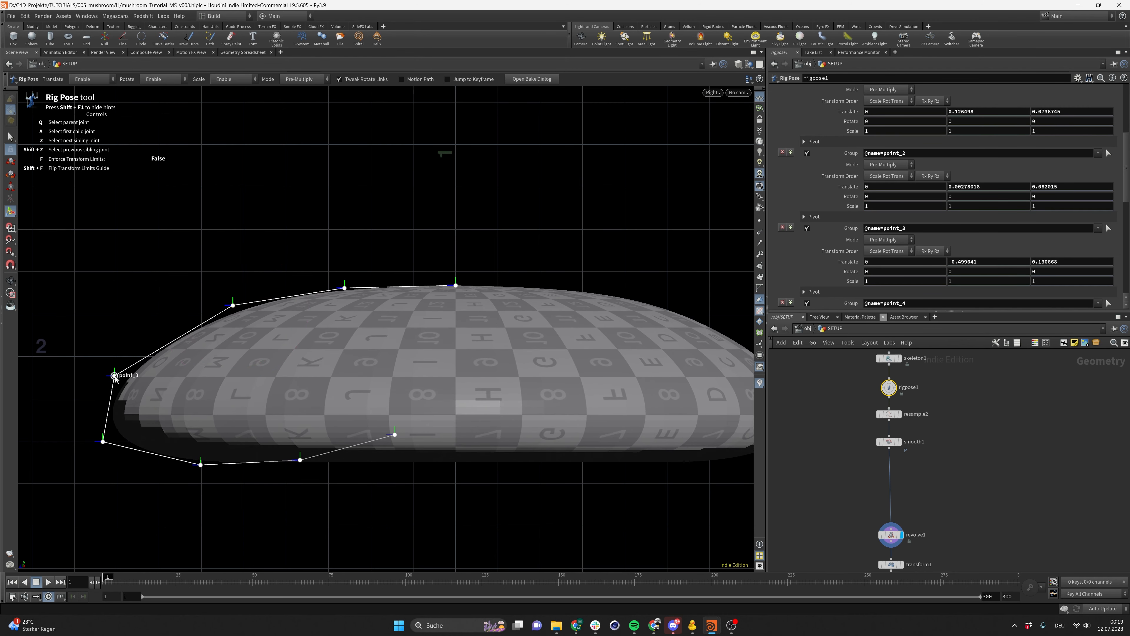
mouse_move(92, 379)
mouse_down()
mouse_move(144, 376)
mouse_move(129, 410)
mouse_move(84, 376)
mouse_up()
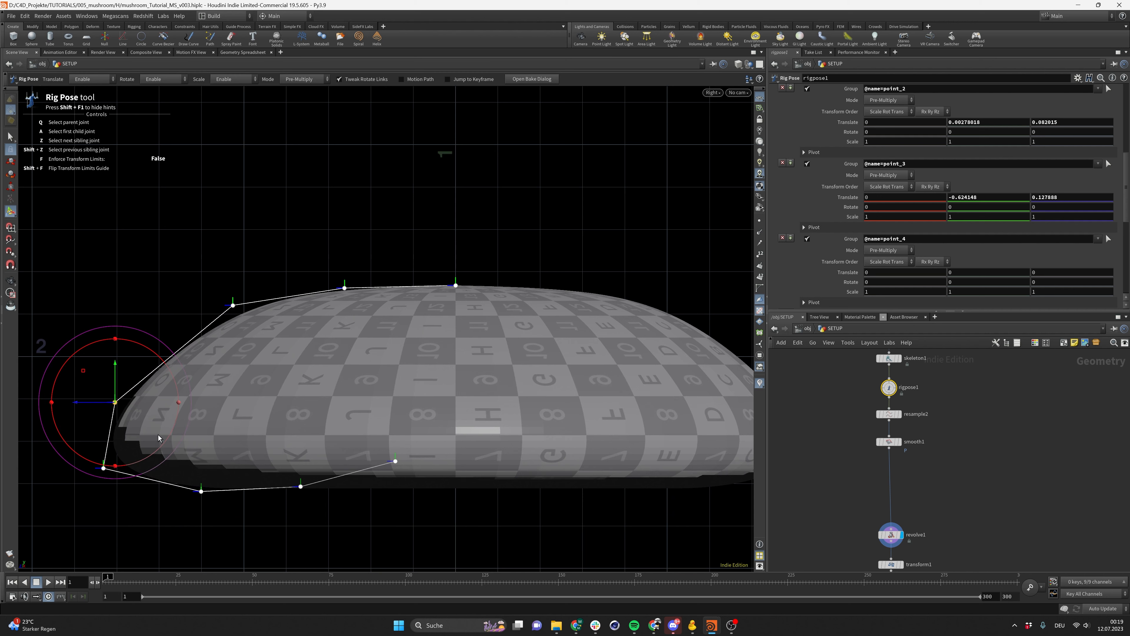
Pose joint point_5 with a rotation of about 46.5 degrees and rotate joint point_6 about -51.6 degrees
click(202, 492)
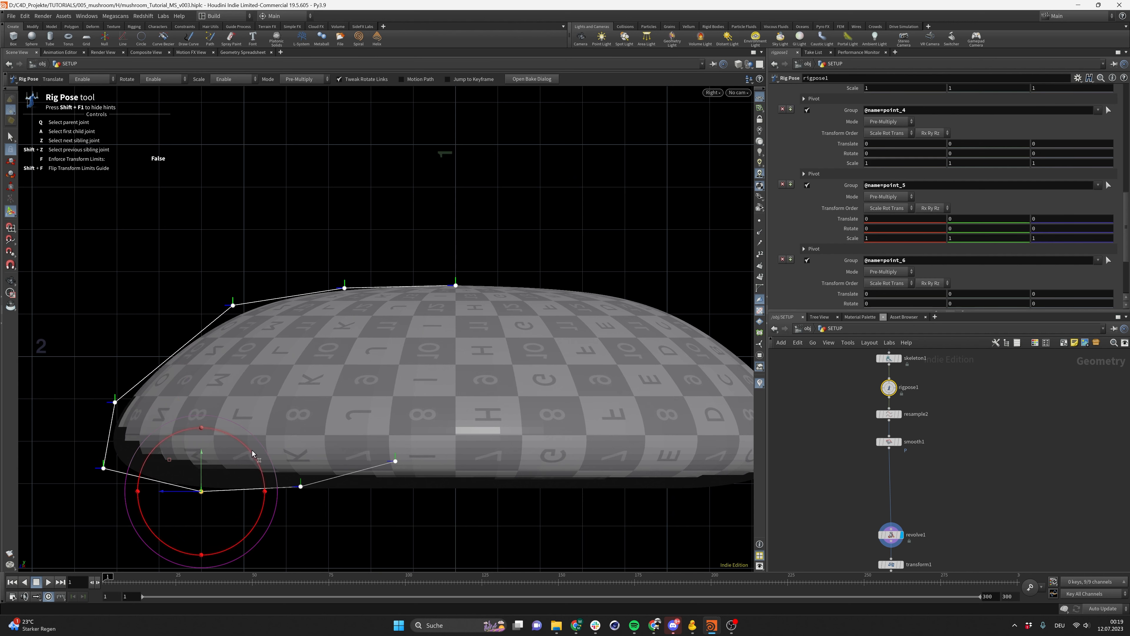
drag(252, 453, 172, 424)
click(237, 350)
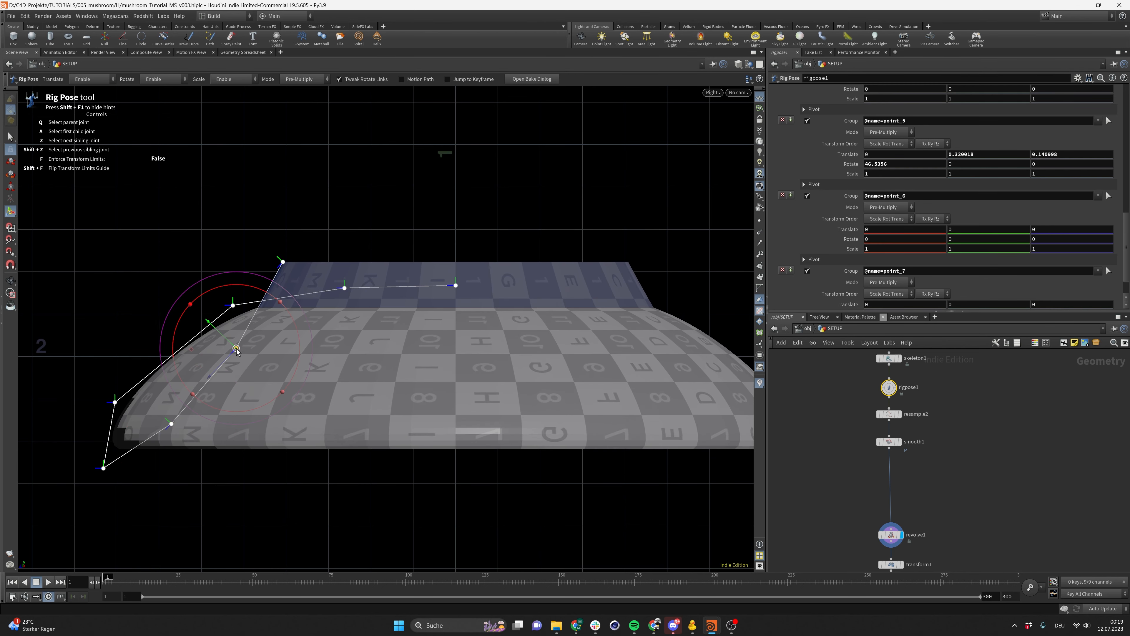
drag(258, 290, 165, 436)
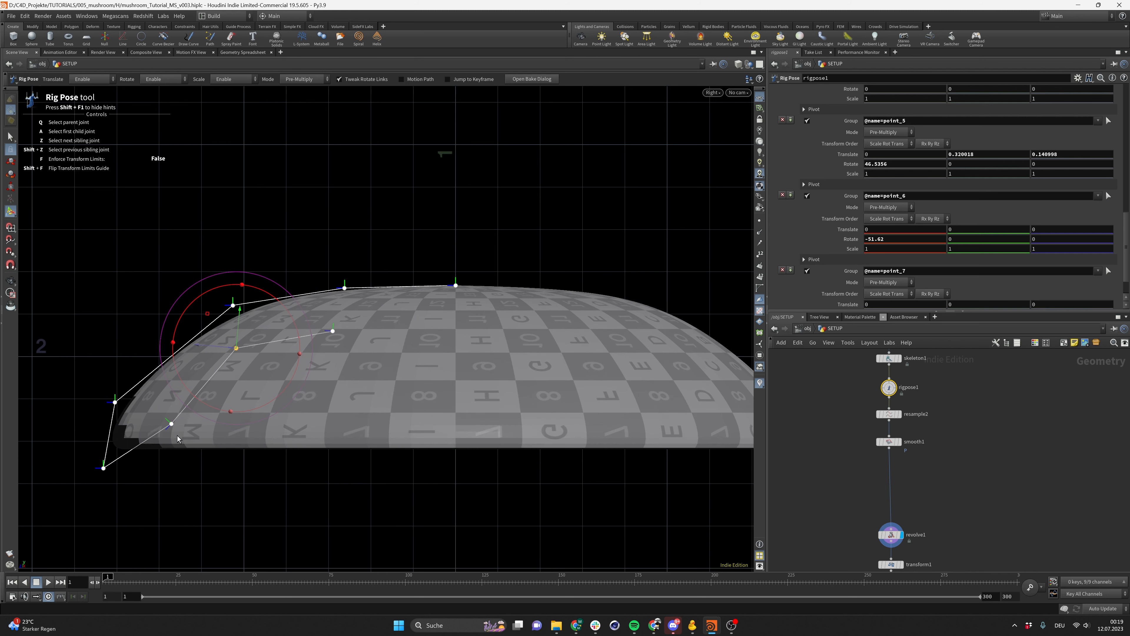
Move joint point_7 to about Y 0.126, Z -0.551 to tuck the underside in
click(333, 330)
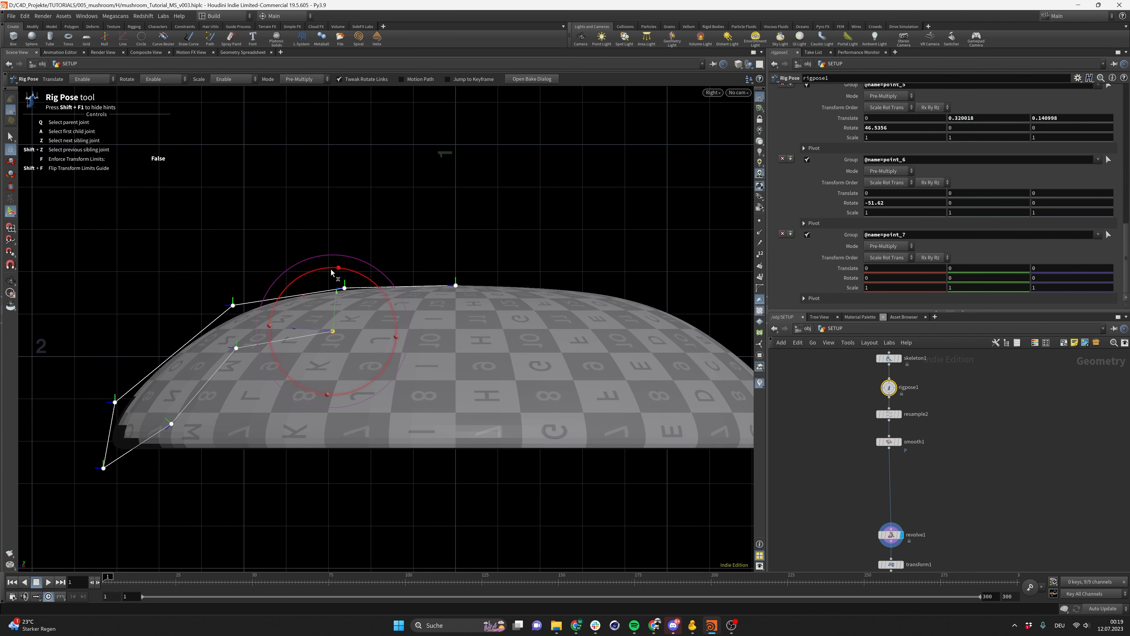
drag(305, 296, 422, 281)
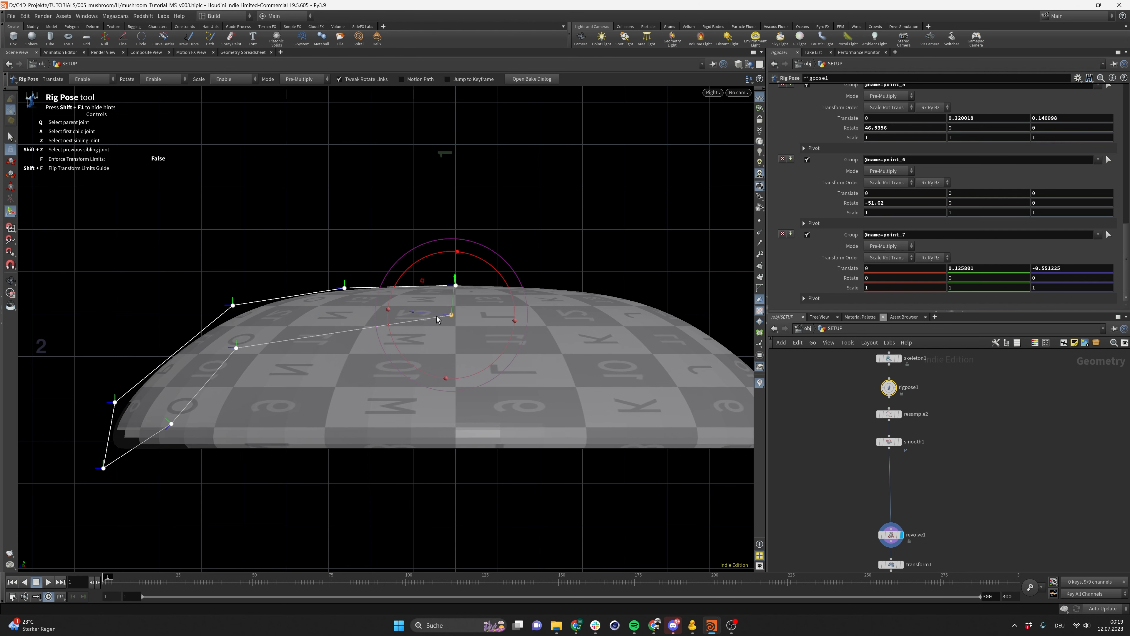
Set joint point_7's X rotation to 0
drag(490, 269, 481, 262)
drag(889, 280, 821, 234)
text(0)
key(Return)
Select the lowest joint of the skeleton curve and swing it to reshape the curve's lower end
click(103, 468)
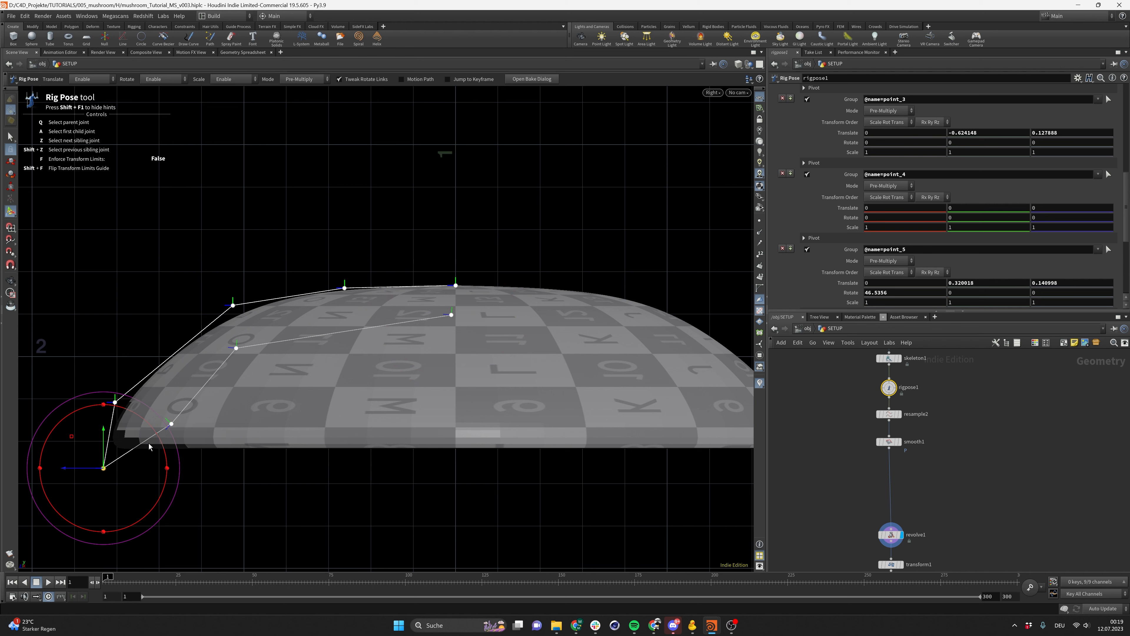
drag(78, 472, 133, 474)
Select joint point_4 and pose the rim so point_5 moves to about Y 0.504, Z 0.284
click(201, 443)
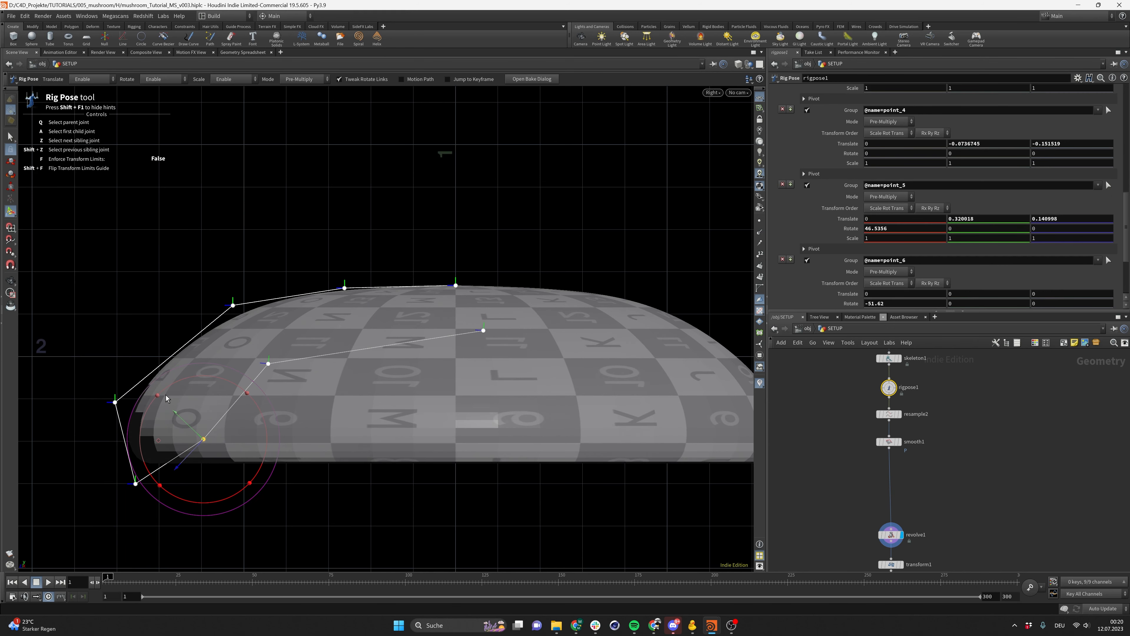
click(202, 439)
drag(157, 442, 127, 403)
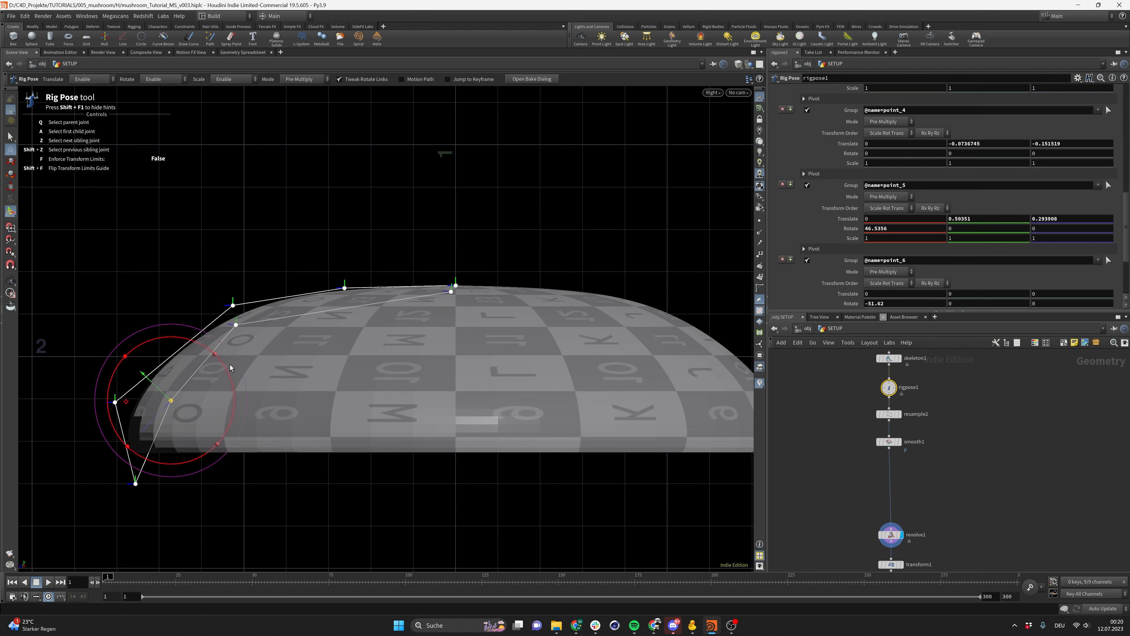
Refine the rim joints, moving point_4 to about Y -0.181, Z -0.108 and point_5 to about Y 0.396, Z 0.337
click(236, 326)
drag(240, 305, 241, 323)
drag(62, 370, 230, 492)
drag(119, 370, 95, 429)
alt+scroll(367, 418, down, 2)
alt+scroll(375, 420, down, 2)
alt+middle_drag(375, 420, 386, 373)
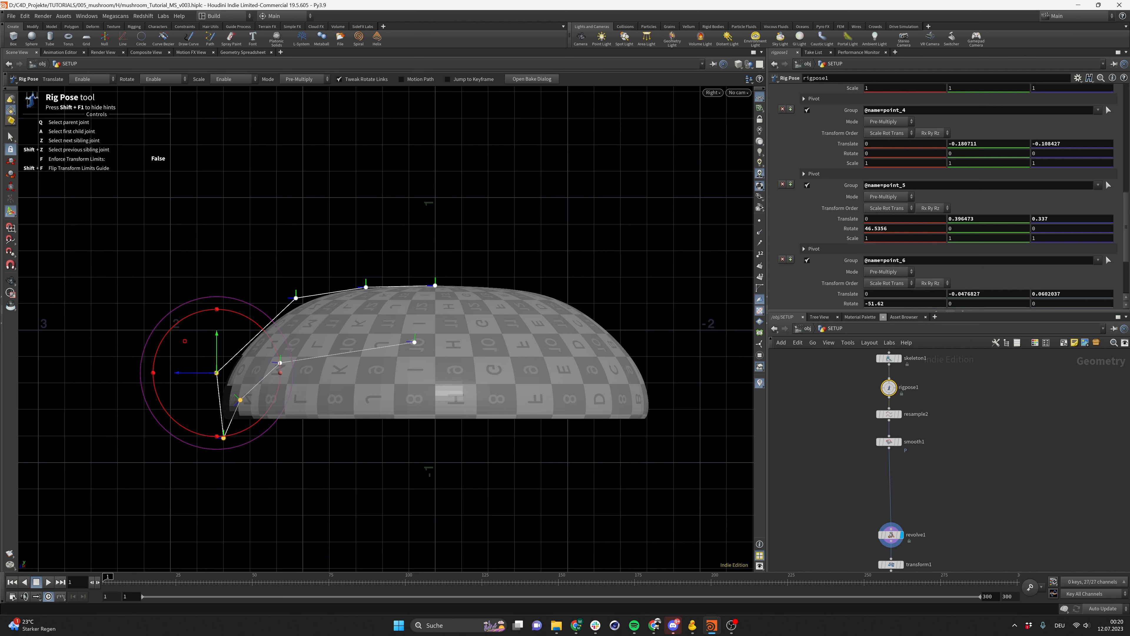
Switch to the browser and compare against the fly agaric reference photo
key(alt+Tab)
drag(686, 134, 848, 103)
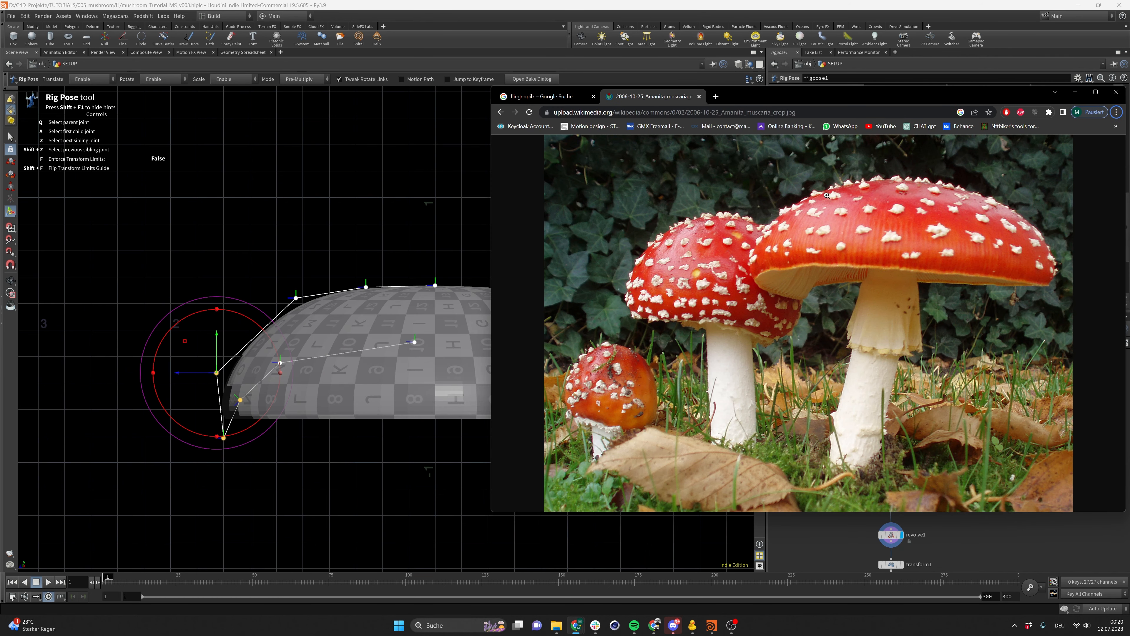
Adjust the rim joint so point_5 sits at about Y 0.441, Z 0.261
drag(184, 341, 182, 342)
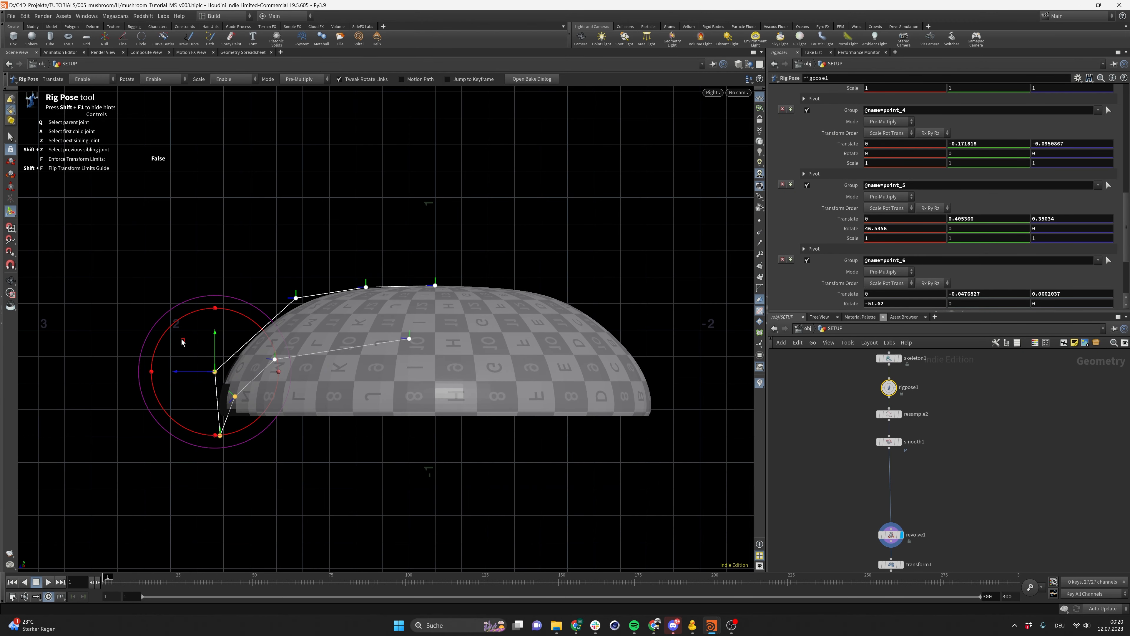
click(235, 397)
drag(195, 400, 205, 395)
Select joint point_6 and move it to about Y 0.043, Z -0.181, then deselect
click(284, 356)
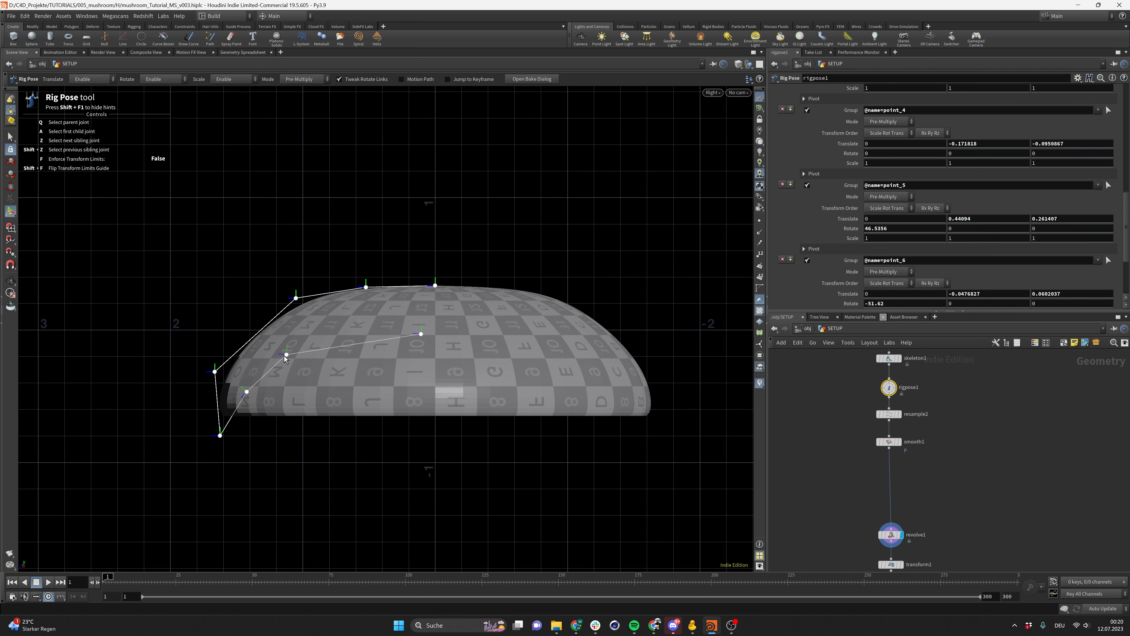
click(286, 355)
drag(259, 324, 271, 291)
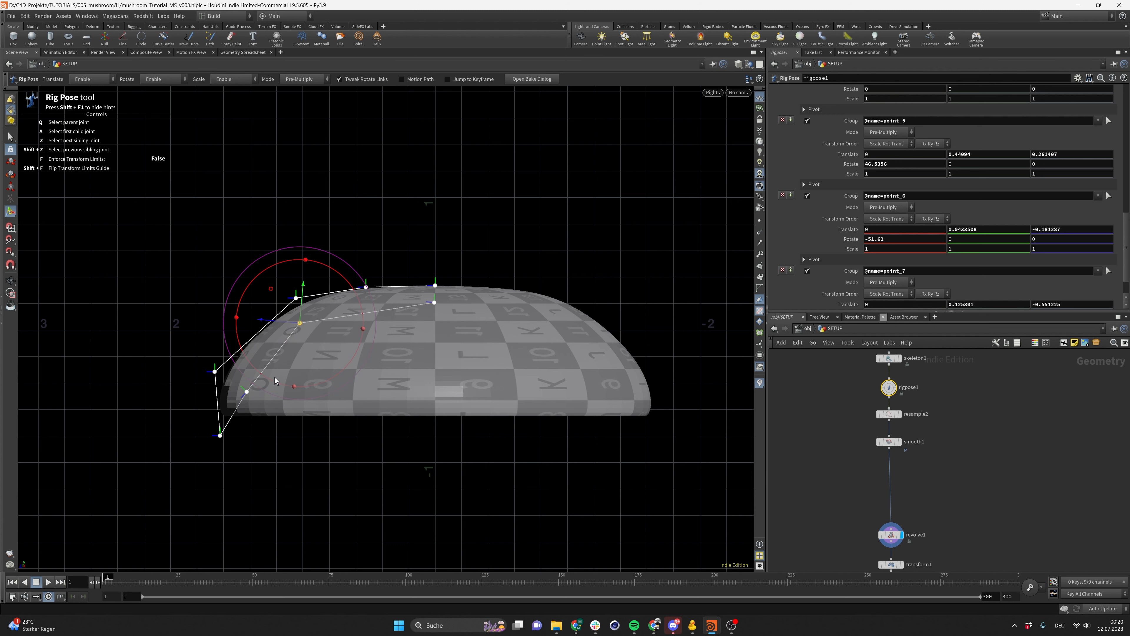
click(251, 391)
click(416, 348)
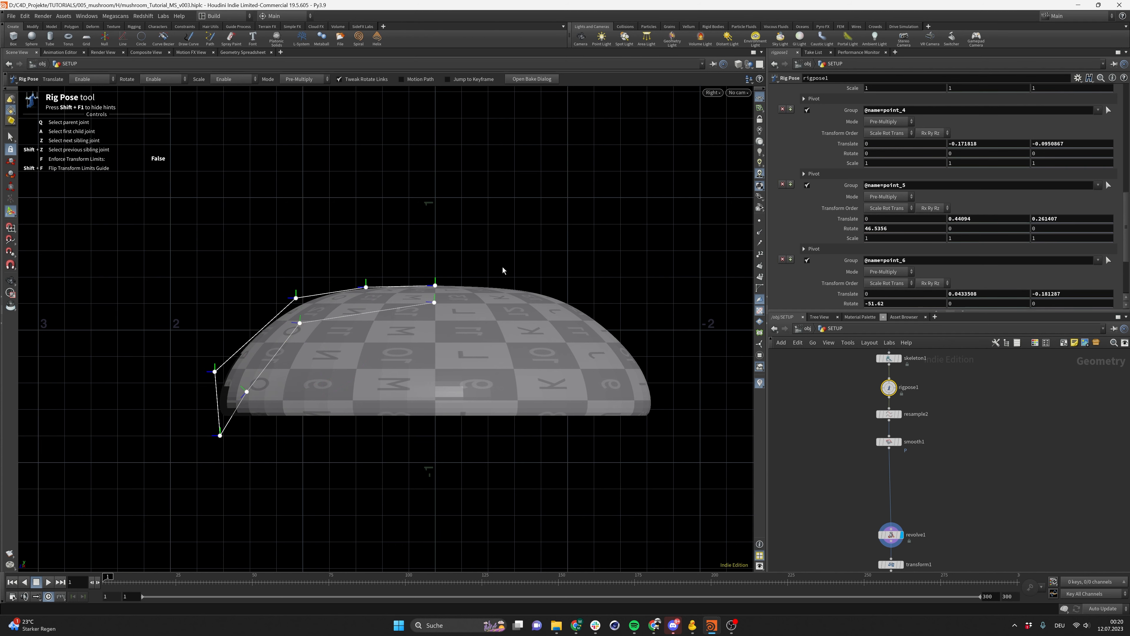
Switch to the perspective viewport and orbit around to inspect the revolved cap shape
click(717, 92)
mouse_move(727, 111)
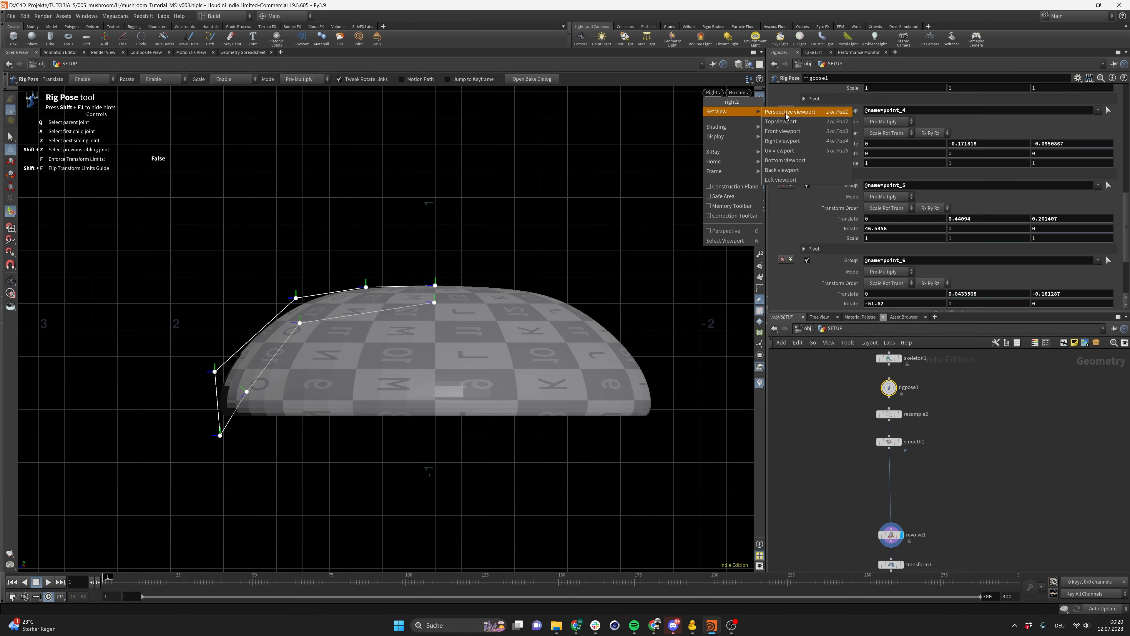
click(787, 112)
alt+drag(414, 298, 430, 116)
alt+right_drag(434, 214, 734, 263)
alt+right_drag(503, 329, 144, 389)
alt+drag(348, 334, 353, 409)
alt+right_drag(353, 409, 299, 428)
alt+drag(215, 411, 483, 428)
Save the scene and select the transform1 node to show its transform handle
key(ctrl+s)
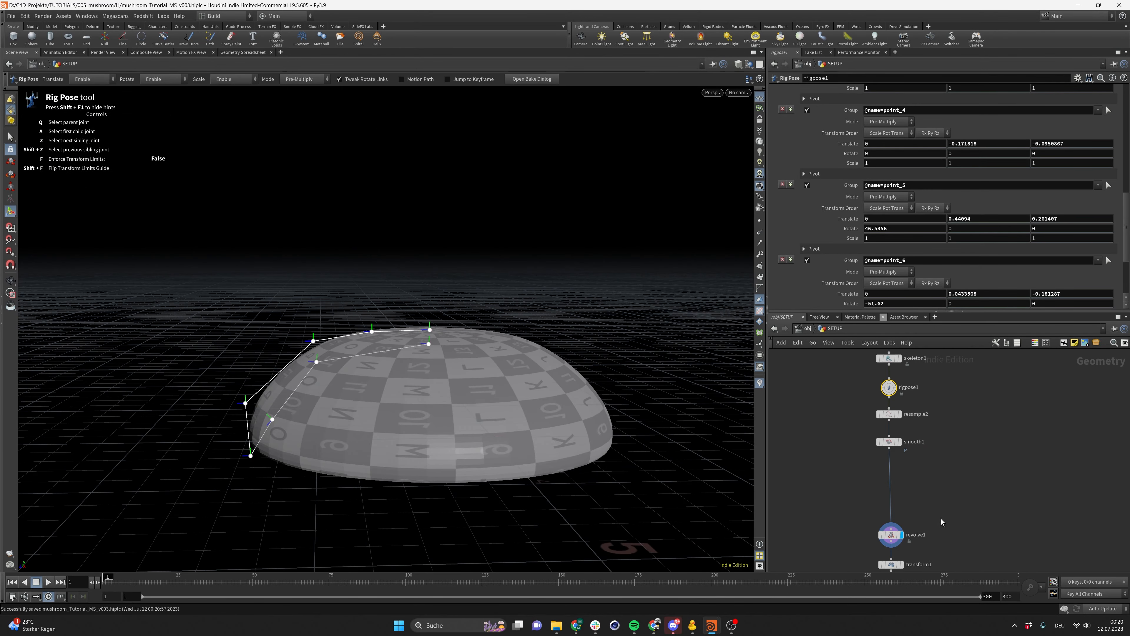
middle_drag(941, 520, 926, 448)
click(887, 493)
click(875, 492)
alt+drag(503, 477, 399, 367)
key(Return)
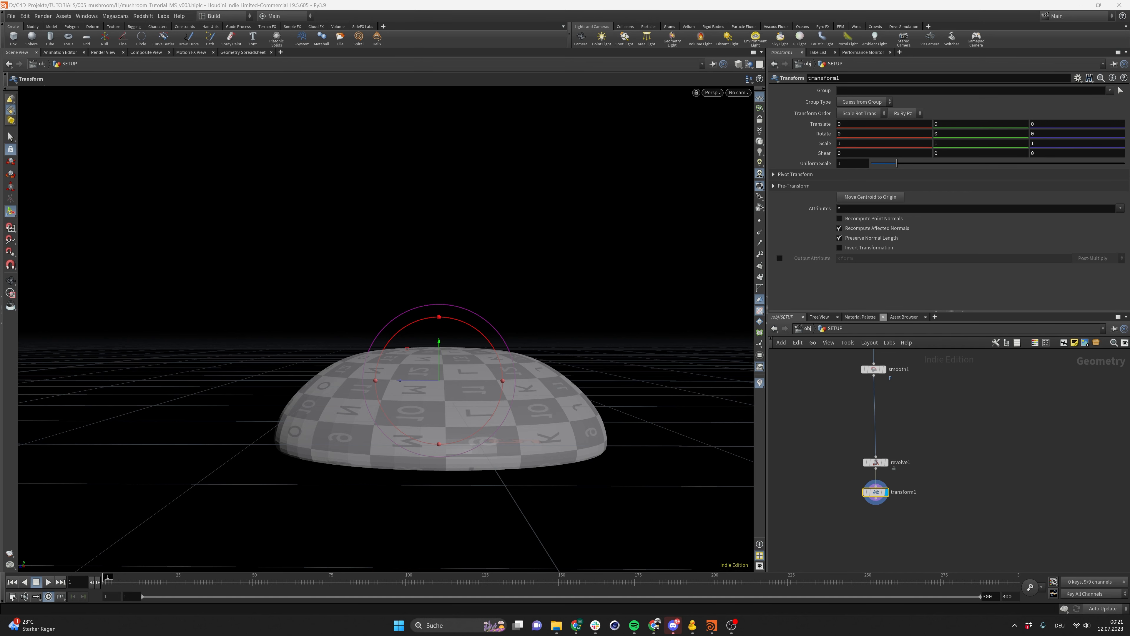
Glance at the reference photo, then switch the viewport to the Right orthographic view with the transform handle
key(alt+Tab)
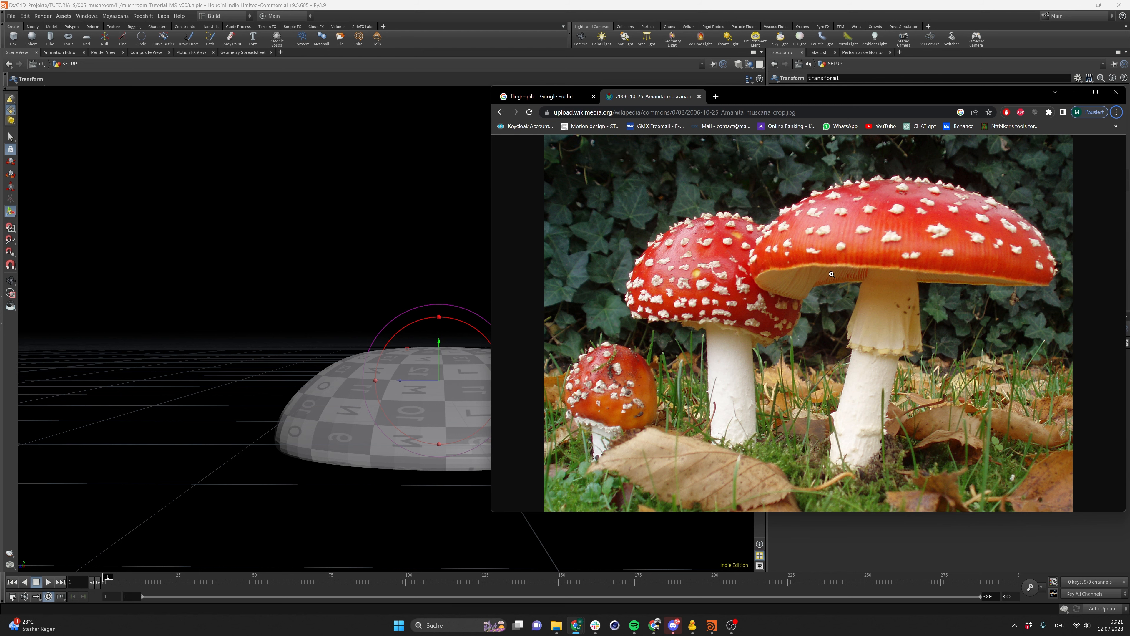
click(587, 3)
click(712, 92)
mouse_move(730, 112)
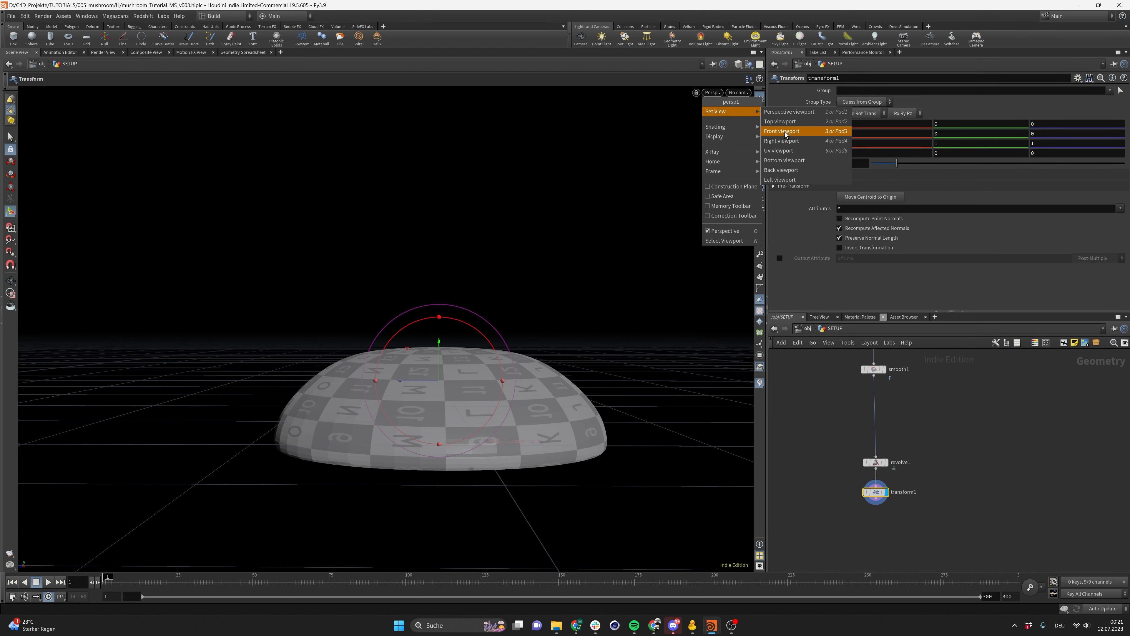
click(795, 141)
alt+right_drag(289, 423, 181, 420)
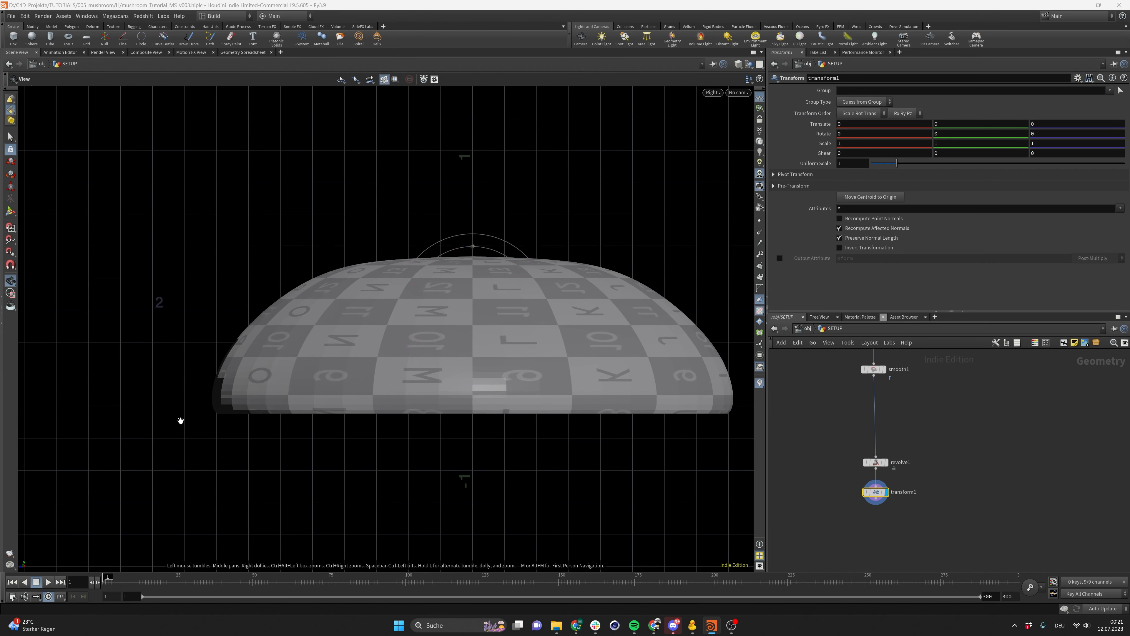
key(t)
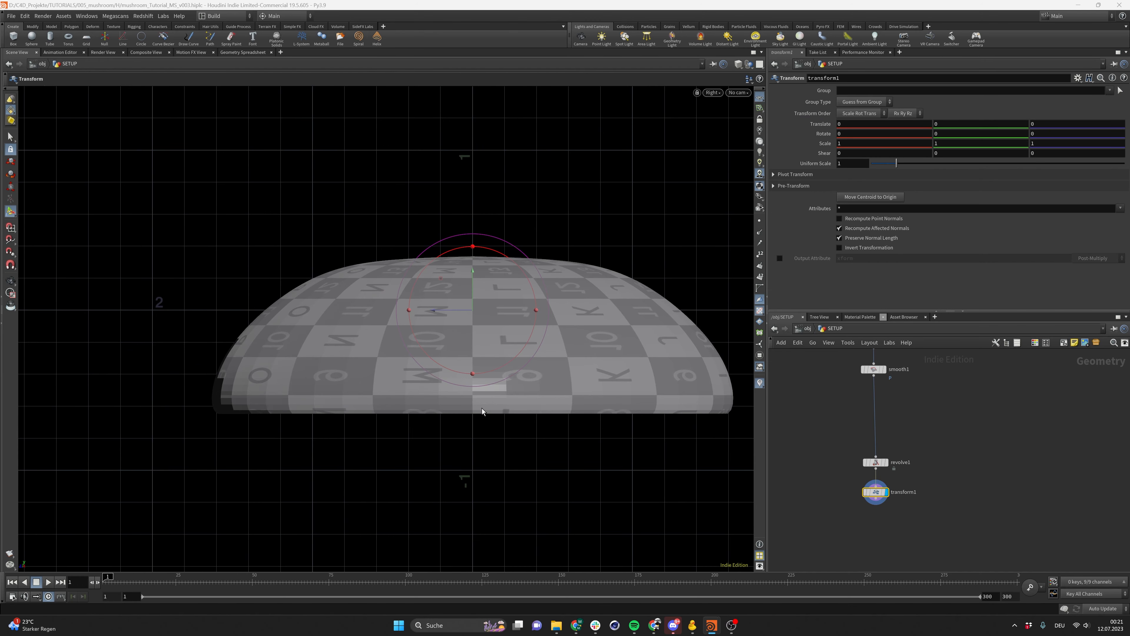
Save the scene
scroll(872, 467, down, 4)
drag(803, 388, 881, 492)
scroll(850, 483, up, 5)
click(872, 473)
key(ctrl+s)
Add a Group node below transform1, wire transform1 into it and display it
key(Tab)
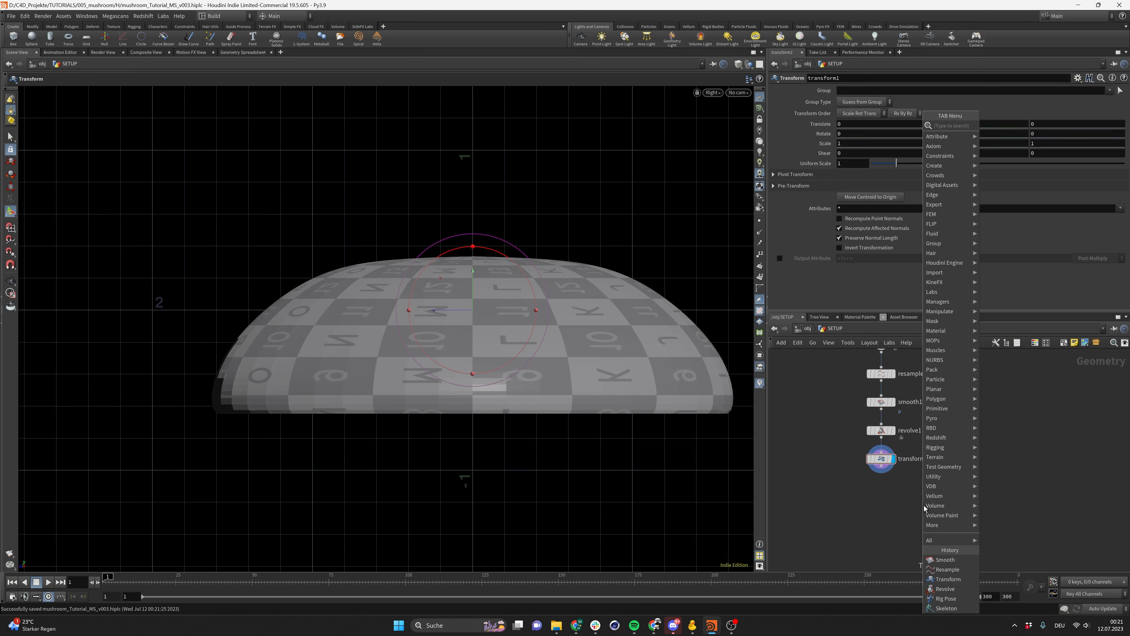
text(group)
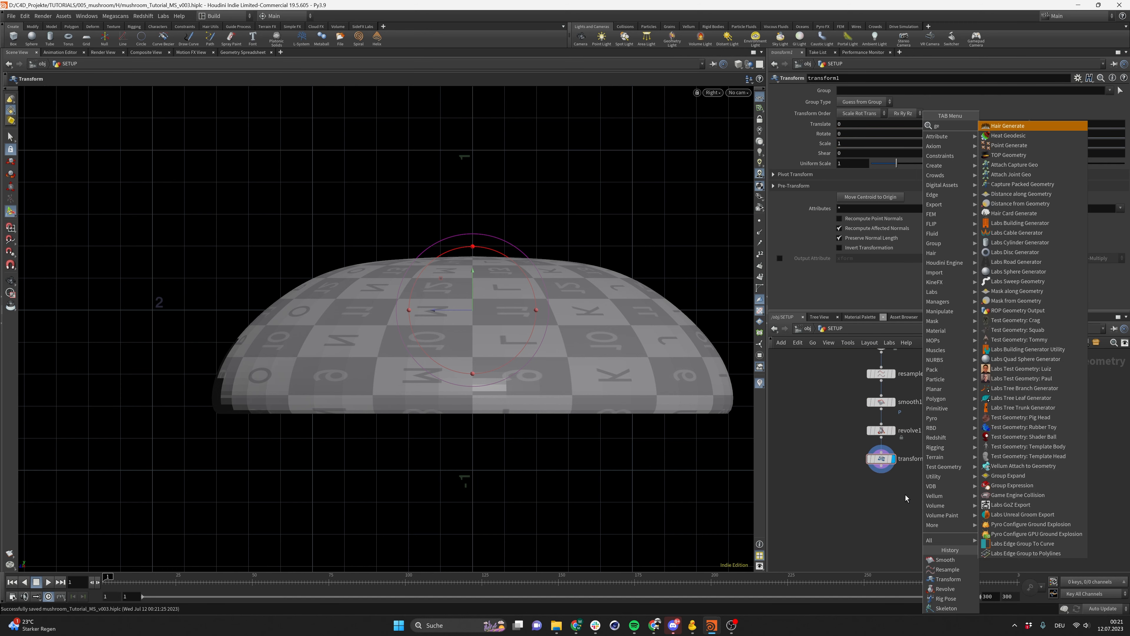
key(Return)
click(905, 495)
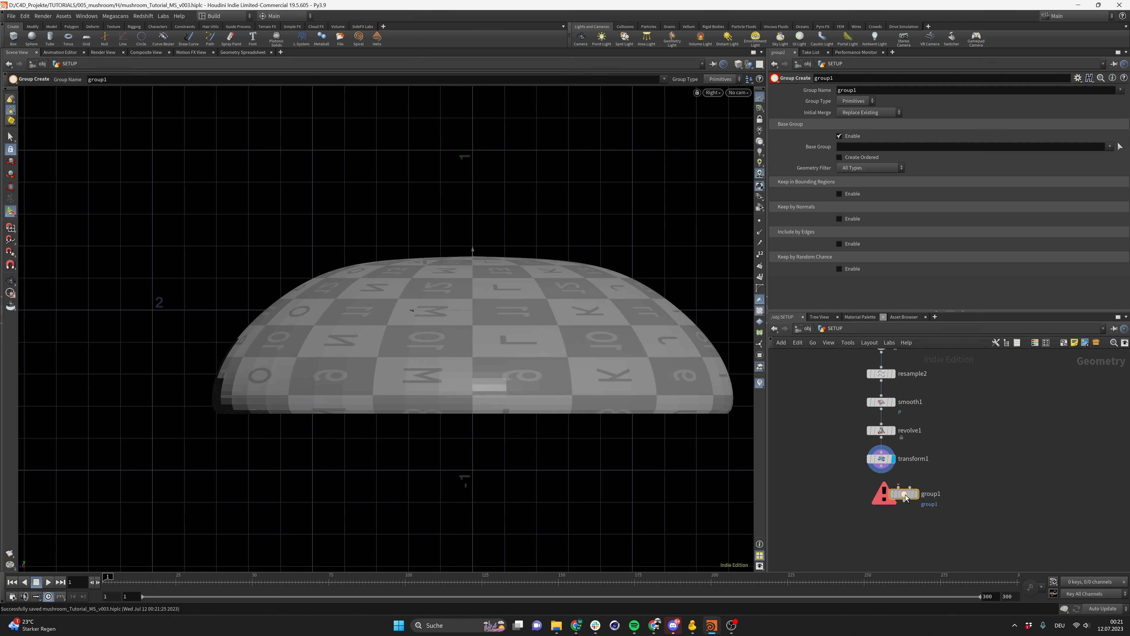
drag(905, 495, 882, 508)
mouse_move(884, 461)
mouse_down()
mouse_move(876, 501)
mouse_move(907, 504)
mouse_up()
click(893, 508)
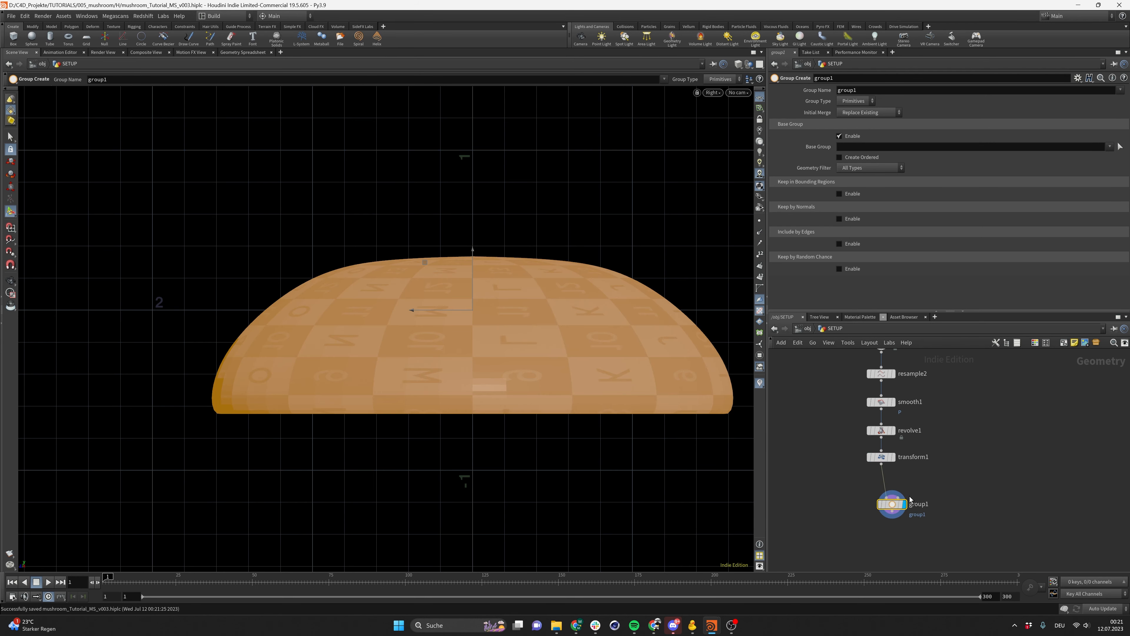
Add a Box node to the network
key(Tab)
text(box)
key(Return)
click(962, 483)
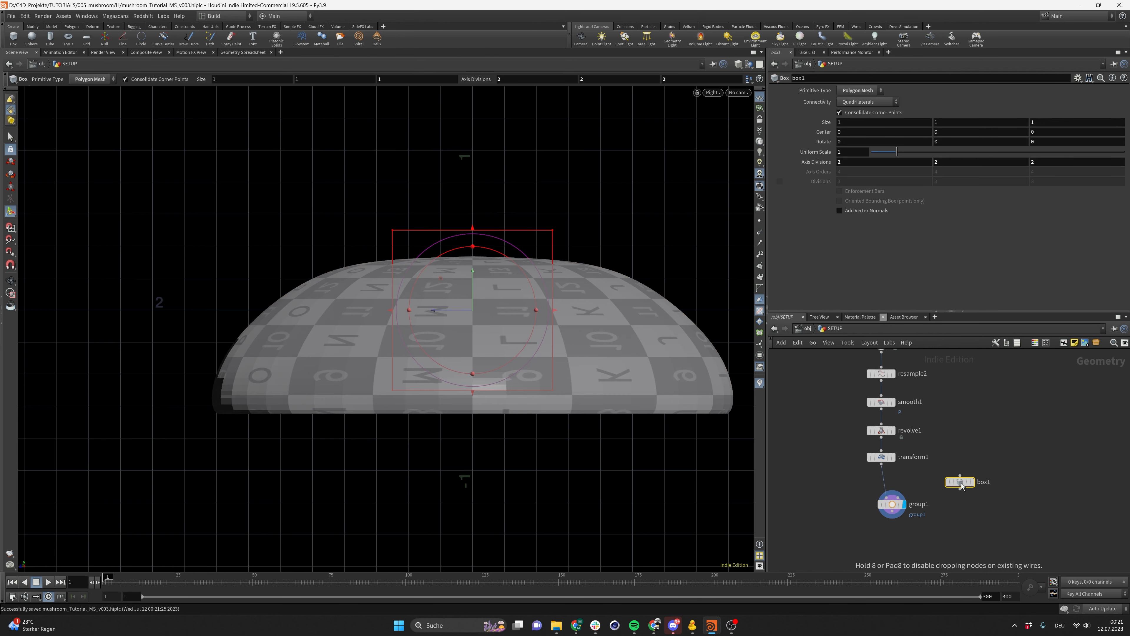
Place the box1 node beside group1 in the network
middle_drag(925, 415, 926, 449)
scroll(931, 444, down, 1)
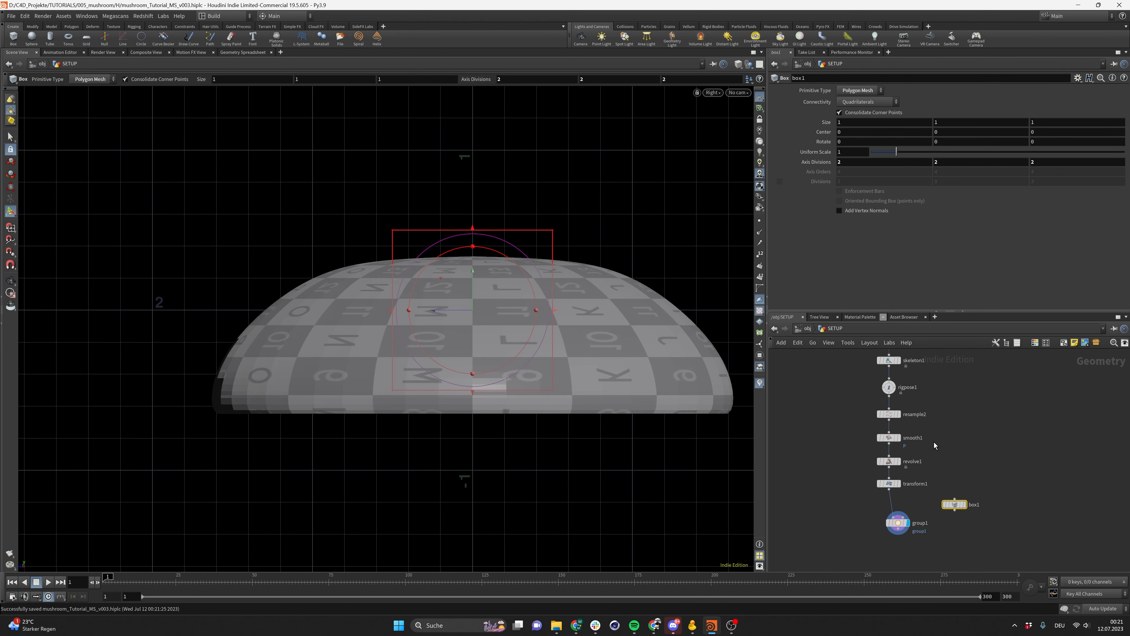
scroll(940, 455, up, 1)
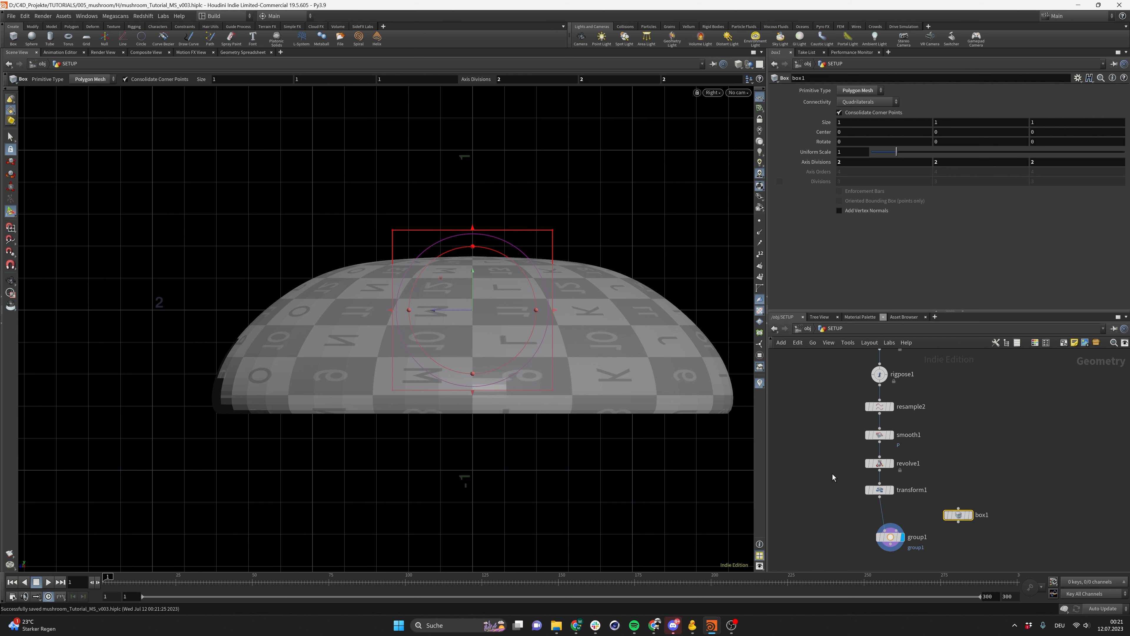
click(890, 467)
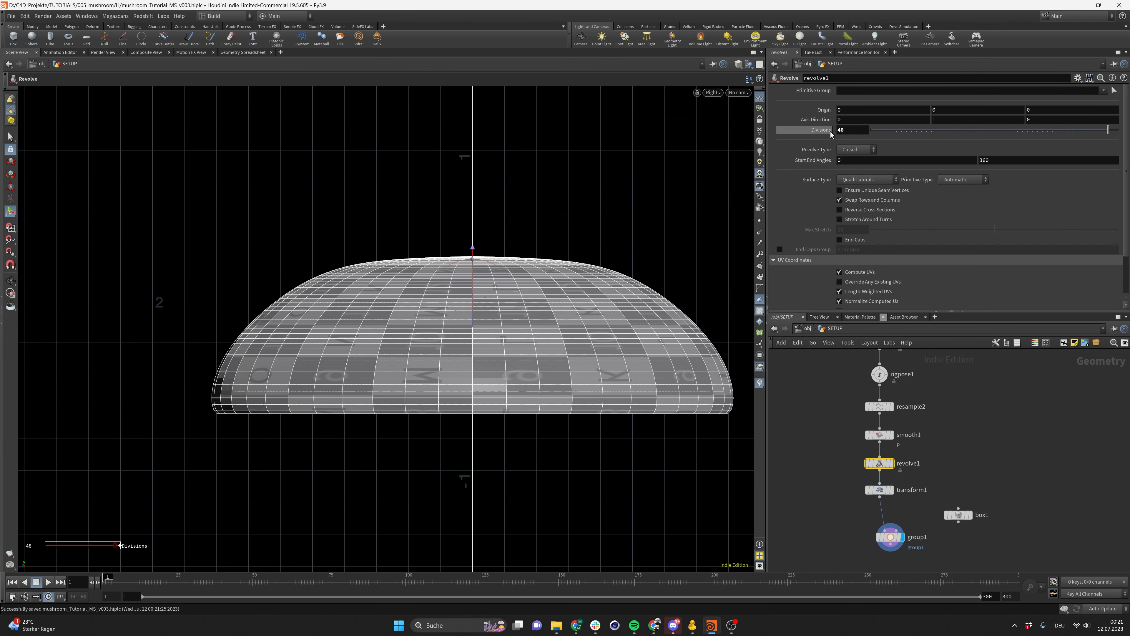
click(961, 514)
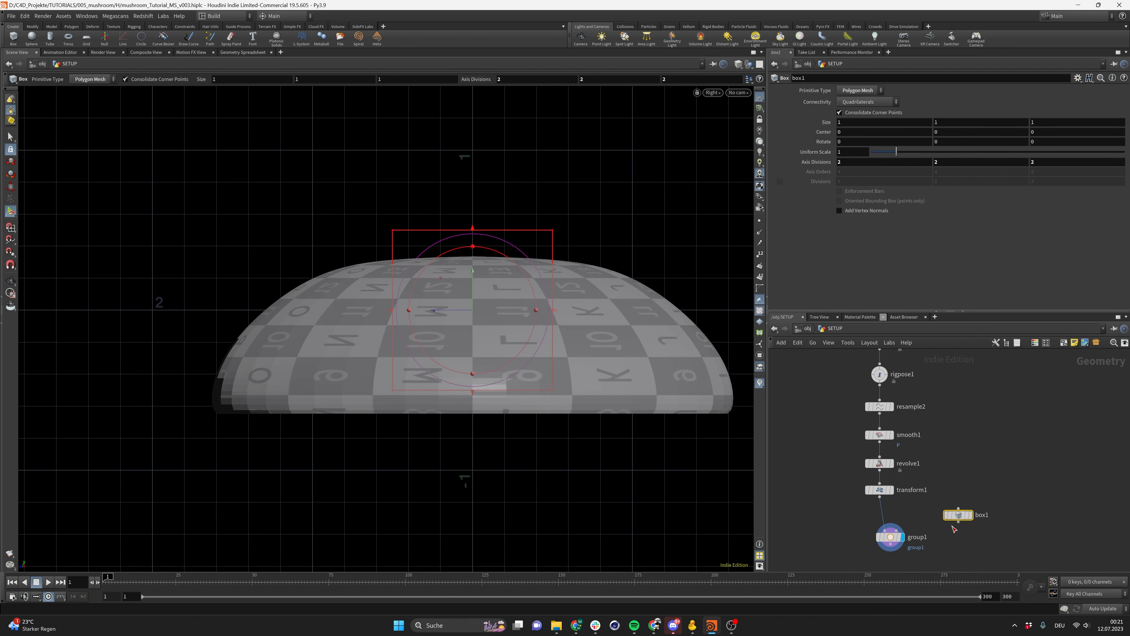
mouse_move(957, 522)
mouse_down()
mouse_move(896, 531)
mouse_move(943, 507)
mouse_up()
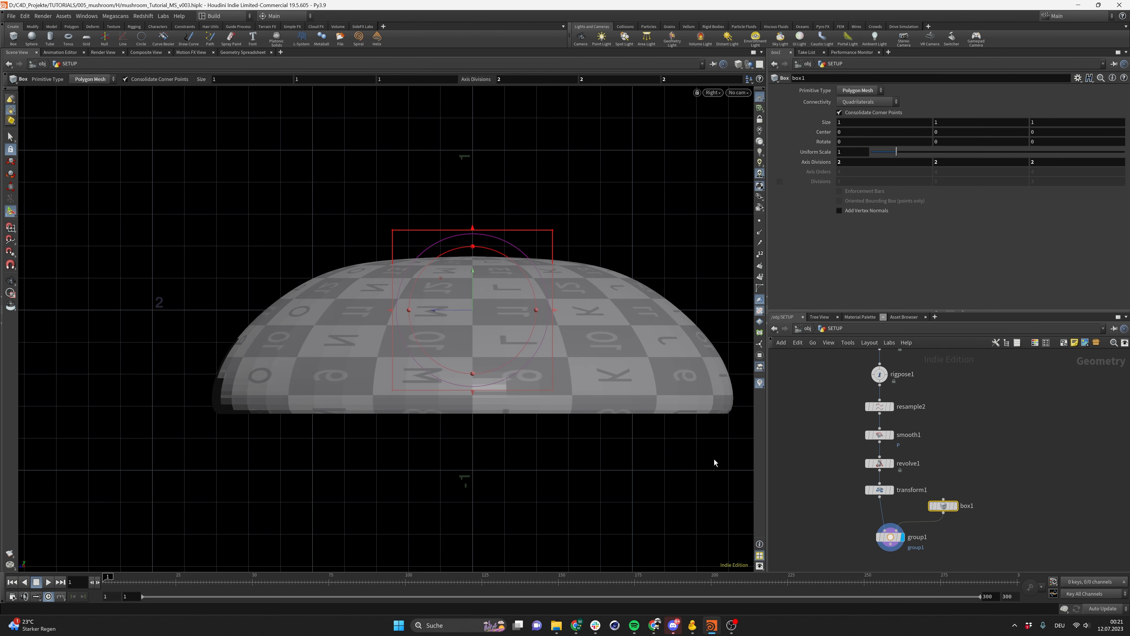
Flatten the box to about 0.417 high and move it down to about Y -0.622 beneath the cap
drag(473, 281, 481, 427)
drag(479, 538, 482, 444)
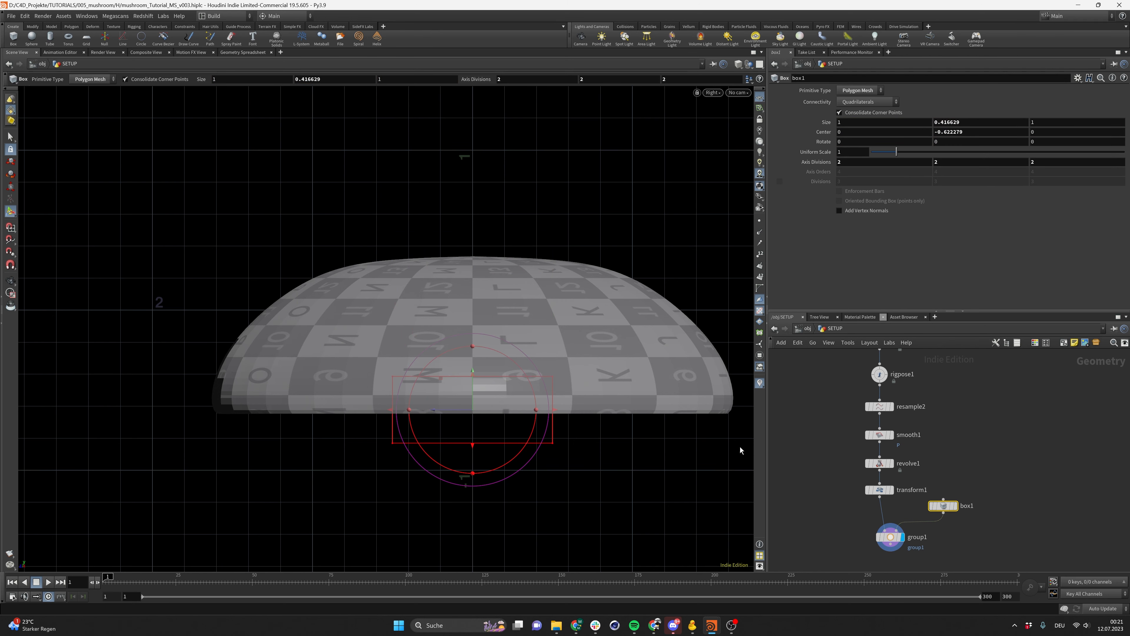
Stretch the box along Z to about 2.17 and undo the following box move
drag(389, 409, 208, 411)
drag(524, 434, 384, 421)
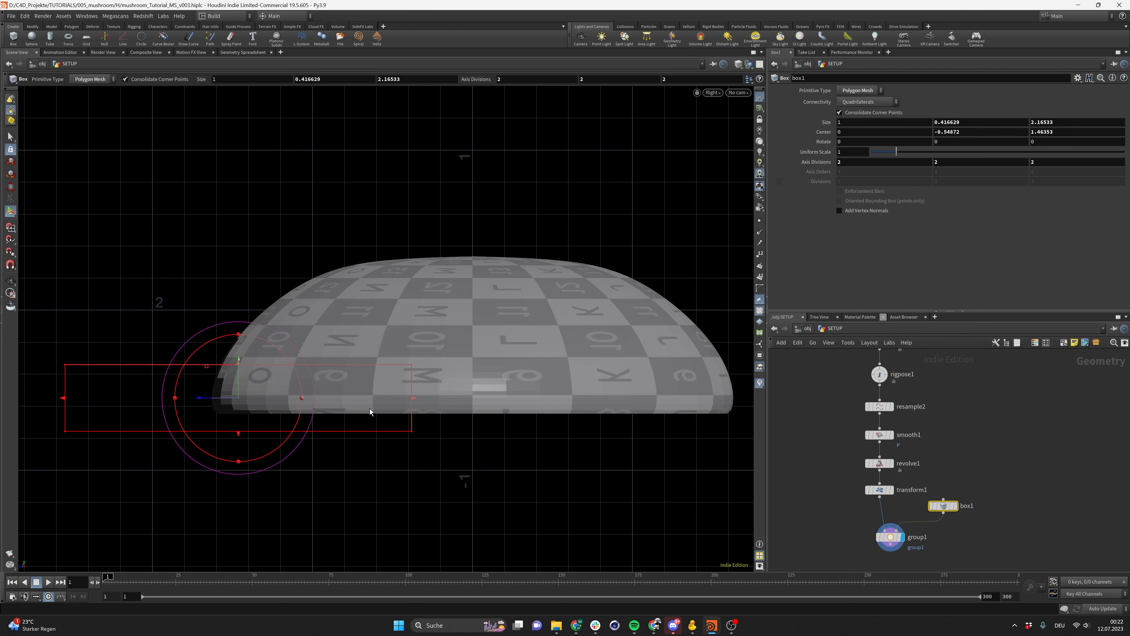
key(ctrl+z)
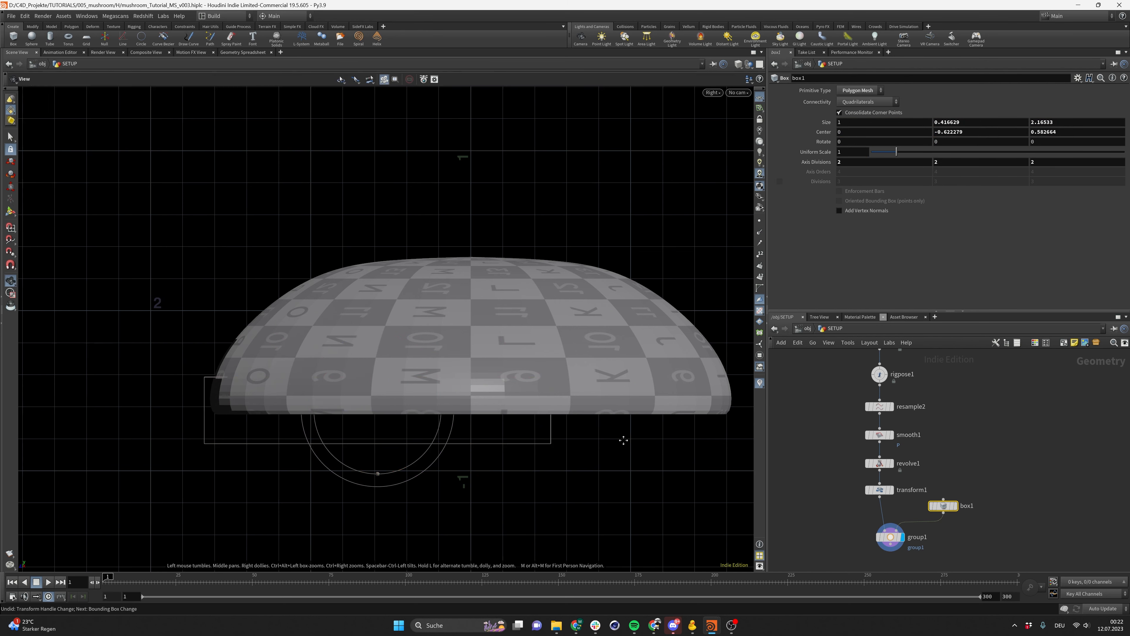
Lengthen the box along Z to about 3.46 and set its height to about 0.451 at Y -0.605
alt+middle_drag(626, 438, 555, 446)
drag(480, 422, 677, 421)
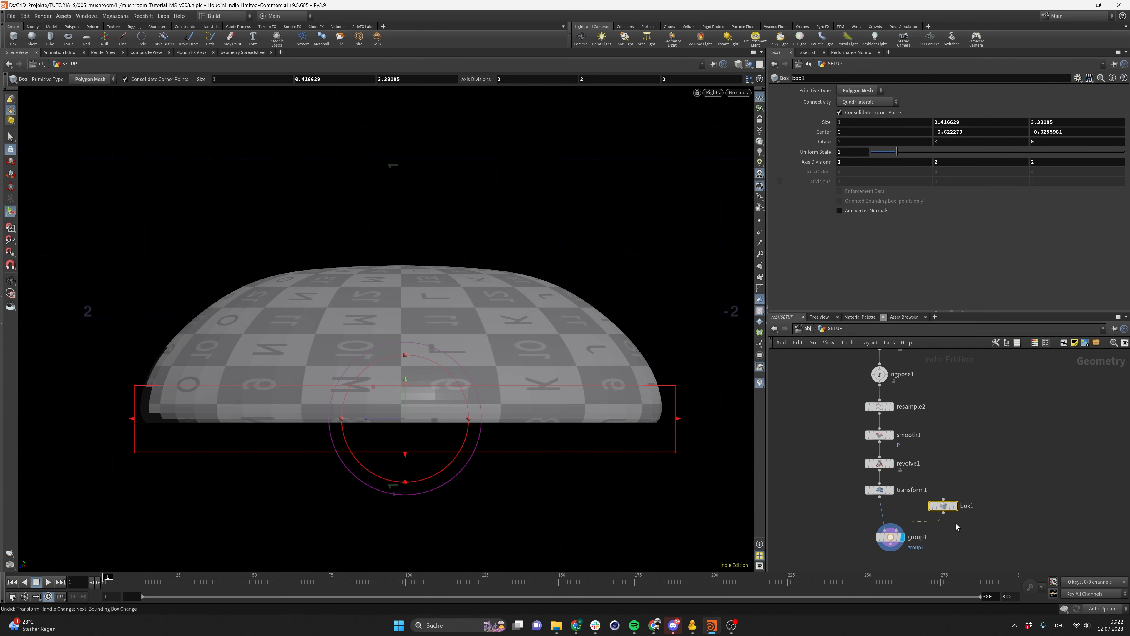
drag(405, 383, 405, 378)
drag(135, 417, 121, 417)
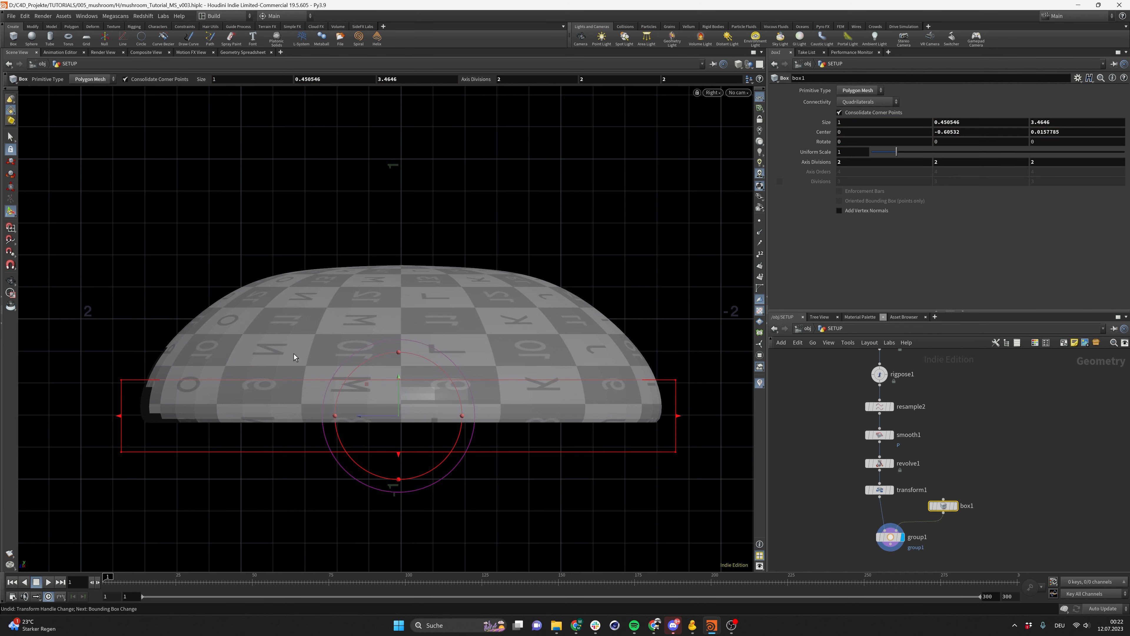
In perspective view, enlarge the box to about 4.31 by 5.06 units, then return to the Right view
click(712, 93)
mouse_move(731, 112)
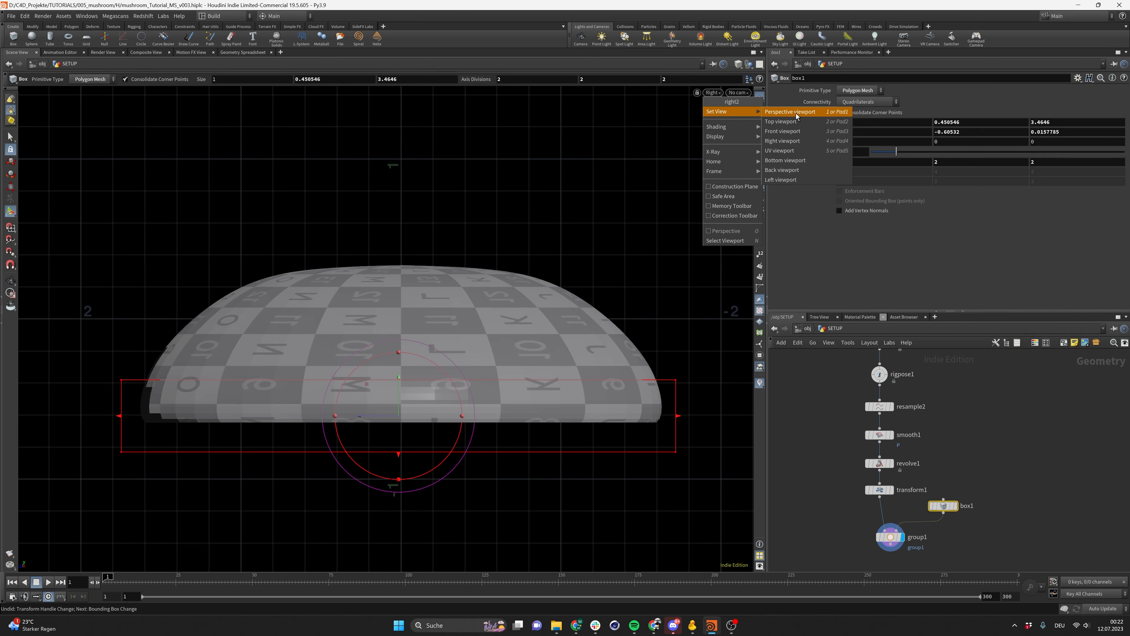
click(796, 113)
key(Escape)
drag(379, 385, 429, 405)
key(Return)
drag(451, 361, 535, 301)
drag(375, 348, 257, 401)
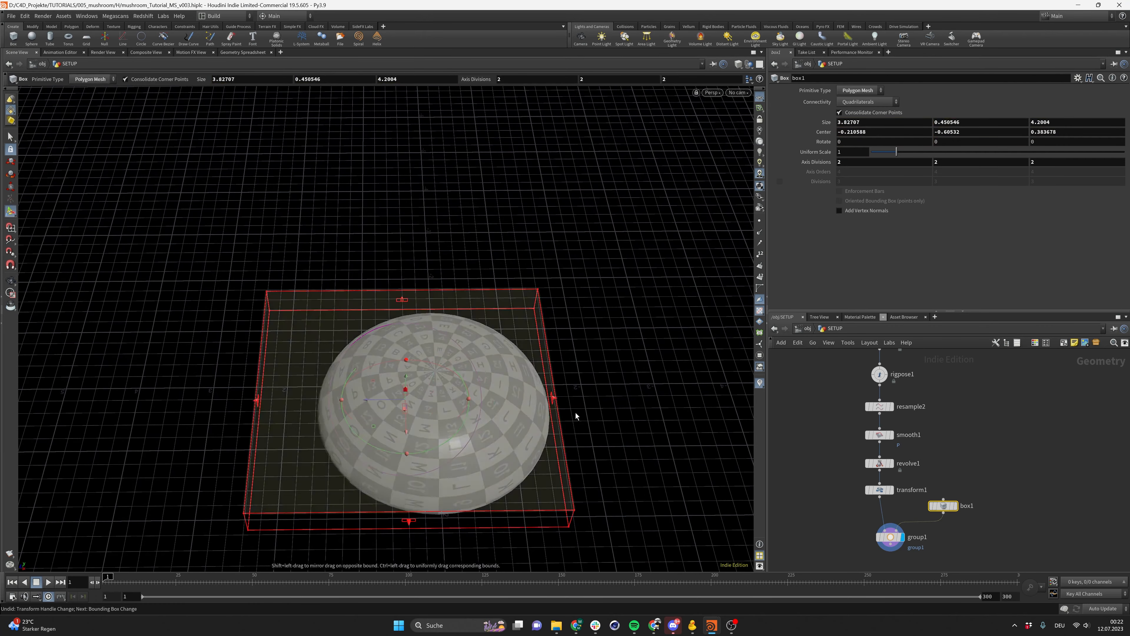
drag(555, 398, 613, 398)
drag(512, 431, 493, 469)
alt+drag(414, 438, 241, 291)
click(717, 93)
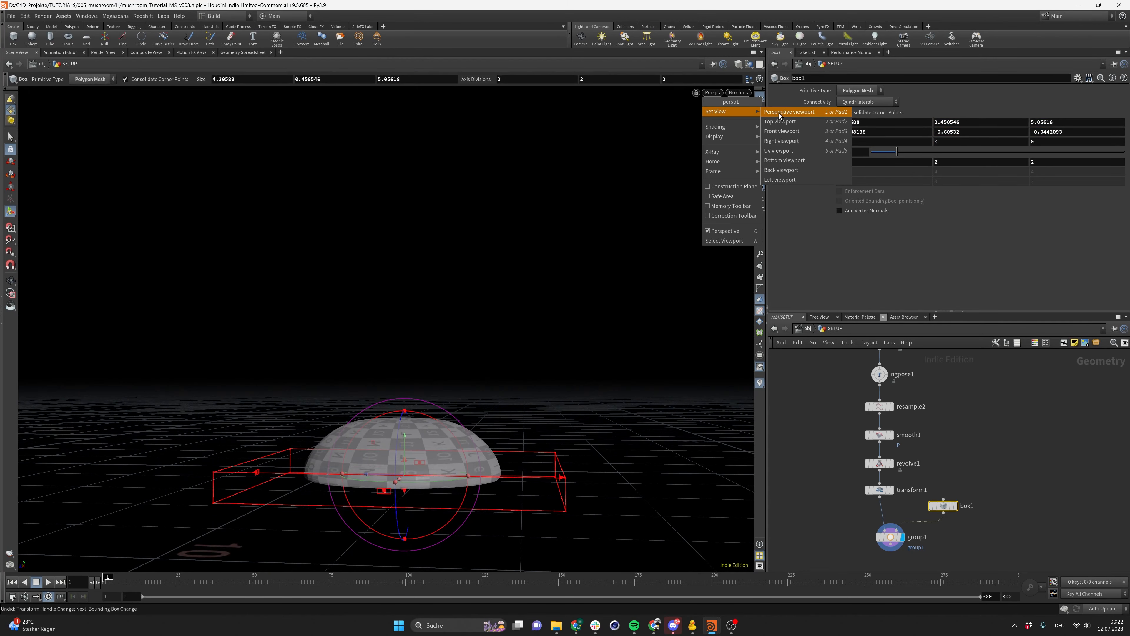
click(798, 142)
key(Return)
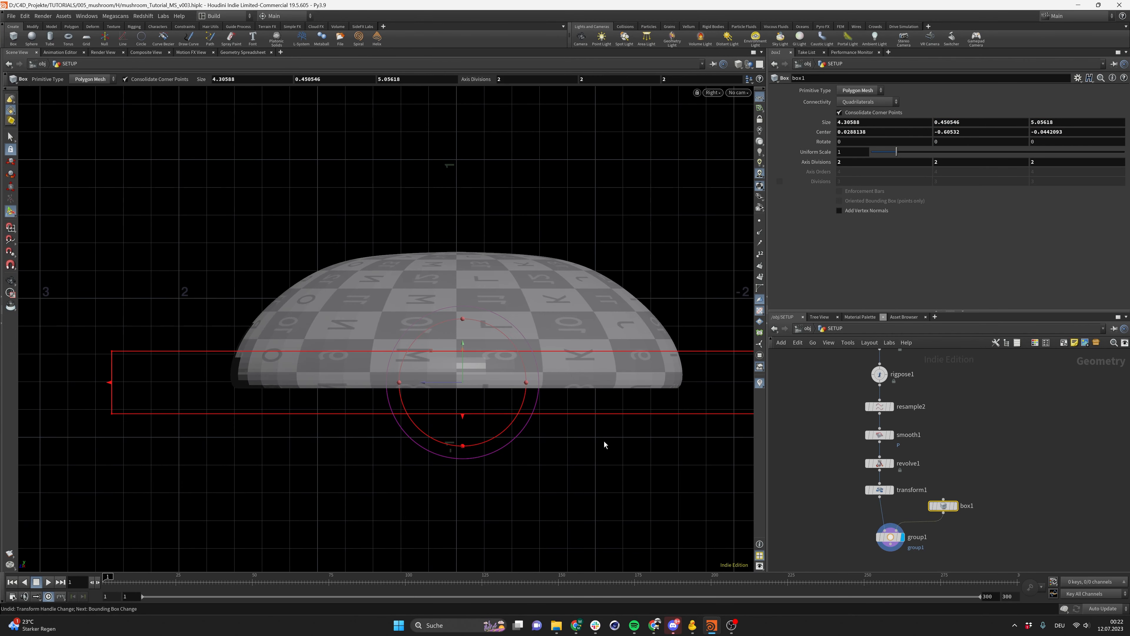
Display the group node and set its group type to Points
click(881, 540)
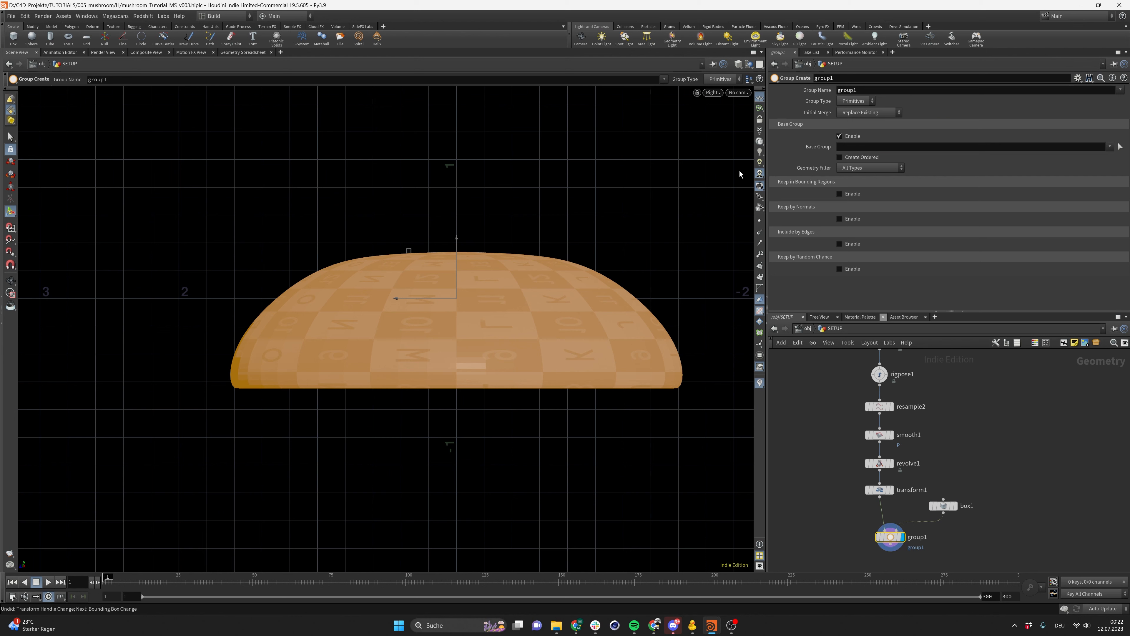
click(866, 103)
click(859, 113)
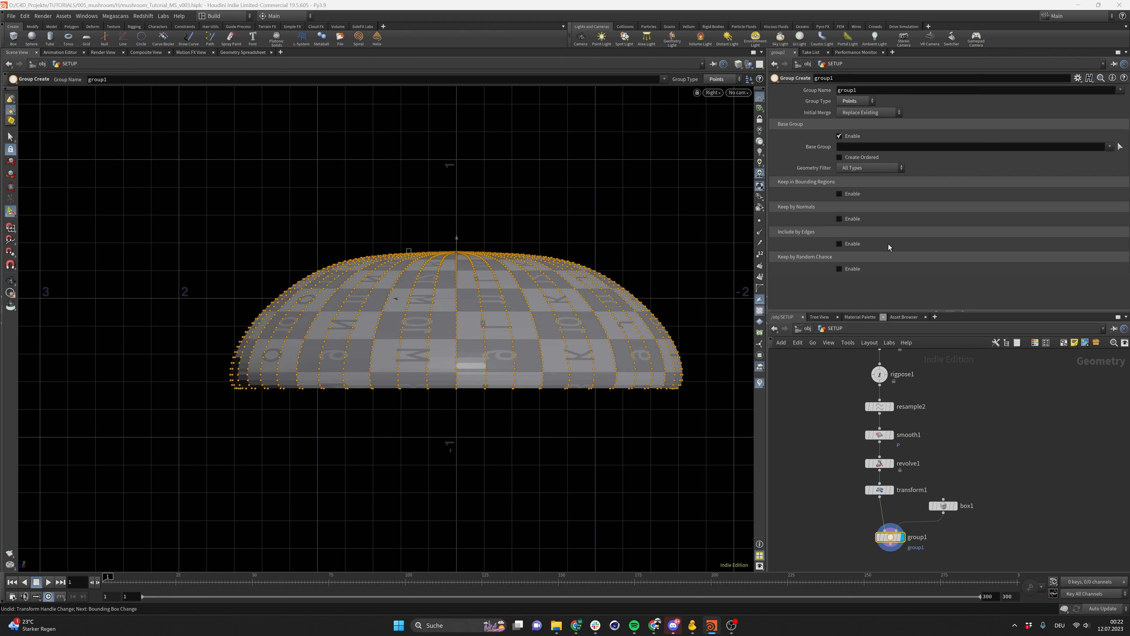
Enable Keep in Bounding Regions with the bounding type Bounding Object (points or vertices only)
click(839, 194)
click(886, 204)
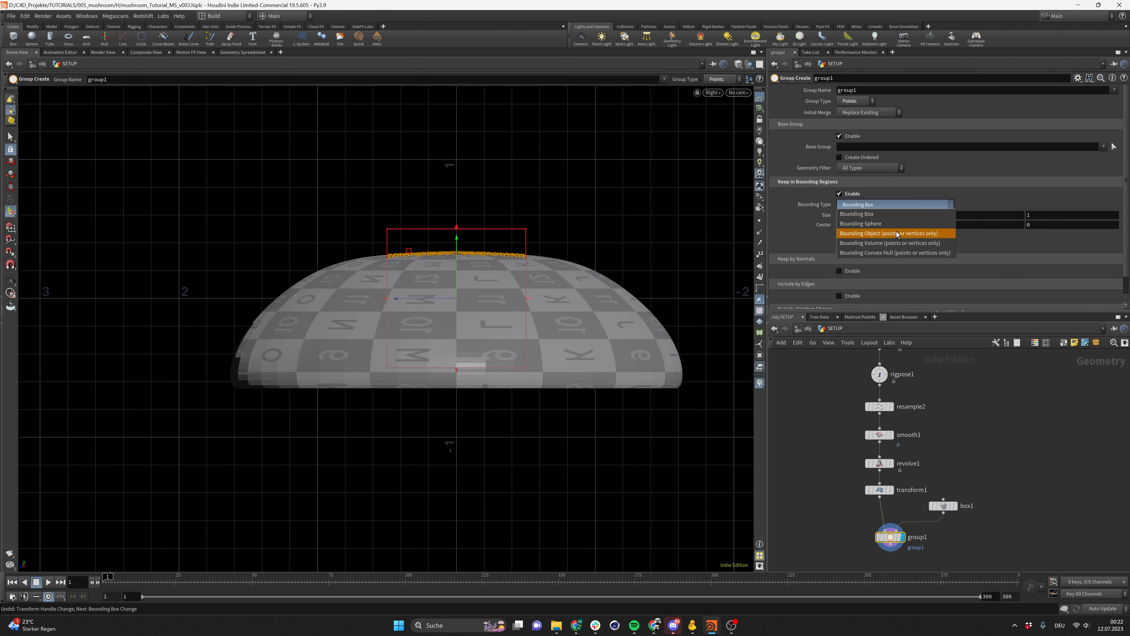
click(903, 252)
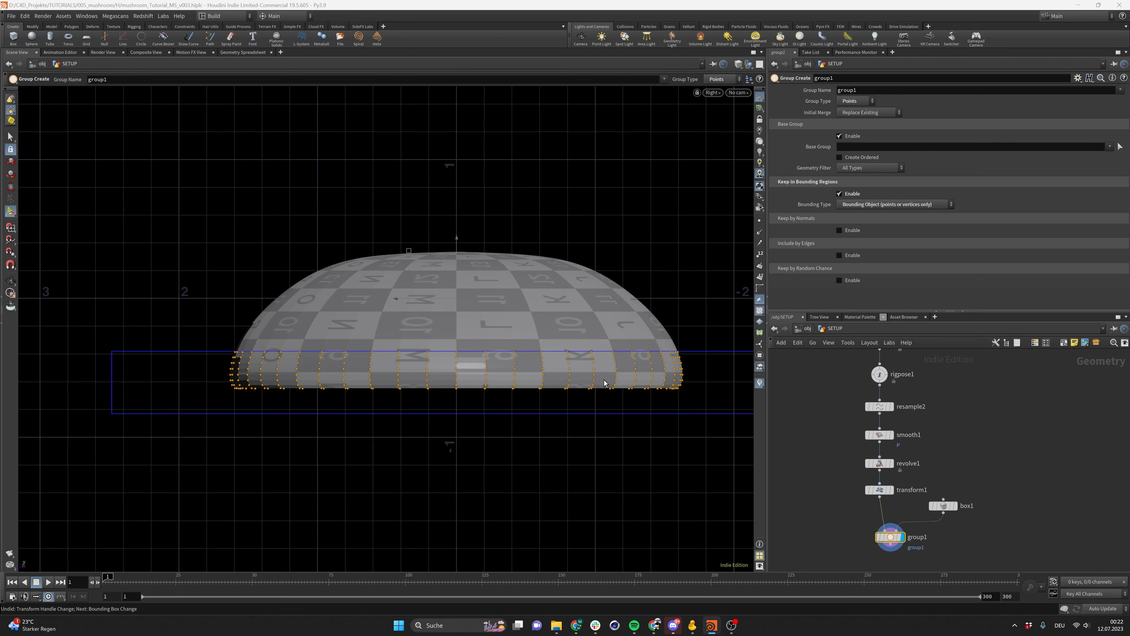
Set the group name to $OS so it follows the node name
drag(869, 91, 747, 113)
text($OS)
key(Return)
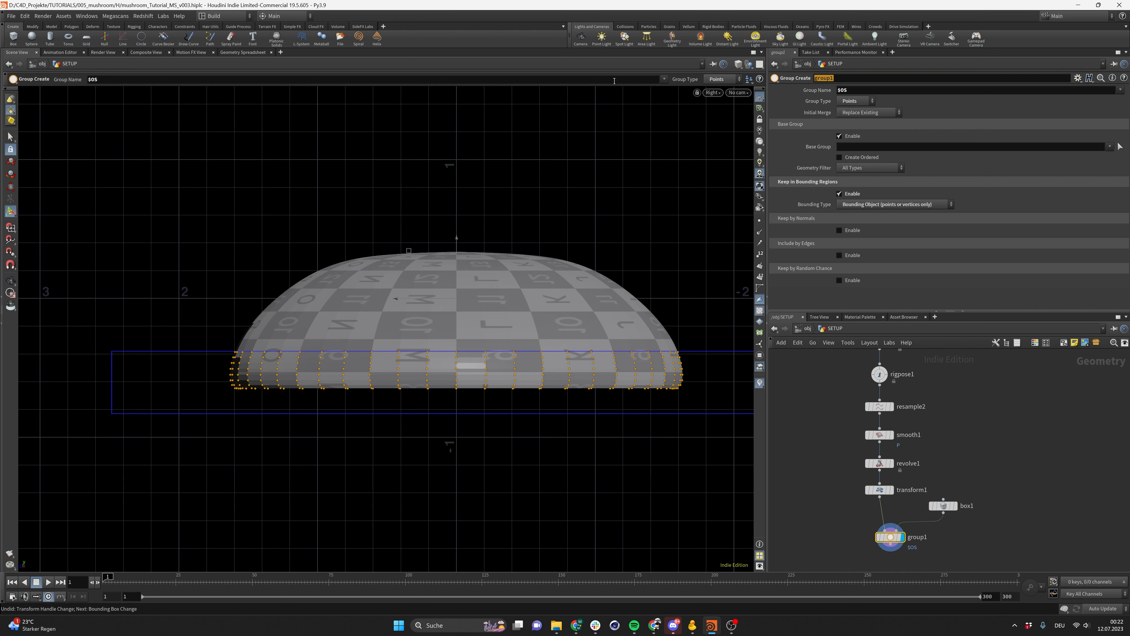
Rename the group node to mountain_group_head
double_click(848, 79)
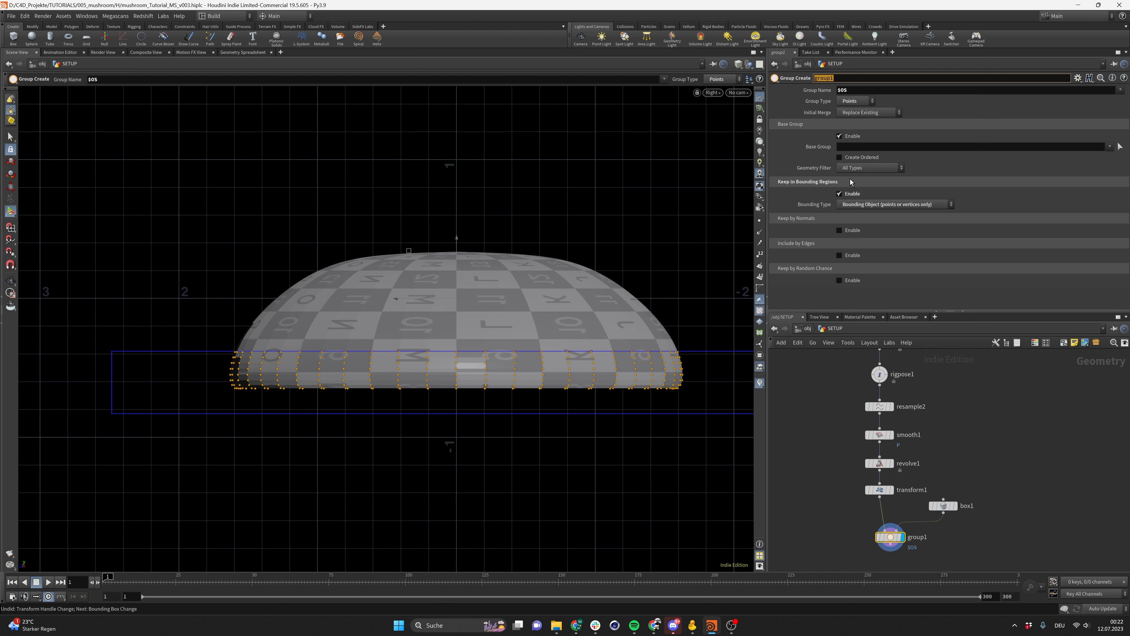
text(mountain_group_head)
key(Return)
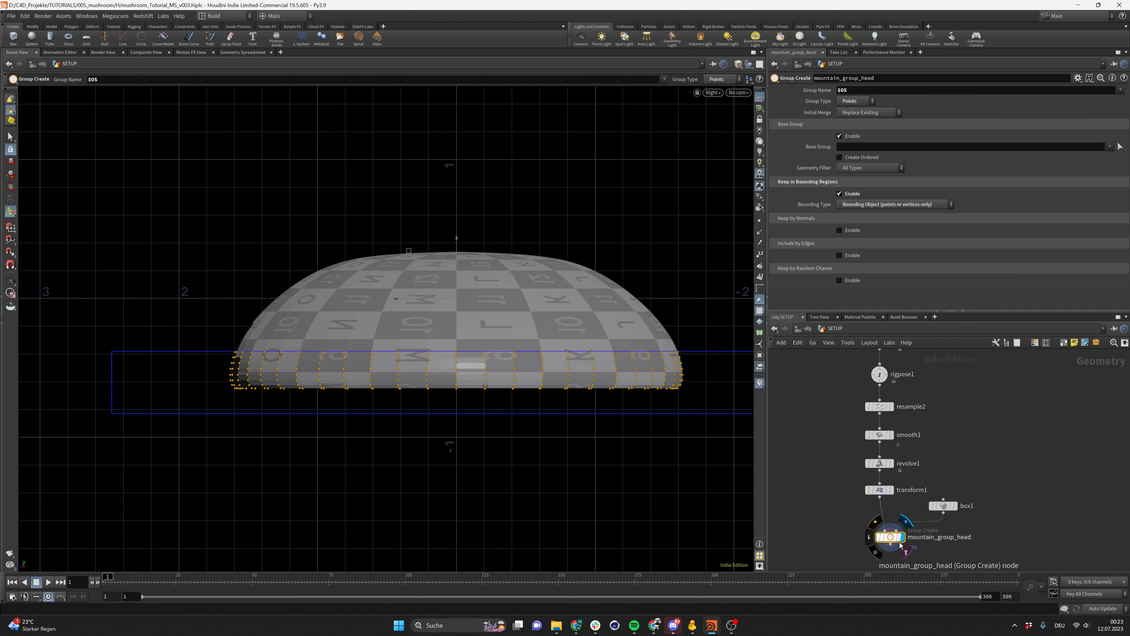
Add a Mountain noise node below the group node, wire and display it, and save the scene
drag(893, 538, 881, 531)
middle_drag(941, 550, 981, 472)
click(927, 506)
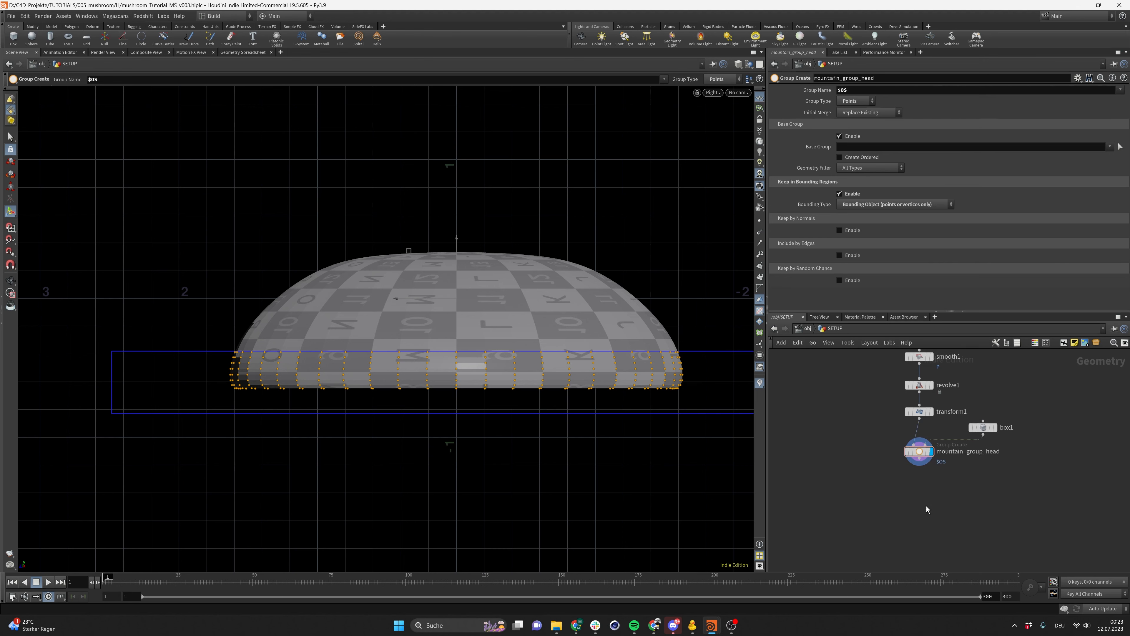
key(Tab)
mouse_move(928, 501)
text(mountain)
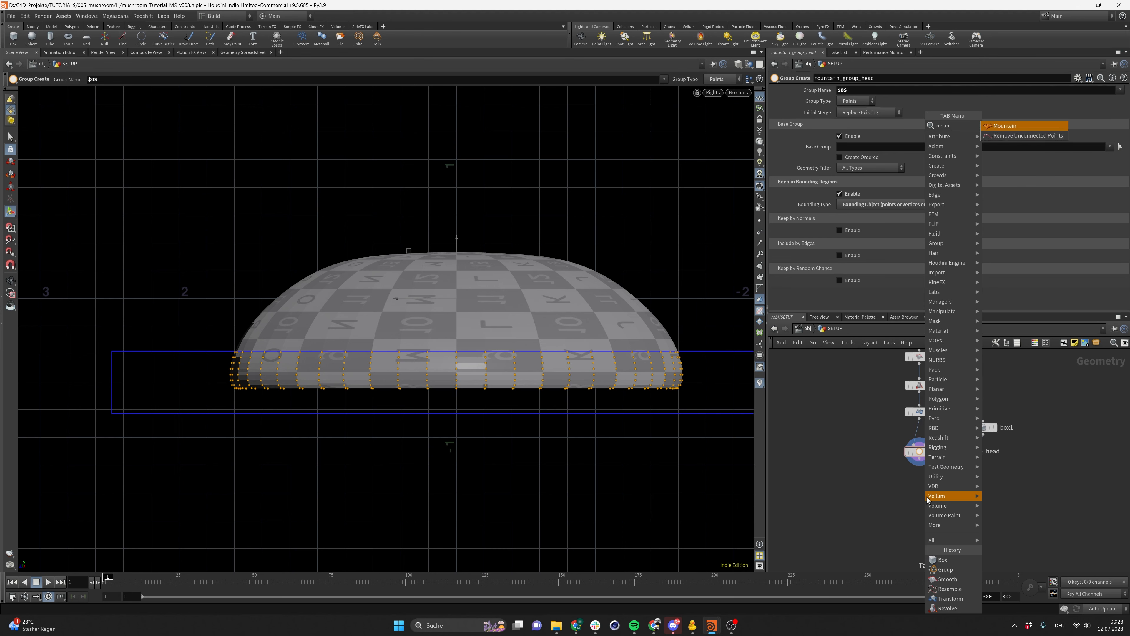
key(Return)
click(928, 498)
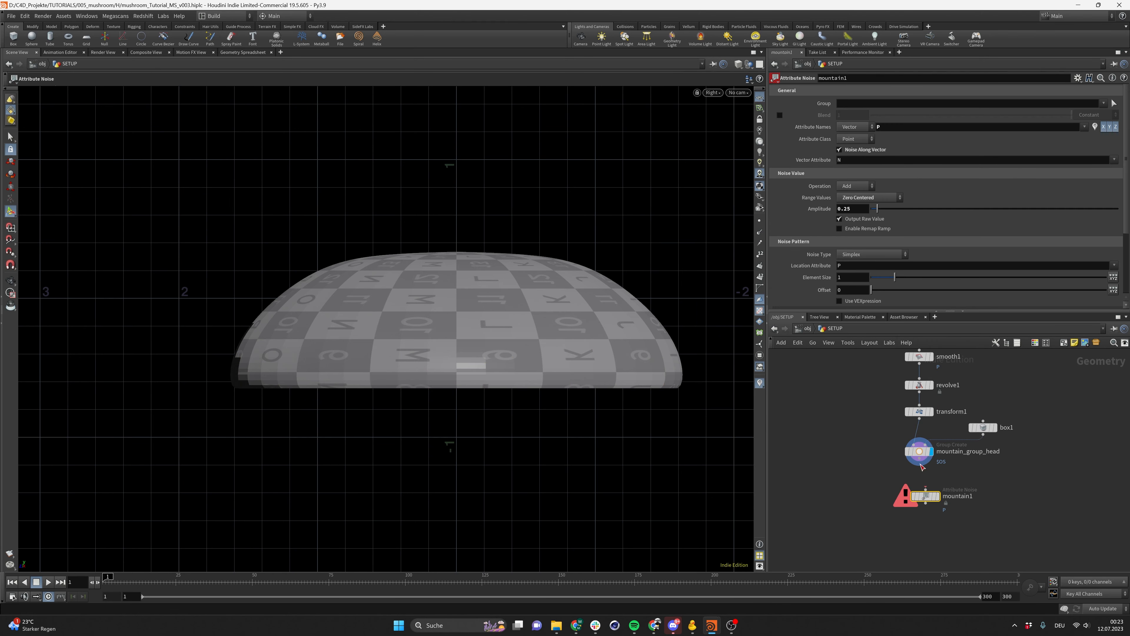
drag(920, 458, 933, 482)
click(939, 498)
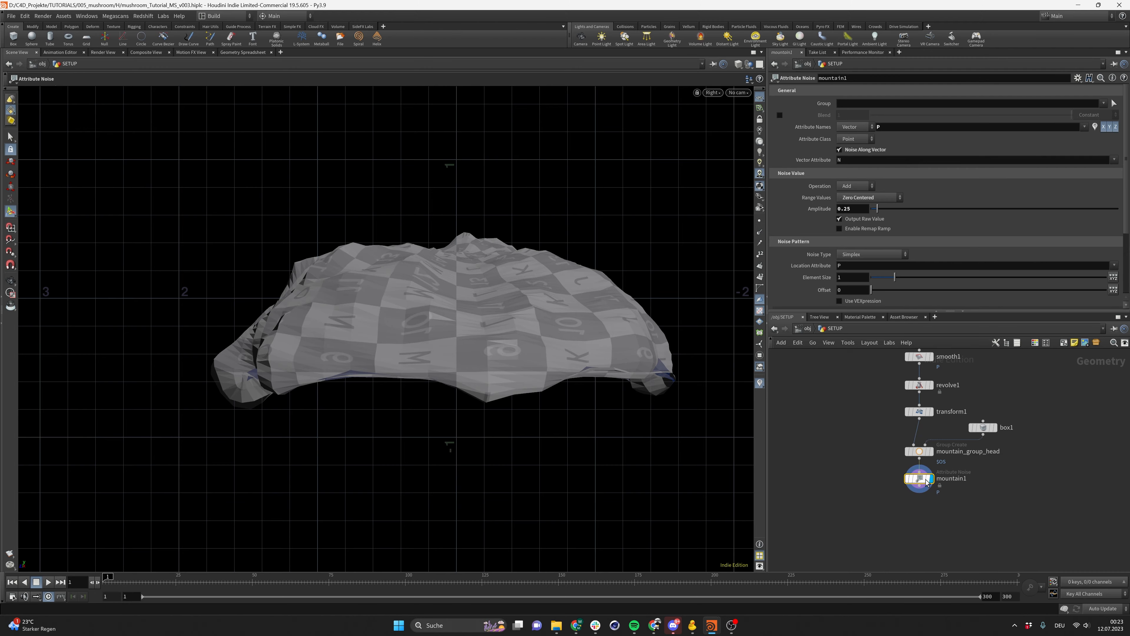
key(ctrl+s)
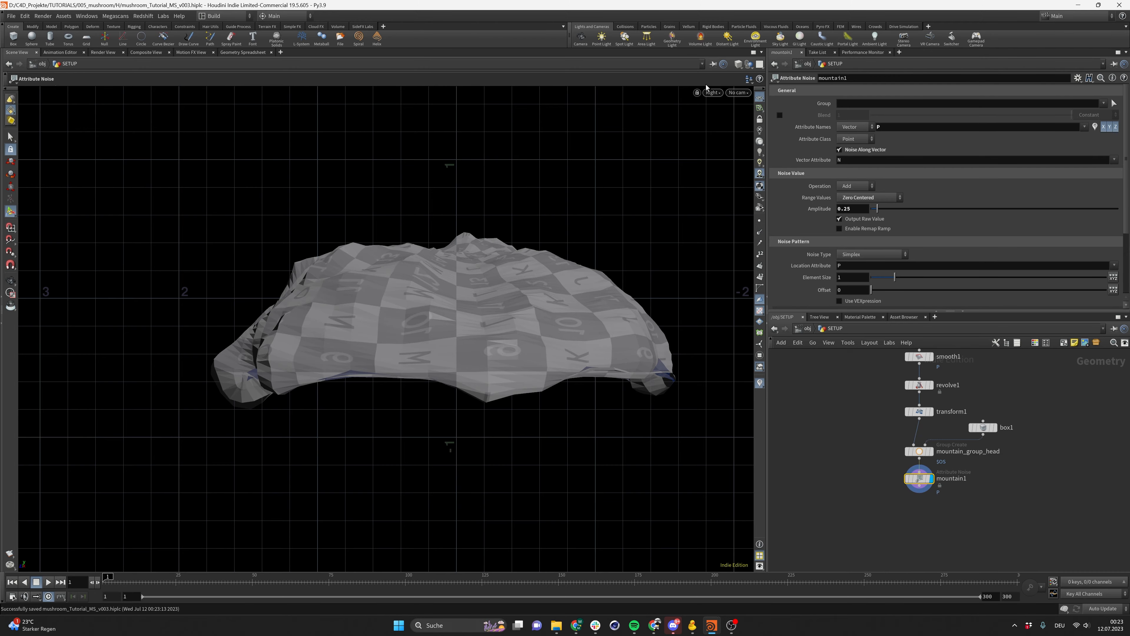
In a perspective view, restrict the Mountain node to the mountain_group_head group
click(713, 92)
mouse_move(734, 112)
click(786, 113)
alt+drag(527, 308, 350, 320)
key(Return)
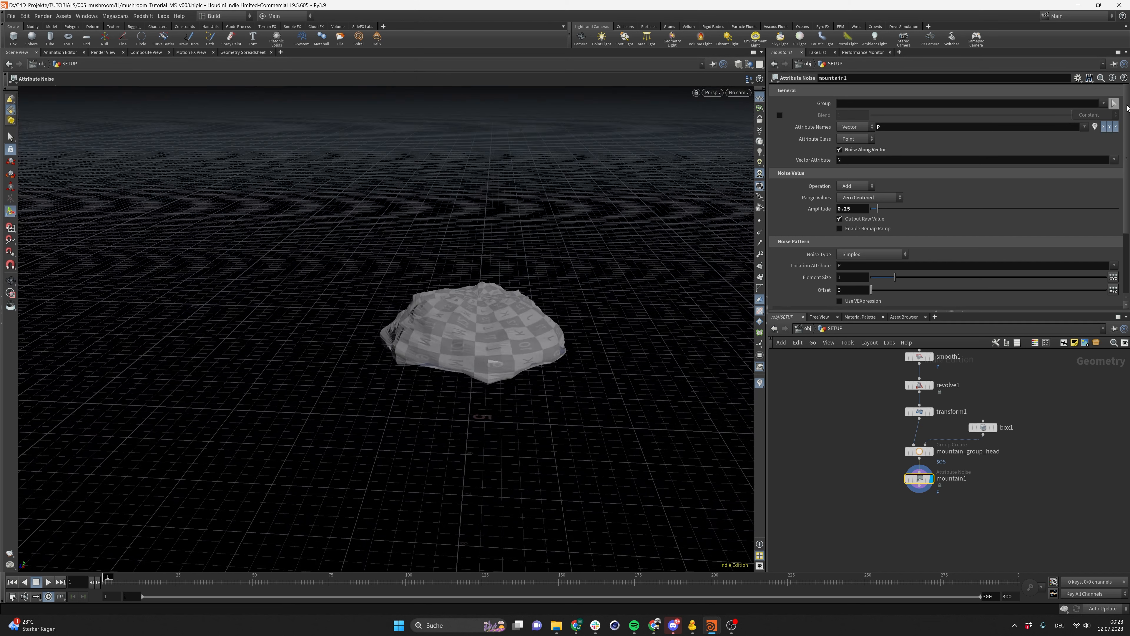
click(1105, 103)
click(1091, 115)
click(1105, 103)
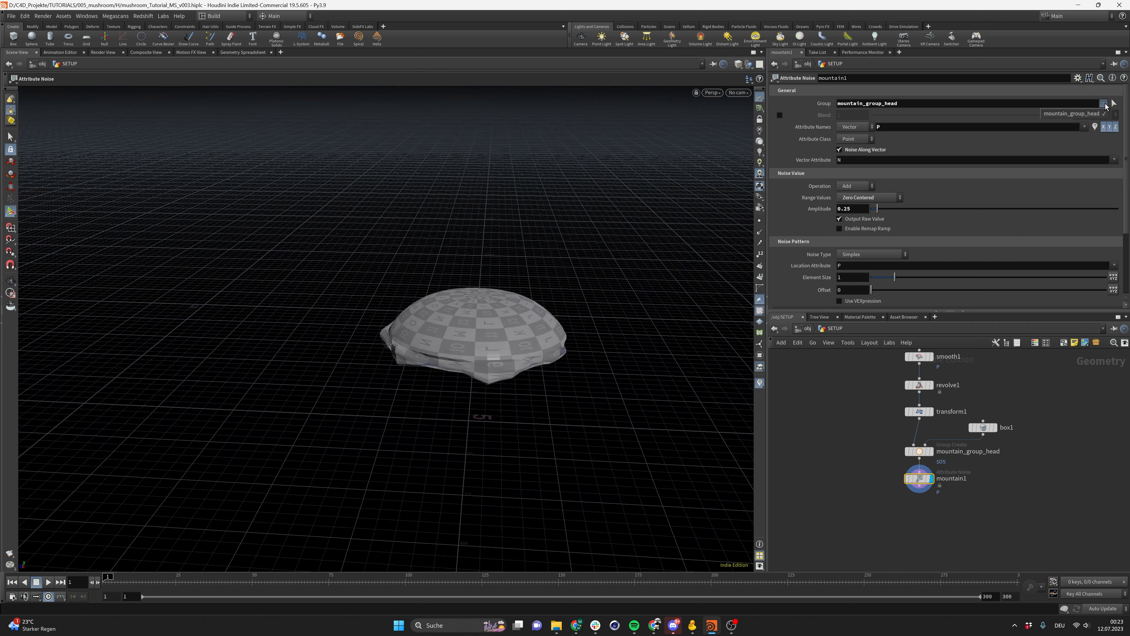
click(1093, 114)
key(Escape)
Append a Subdivide node after the Mountain node and display it
mouse_move(502, 353)
mouse_down()
mouse_move(576, 317)
mouse_move(560, 253)
mouse_move(542, 366)
mouse_move(553, 298)
mouse_move(517, 348)
mouse_up()
key(Return)
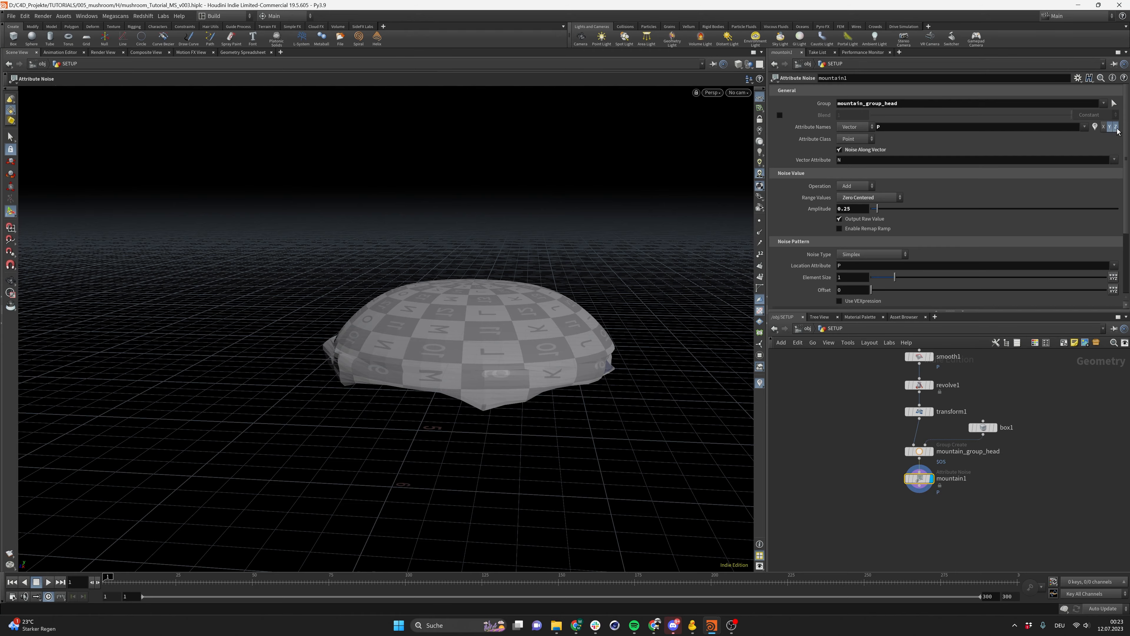
click(1116, 129)
key(Escape)
mouse_move(435, 379)
mouse_down()
mouse_move(442, 320)
mouse_move(396, 361)
mouse_move(469, 409)
mouse_move(441, 399)
mouse_up()
key(Return)
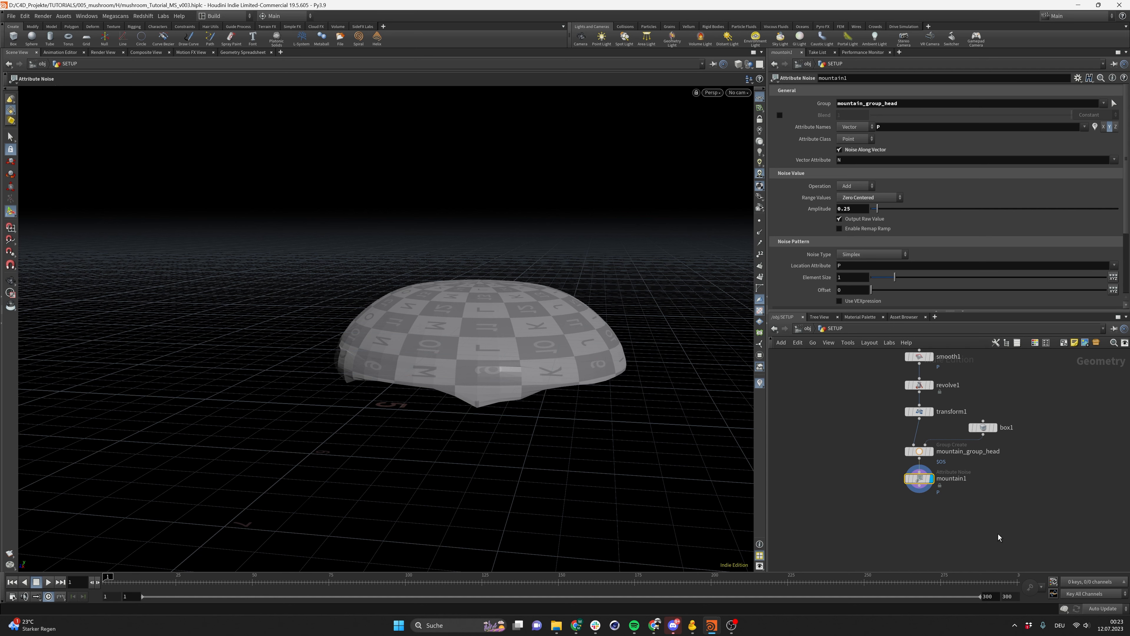
key(Tab)
text(sub)
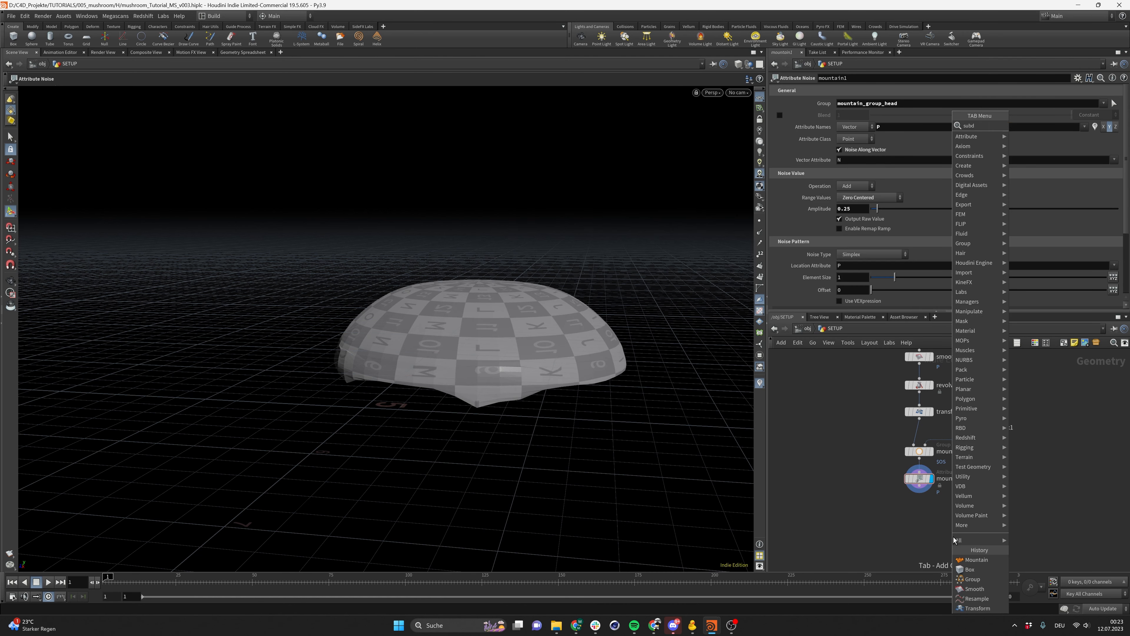
key(Return)
click(953, 538)
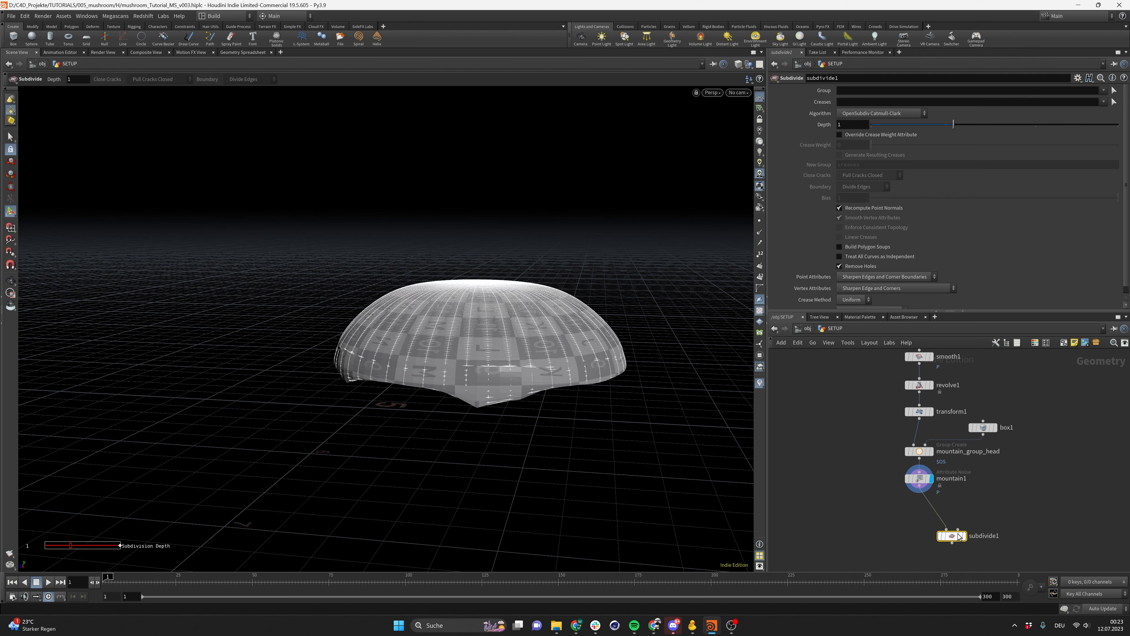
click(965, 540)
drag(953, 537, 920, 513)
mouse_move(476, 404)
alt+mouse_down()
mouse_move(486, 343)
mouse_move(479, 392)
alt+mouse_up()
key(Return)
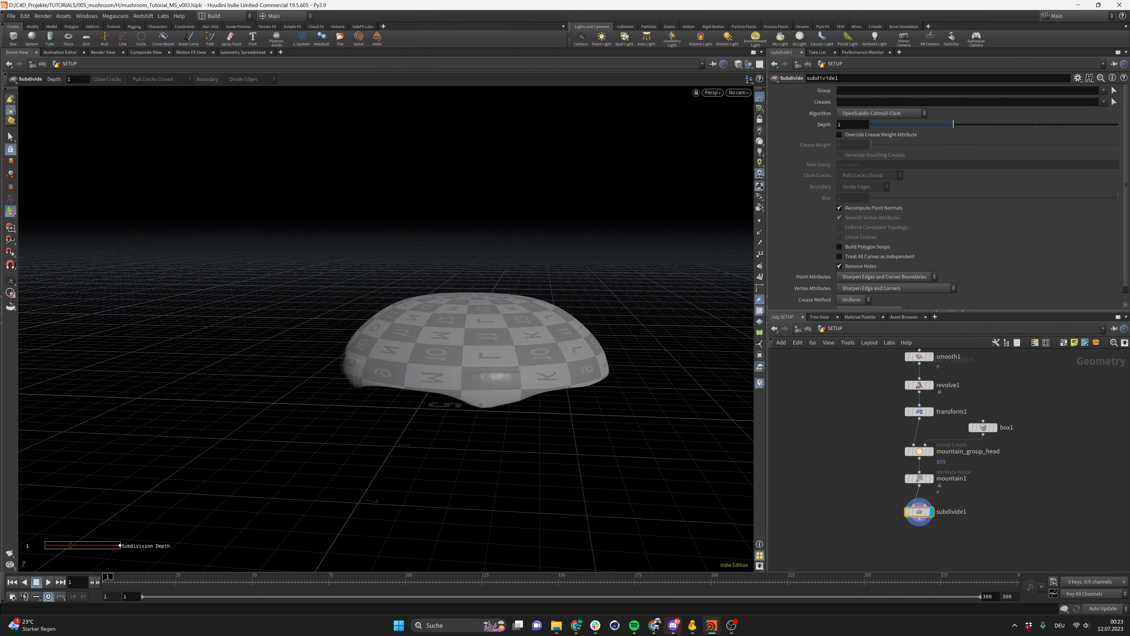
Compare with the reference photo, then set the Mountain node's amplitude to 0.02
key(alt+Tab)
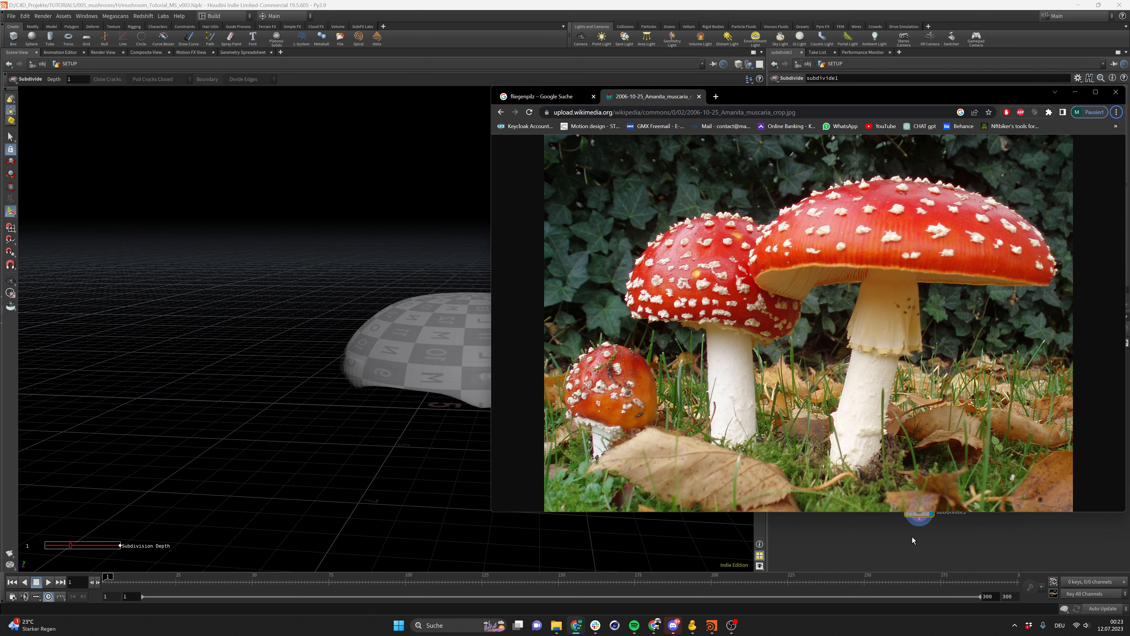
key(alt+Tab)
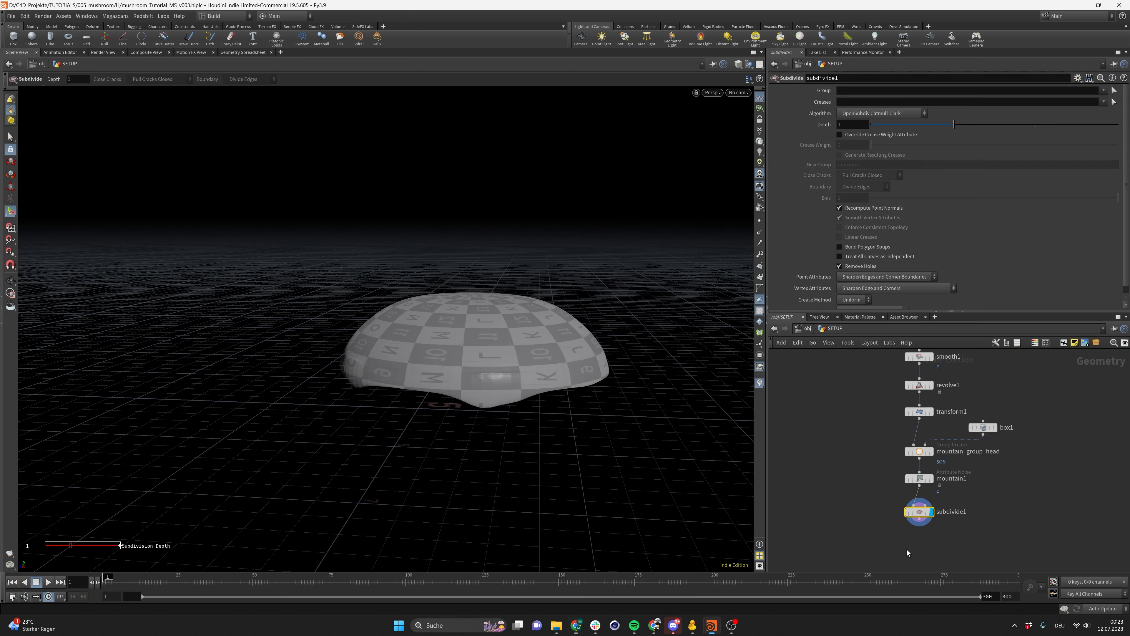
click(920, 479)
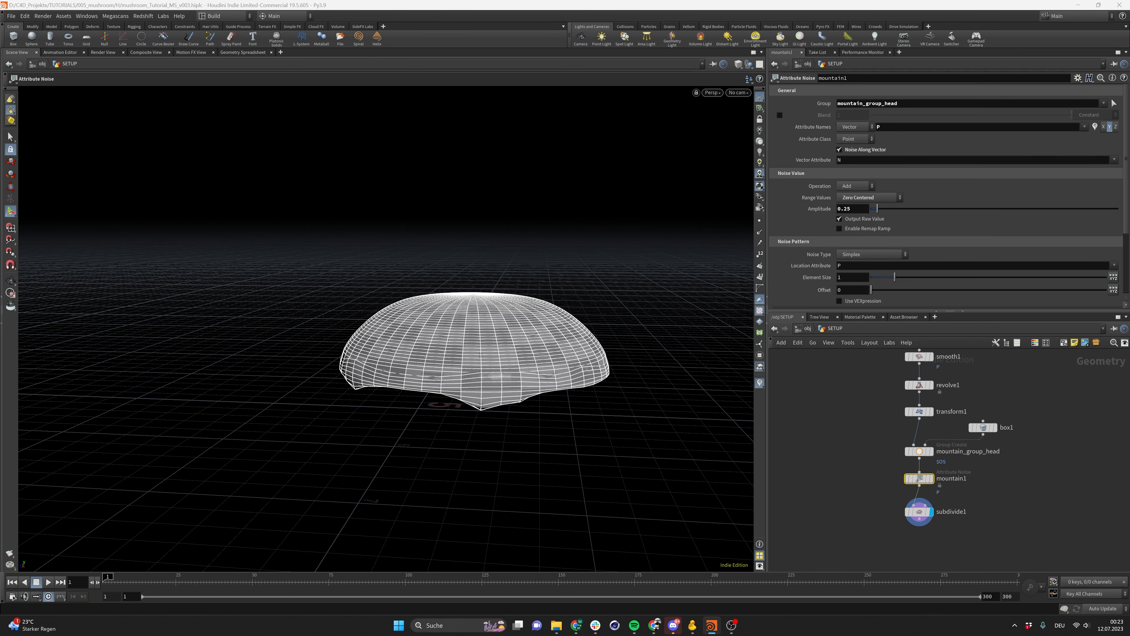
click(862, 212)
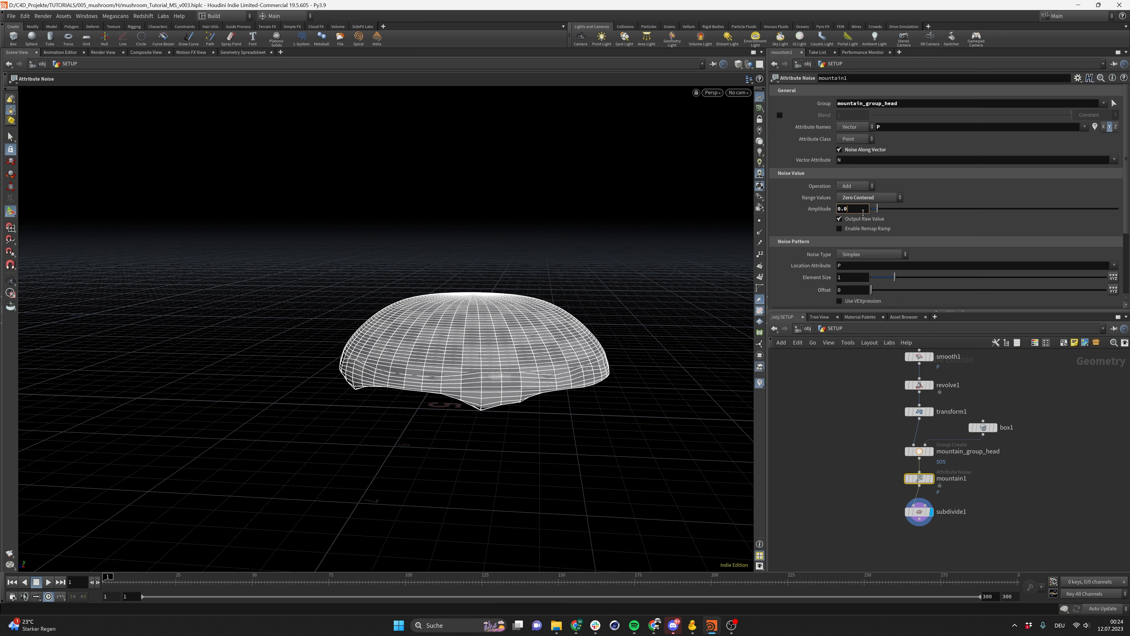
text(2)
key(Return)
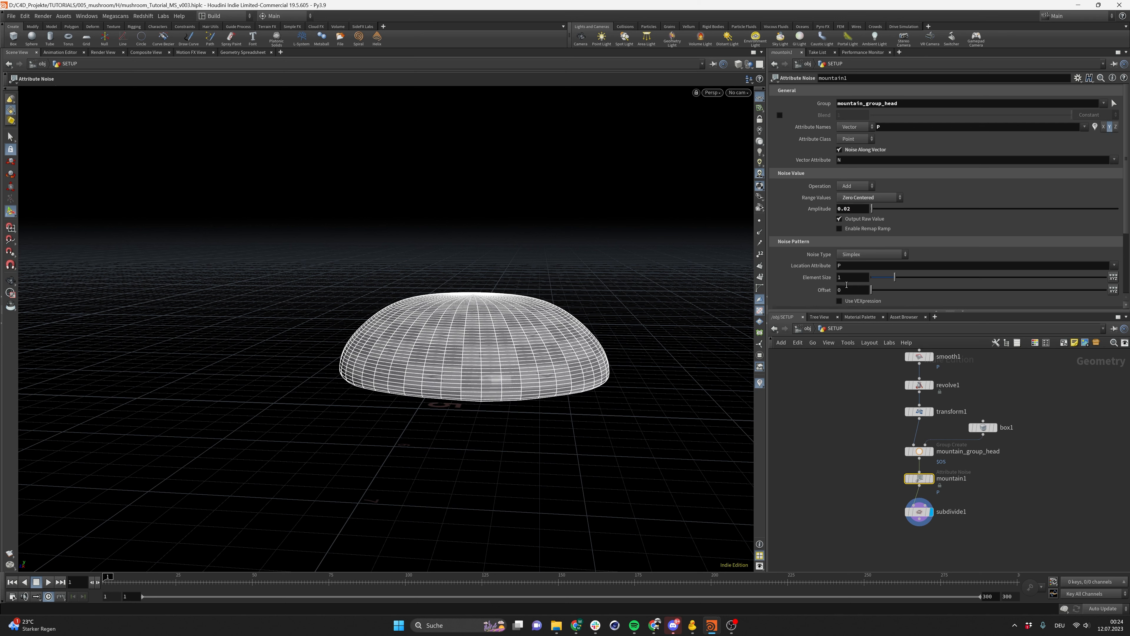
Set the Mountain node's element size to 0.01
click(850, 277)
text(0.2)
key(Return)
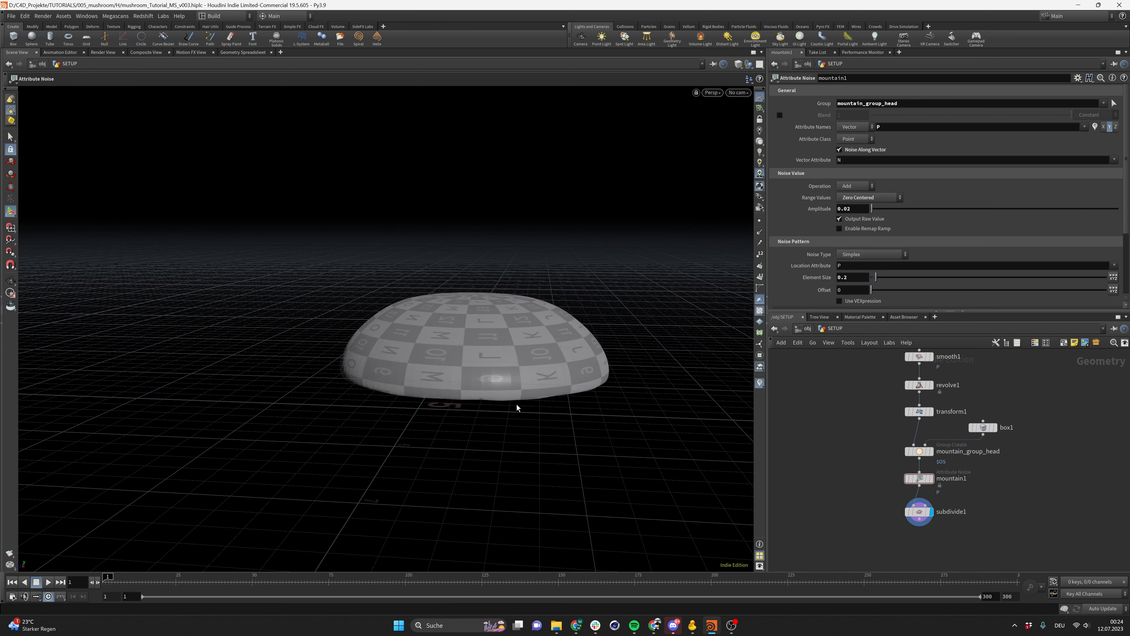
mouse_move(517, 407)
alt+mouse_down()
mouse_move(476, 372)
mouse_move(523, 407)
alt+mouse_up()
click(859, 279)
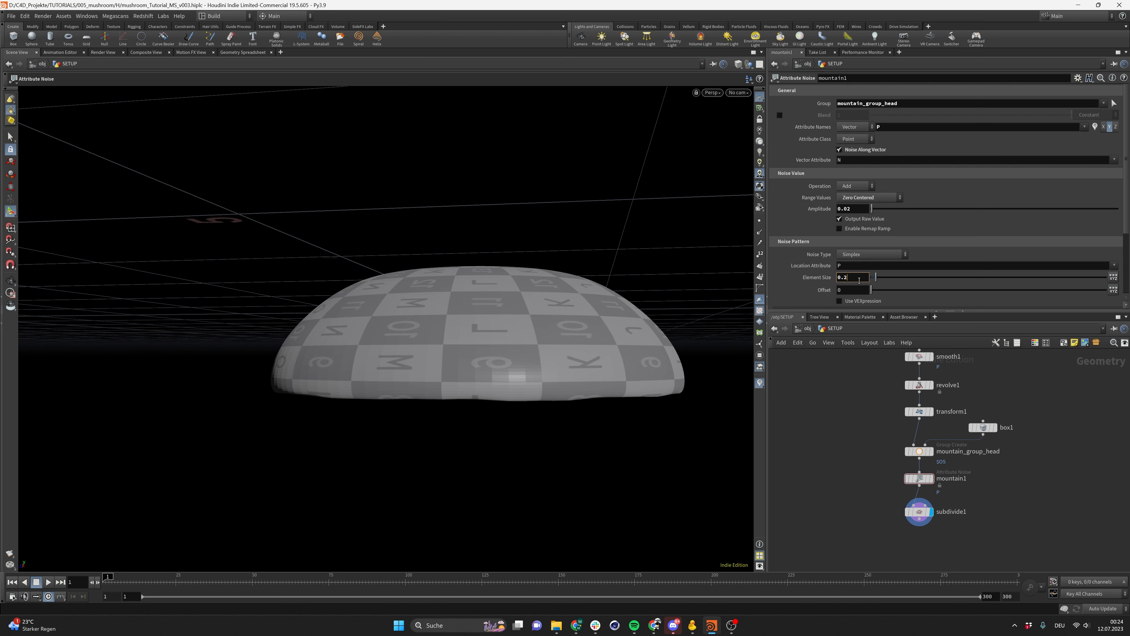
text(1)
key(Return)
click(859, 281)
key(BackSpace)
text(01)
key(Return)
Set the Mountain node's amplitude to 0.05
click(860, 212)
key(BackSpace)
text(3)
key(Return)
click(860, 212)
key(BackSpace)
text(5)
key(Return)
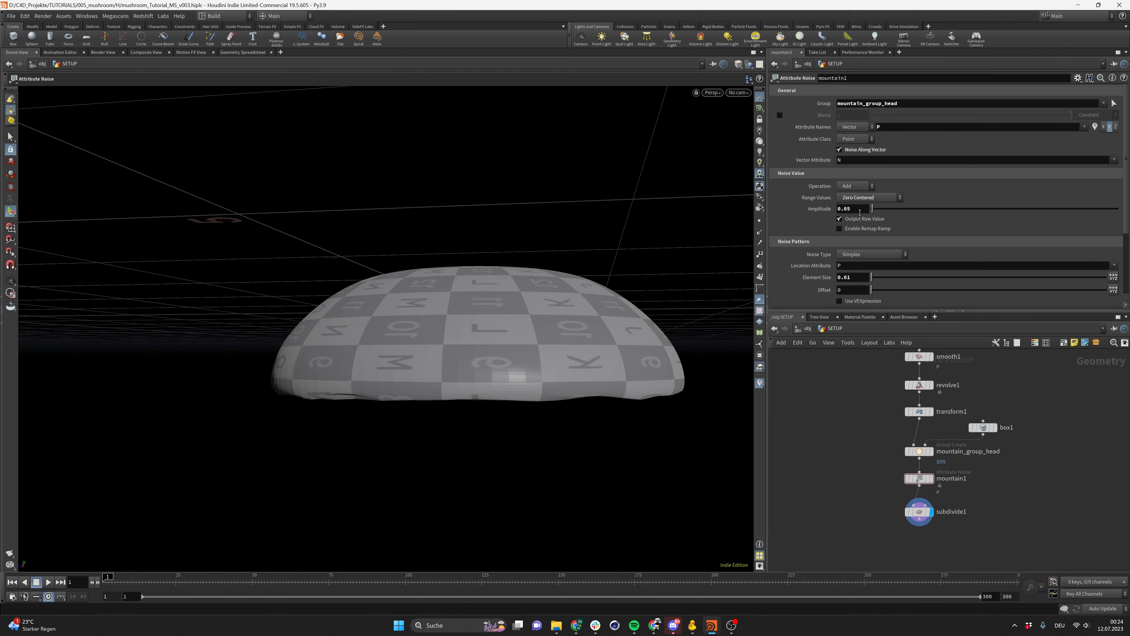
Set the Mountain node's element size to 0.002
alt+right_drag(500, 373, 388, 381)
alt+drag(389, 381, 483, 383)
scroll(408, 381, up, 5)
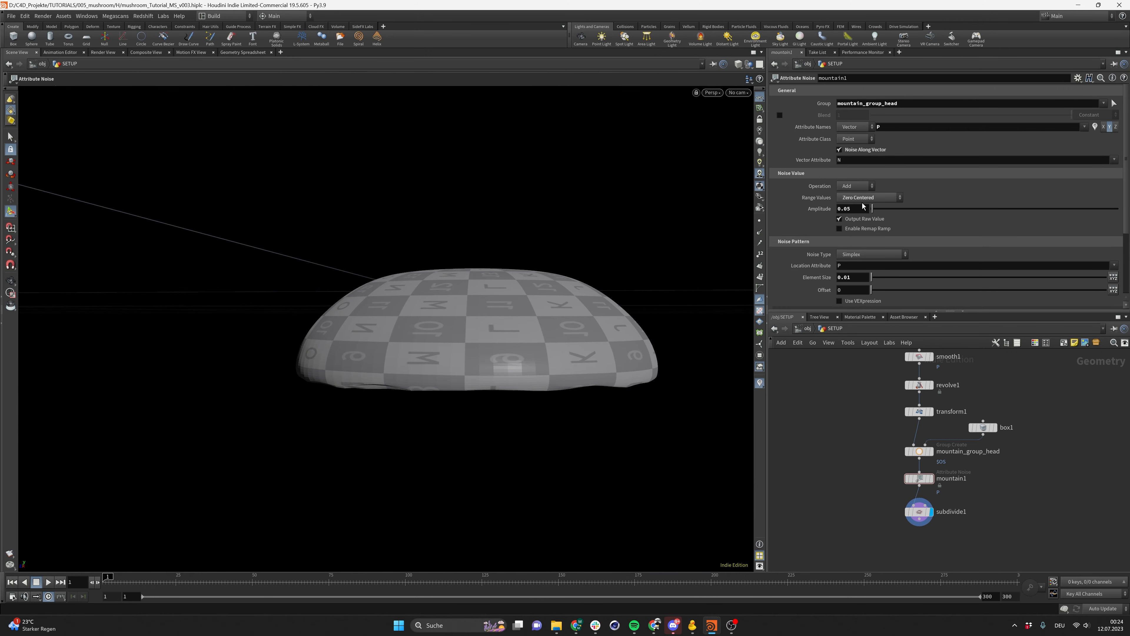
click(865, 282)
text(5)
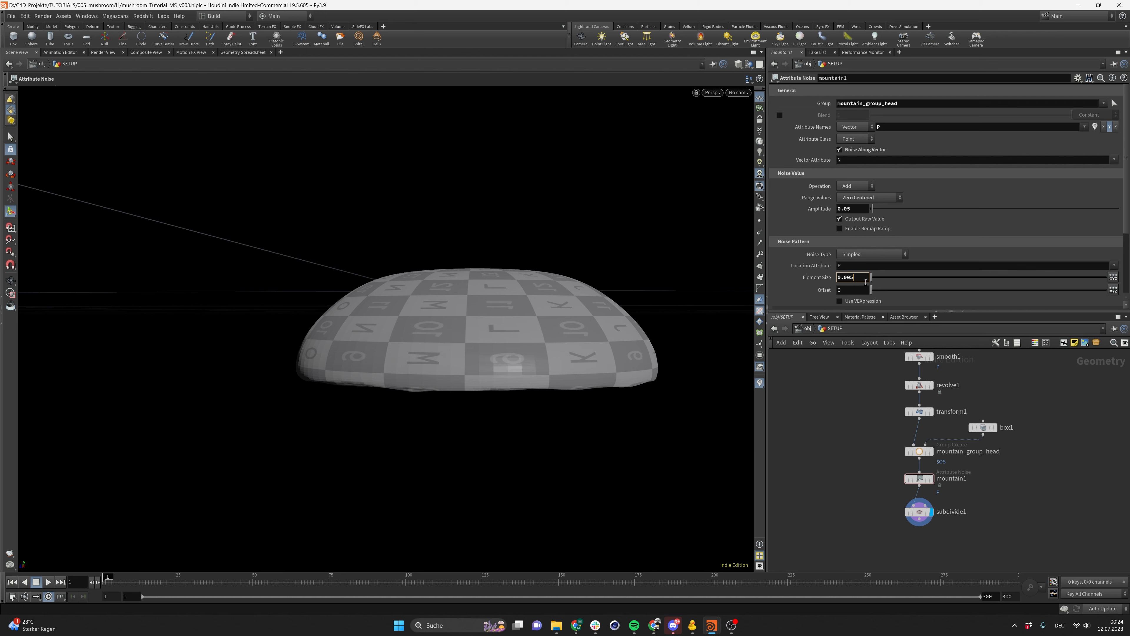
key(Return)
key(BackSpace)
text(2)
key(Return)
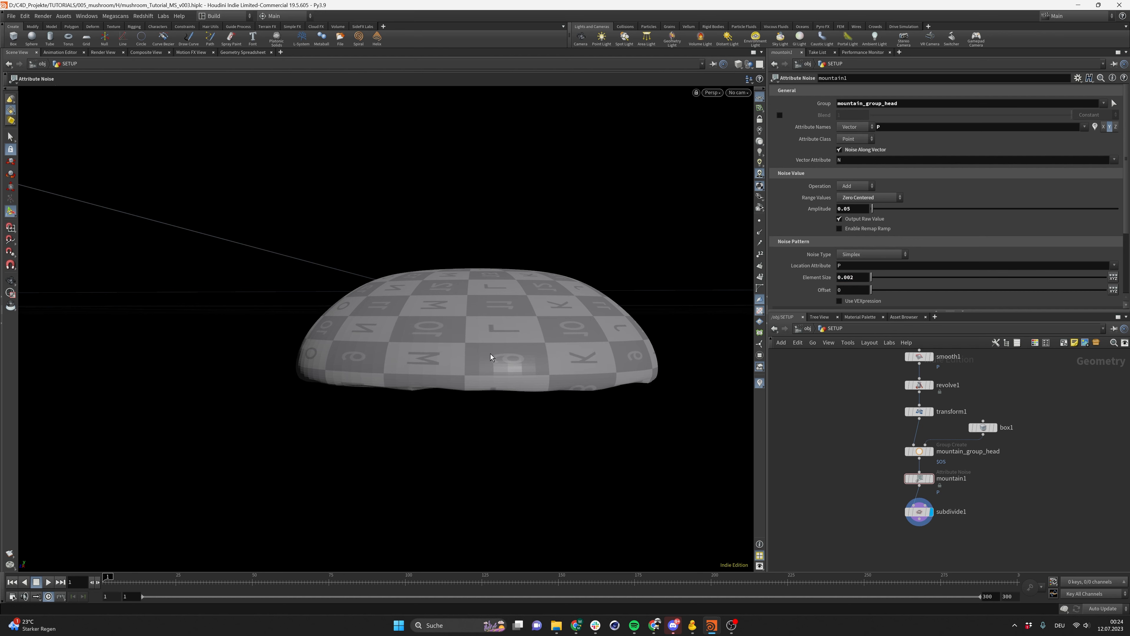
Compare the cap's edge with the reference photo and save the scene
scroll(492, 357, down, 1)
mouse_move(503, 365)
alt+mouse_down()
mouse_move(460, 354)
mouse_move(492, 369)
alt+mouse_up()
scroll(492, 368, up, 3)
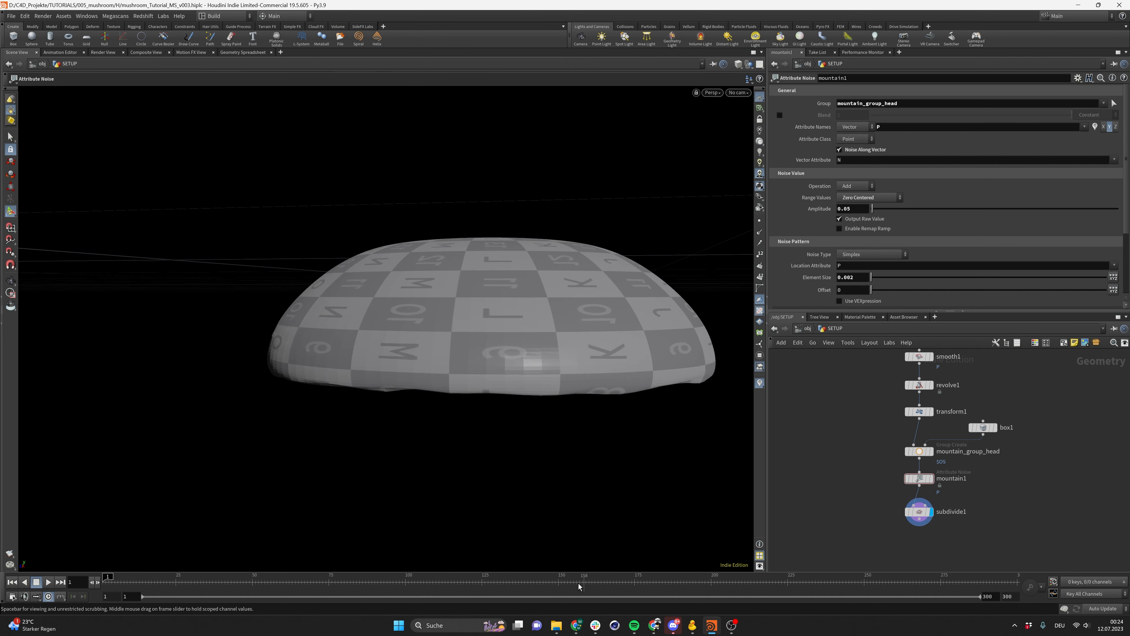
mouse_move(575, 626)
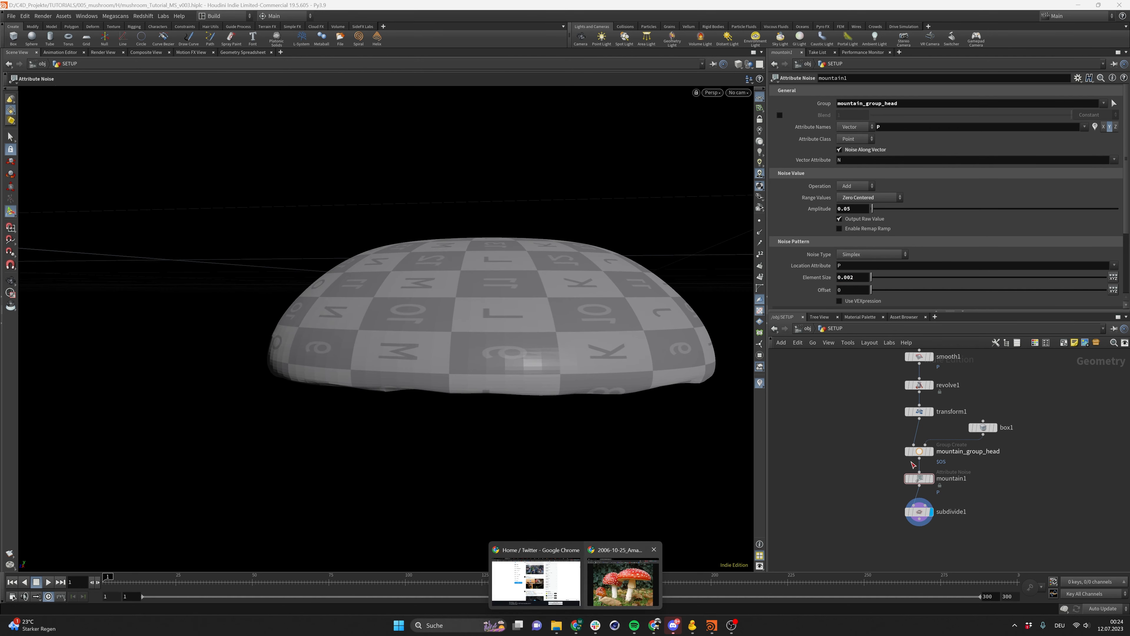
click(621, 599)
mouse_move(848, 99)
mouse_down()
mouse_move(1018, 85)
mouse_move(861, 99)
mouse_up()
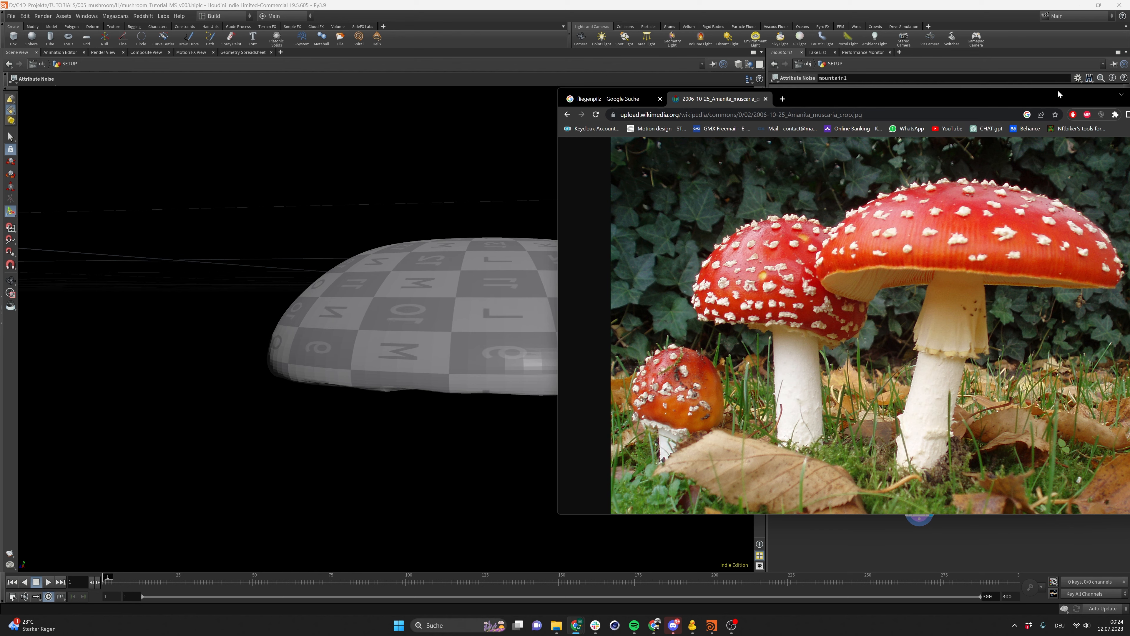
key(alt+Tab)
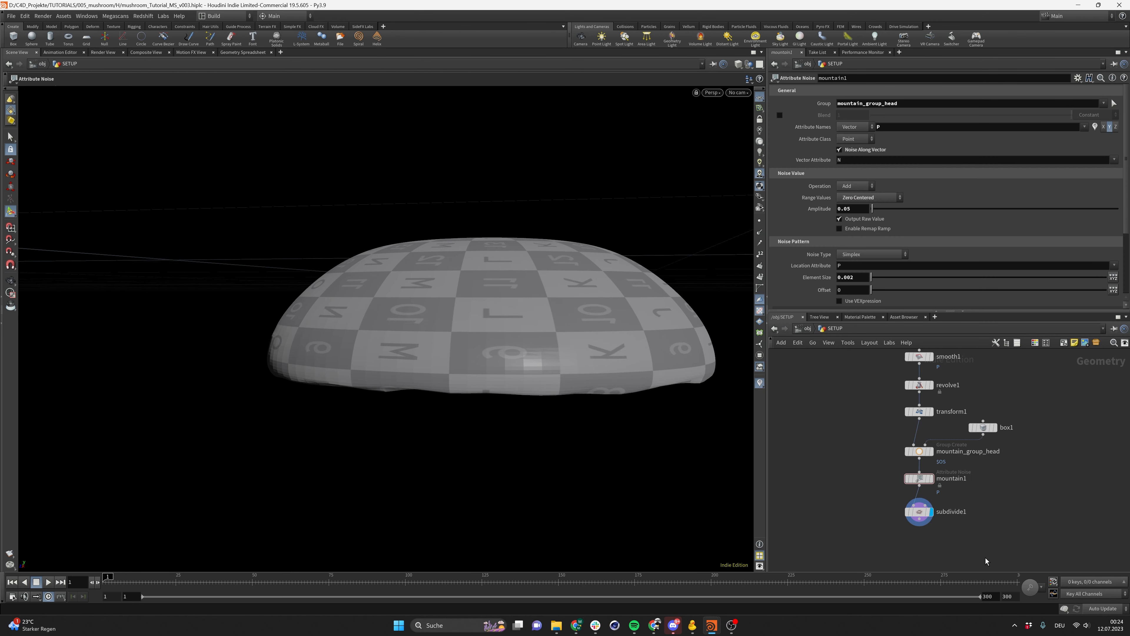
middle_drag(960, 555, 946, 491)
key(ctrl+s)
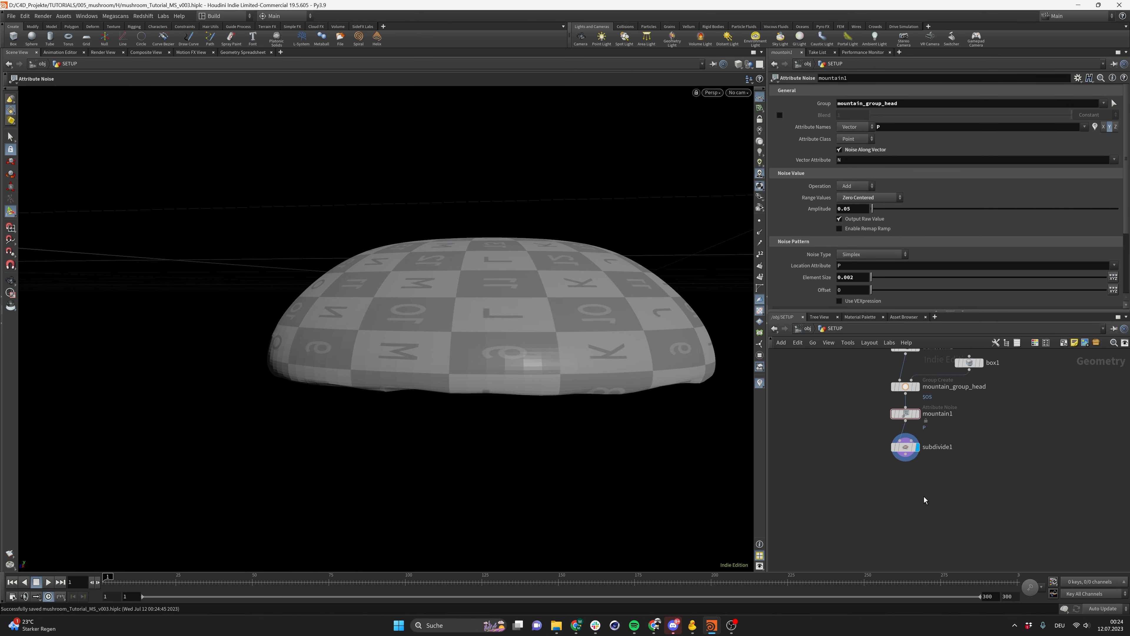
Add a Transform node wired below subdivide1 and make it the displayed node
scroll(920, 496, down, 2)
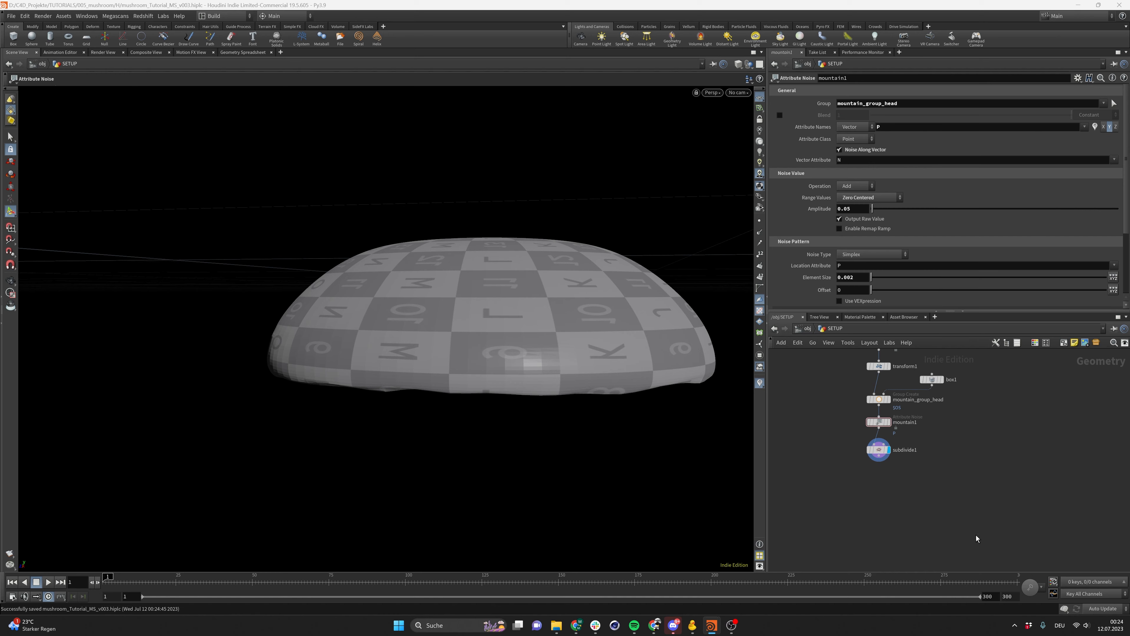
key(Tab)
text(transfor)
key(Return)
click(880, 513)
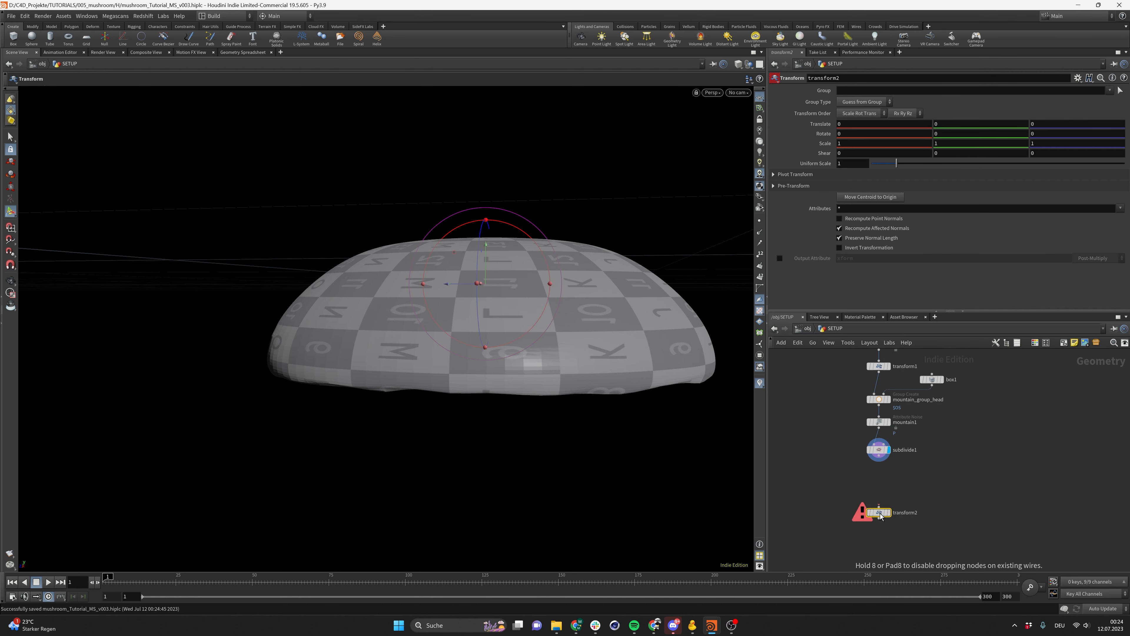
scroll(878, 480, up, 2)
drag(880, 443, 880, 516)
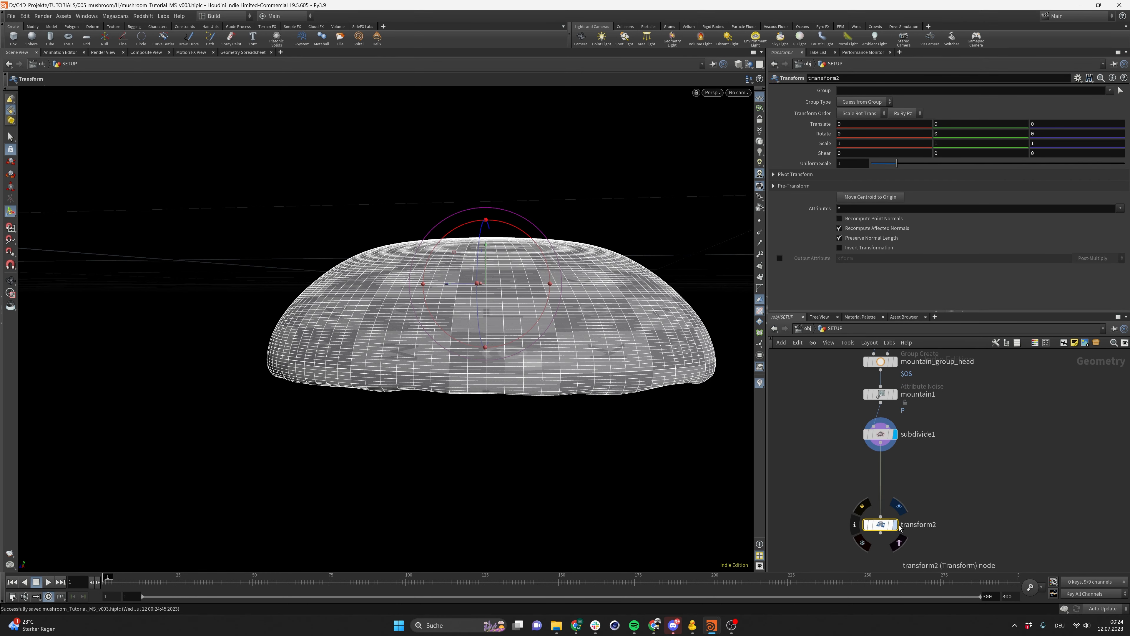
click(895, 524)
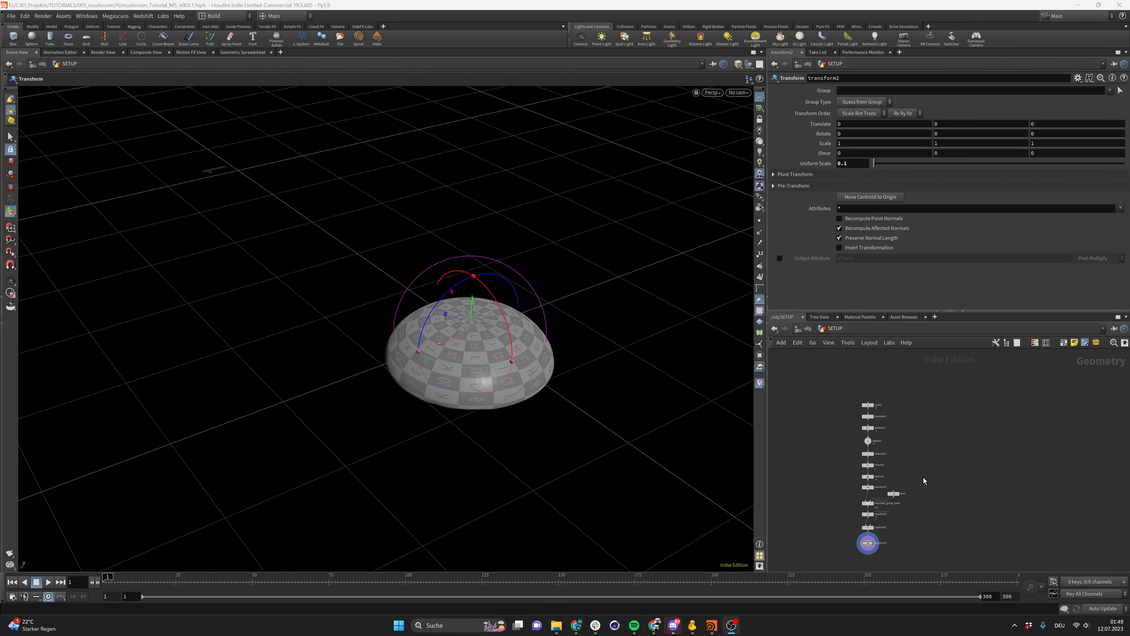
Set the Transform node's uniform scale to 0.1
click(927, 477)
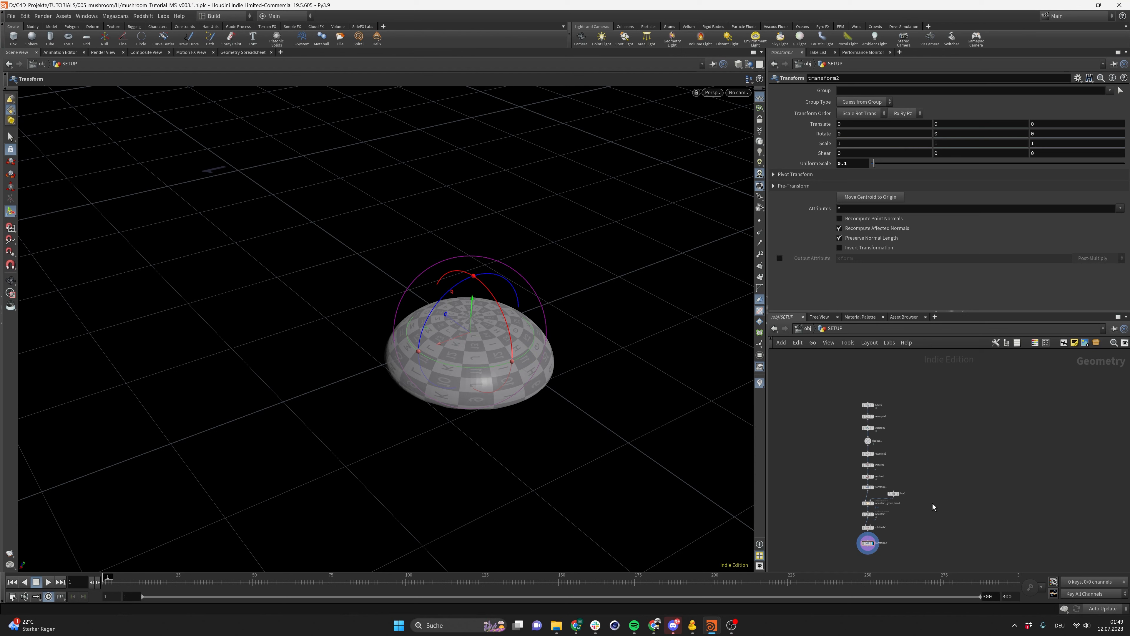
middle_drag(932, 503, 898, 476)
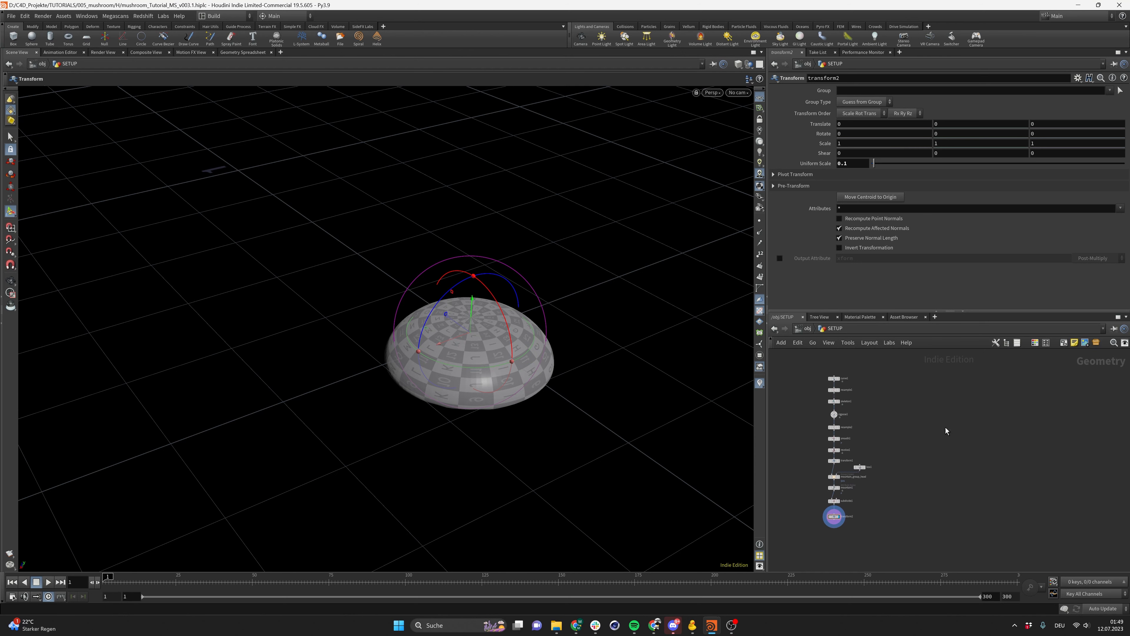
alt+right_drag(392, 337, 422, 347)
drag(819, 514, 862, 534)
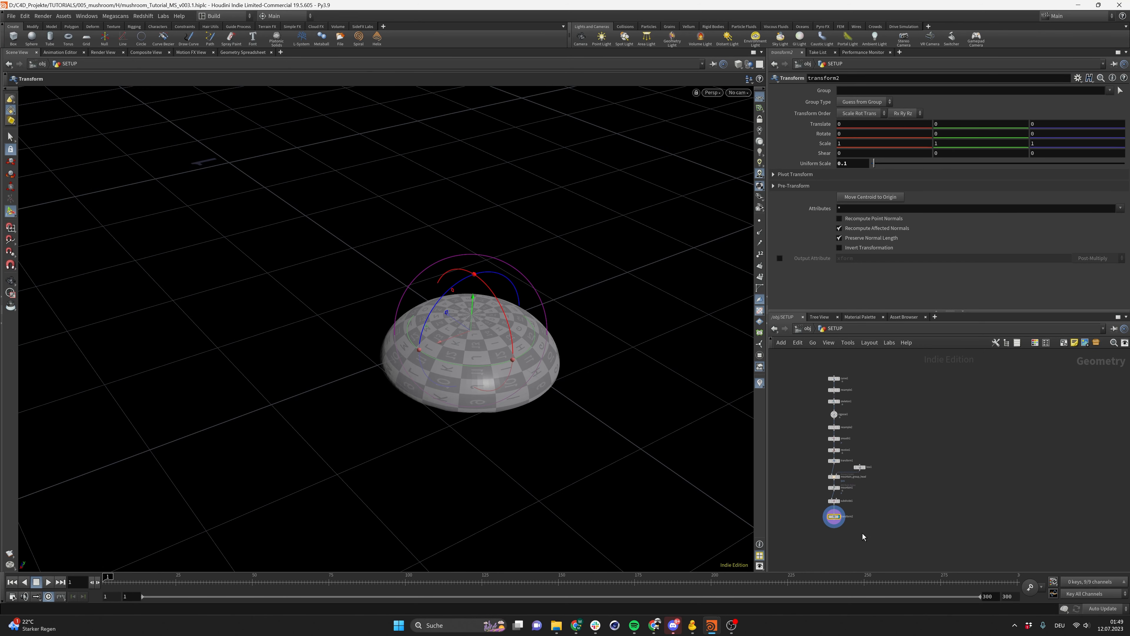
drag(850, 164, 697, 191)
text(1)
key(Return)
scroll(561, 234, down, 5)
text(0.1)
key(Return)
Create a new Line node in the network
alt+drag(379, 277, 394, 358)
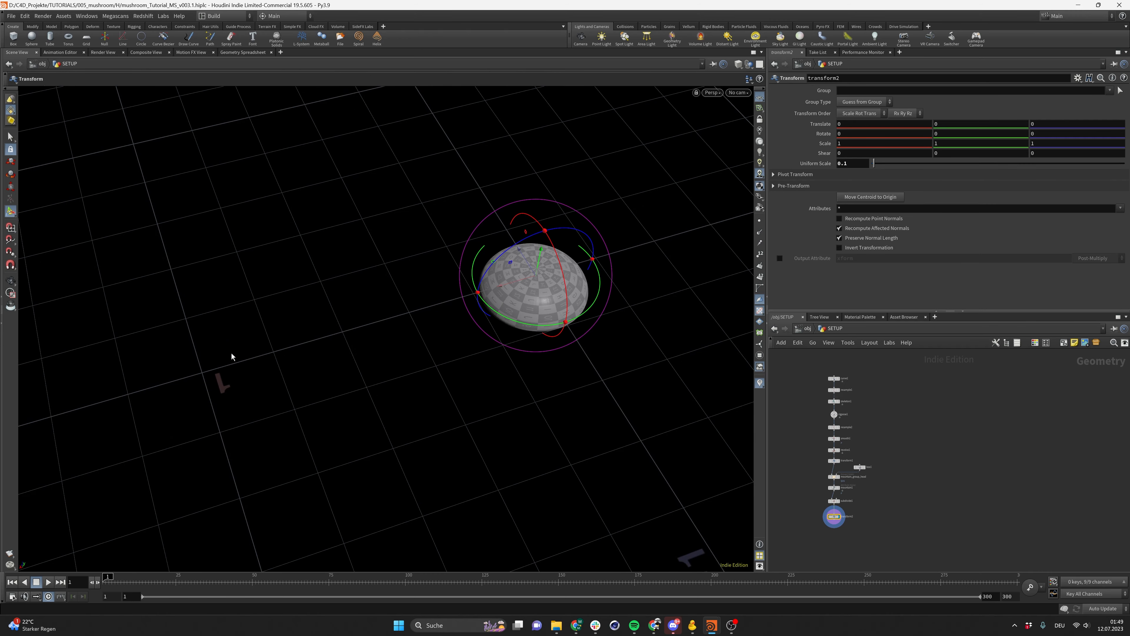
alt+drag(423, 323, 474, 298)
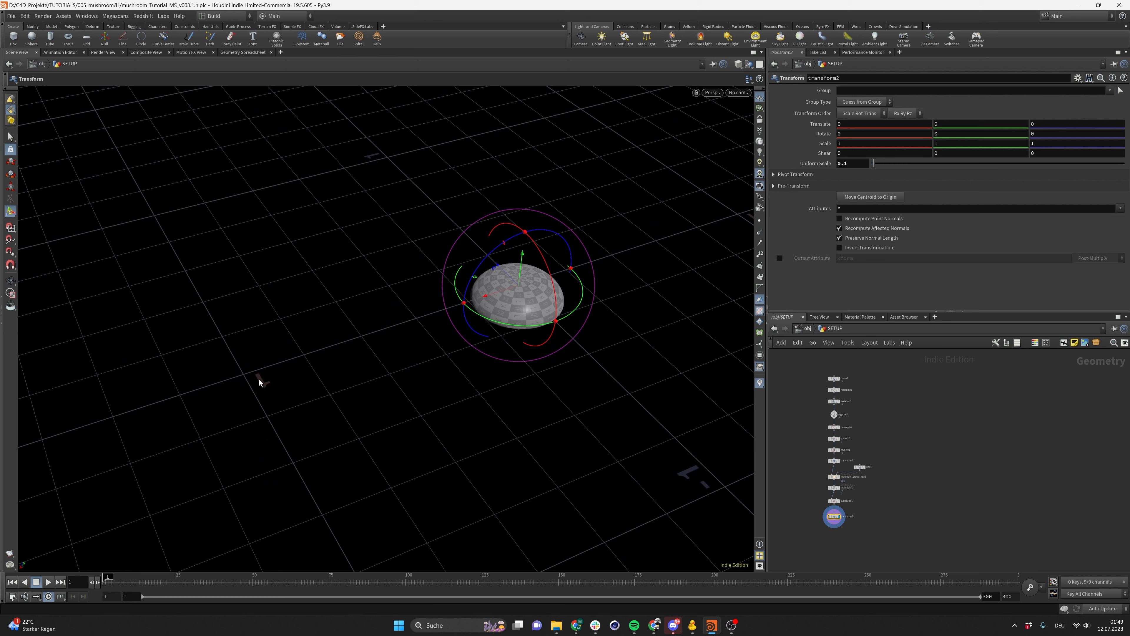
alt+drag(601, 289, 457, 304)
alt+right_drag(457, 304, 481, 339)
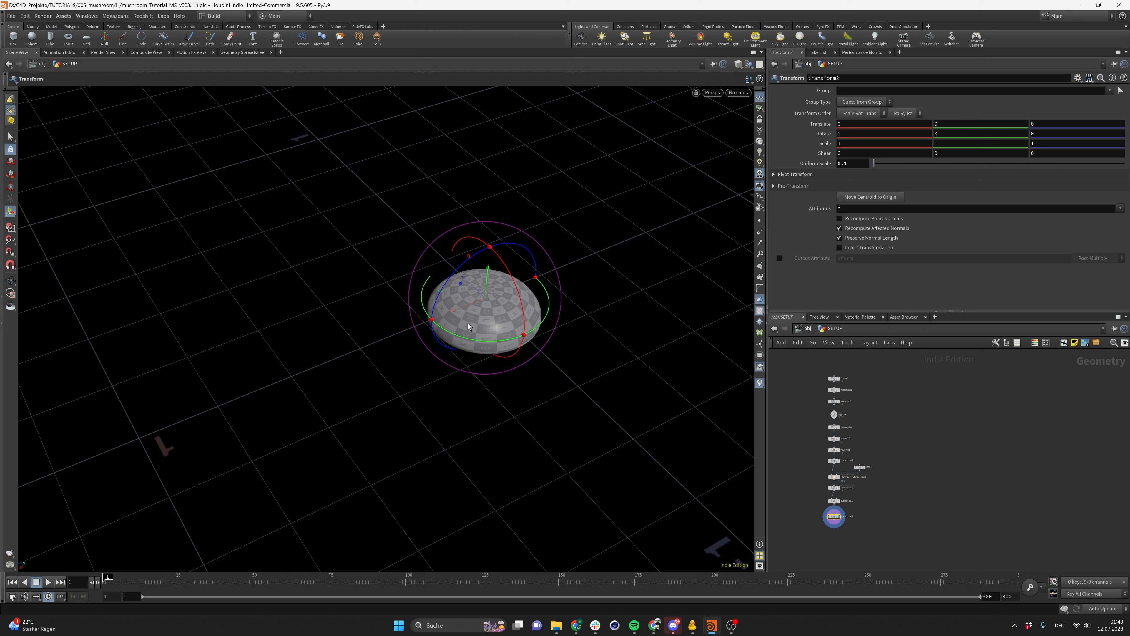
middle_drag(920, 503, 917, 503)
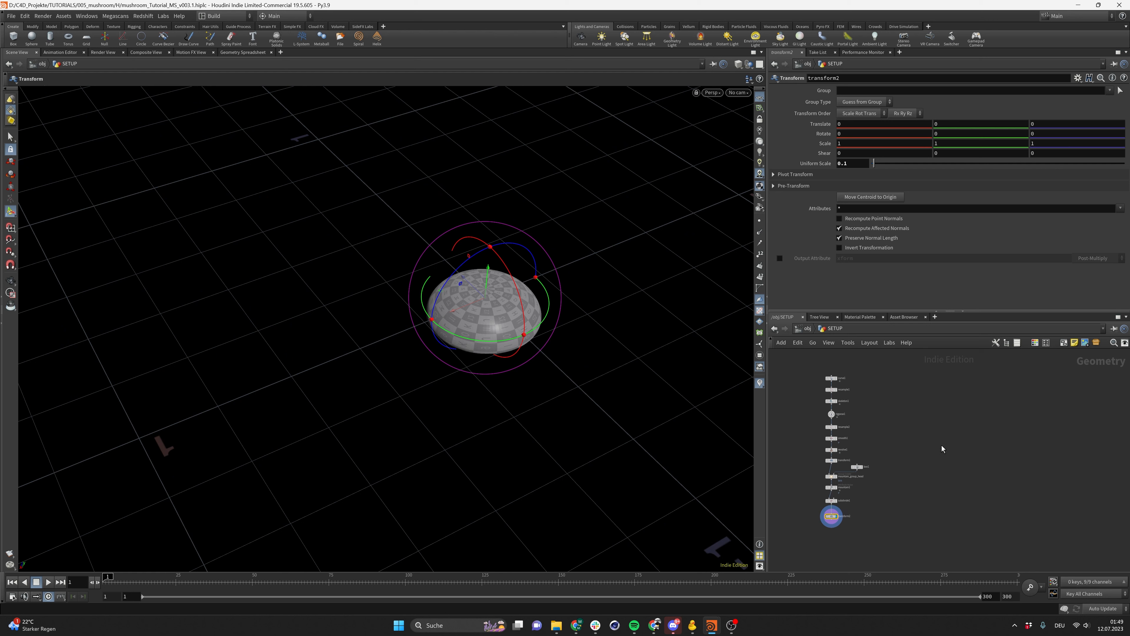
key(Tab)
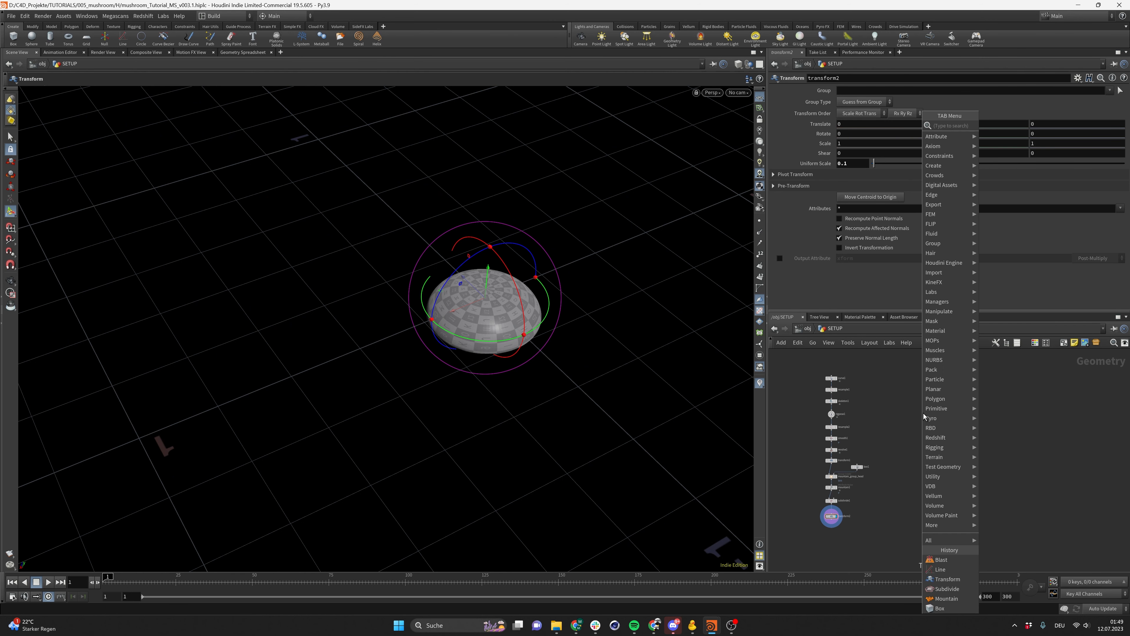
text(line)
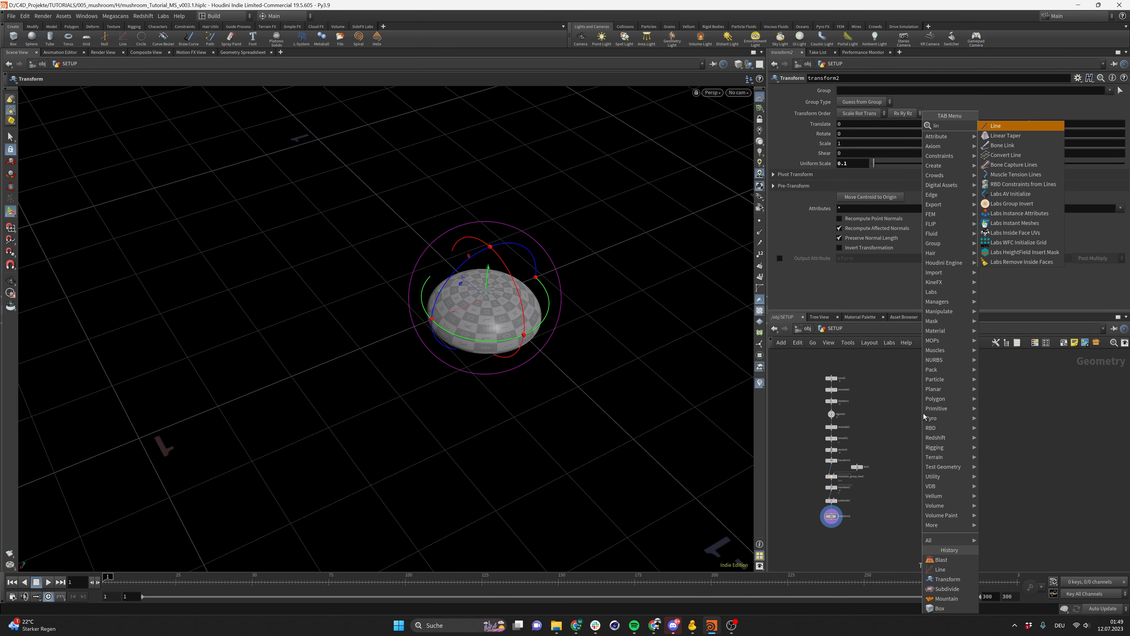
key(Return)
click(921, 414)
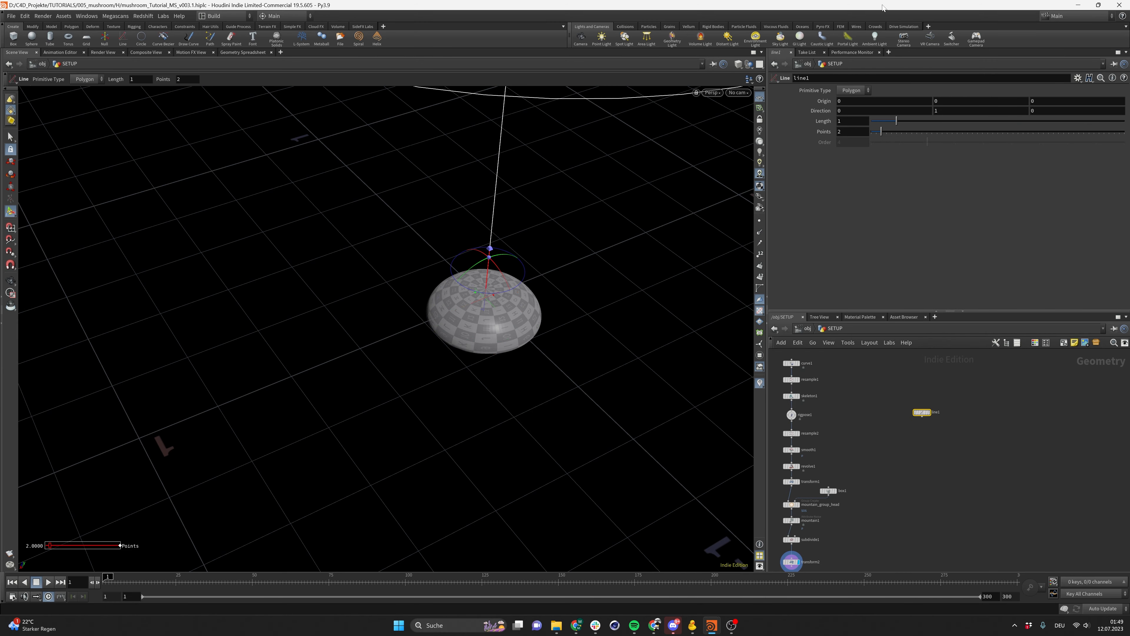
Set the Line node's length to 0.15
click(856, 122)
text(0.)
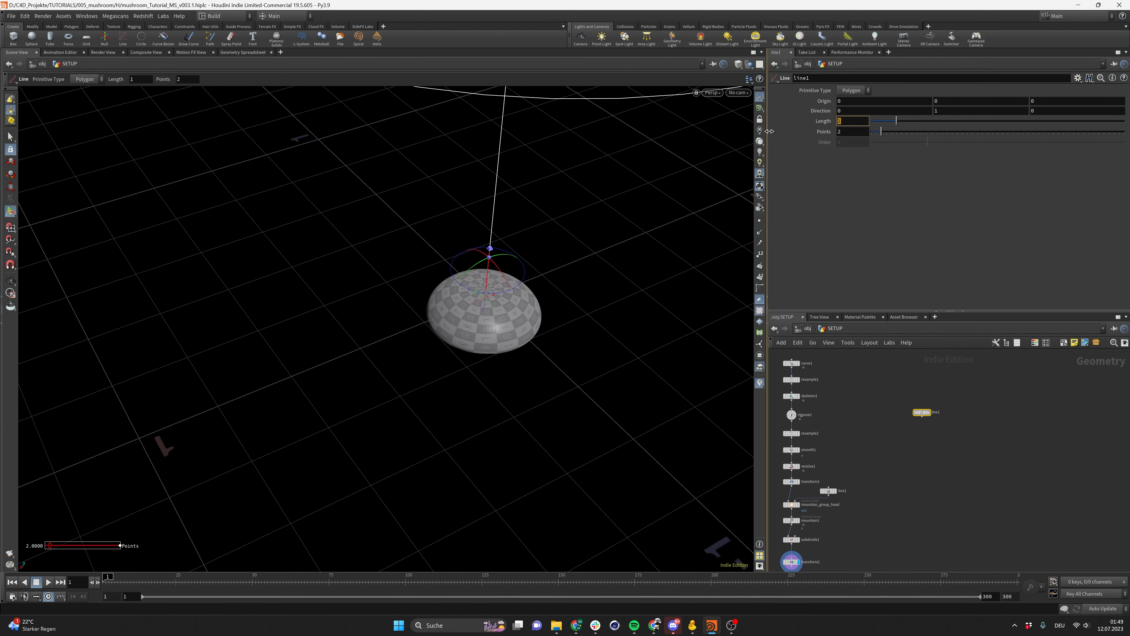
text(15)
key(Return)
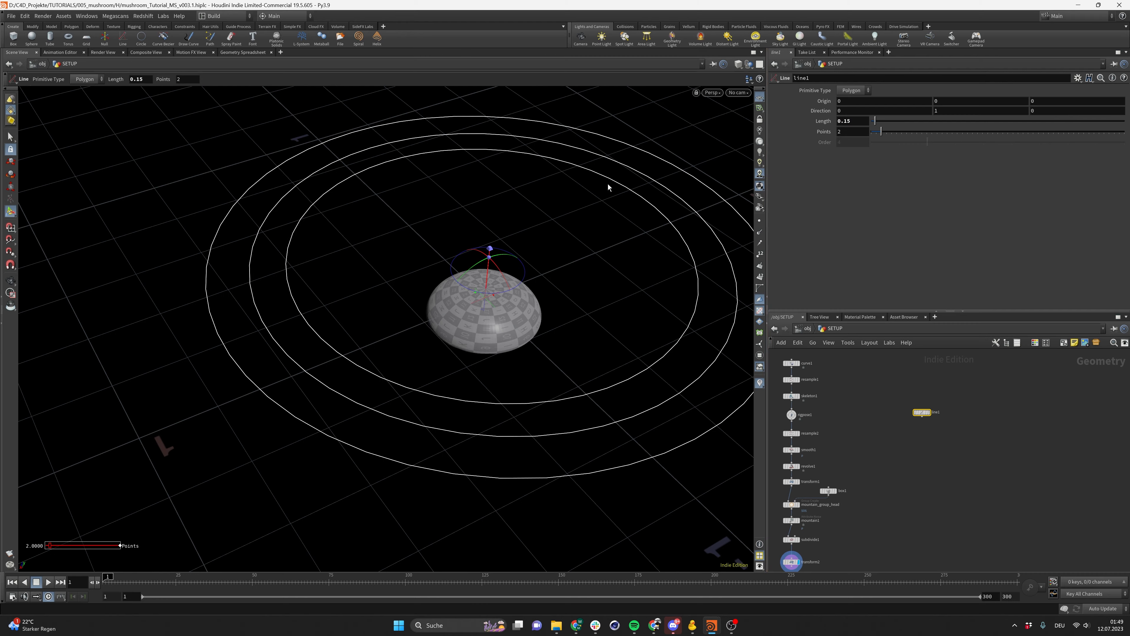
key(Escape)
Set the Line node's points to 5
drag(523, 209, 475, 267)
alt+right_drag(474, 268, 620, 245)
alt+middle_drag(542, 284, 520, 290)
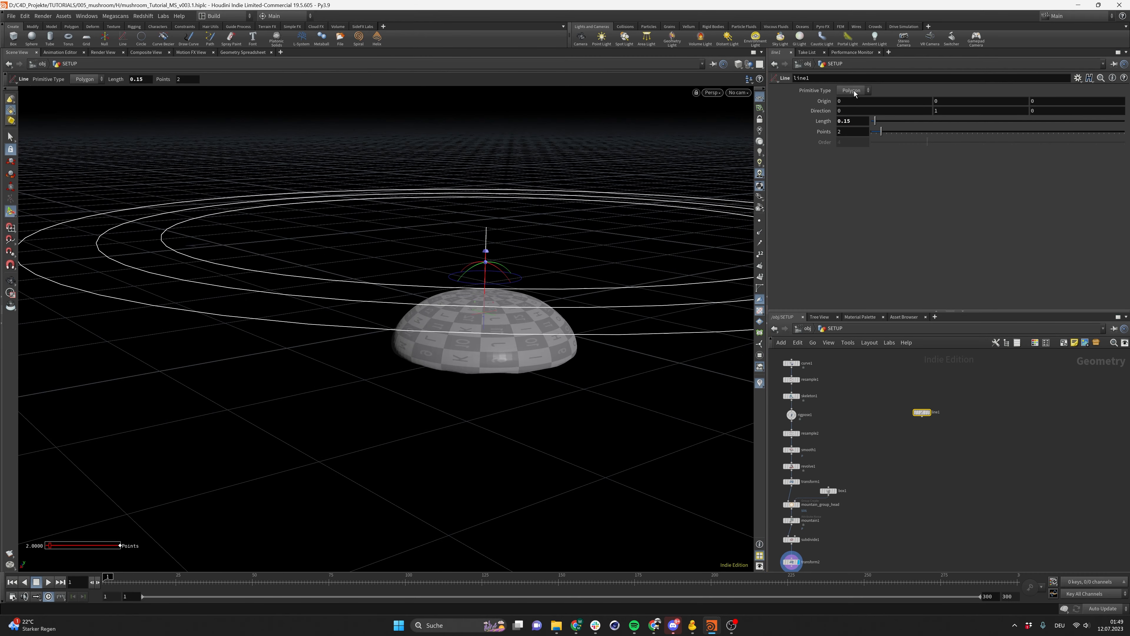
key(BackSpace)
text(5)
key(Return)
Reposition the Line node in the network and save the scene
key(Tab)
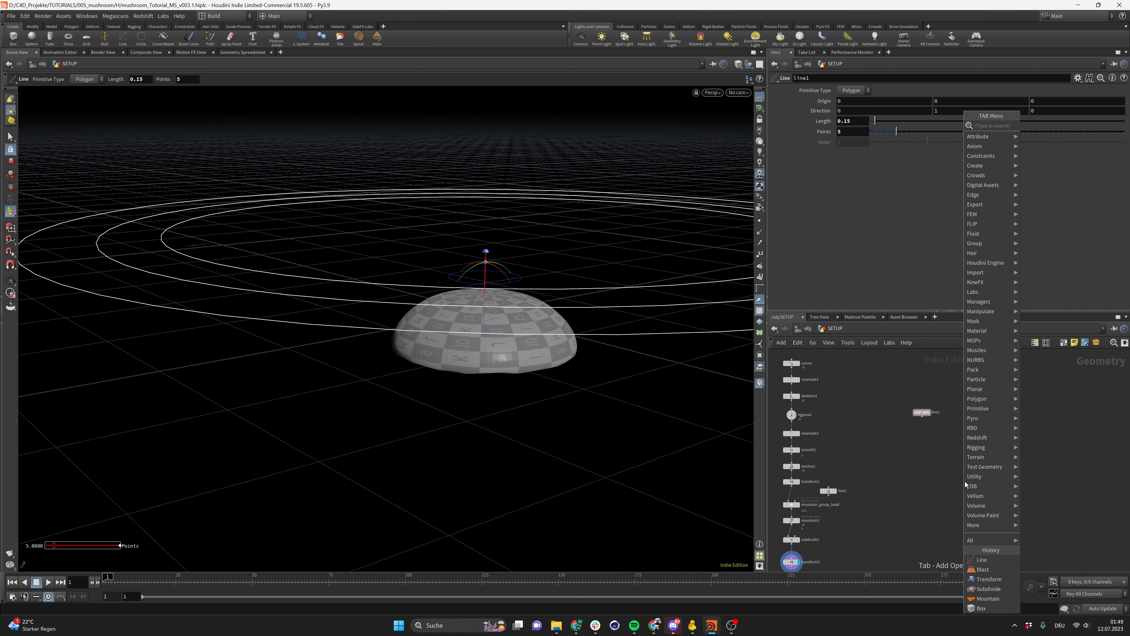
drag(923, 416, 922, 401)
key(ctrl+s)
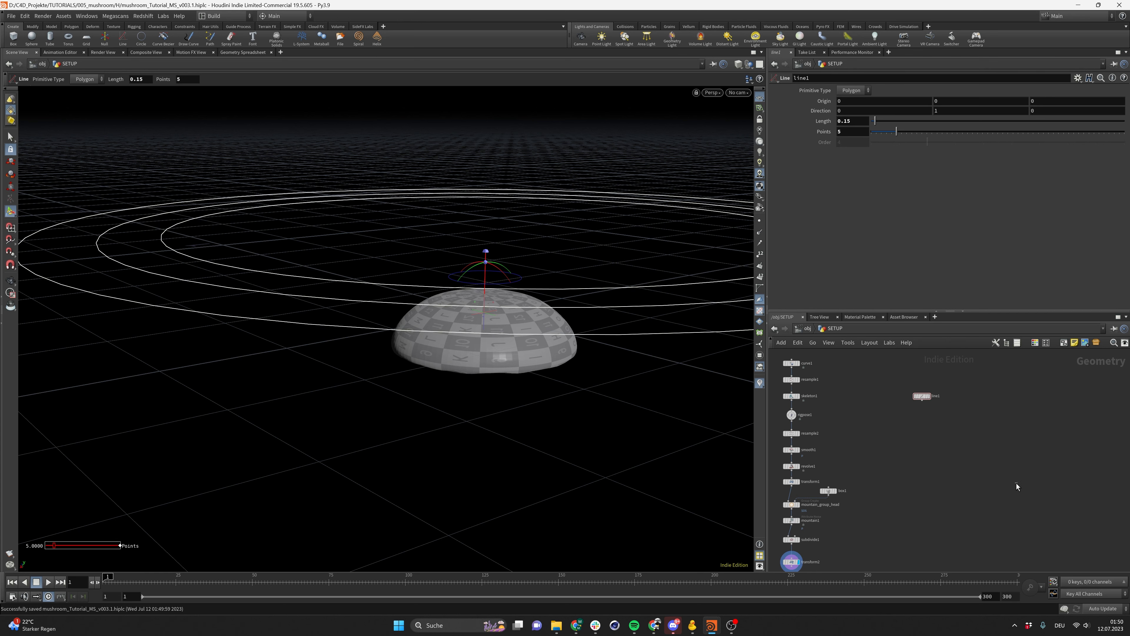
Add an Edit node connected below the Line node and display it
click(929, 396)
alt+right_drag(445, 278, 473, 271)
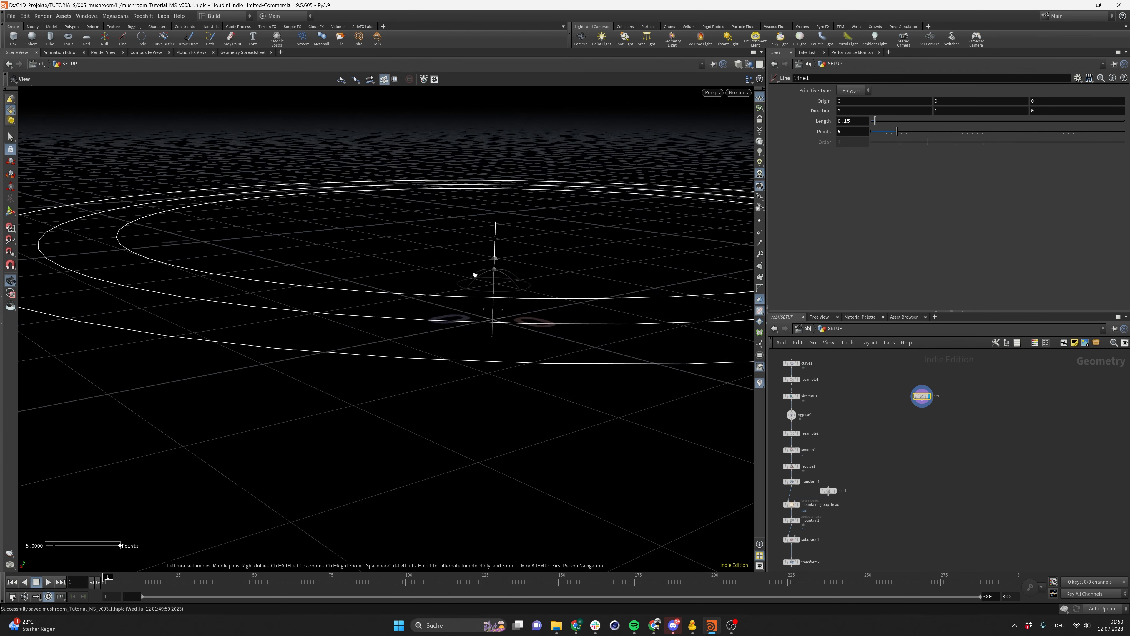
alt+drag(473, 270, 512, 295)
alt+right_drag(512, 295, 545, 307)
click(959, 461)
key(Tab)
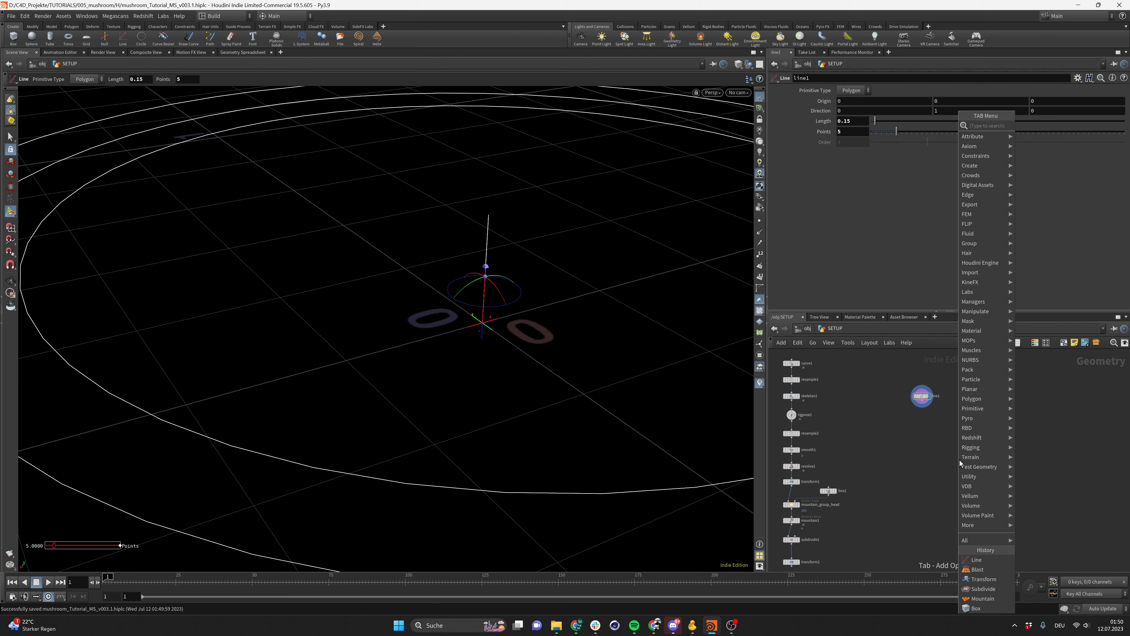
text(edit)
key(Return)
click(960, 461)
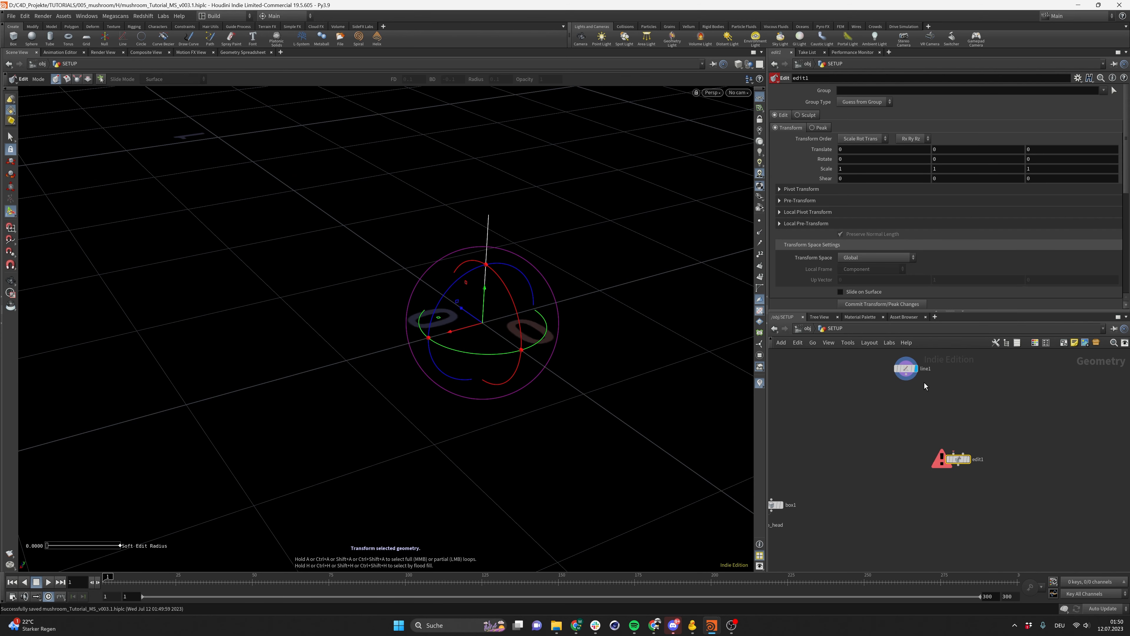
drag(906, 374, 912, 423)
click(969, 459)
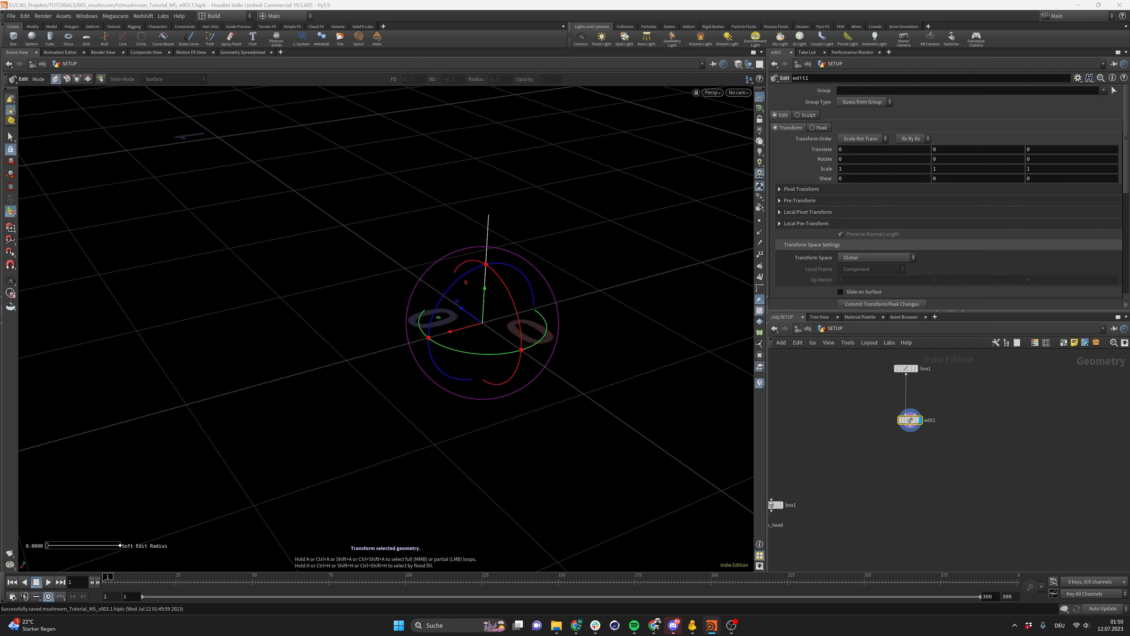
Set the Edit node's group to point 3 and translate it 0.1 in X
click(886, 90)
text(1)
key(Return)
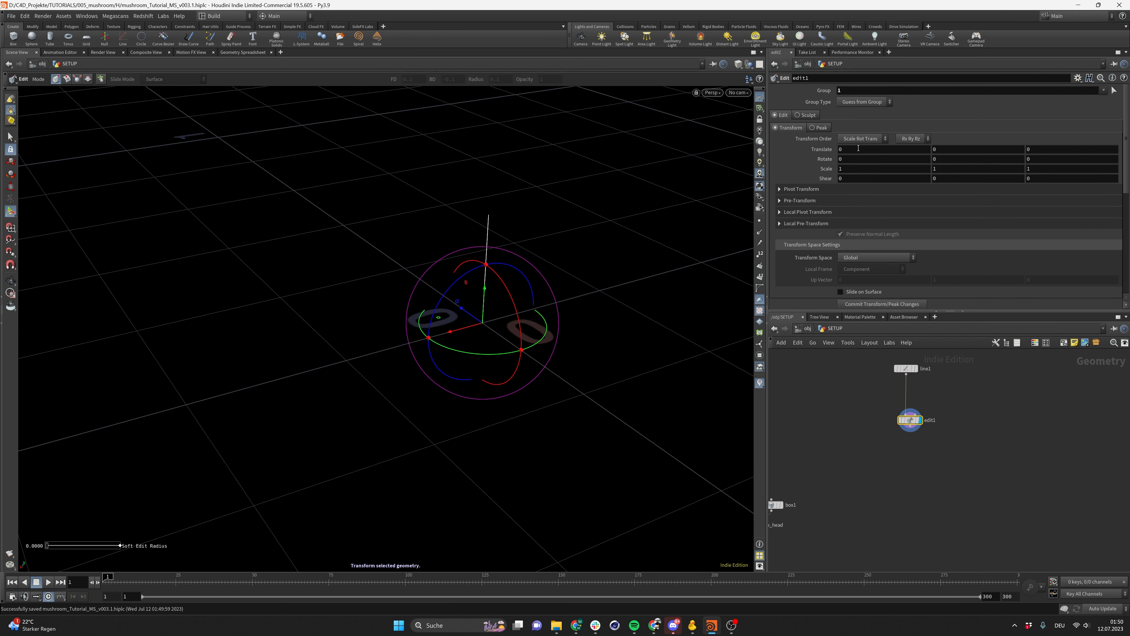
mouse_move(858, 147)
middle_down()
mouse_move(895, 152)
mouse_move(860, 153)
middle_up()
double_click(875, 90)
text(2)
key(Return)
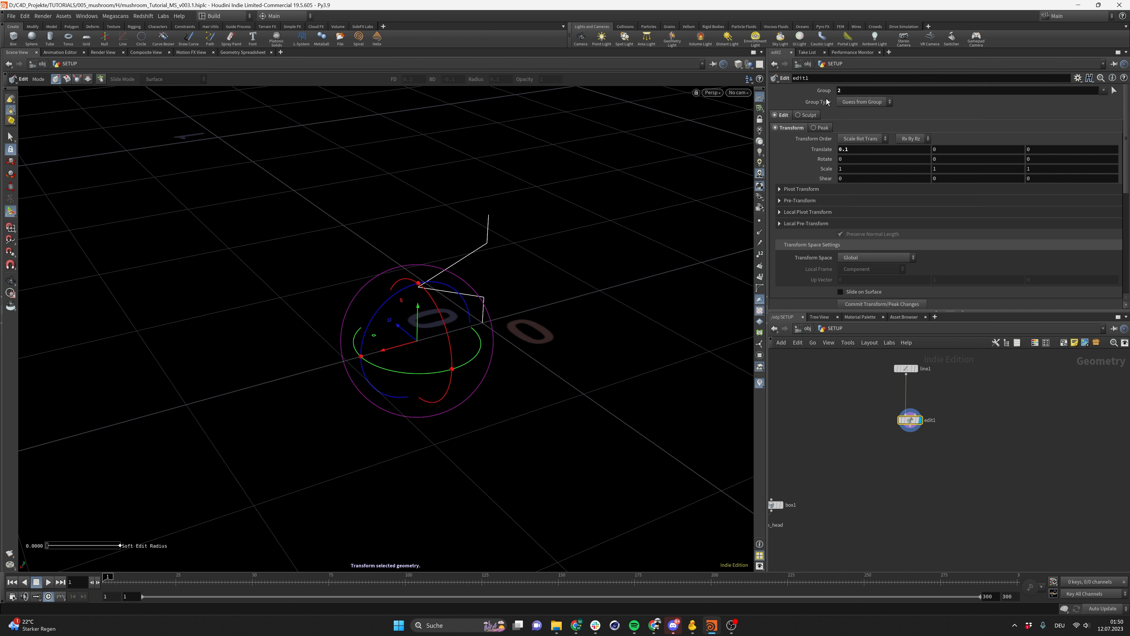
double_click(843, 91)
text(3)
key(Return)
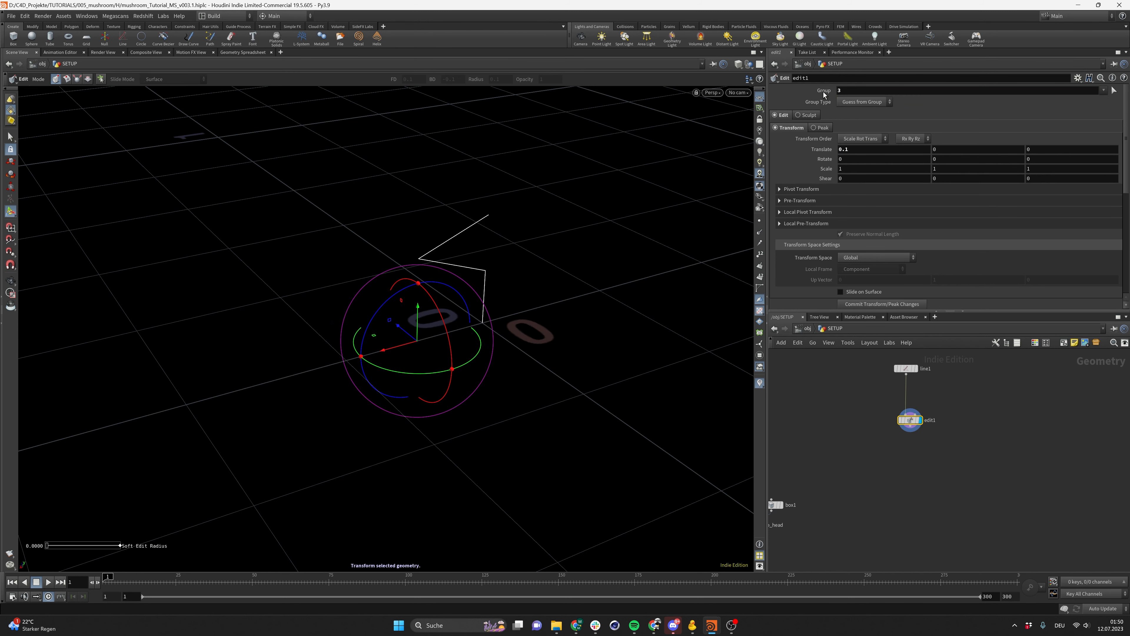
key(Escape)
Set the Edit node's X translation to 0.03
drag(463, 326, 504, 328)
key(Return)
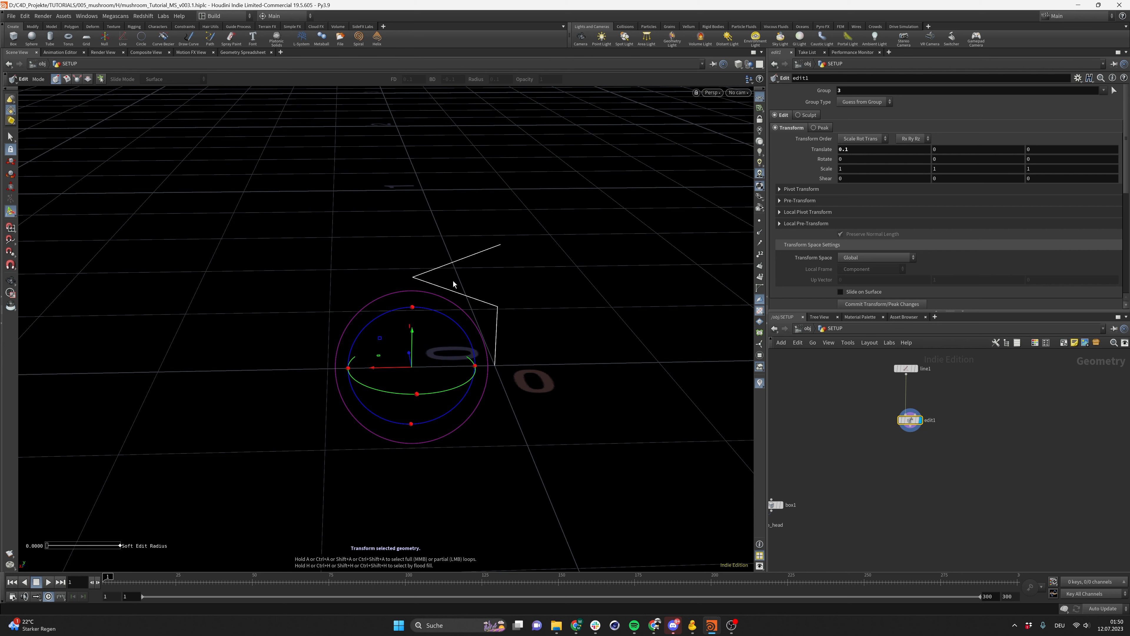
alt+drag(497, 366, 514, 379)
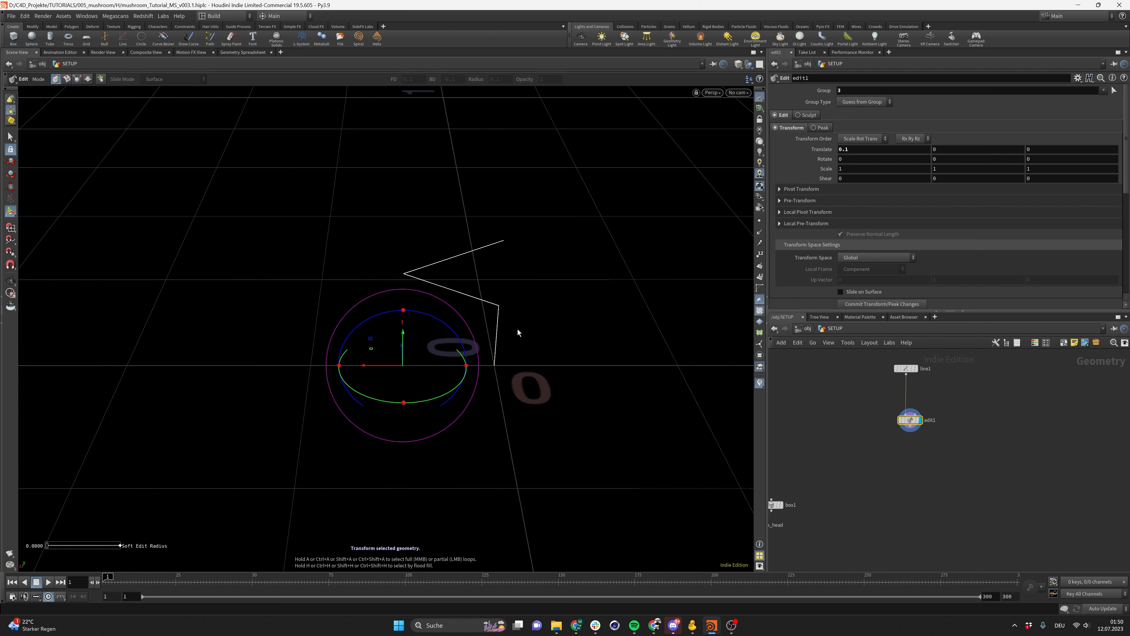
double_click(871, 153)
key(BackSpace)
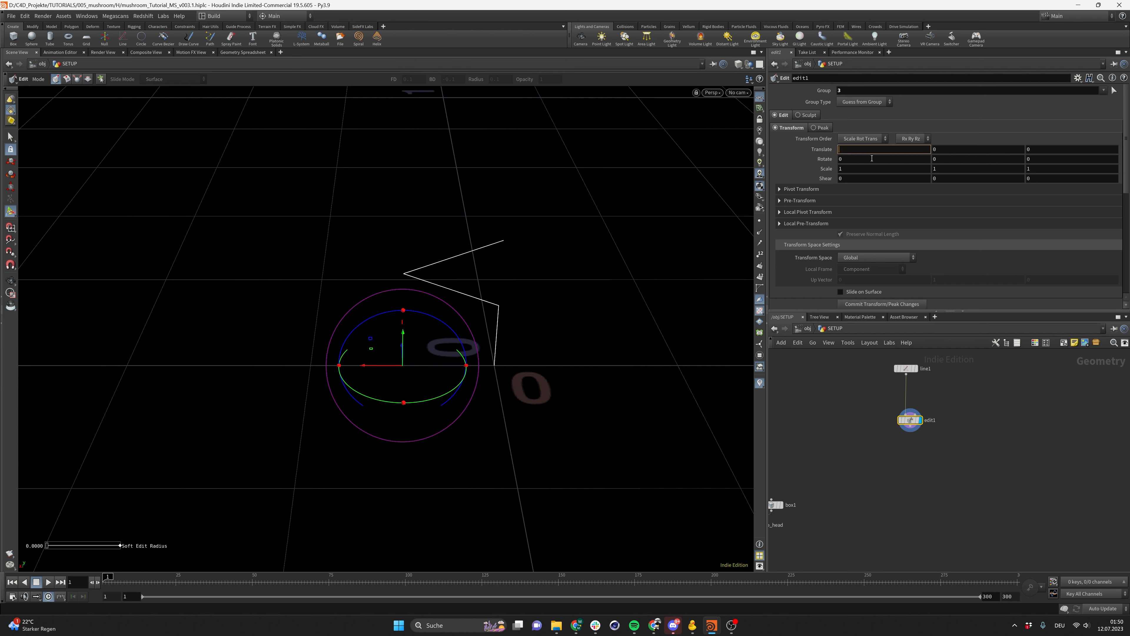
text(0.05)
key(Return)
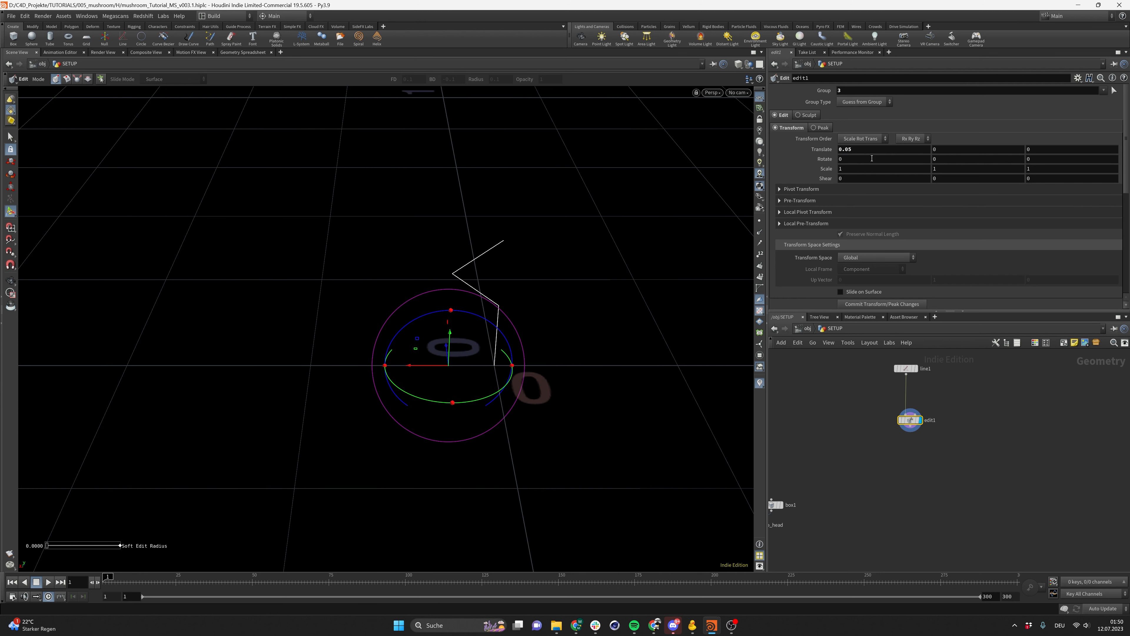
click(874, 154)
key(BackSpace)
text(3)
key(Return)
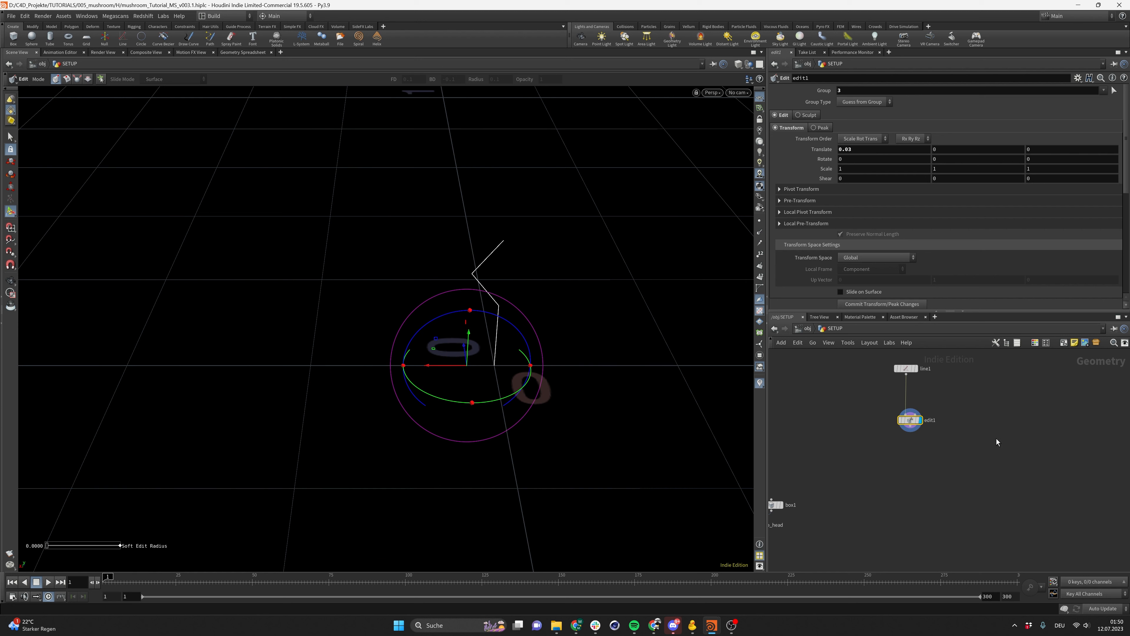
Duplicate the Edit node and connect the copy below the first one
key(ctrl+c)
key(ctrl+v)
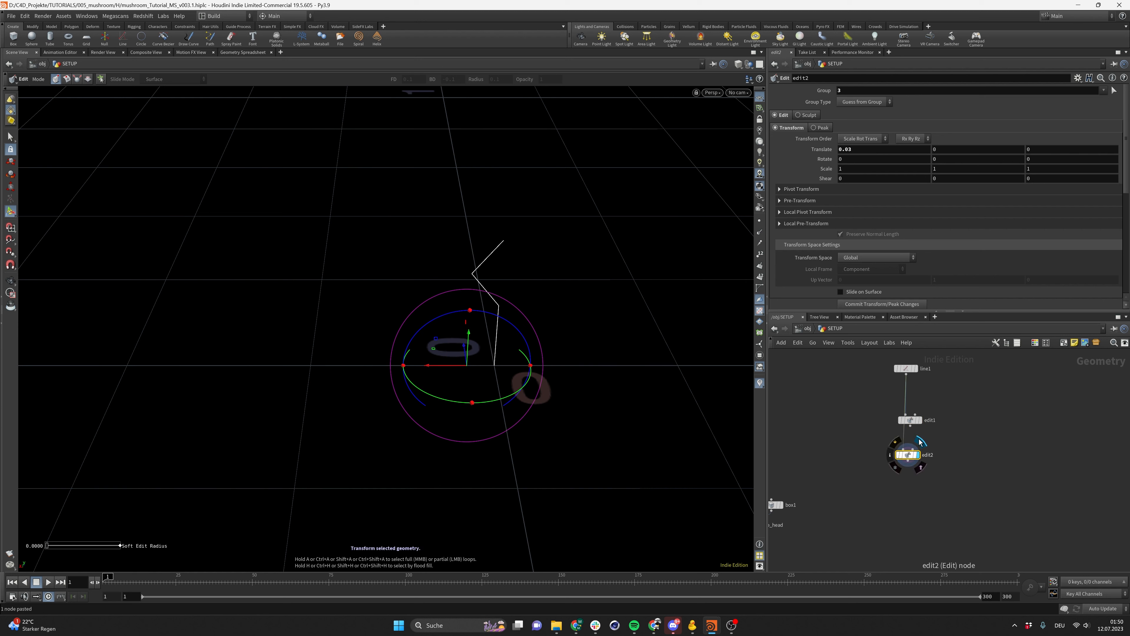
drag(911, 426, 908, 447)
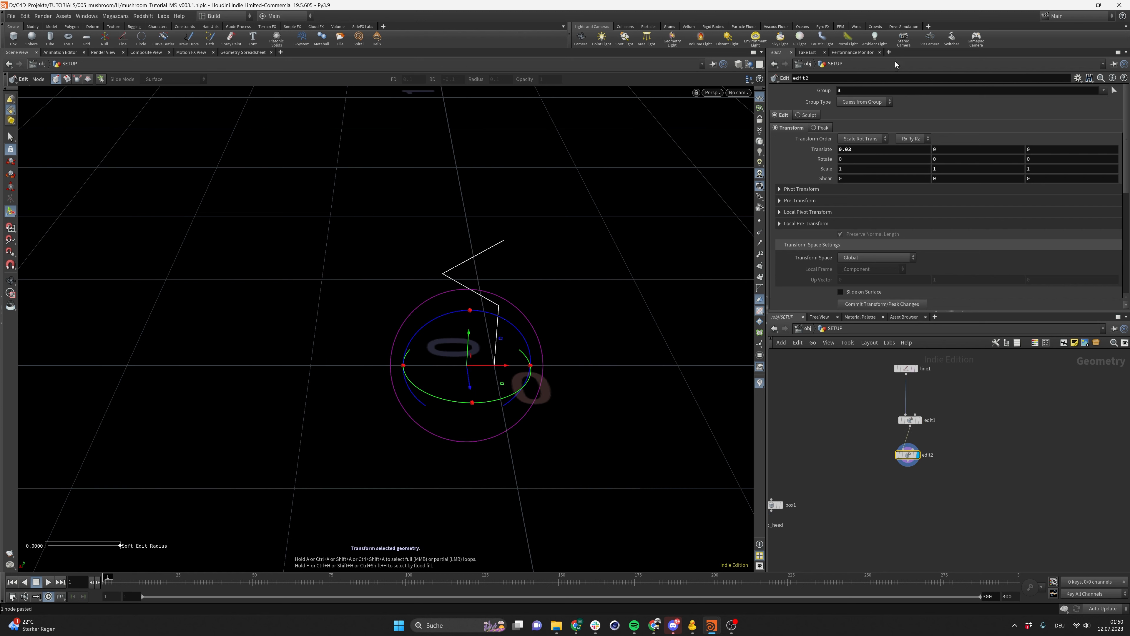
Reassign the copied Edit node to a different point of the line
click(876, 93)
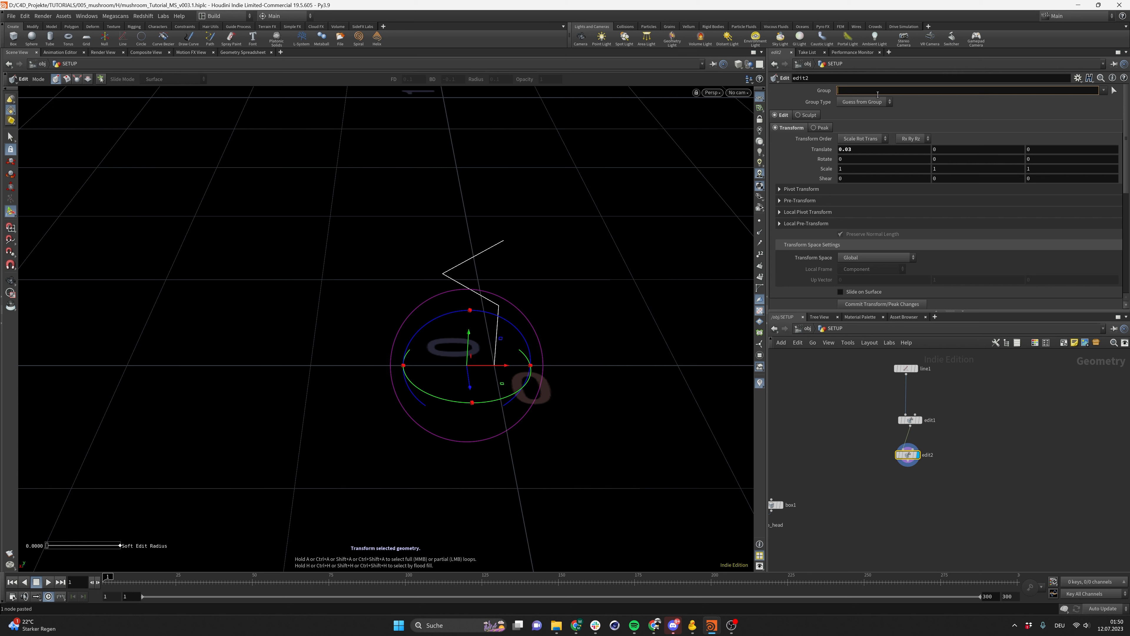
text(4)
key(Return)
click(876, 94)
text(2)
key(Return)
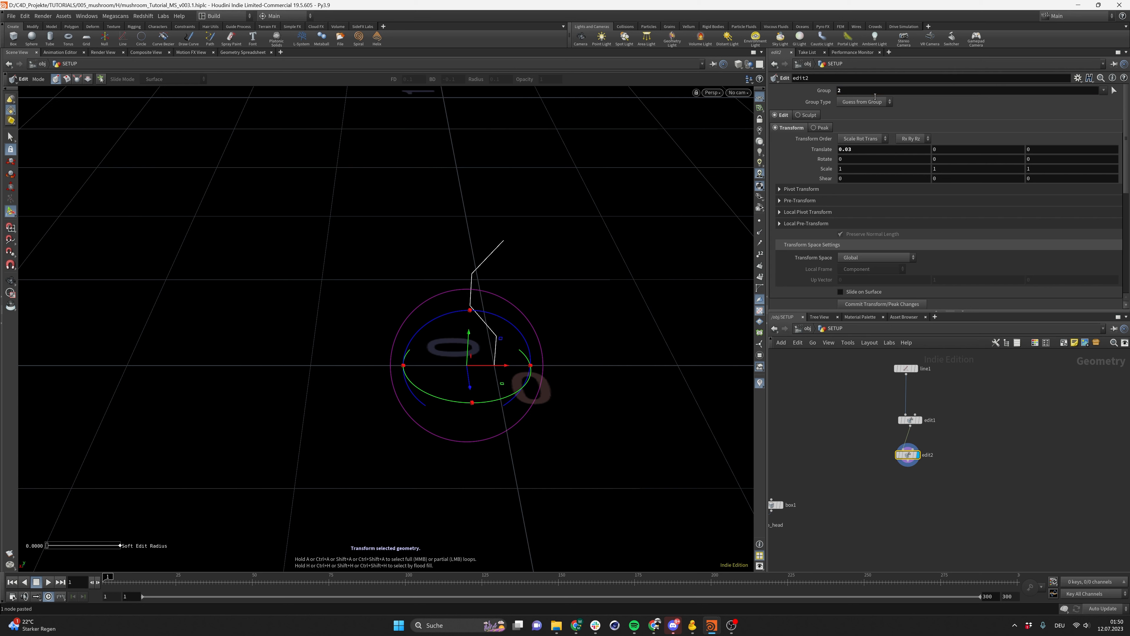
Set the second Edit node's translation to -0.01 in X, 0 in Y and 0.03 in Z
double_click(848, 149)
double_click(950, 151)
key(ctrl+v)
double_click(1045, 151)
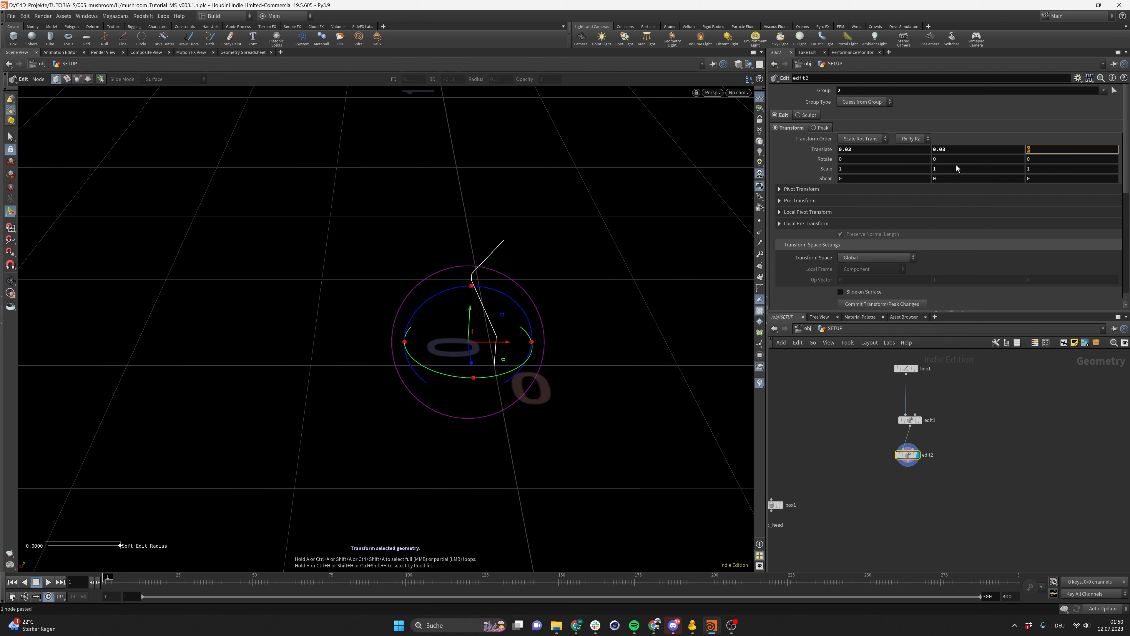
double_click(957, 151)
text(0)
key(Return)
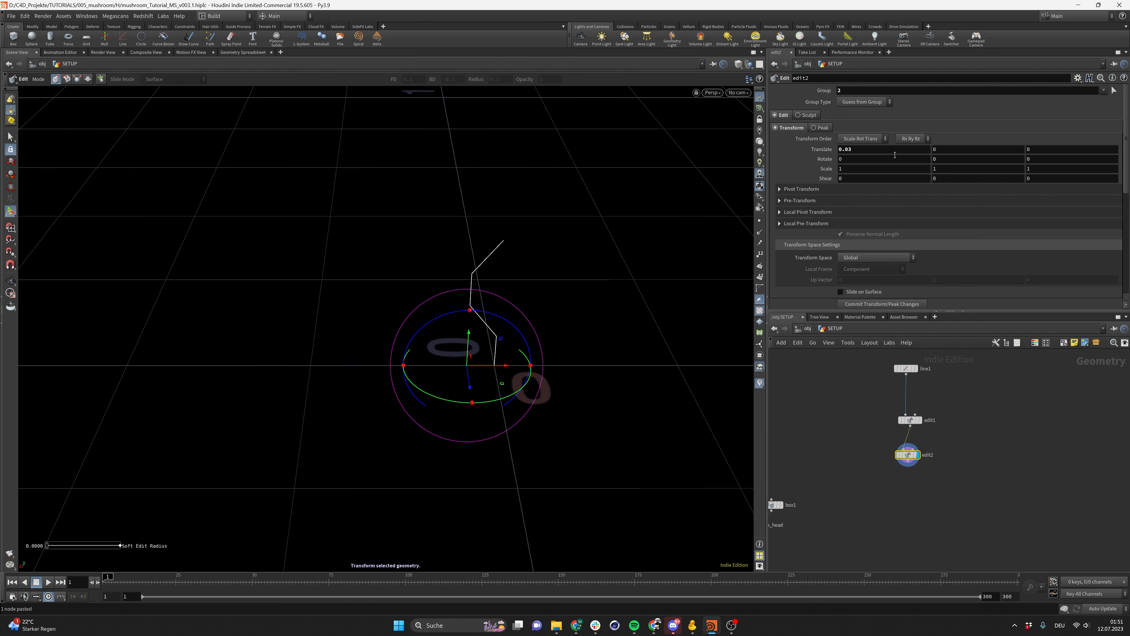
double_click(1049, 153)
text(0.03)
key(Return)
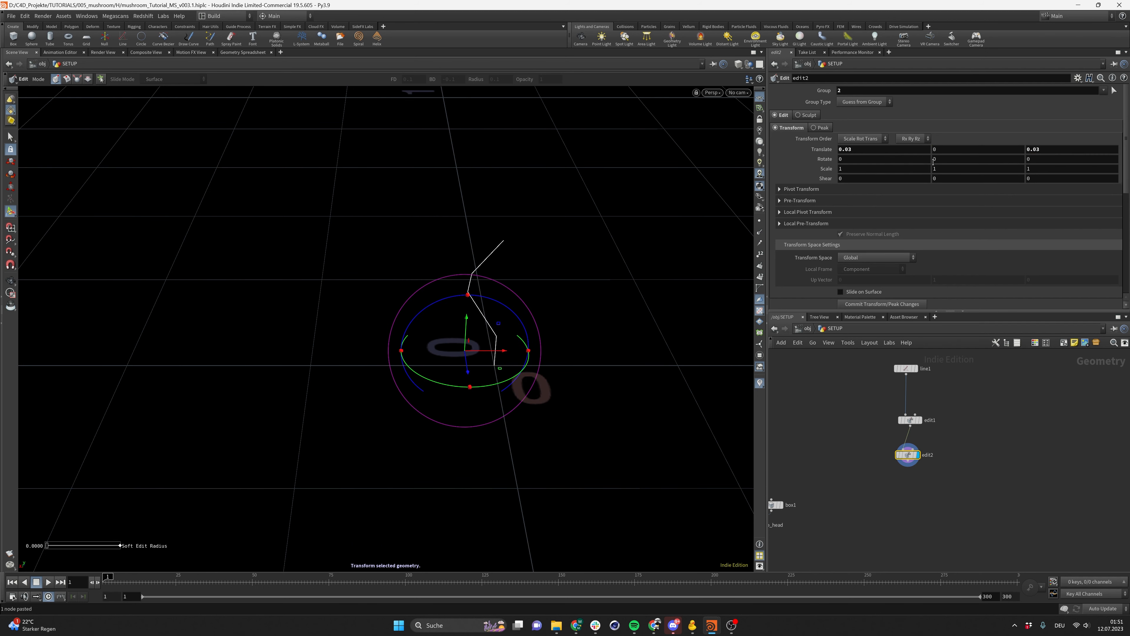
double_click(880, 151)
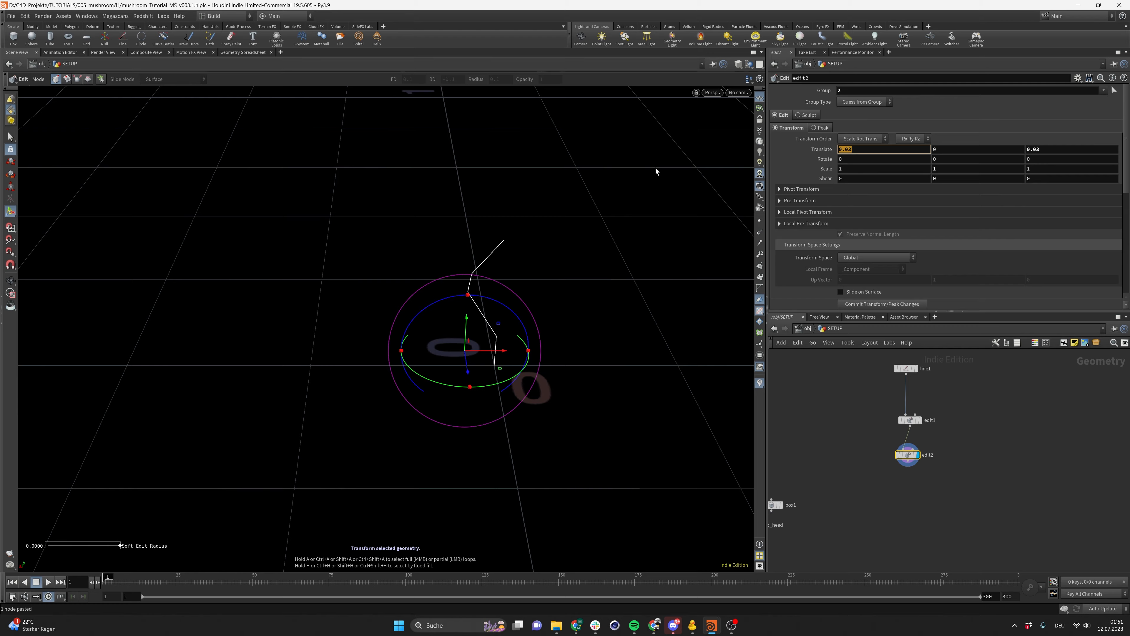
text(-0.1)
key(Return)
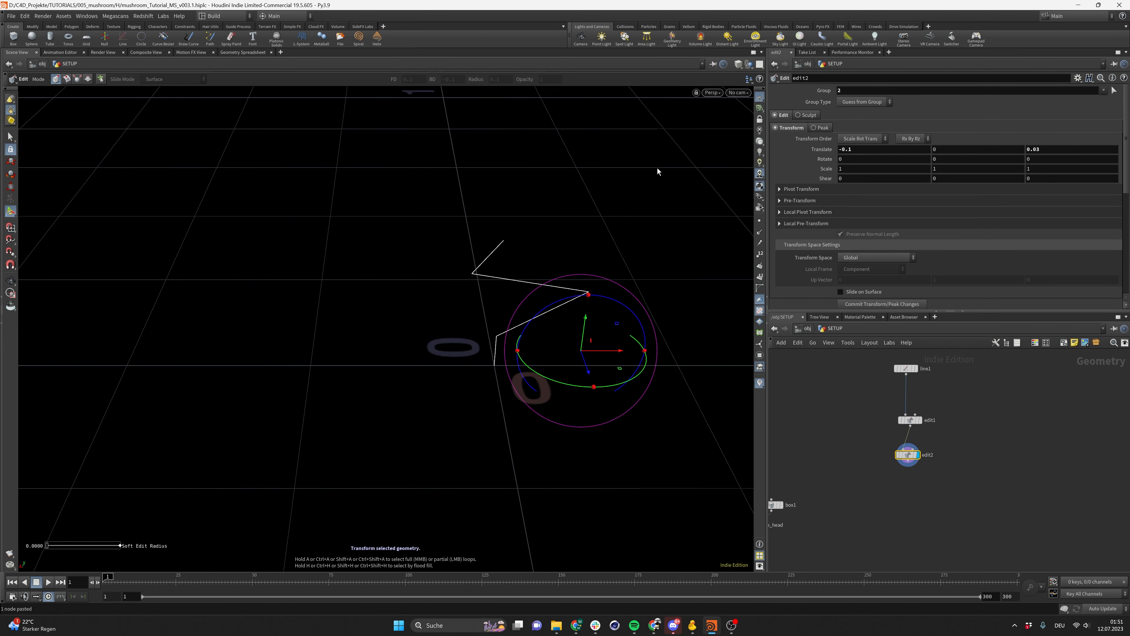
click(866, 151)
text(01)
key(Return)
alt+drag(519, 308, 421, 272)
key(Return)
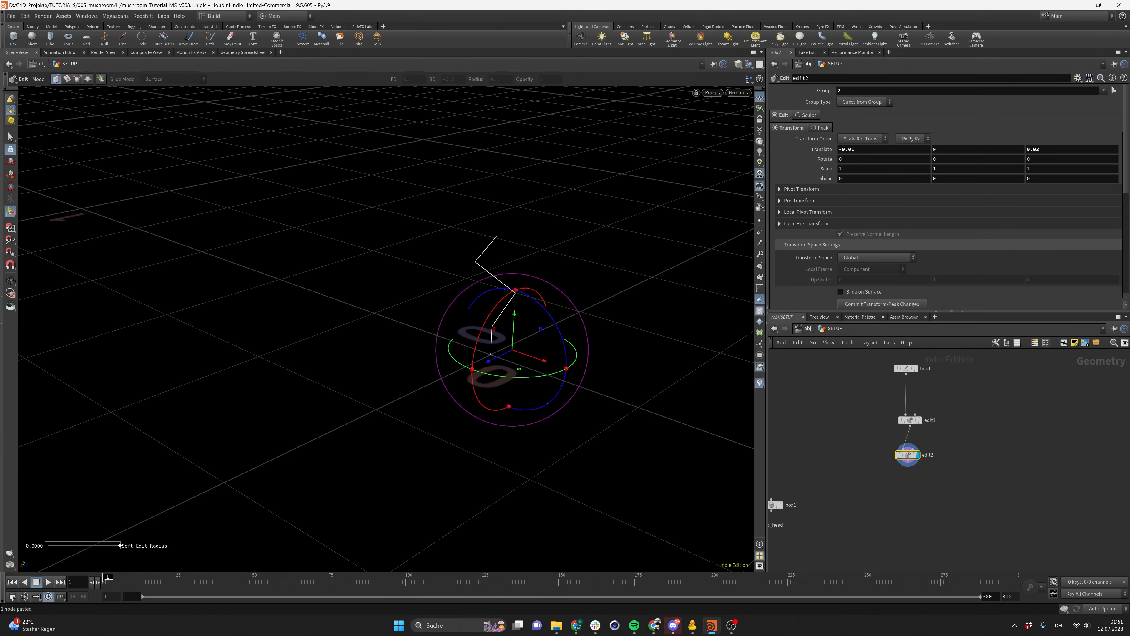
Add a Resample node and connect it below the second Edit node
key(Tab)
text(resample)
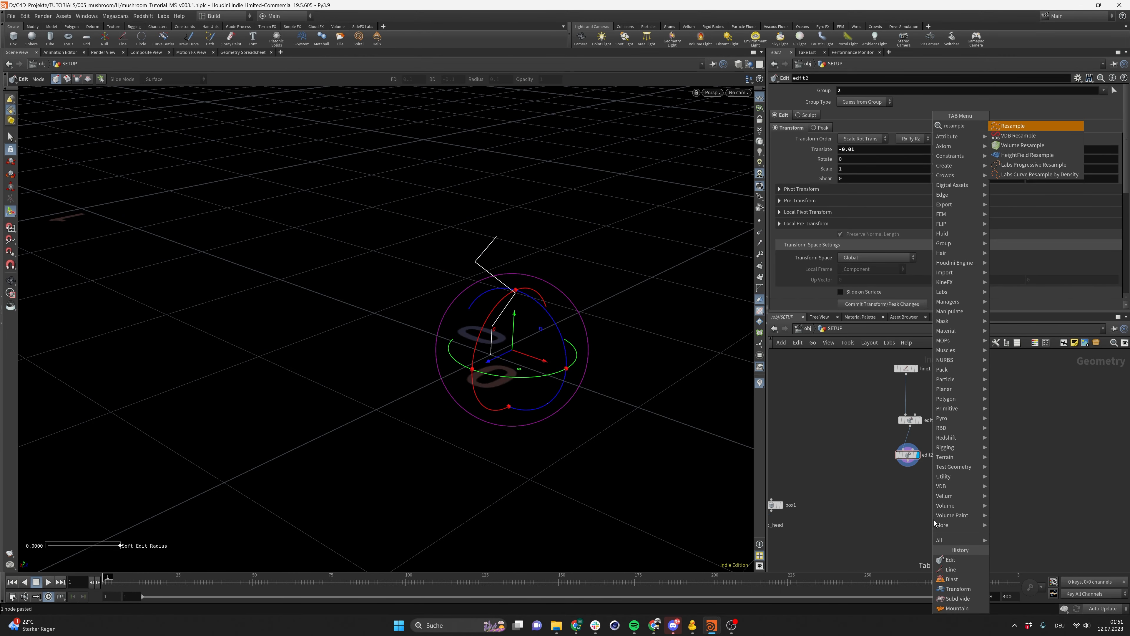
key(Return)
click(935, 521)
drag(936, 523, 912, 487)
alt+drag(516, 313, 481, 287)
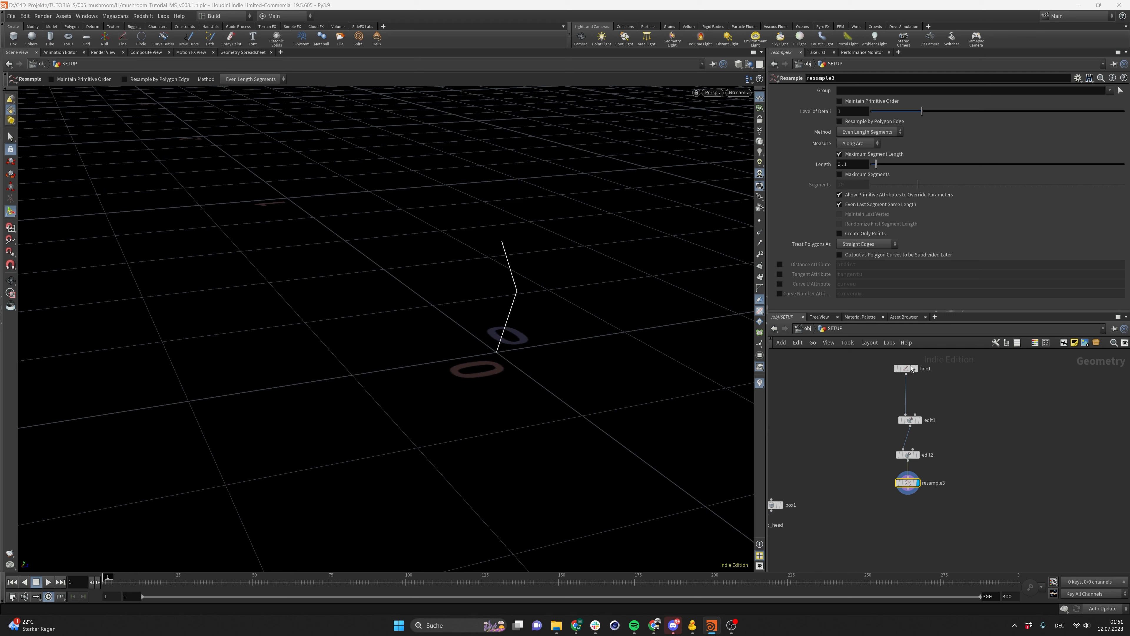
Switch the Resample node to 20 maximum segments and treat polygons as Subdivision Curves
drag(871, 468, 942, 515)
click(843, 154)
click(847, 155)
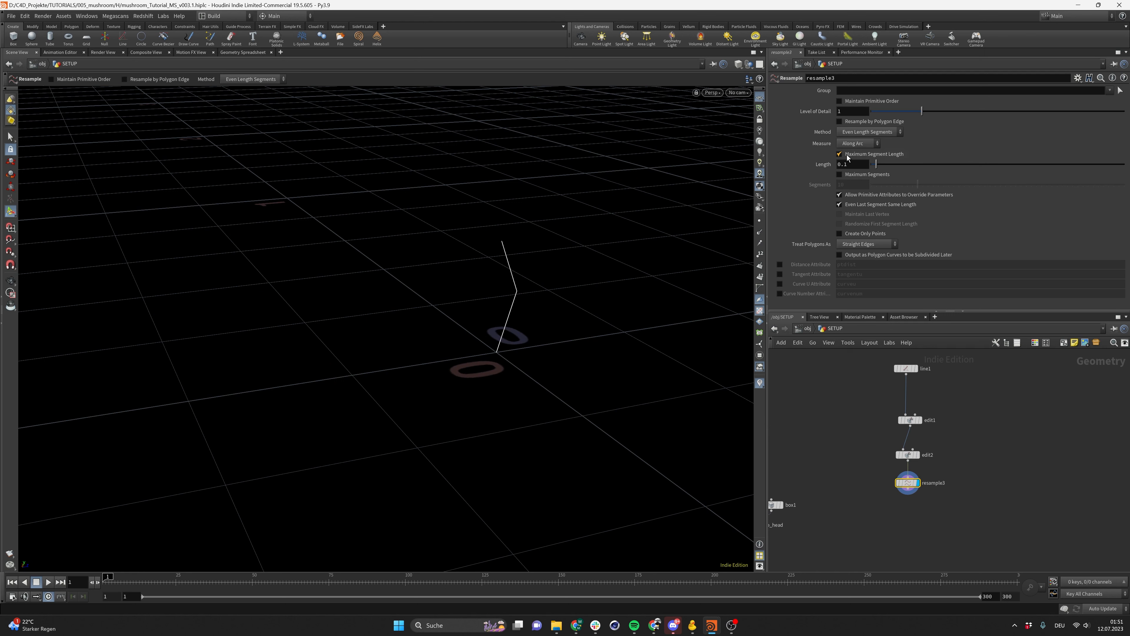
click(847, 155)
click(847, 173)
double_click(843, 185)
text(20)
key(Return)
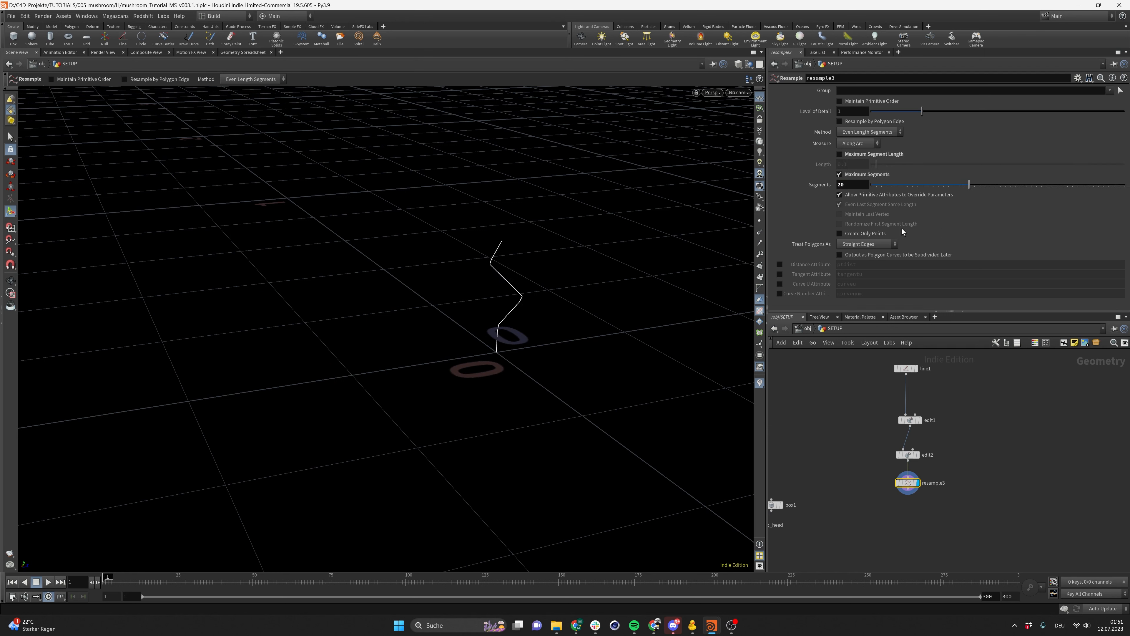
click(872, 245)
click(880, 263)
alt+drag(491, 312, 274, 285)
alt+middle_drag(509, 282, 495, 338)
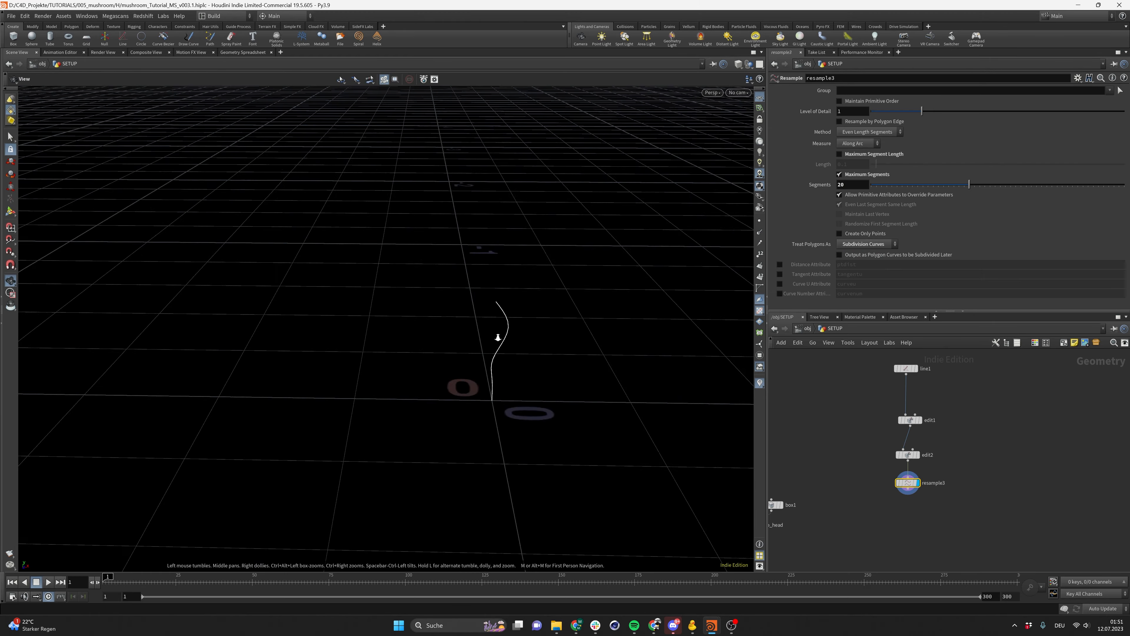
alt+right_drag(496, 337, 543, 328)
alt+drag(543, 329, 496, 325)
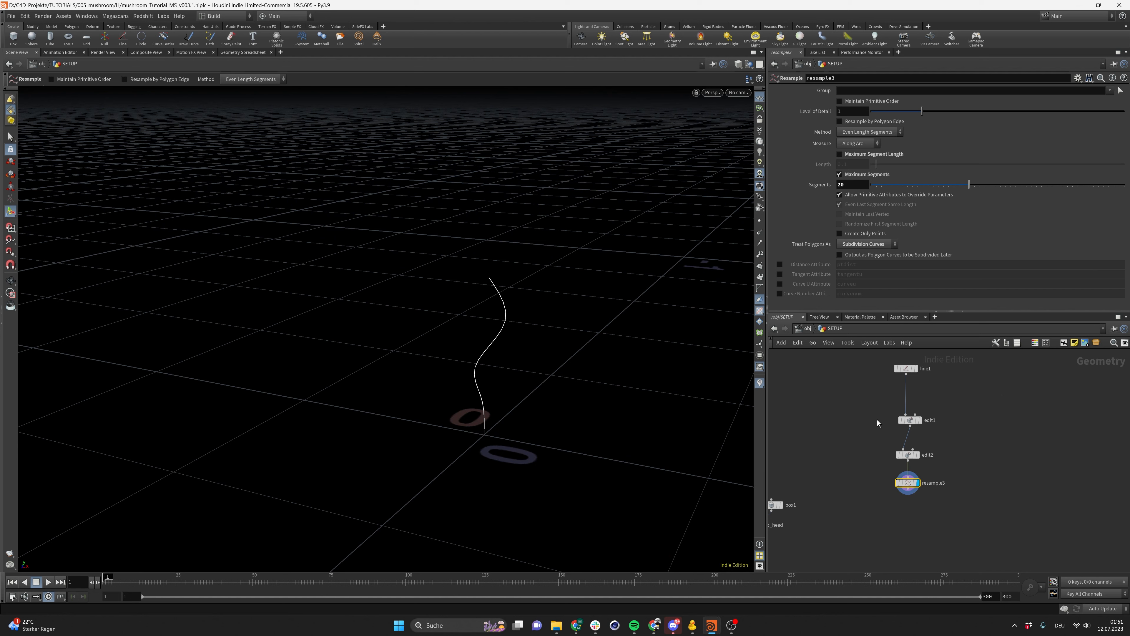
Fine-tune the Edit nodes' translations, setting the first Edit node's X offset to 0.01
drag(951, 431, 951, 430)
click(865, 153)
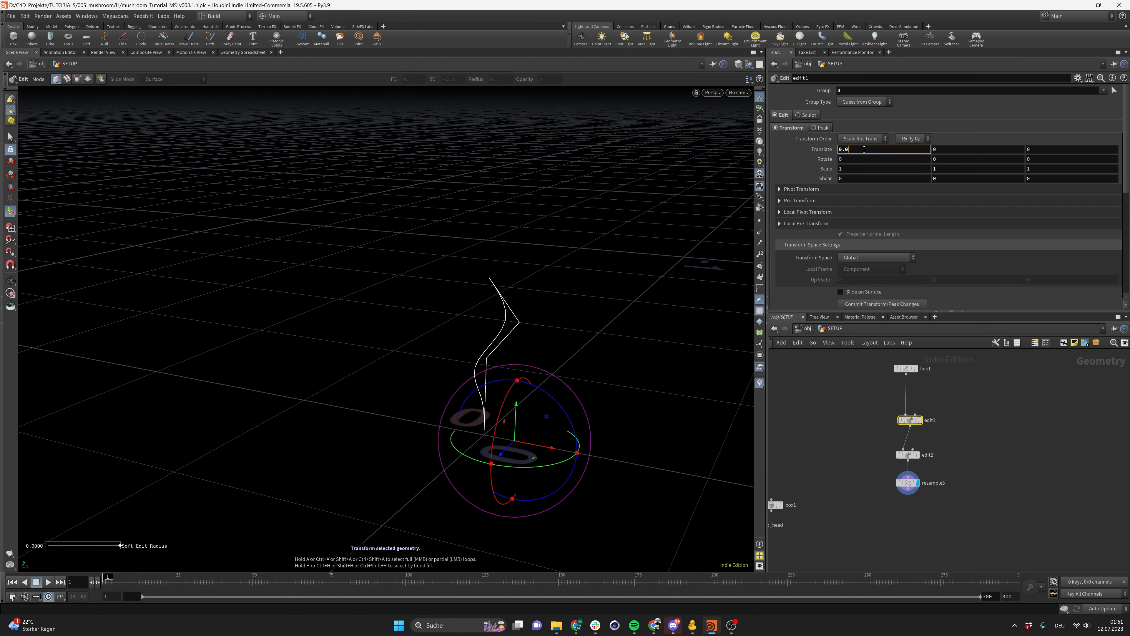
text(1)
key(Return)
drag(886, 444, 933, 464)
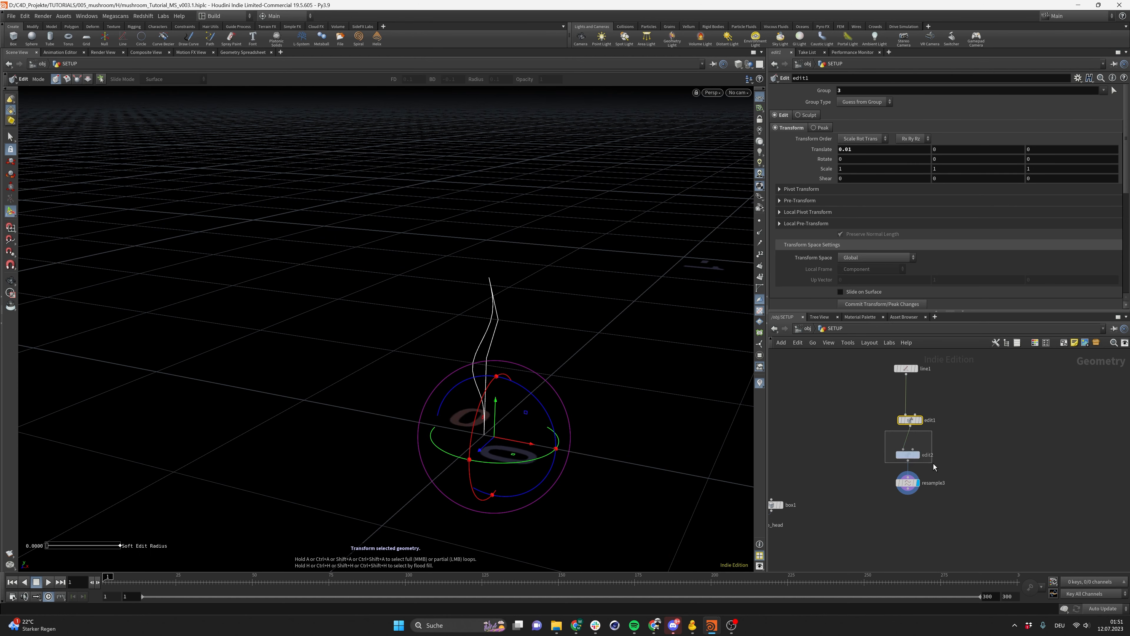
click(1065, 152)
text(1)
key(Return)
click(904, 152)
key(BackSpace)
text(0)
key(Return)
Lay out the stem network's nodes neatly and save the scene
click(908, 482)
drag(376, 354, 496, 380)
key(Return)
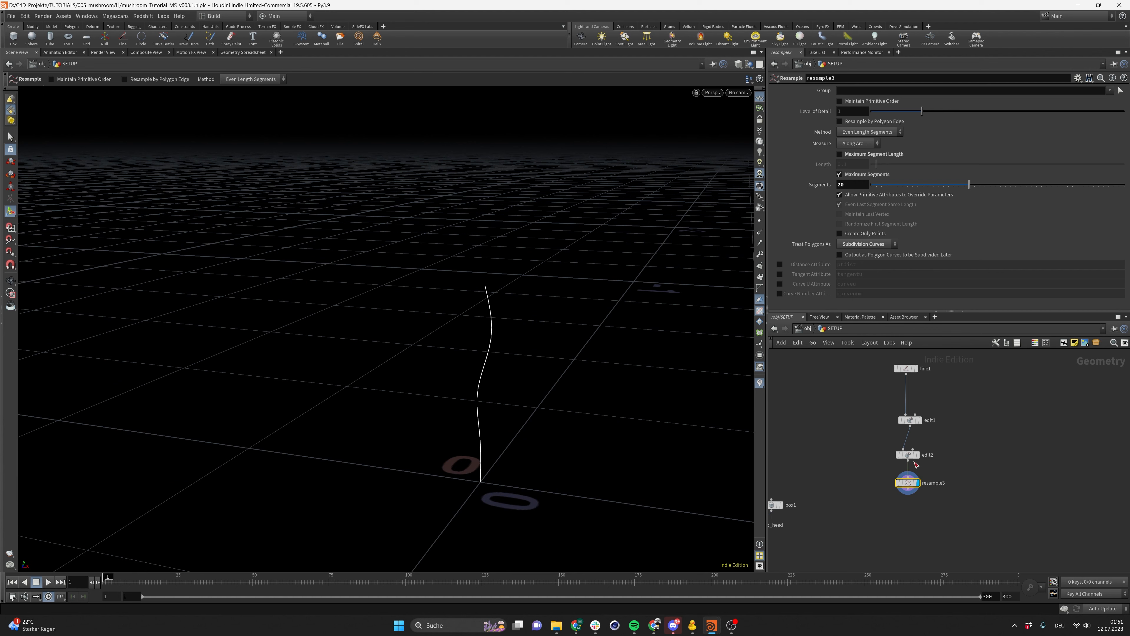
drag(877, 363, 961, 516)
key(l)
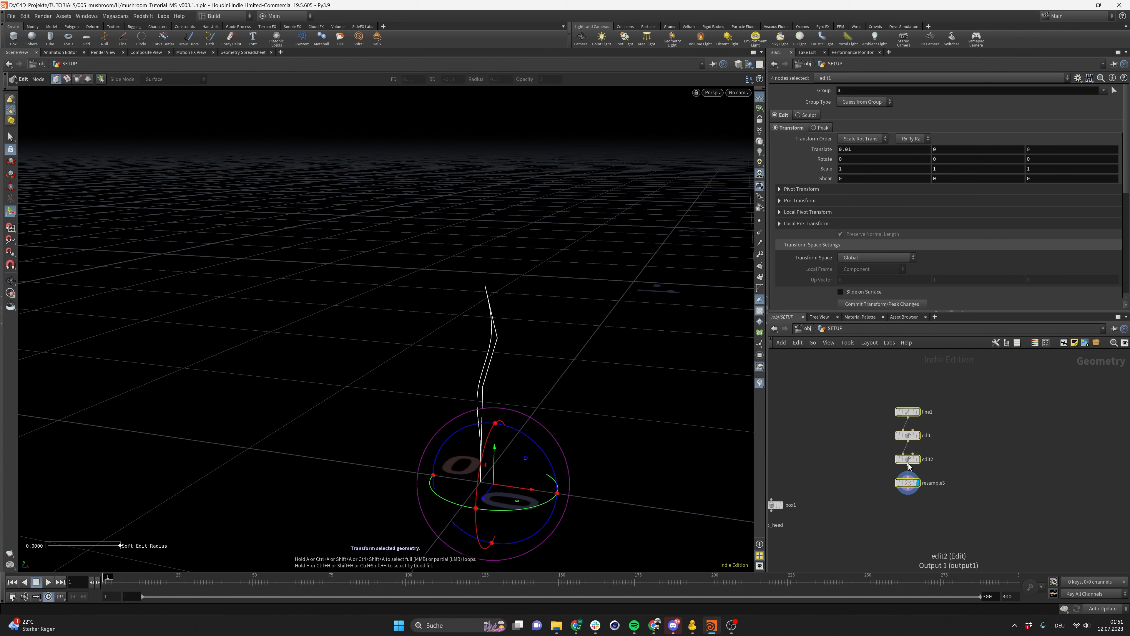
key(ctrl+s)
click(930, 531)
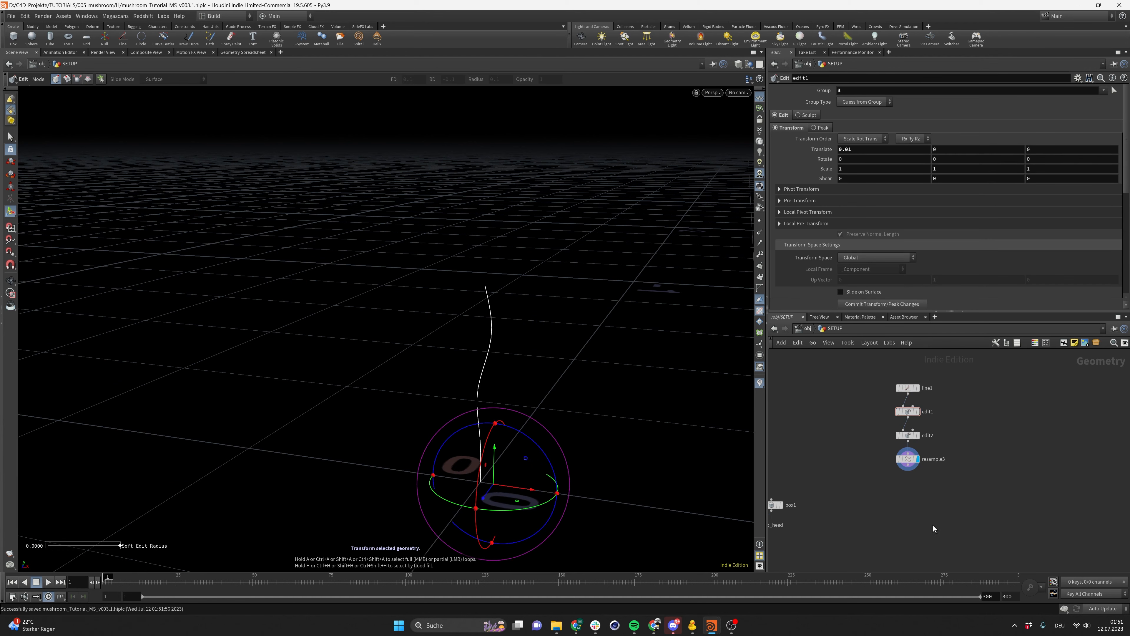
Add an Attribute VOP node to the network below the stem nodes
key(Tab)
text(attribvop)
key(Return)
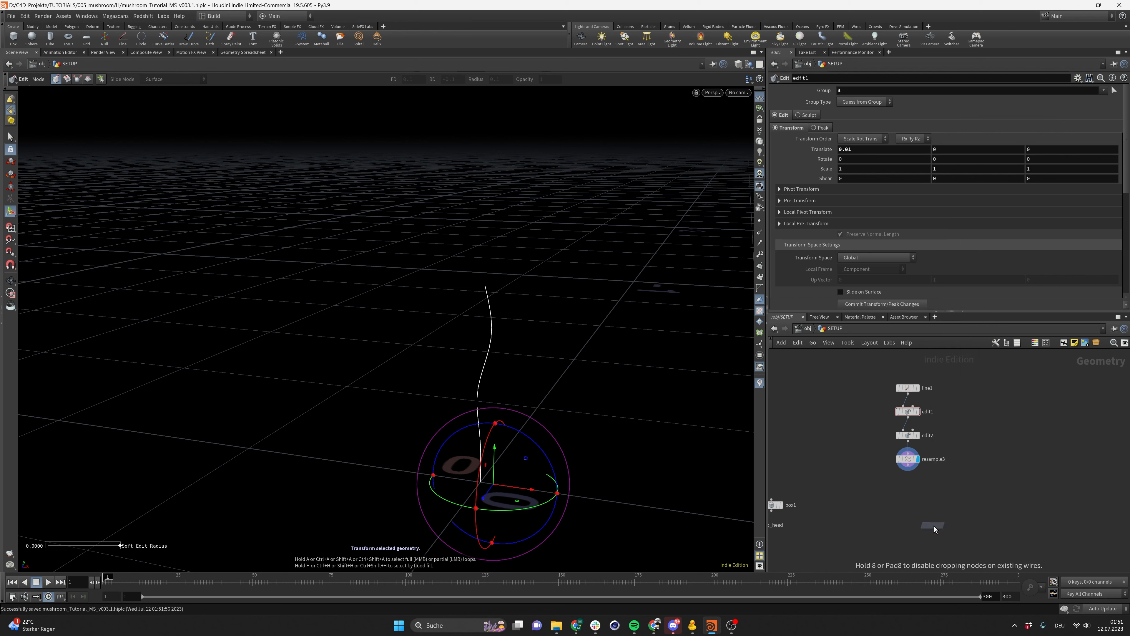
click(934, 526)
click(908, 460)
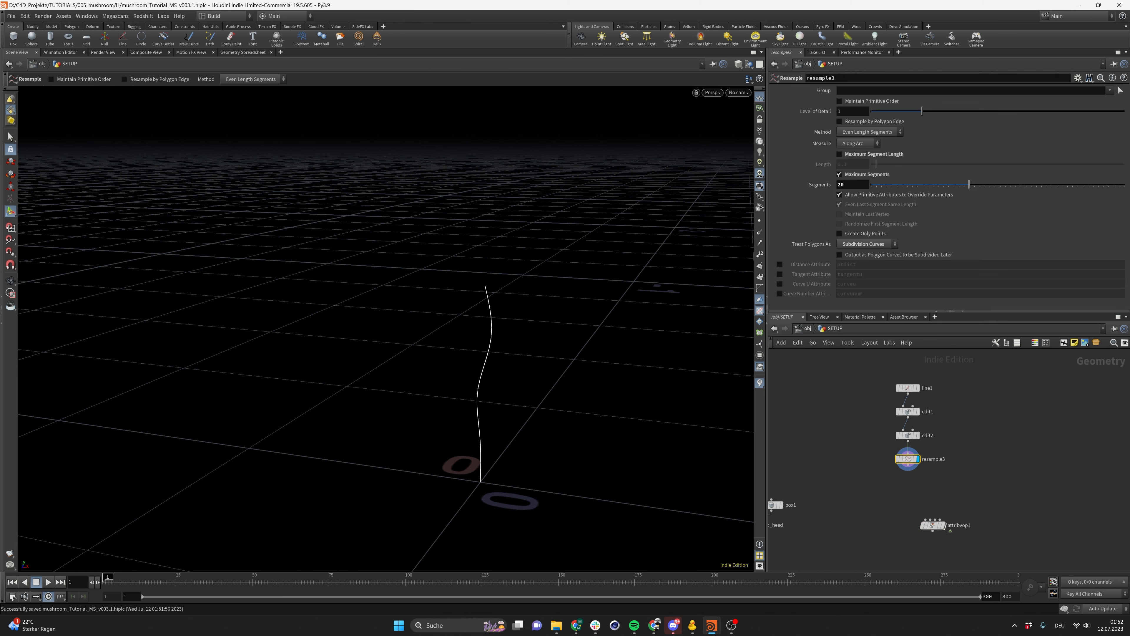
alt+drag(516, 480, 467, 465)
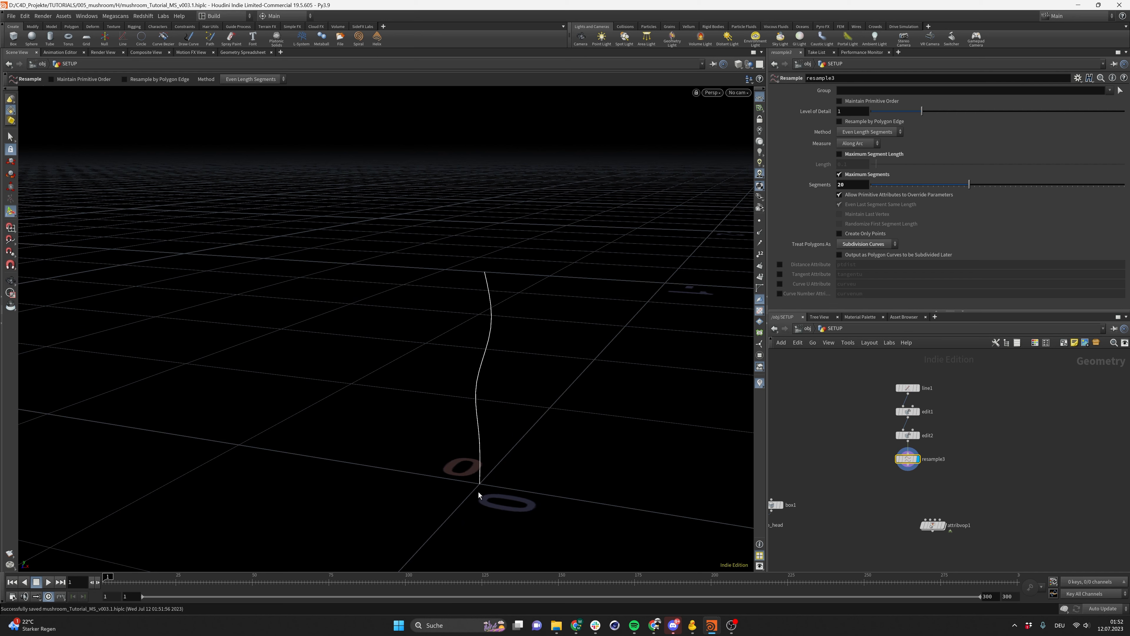
key(Escape)
mouse_move(478, 475)
alt+mouse_down()
mouse_move(517, 449)
mouse_move(480, 474)
mouse_move(486, 463)
alt+mouse_up()
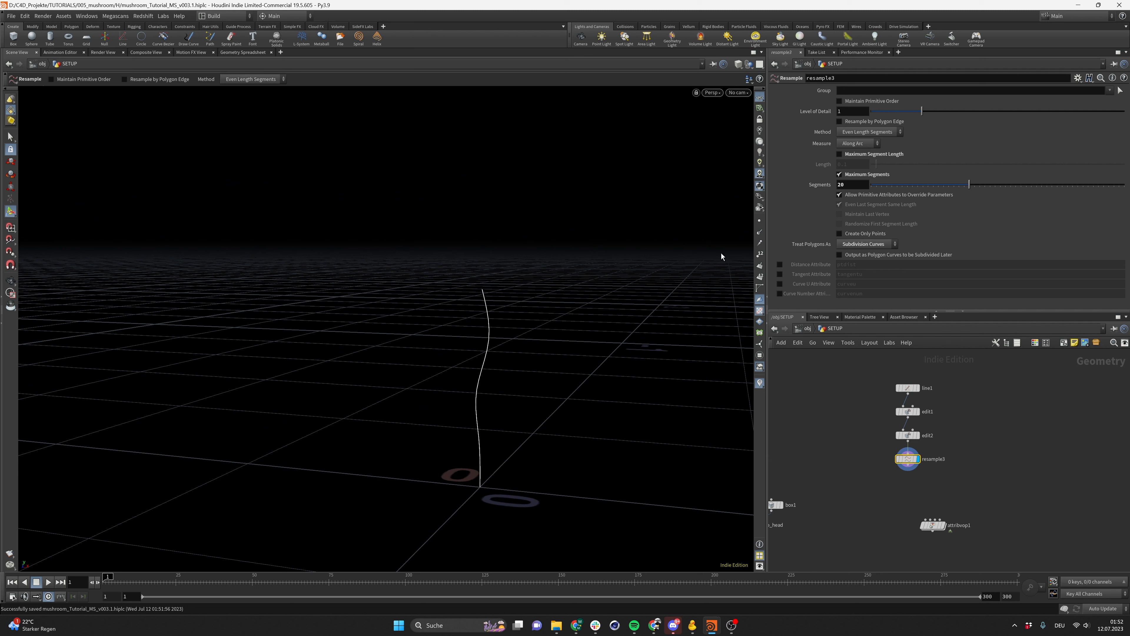
Enable the Resample node's Curve U attribute and preview the curveu values along the stem
click(810, 284)
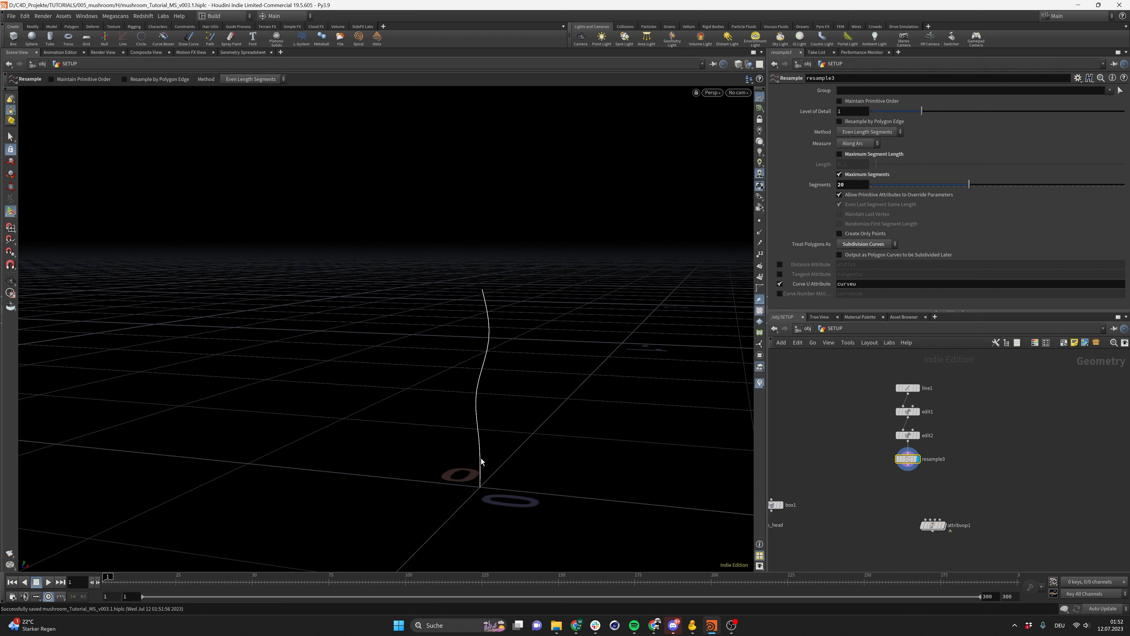
middle_click(907, 459)
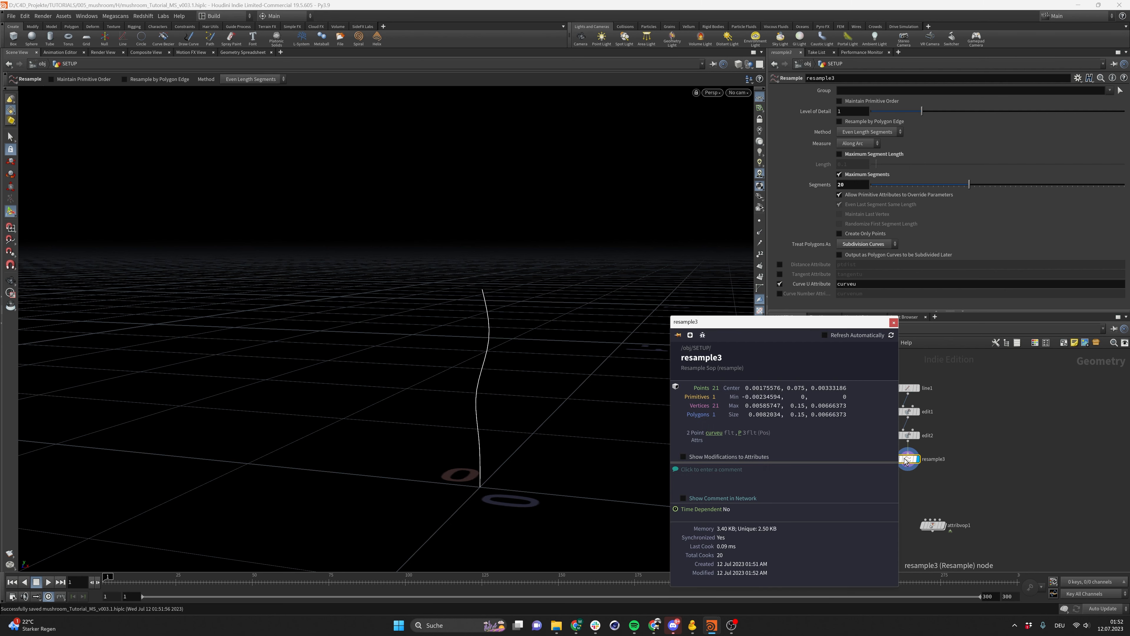
click(708, 434)
alt+drag(505, 410, 465, 429)
alt+right_drag(467, 429, 509, 452)
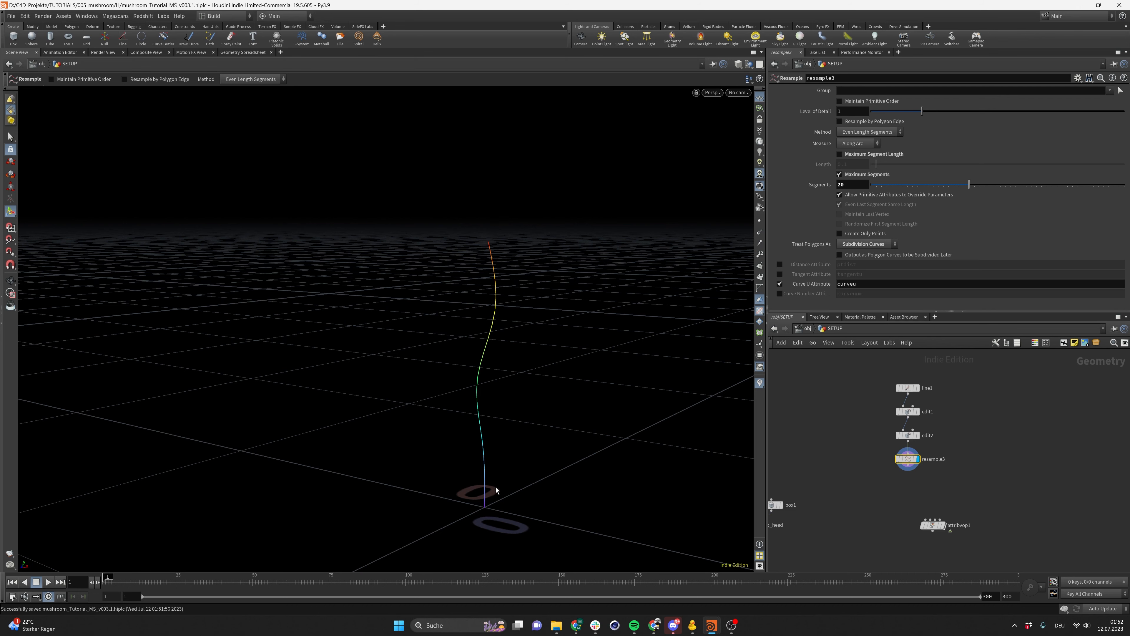
alt+drag(606, 443, 459, 459)
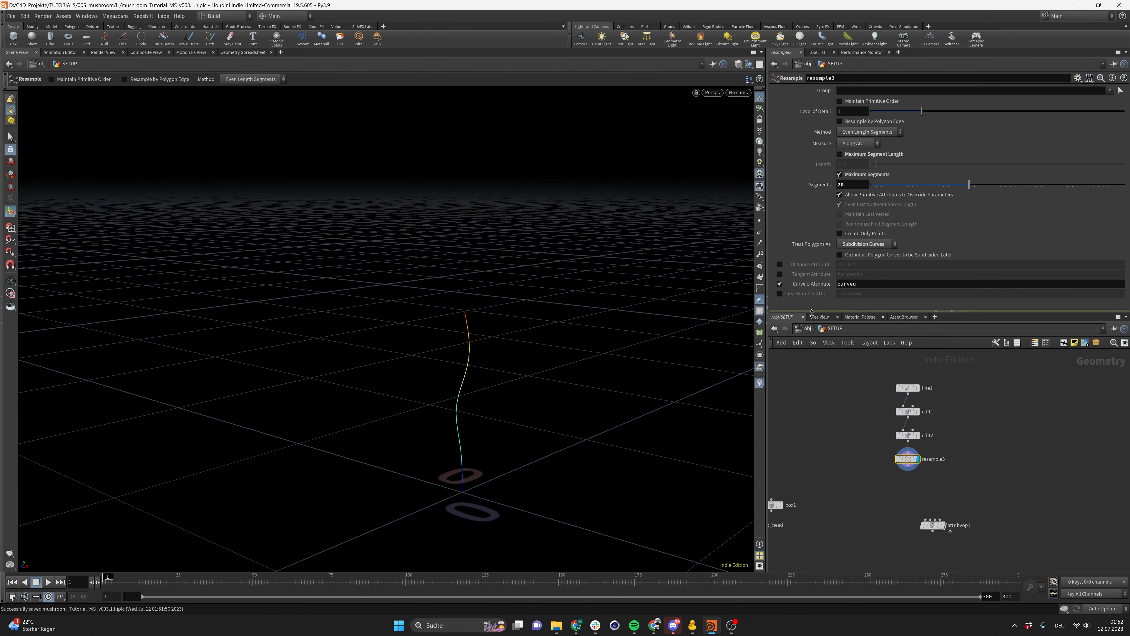
middle_click(907, 459)
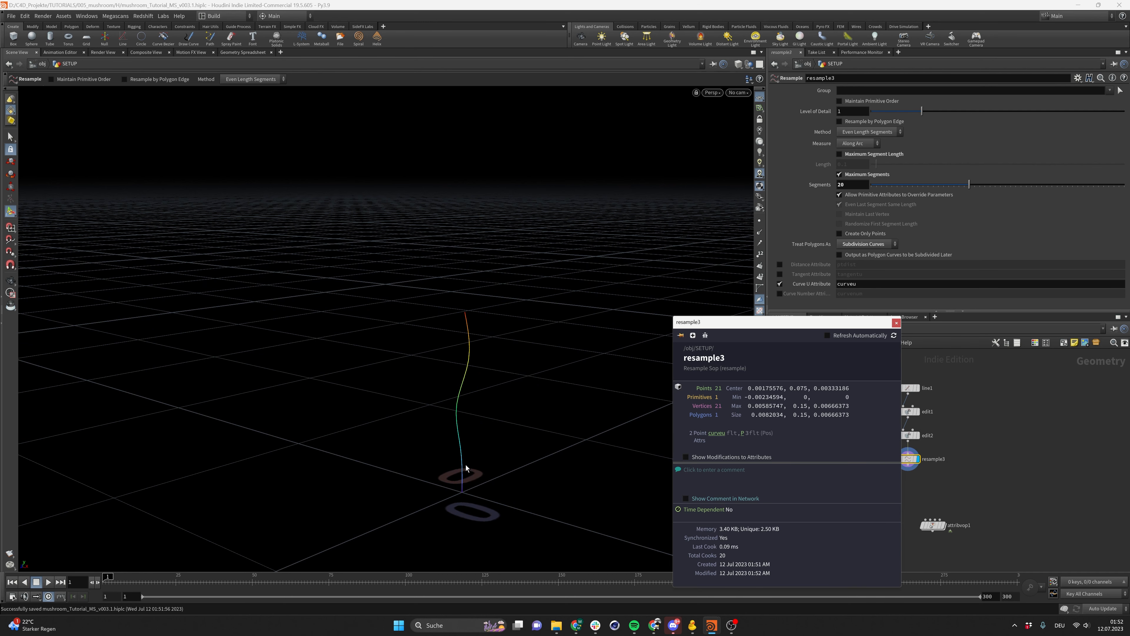
alt+drag(466, 467, 459, 481)
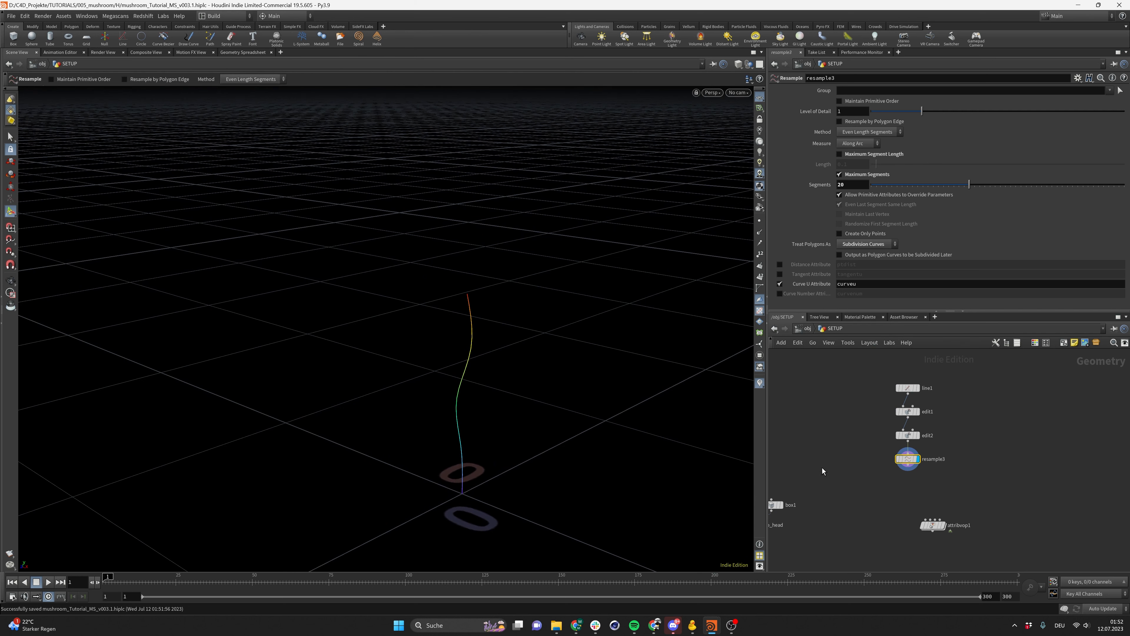
click(890, 458)
click(710, 438)
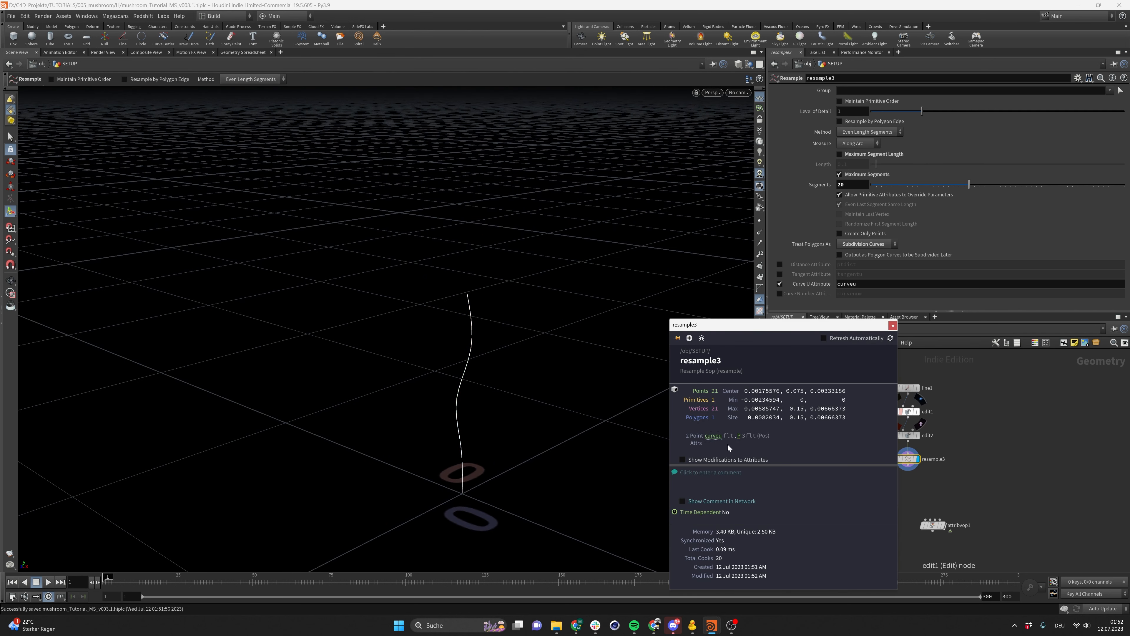
Connect the Attribute VOP below the Resample node and go inside it
click(932, 503)
drag(933, 526, 907, 494)
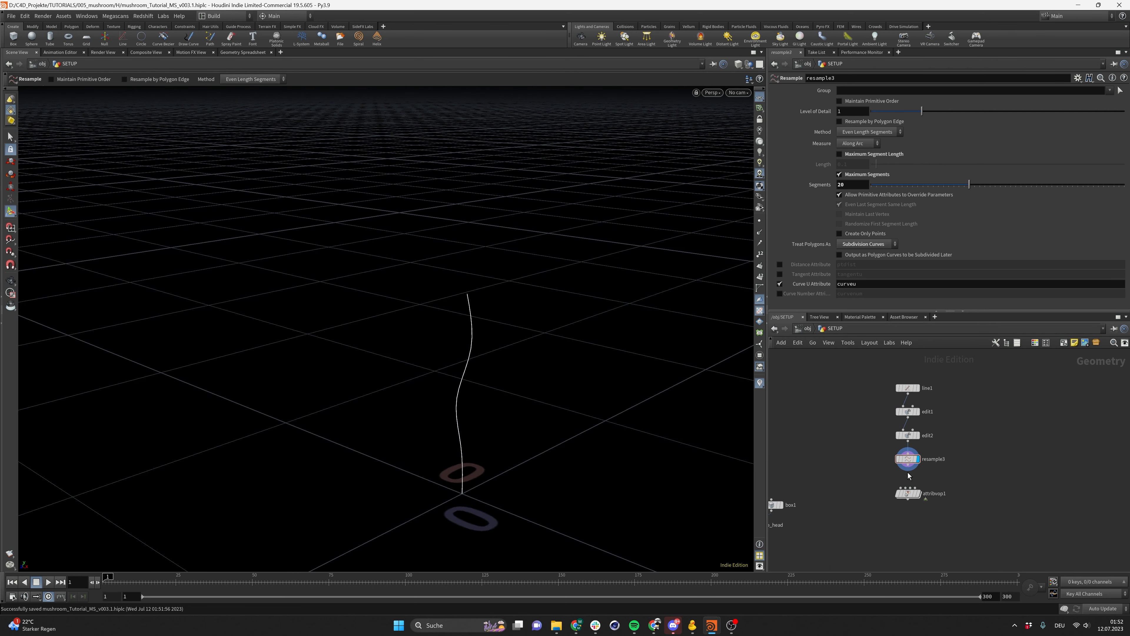
click(908, 494)
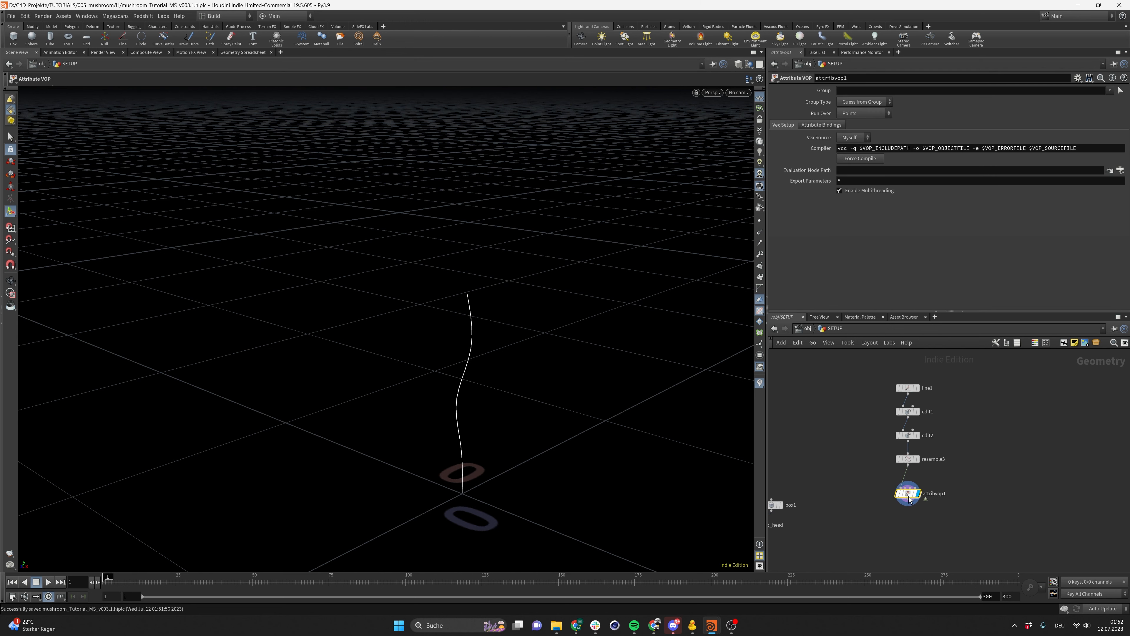
double_click(907, 495)
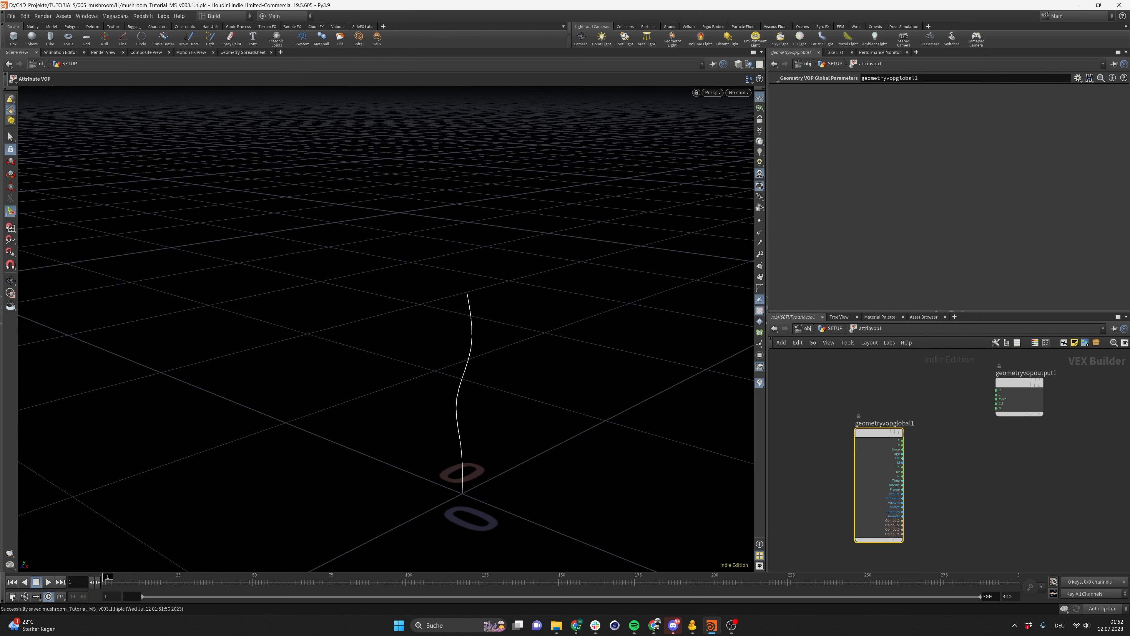
Add a Turbulent Noise node inside the Attribute VOP and feed the global position P into its position input
middle_drag(959, 477, 1002, 500)
scroll(1002, 500, down, 3)
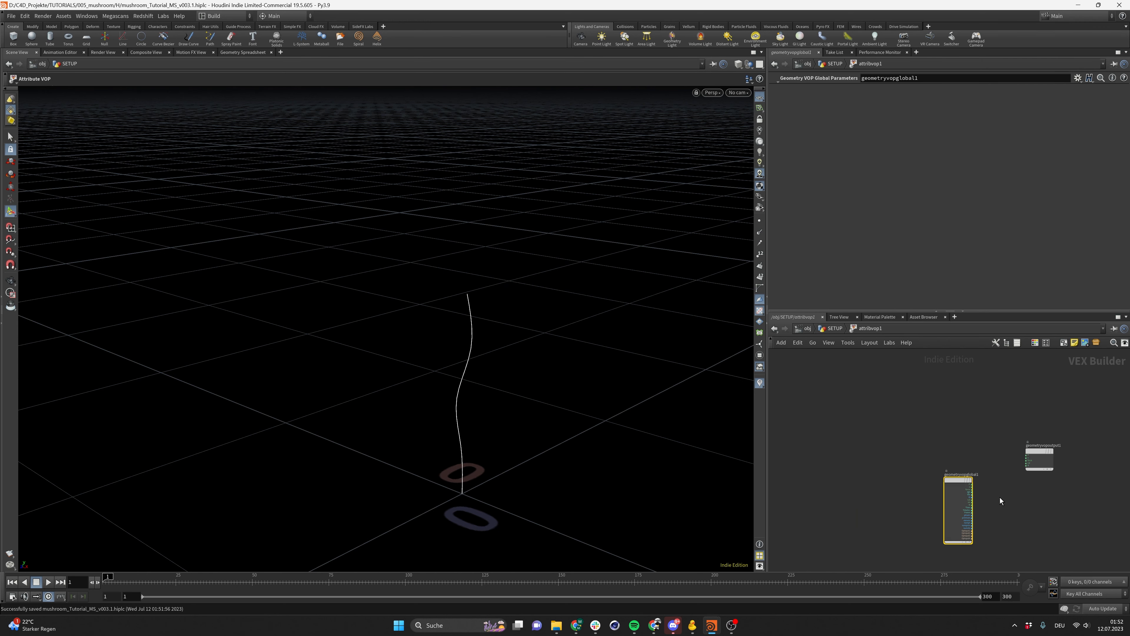
scroll(988, 494, up, 1)
drag(954, 477, 838, 443)
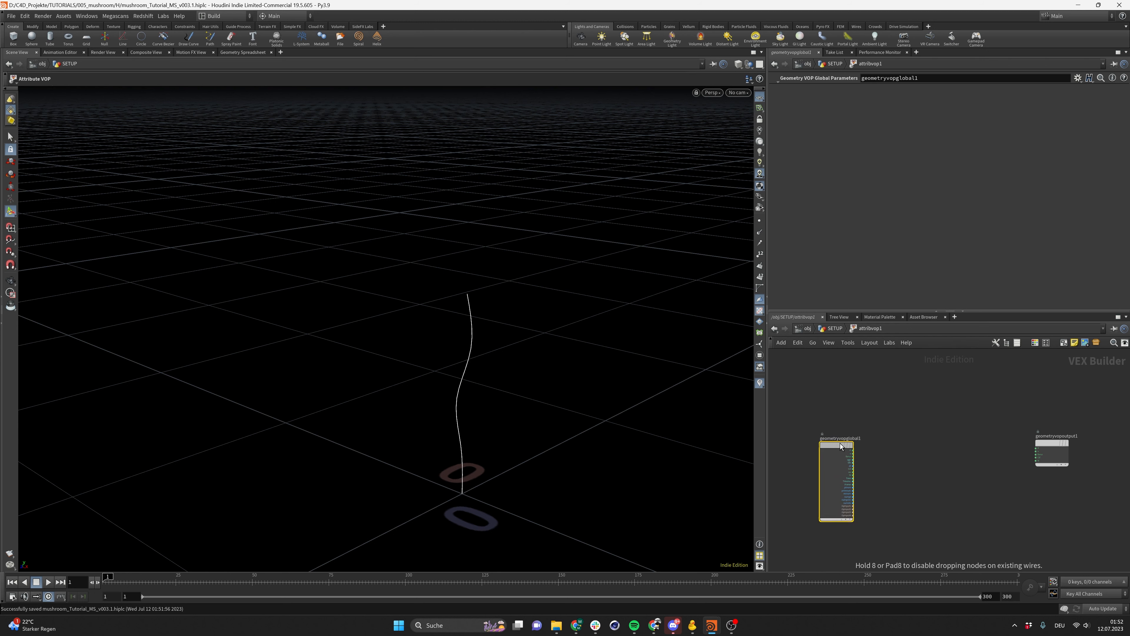
key(Tab)
mouse_move(899, 494)
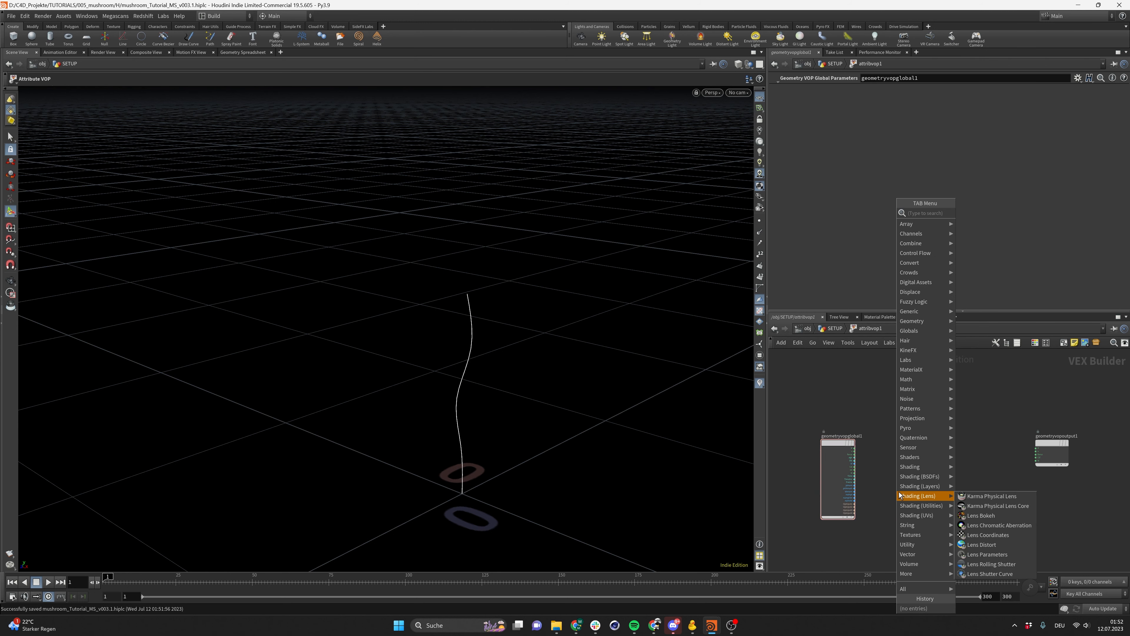
text(turb)
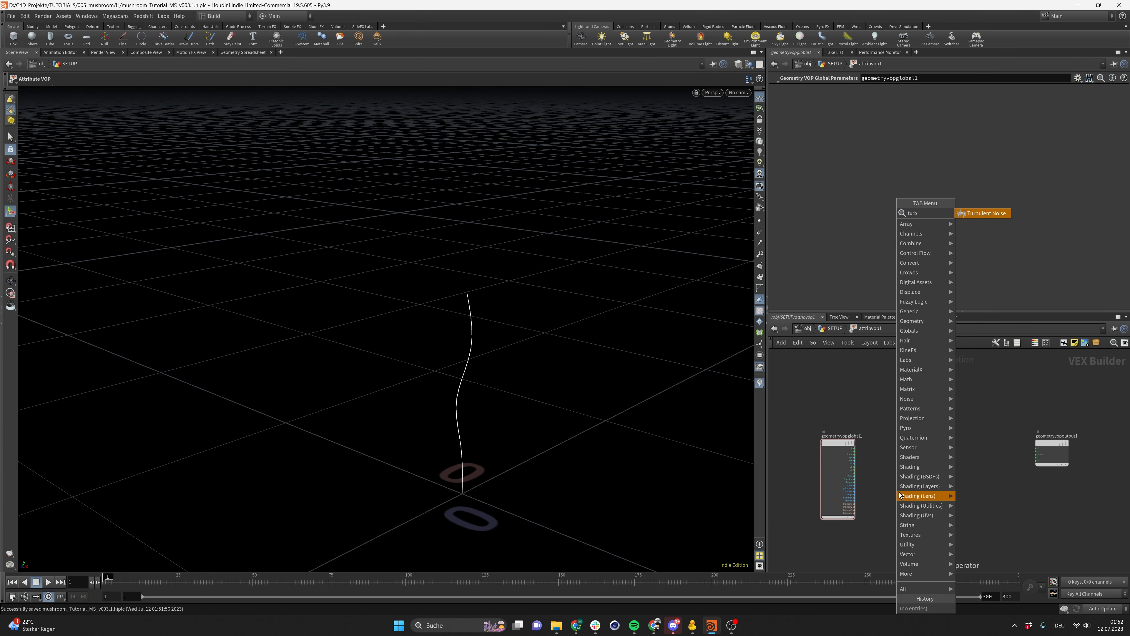
key(Return)
scroll(904, 480, up, 2)
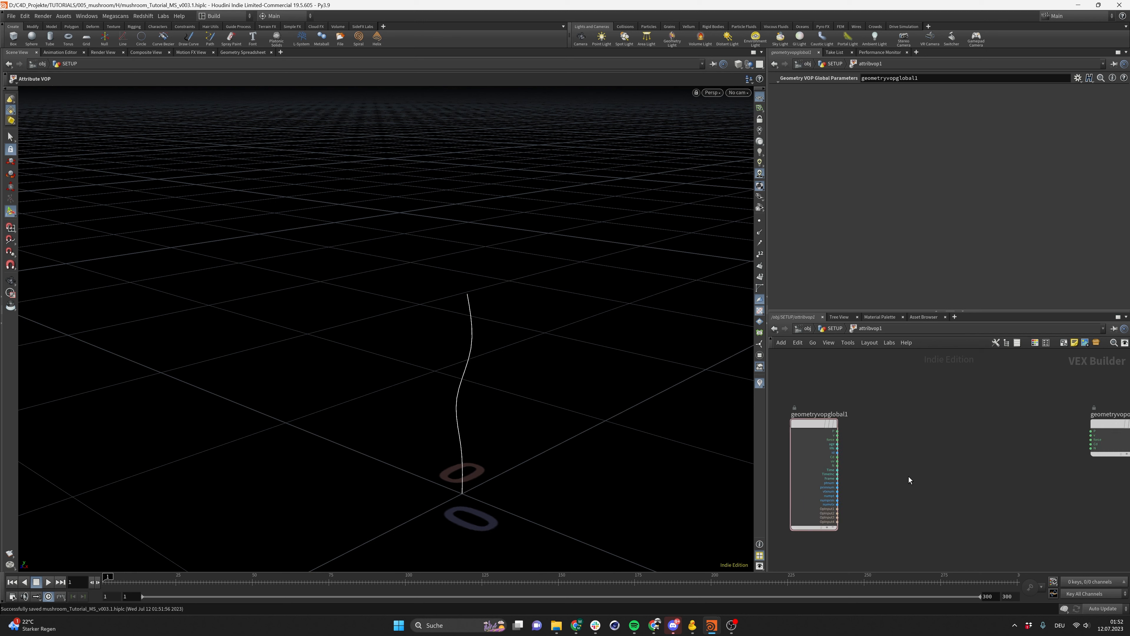
click(906, 479)
drag(839, 433, 878, 482)
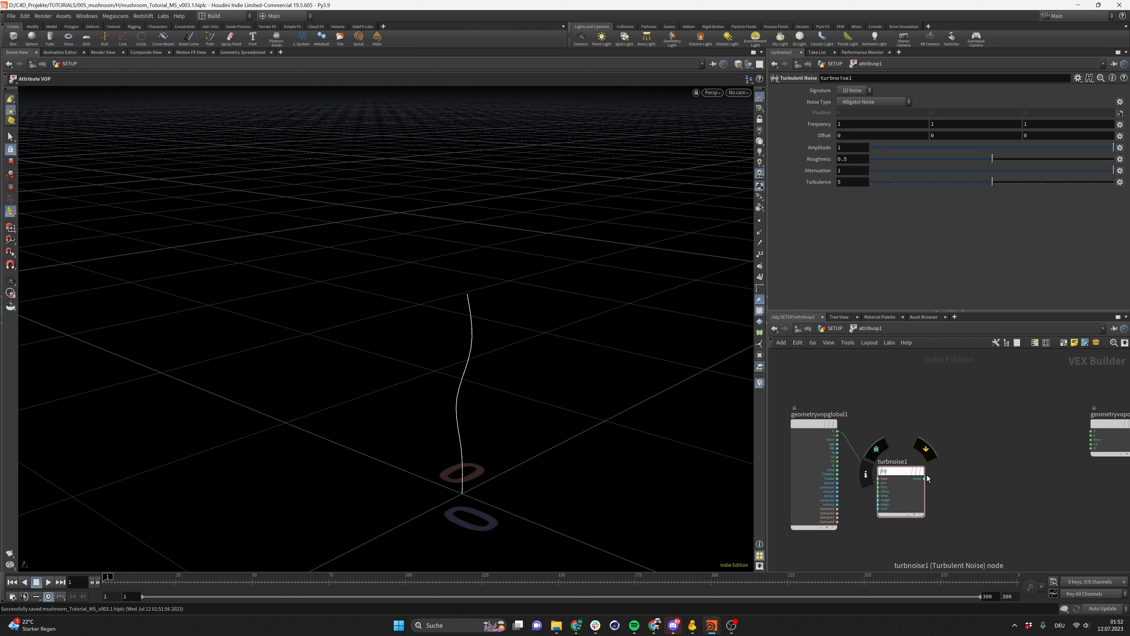
Wire the turbulent noise output into the output node's position input
middle_drag(999, 468, 976, 464)
key(Tab)
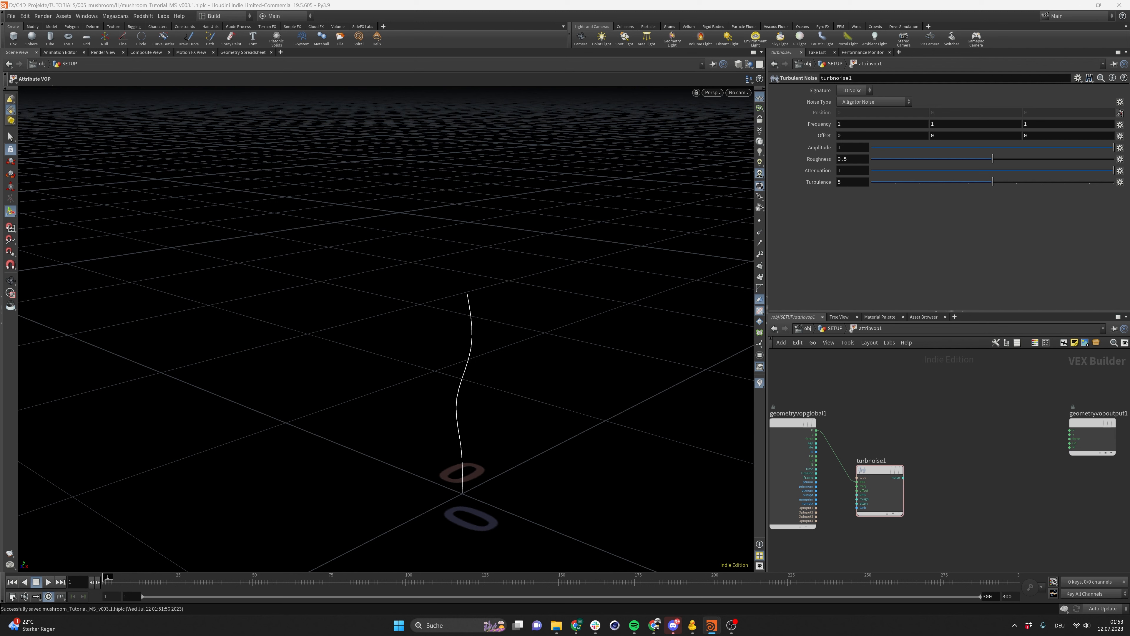
click(903, 477)
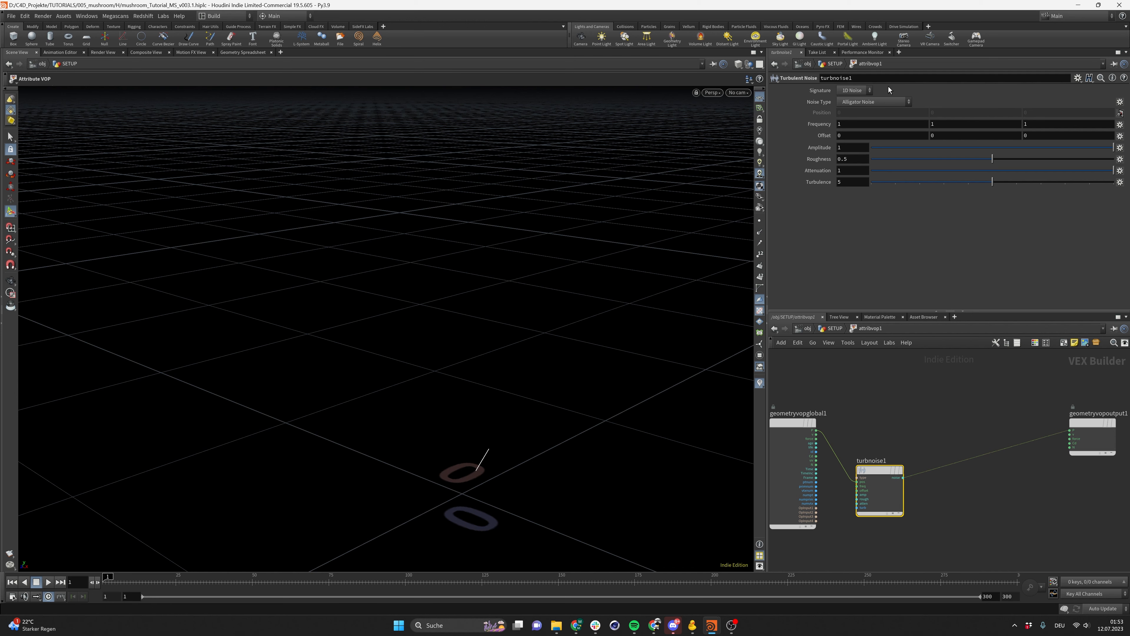
Set the Turbulent Noise signature to 3D Noise
click(861, 90)
click(855, 110)
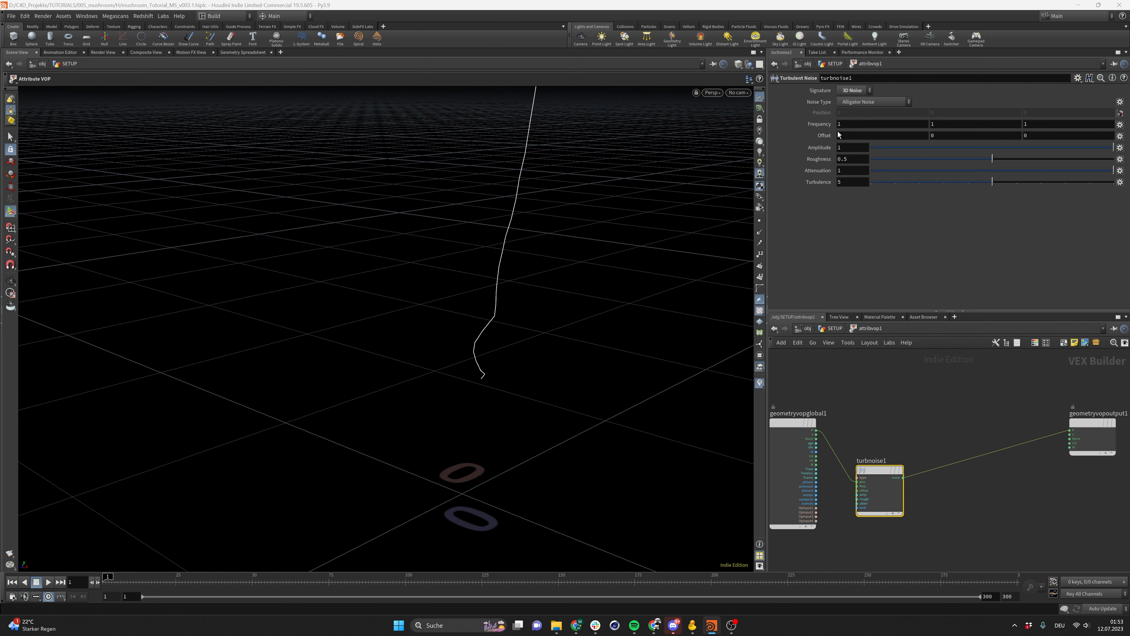
alt+drag(480, 300, 511, 365)
click(861, 91)
click(850, 103)
mouse_move(489, 465)
alt+mouse_down()
mouse_move(570, 420)
mouse_move(676, 439)
mouse_move(641, 371)
mouse_move(679, 396)
mouse_move(766, 299)
alt+mouse_up()
click(855, 90)
click(852, 106)
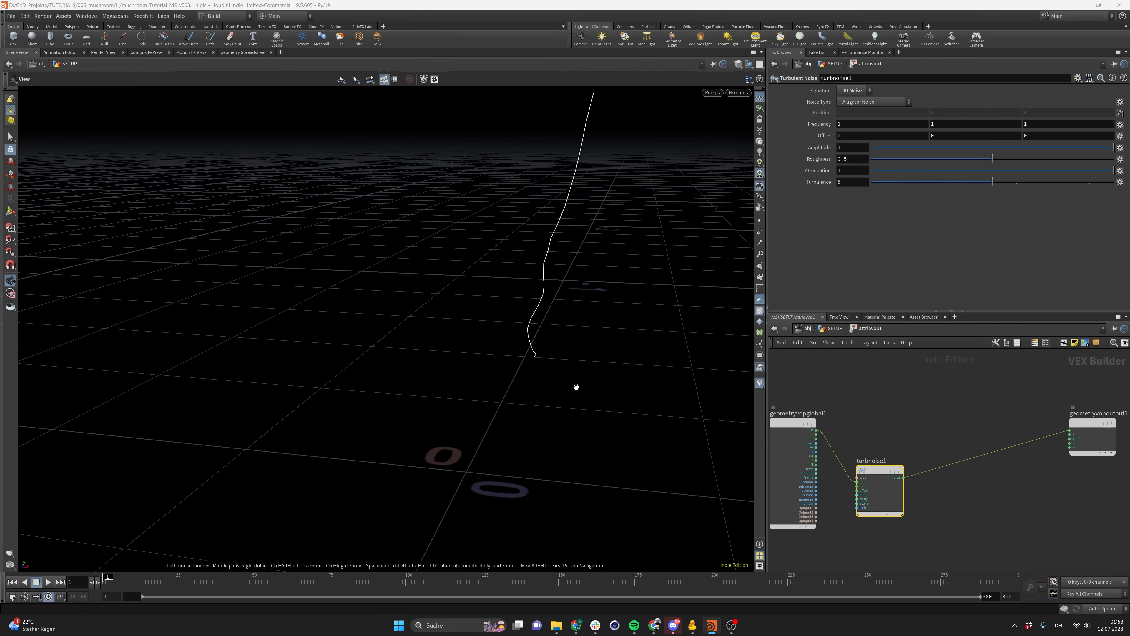
alt+drag(575, 386, 525, 366)
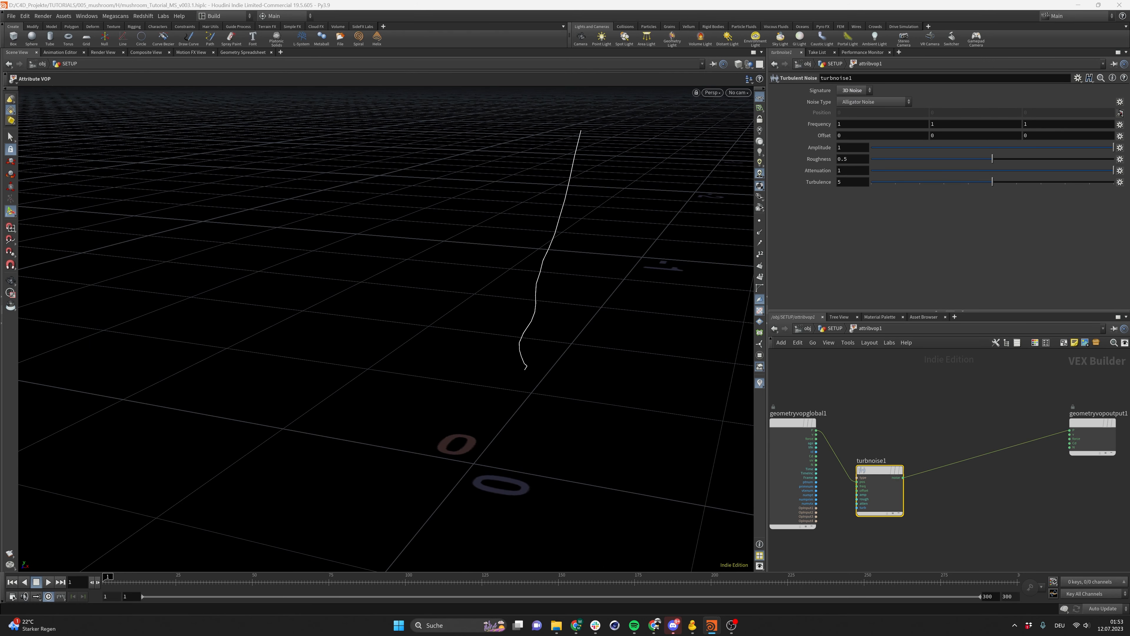
Add a Bind node and set its name to curveu
scroll(971, 432, down, 3)
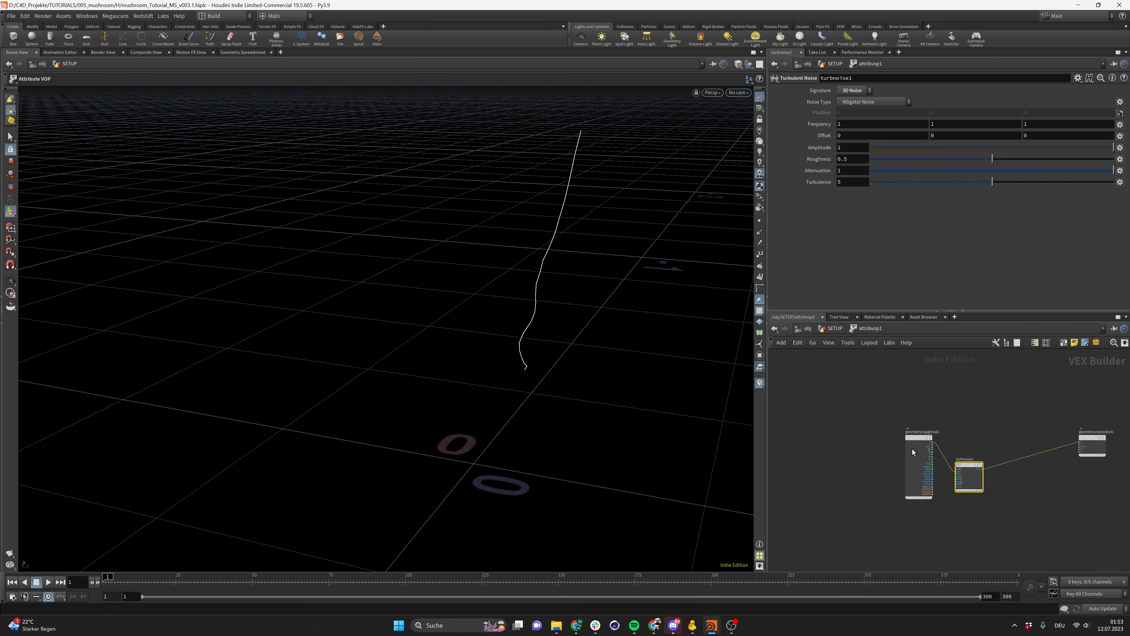
drag(912, 444, 883, 437)
scroll(968, 467, up, 2)
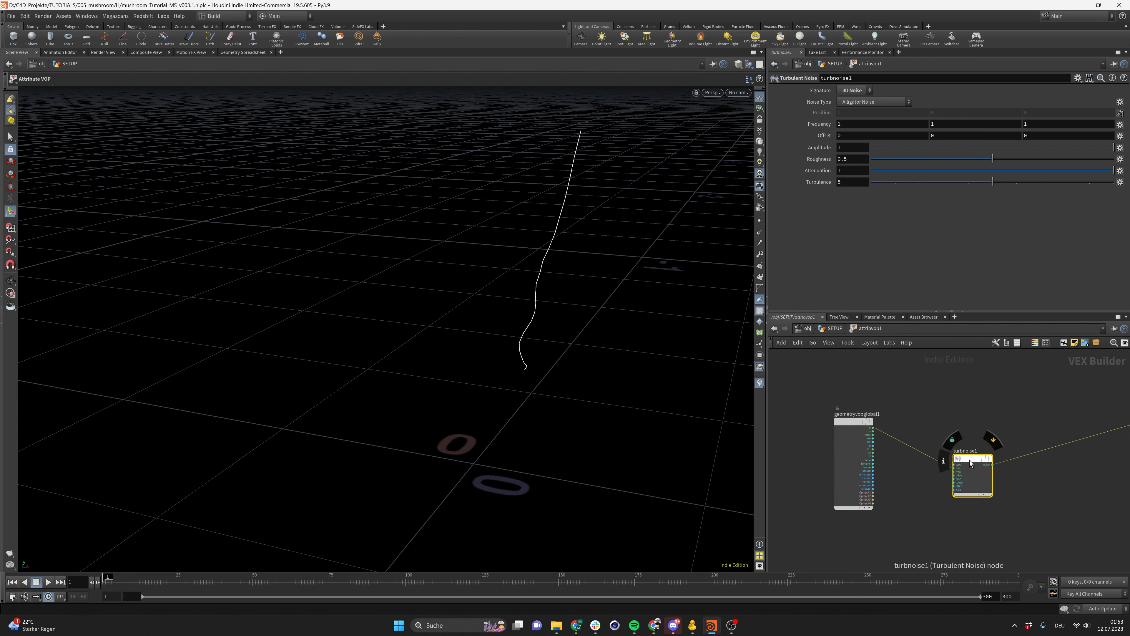
scroll(956, 431, down, 2)
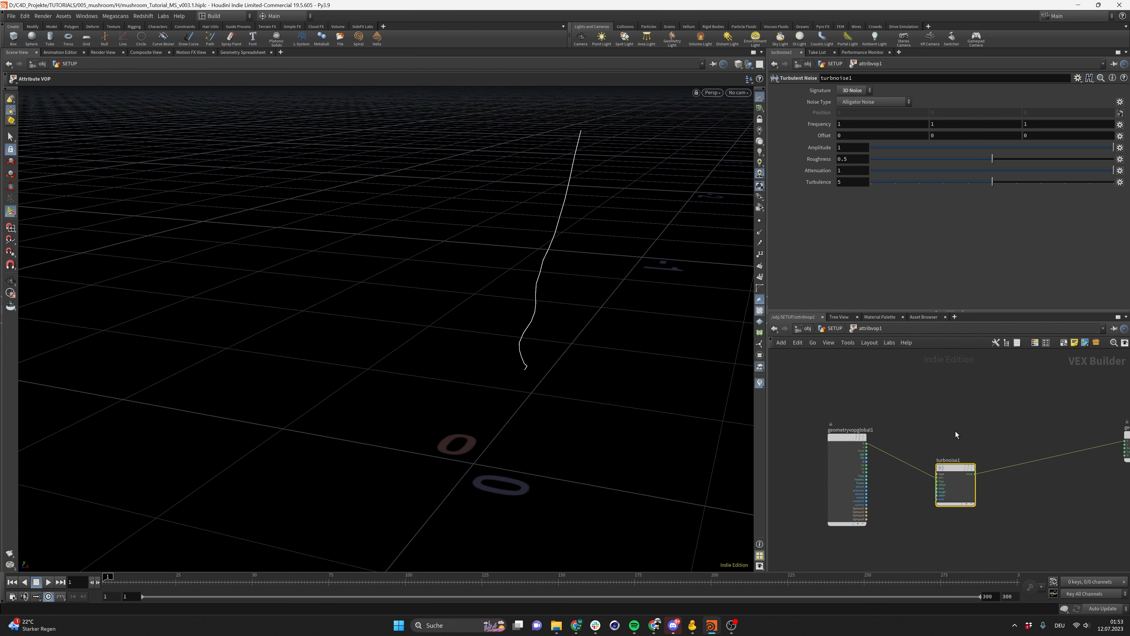
key(Tab)
text(bind)
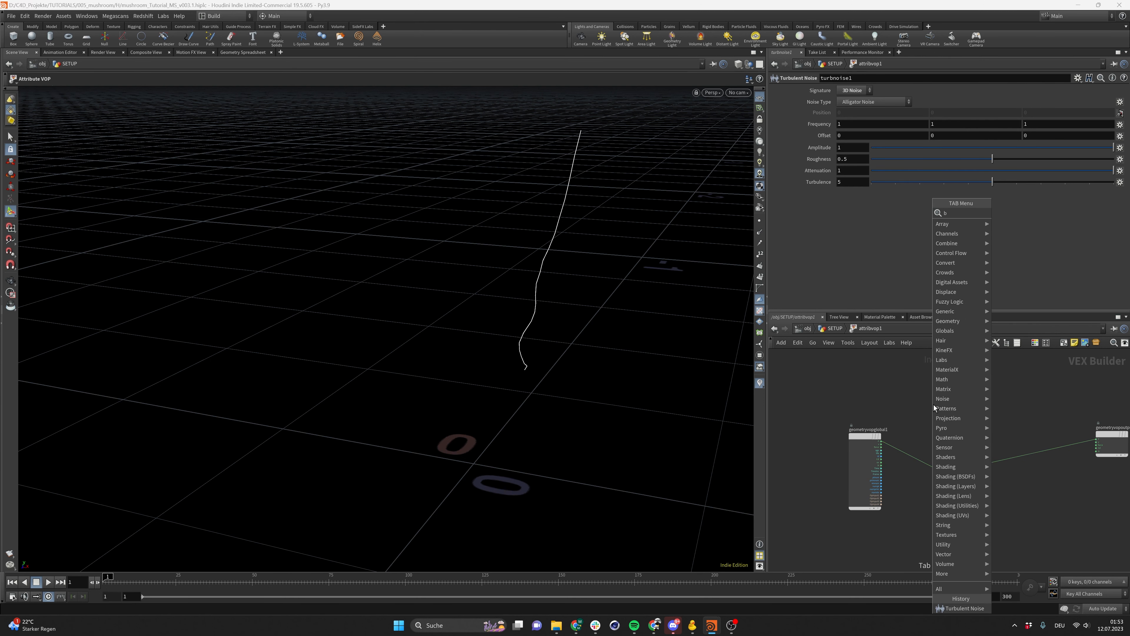
key(Return)
click(933, 405)
drag(933, 405, 866, 403)
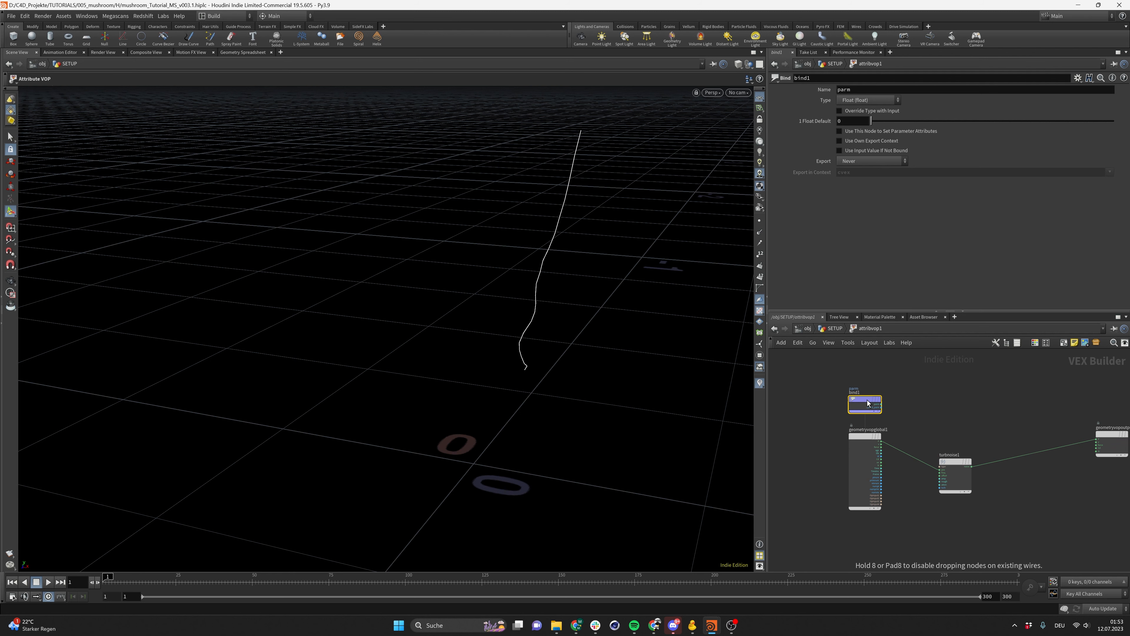
click(866, 89)
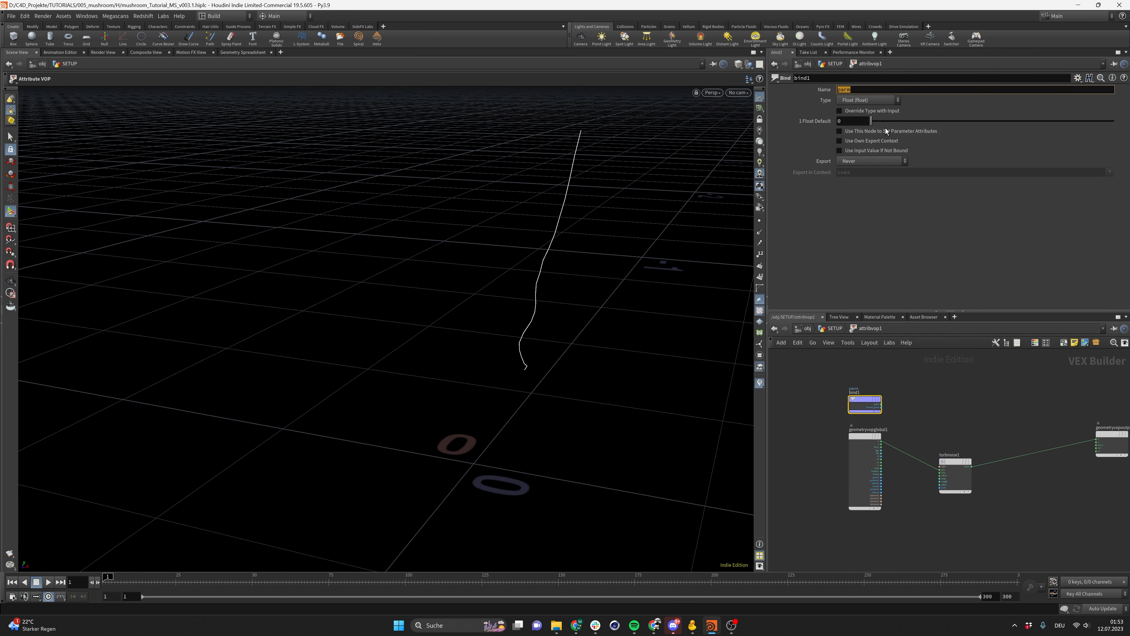
key(BackSpace)
key(BackSpace)
key(BackSpace)
key(BackSpace)
text(curve)
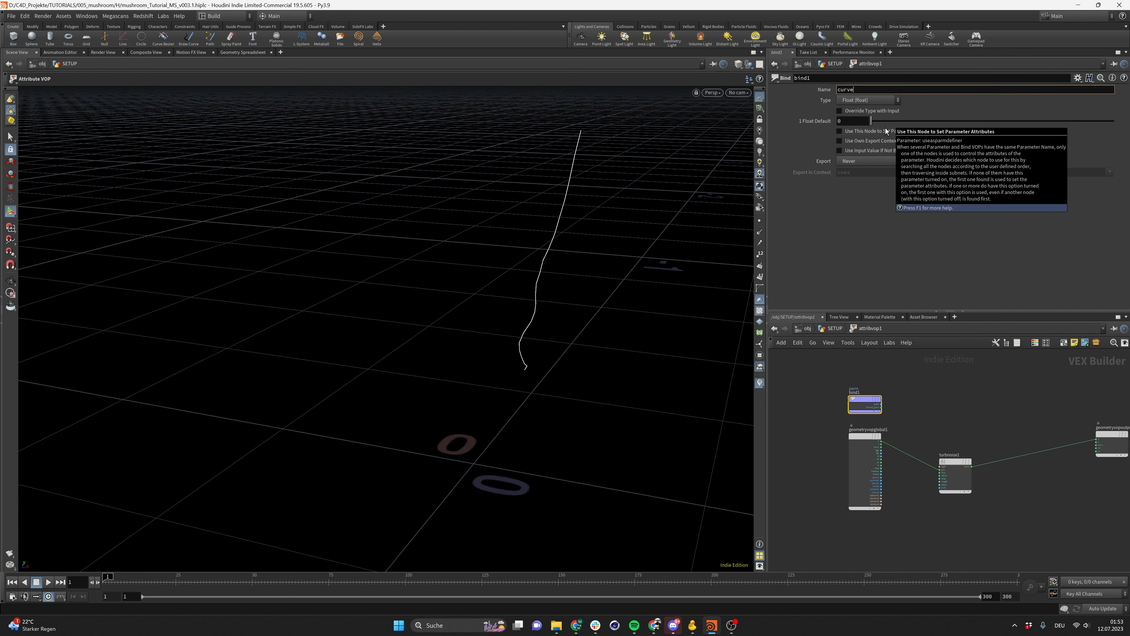
text(u)
key(Return)
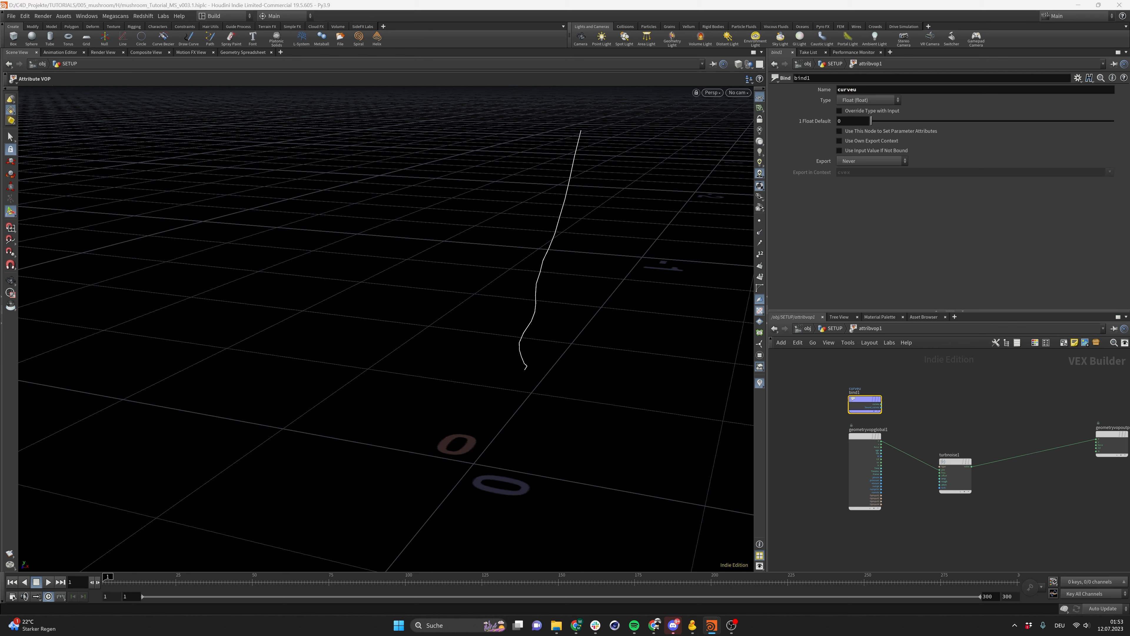
Add a Ramp Parameter node and connect the curveu Bind output into it
key(Tab)
text(ram)
key(Down)
key(Down)
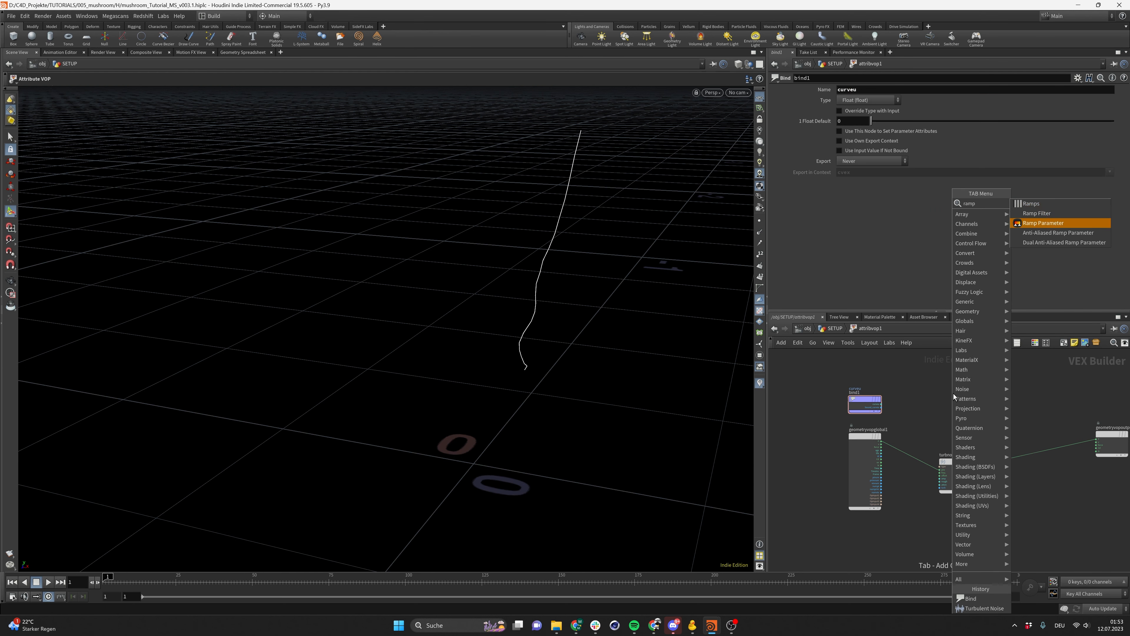
key(Return)
click(954, 393)
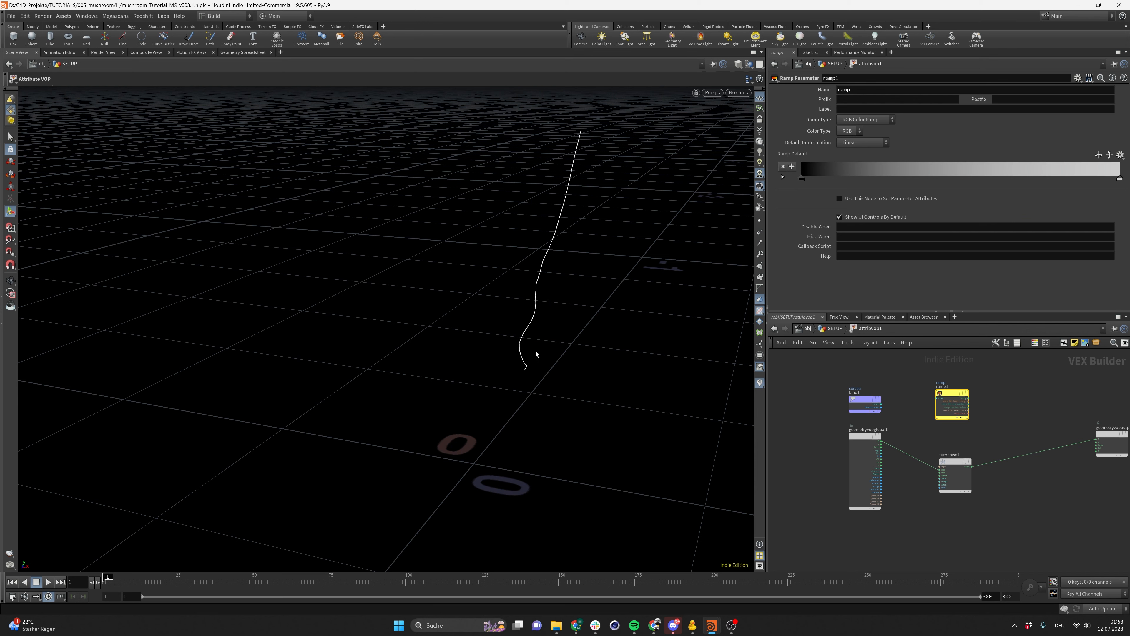
key(Escape)
drag(554, 310, 476, 446)
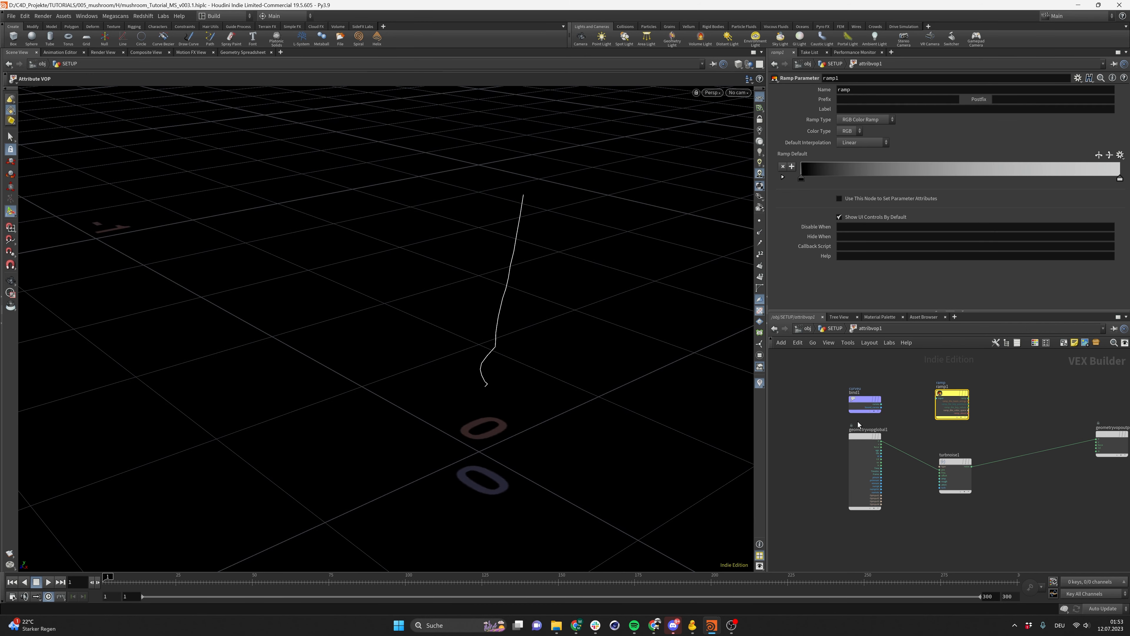
scroll(893, 414, up, 8)
click(868, 392)
click(988, 391)
scroll(1002, 423, down, 6)
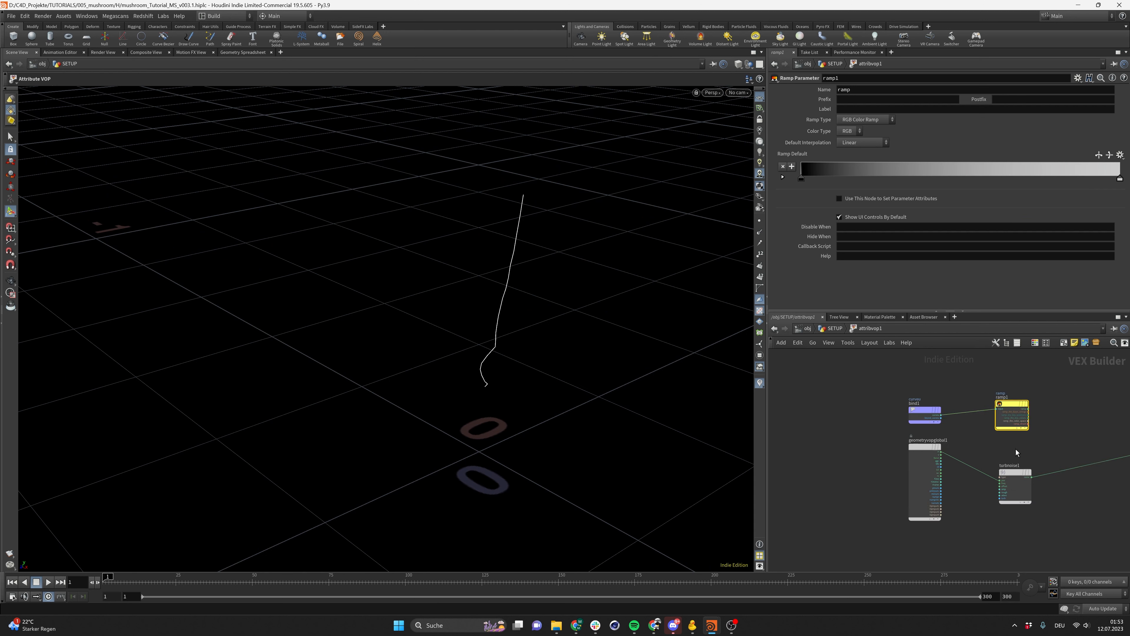
Add a Multiply node combining the noise and the ramp, and wire its product into the output position
key(Tab)
mouse_move(1060, 418)
text(multiply)
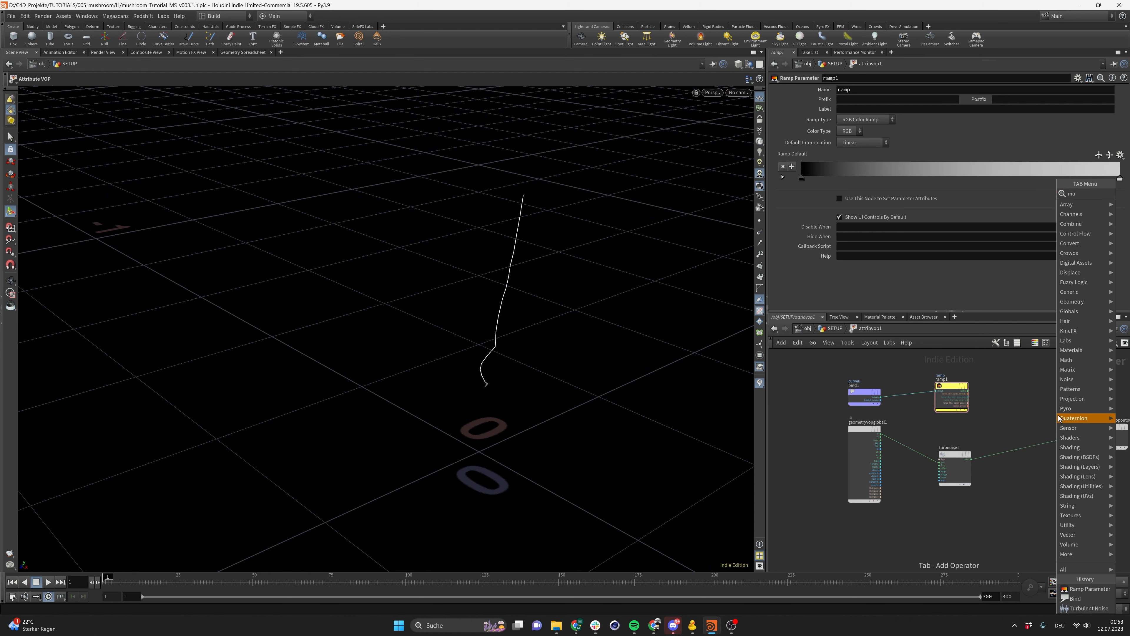
key(Return)
click(1057, 415)
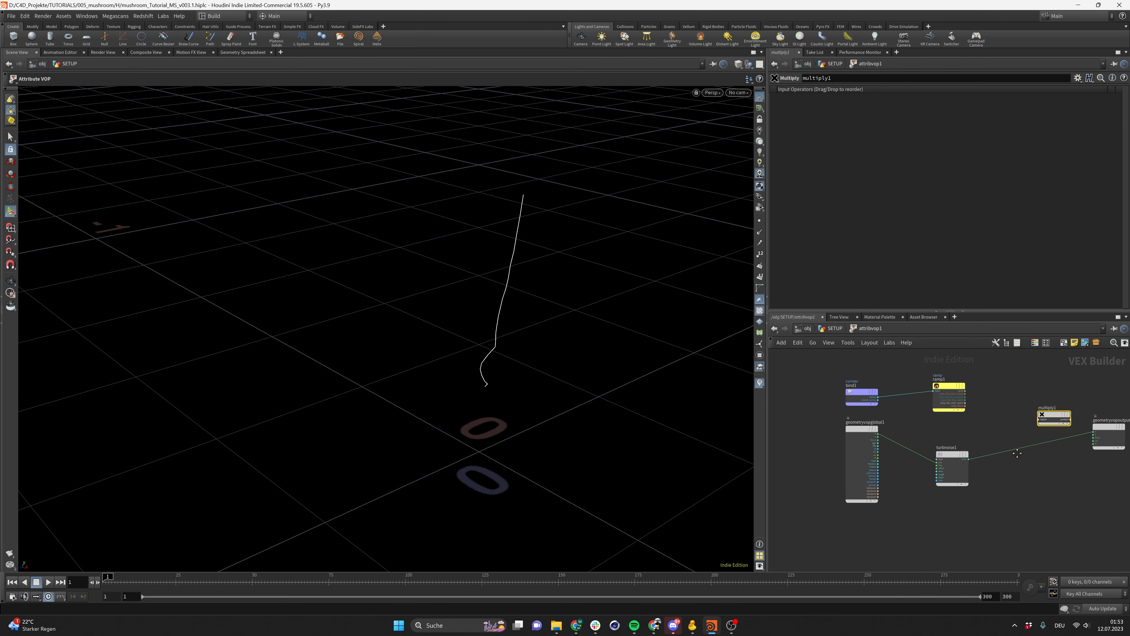
middle_drag(1021, 453, 955, 462)
drag(905, 468, 976, 428)
drag(902, 399, 1031, 441)
alt+drag(462, 384, 552, 387)
middle_drag(1065, 444, 984, 432)
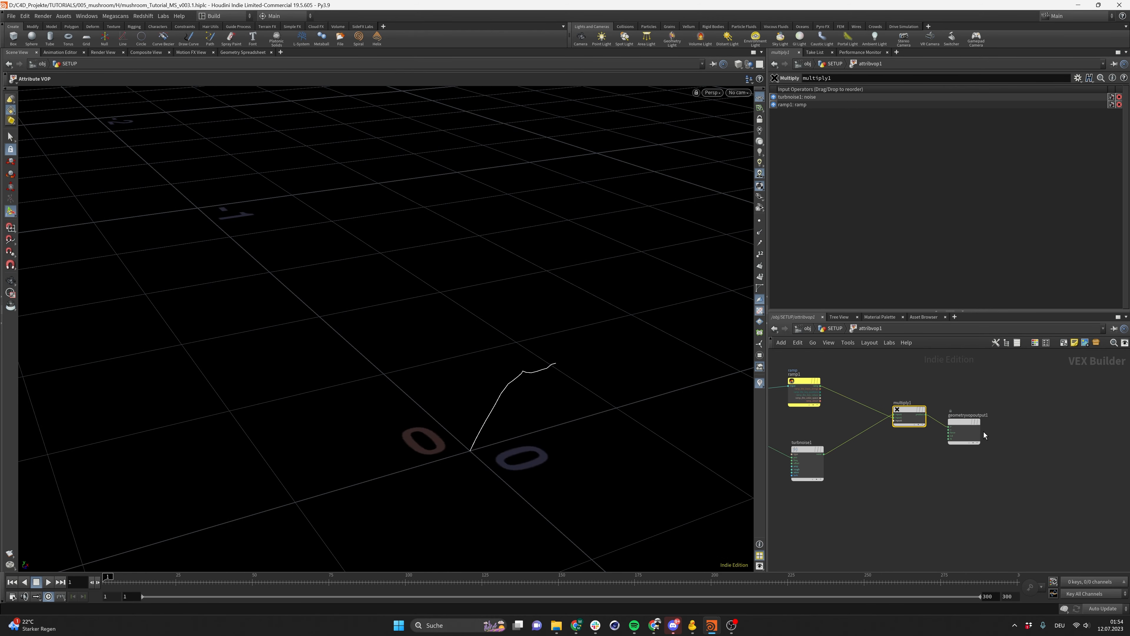
Add an Add node summing the global position P with the multiplied noise and feed it into the output position
drag(968, 425, 1041, 419)
middle_drag(958, 462, 980, 487)
scroll(878, 489, down, 2)
middle_drag(878, 489, 954, 457)
scroll(904, 453, up, 4)
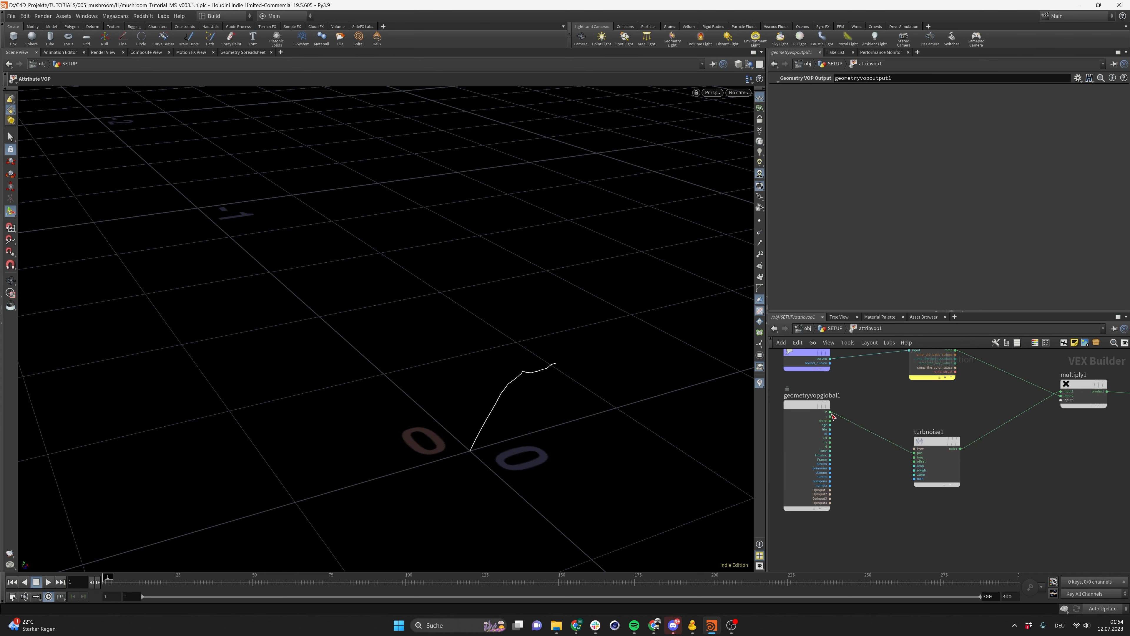
click(830, 412)
middle_drag(983, 418, 957, 409)
key(Tab)
text(add)
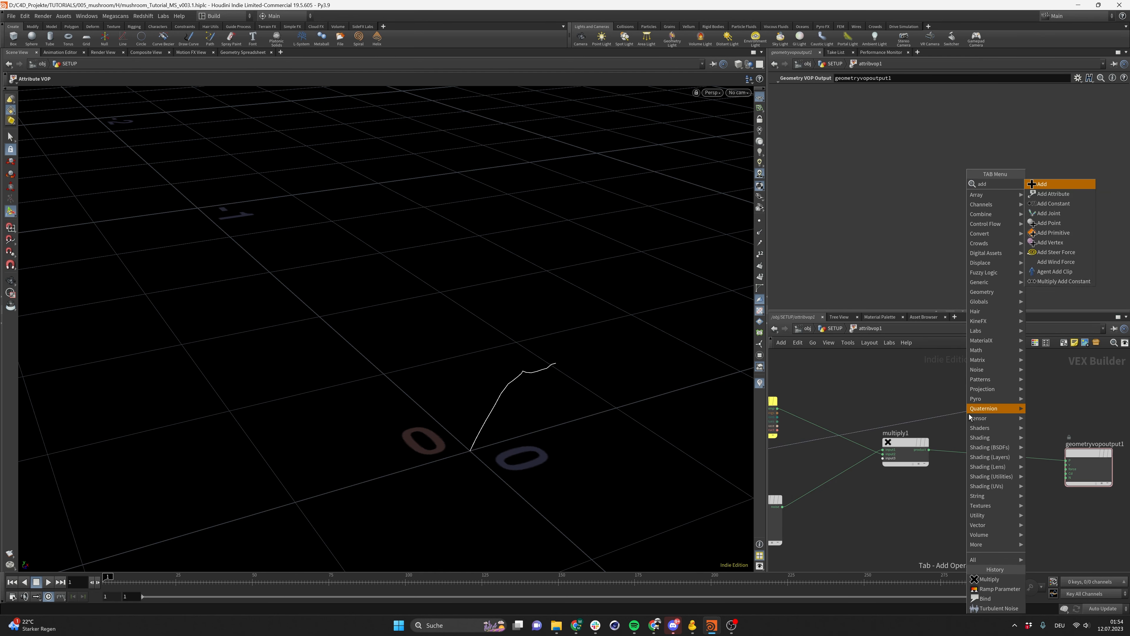
key(Return)
scroll(530, 380, up, 2)
alt+drag(530, 380, 595, 379)
click(929, 450)
click(944, 423)
click(991, 419)
click(1066, 460)
alt+drag(506, 327, 214, 307)
drag(909, 449, 870, 478)
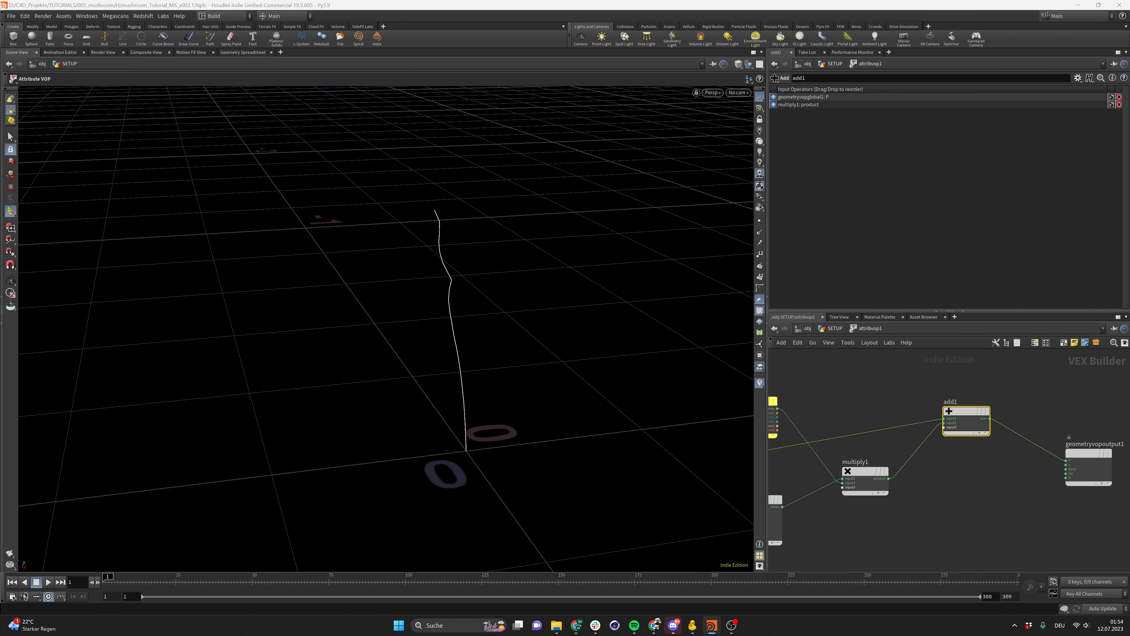
Promote the Turbulent Noise's type, frequency, offset, amplitude, roughness, attenuation and turbulence inputs to parameters
middle_drag(823, 528, 980, 499)
click(930, 478)
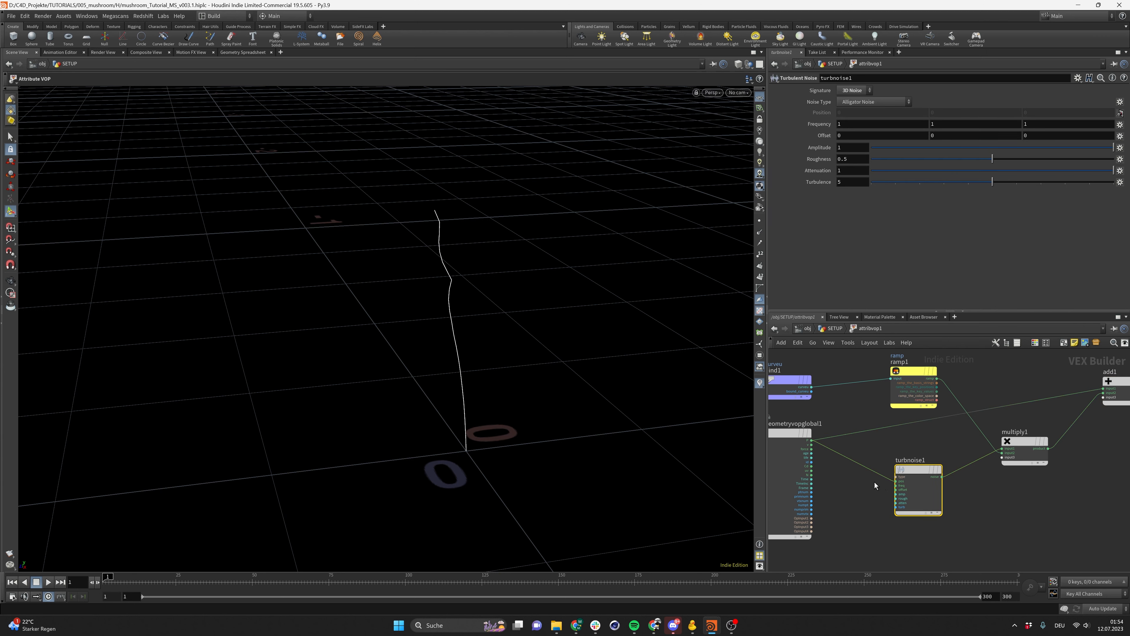
scroll(896, 483, up, 3)
right_click(898, 479)
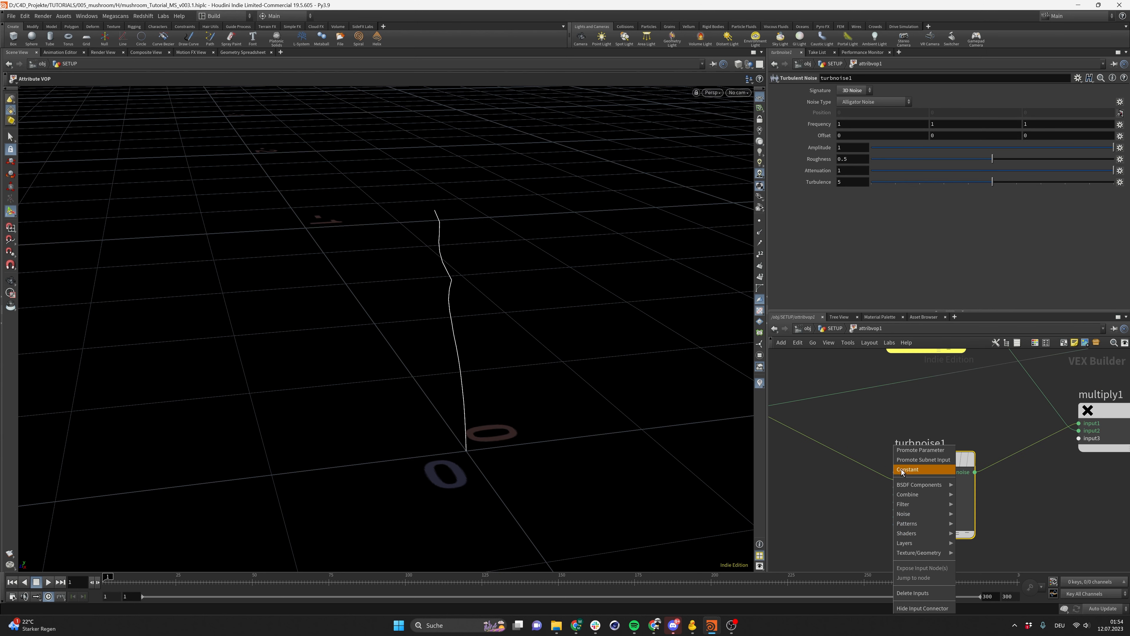
click(930, 451)
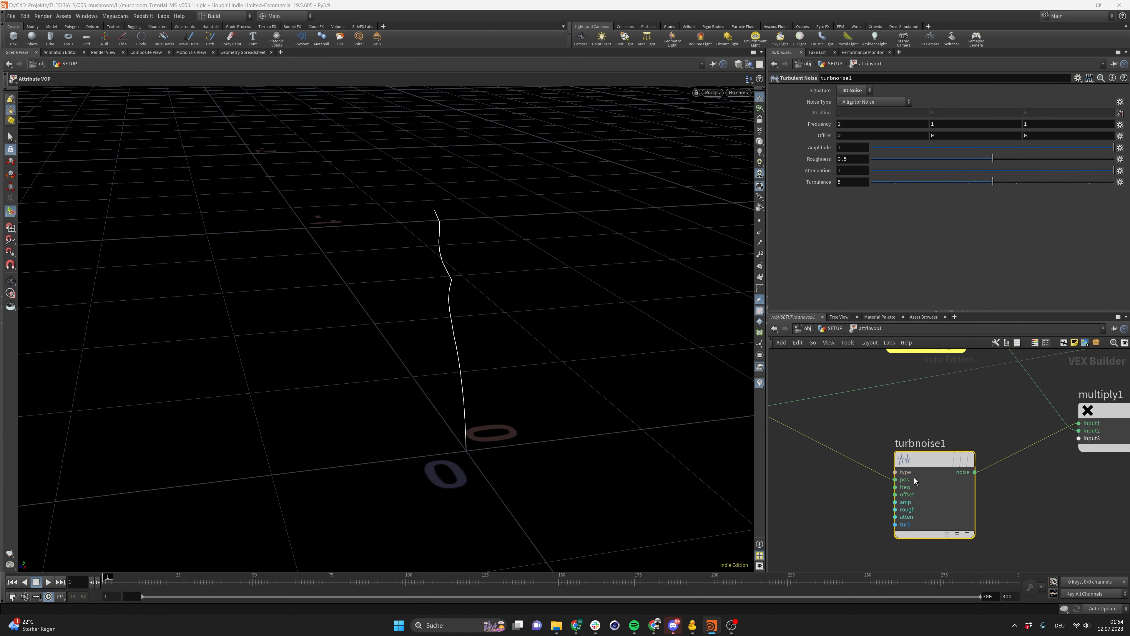
right_click(901, 489)
click(931, 460)
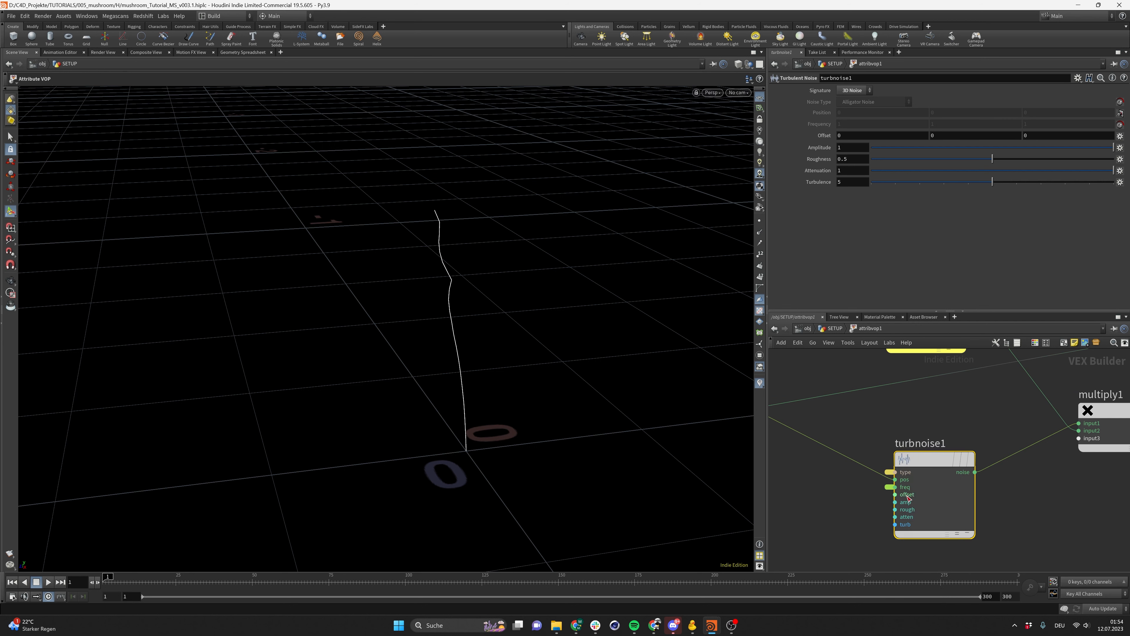
right_click(906, 494)
click(936, 454)
scroll(908, 506, up, 1)
right_click(908, 506)
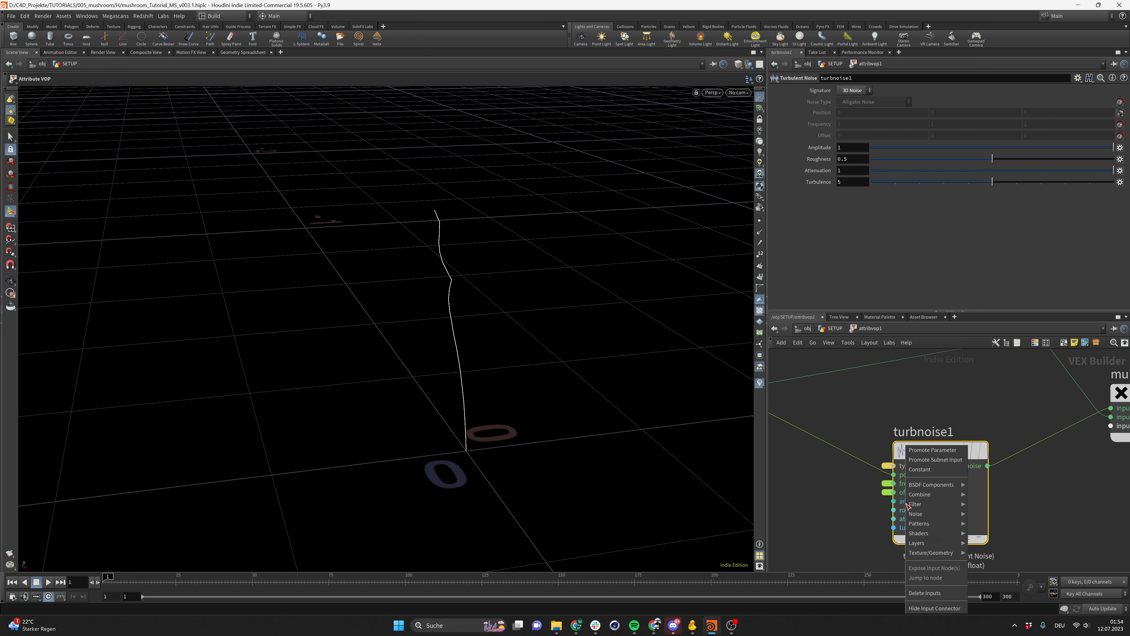
click(936, 461)
right_click(903, 510)
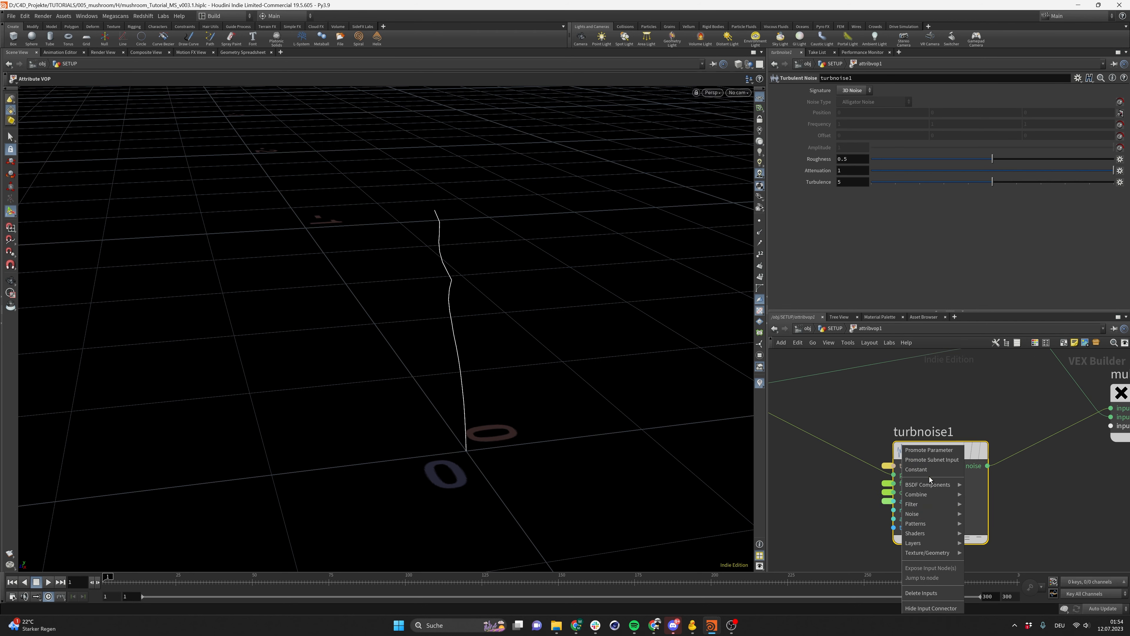
click(933, 454)
right_click(903, 519)
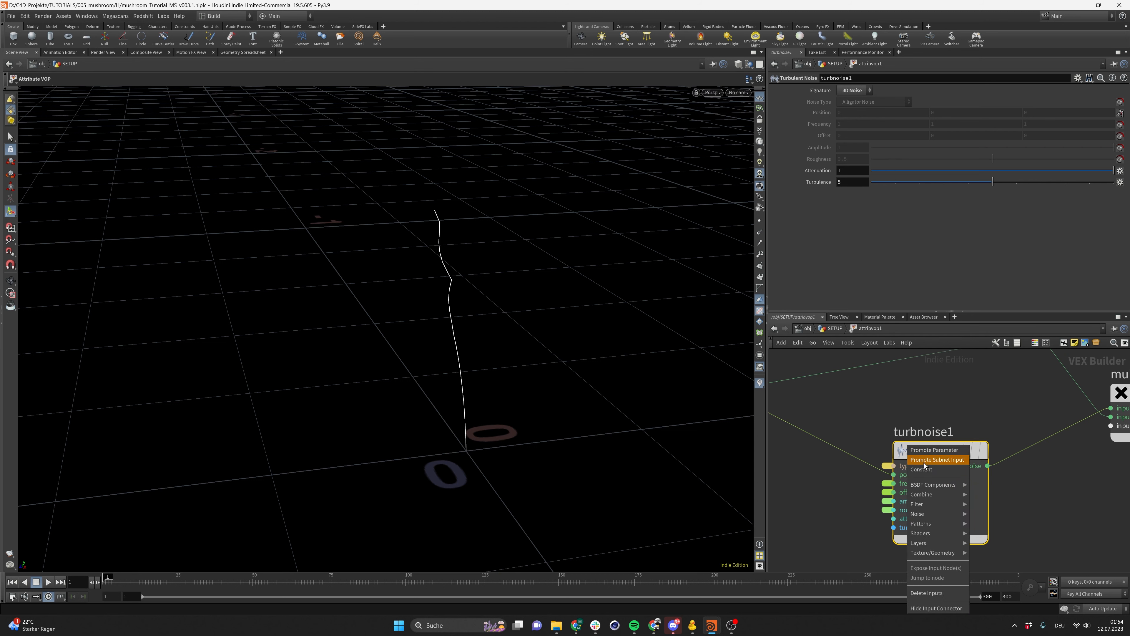
click(936, 451)
right_click(903, 528)
click(937, 451)
Return to the geometry level and review the Attribute VOP's promoted ramp and noise parameters
scroll(941, 457, down, 3)
click(839, 331)
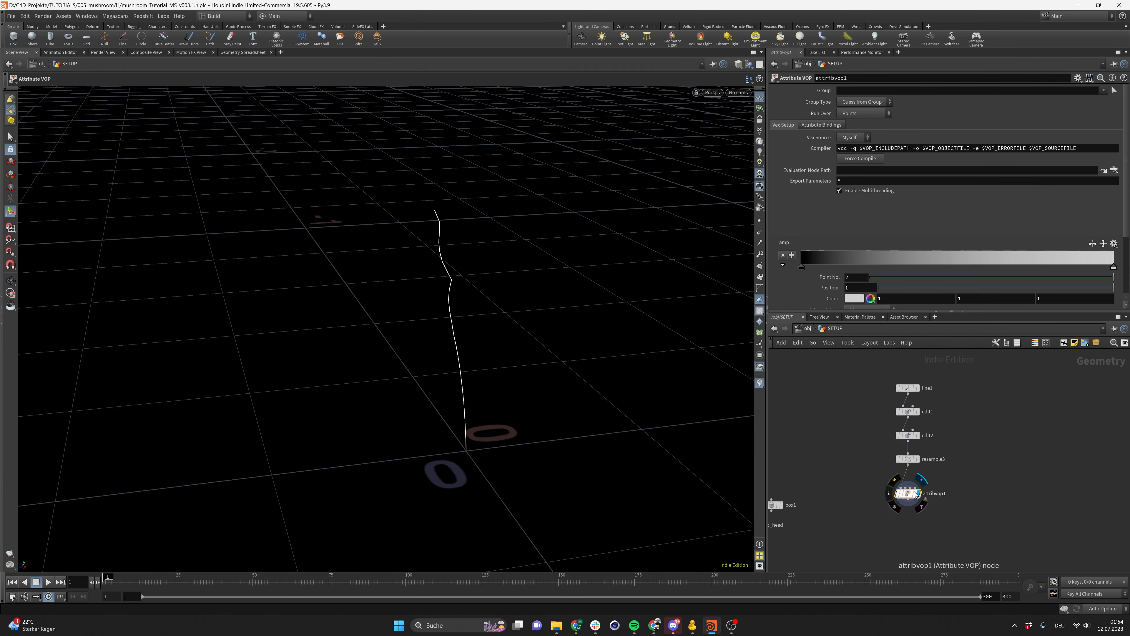
scroll(828, 242, down, 3)
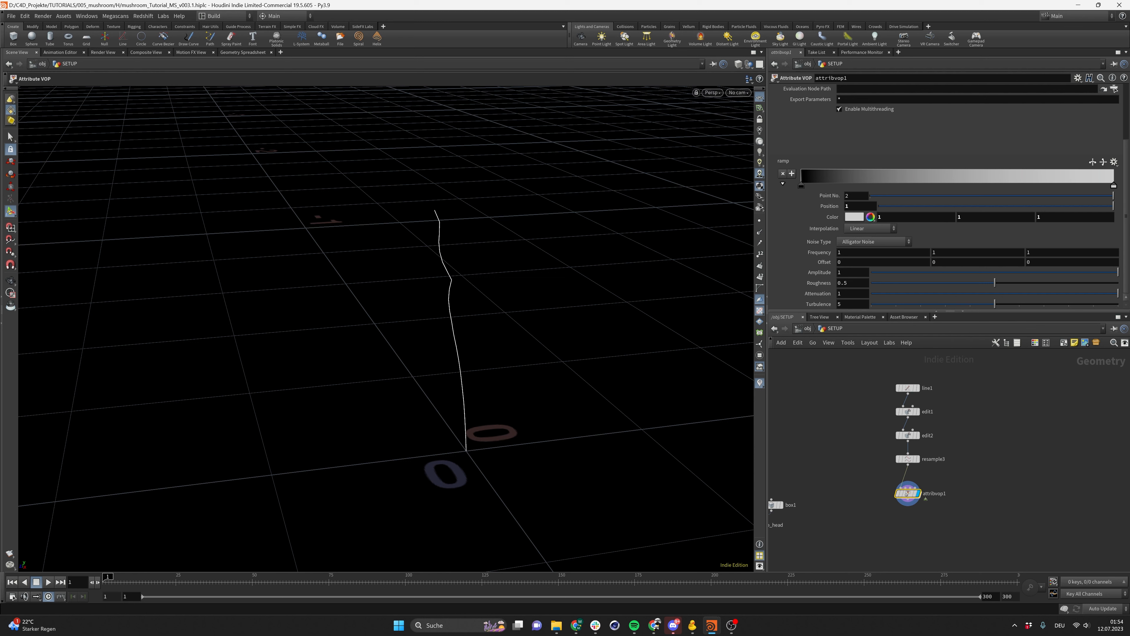
Set the noise Offset's first component to the expression $FF/100 so the noise animates over time
drag(846, 263, 819, 262)
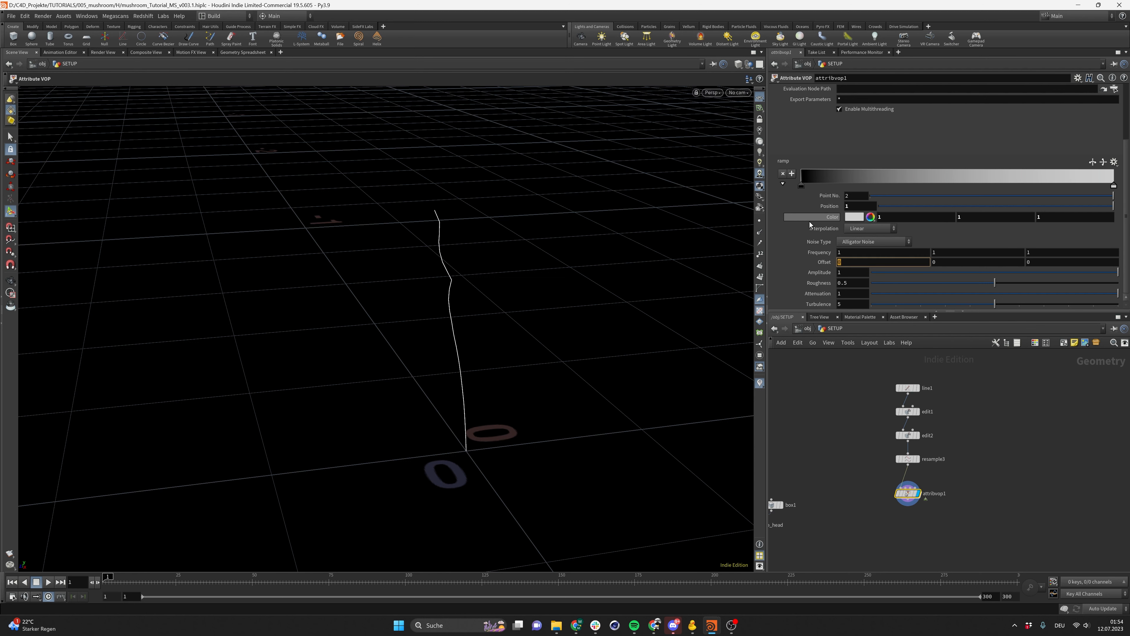
text($FF)
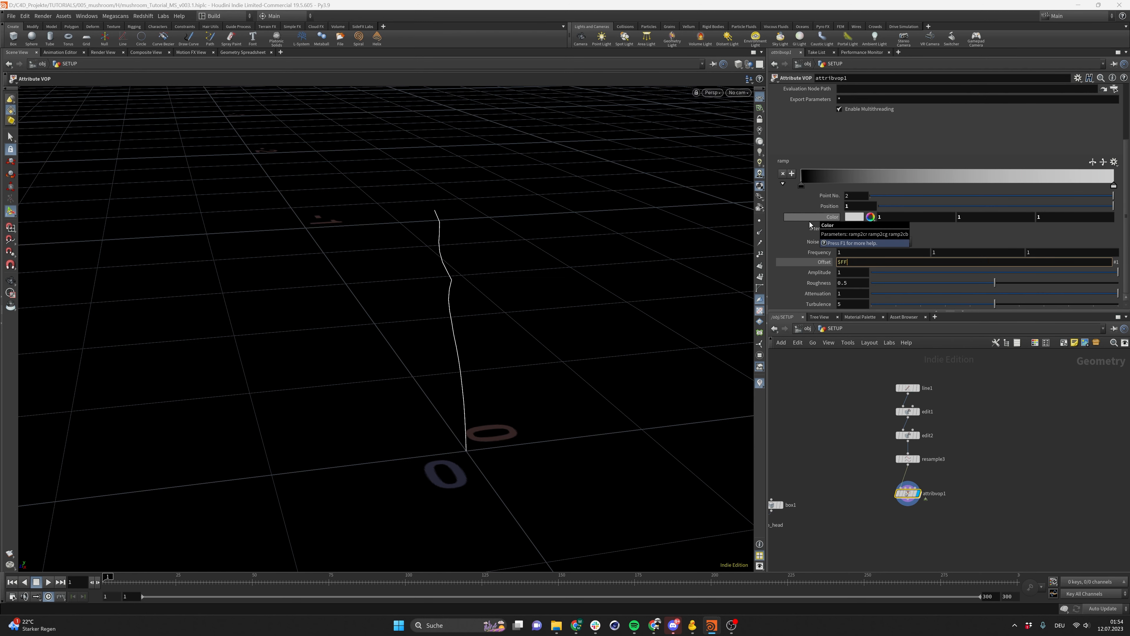
text(/100)
key(Return)
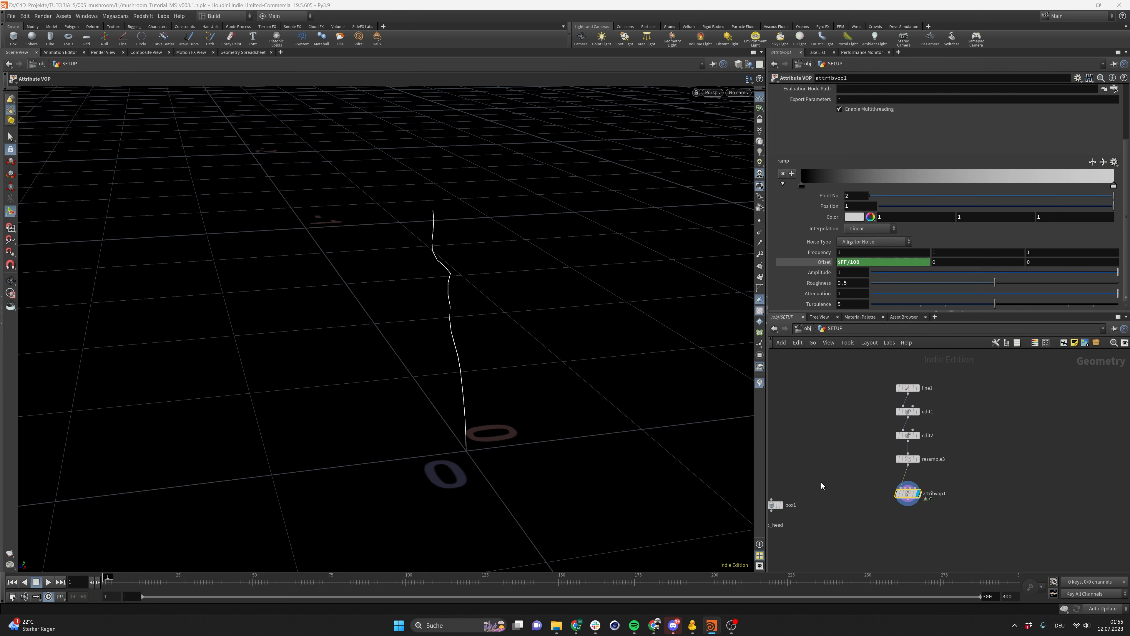
Preview the animated stem noise over the timeline and save the scene
click(45, 587)
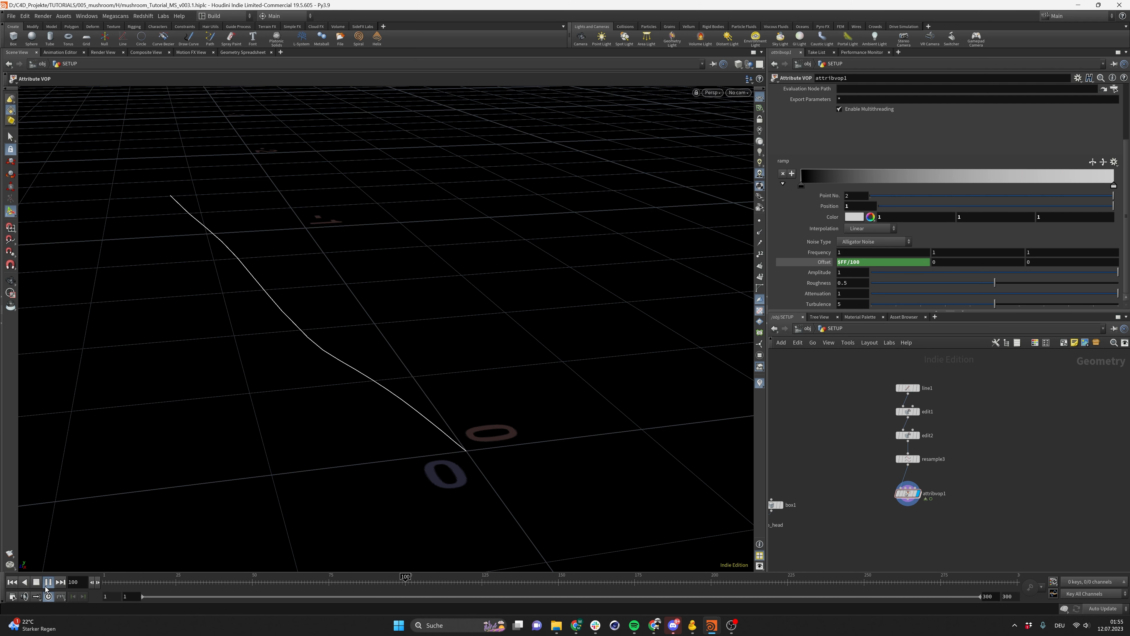
click(45, 587)
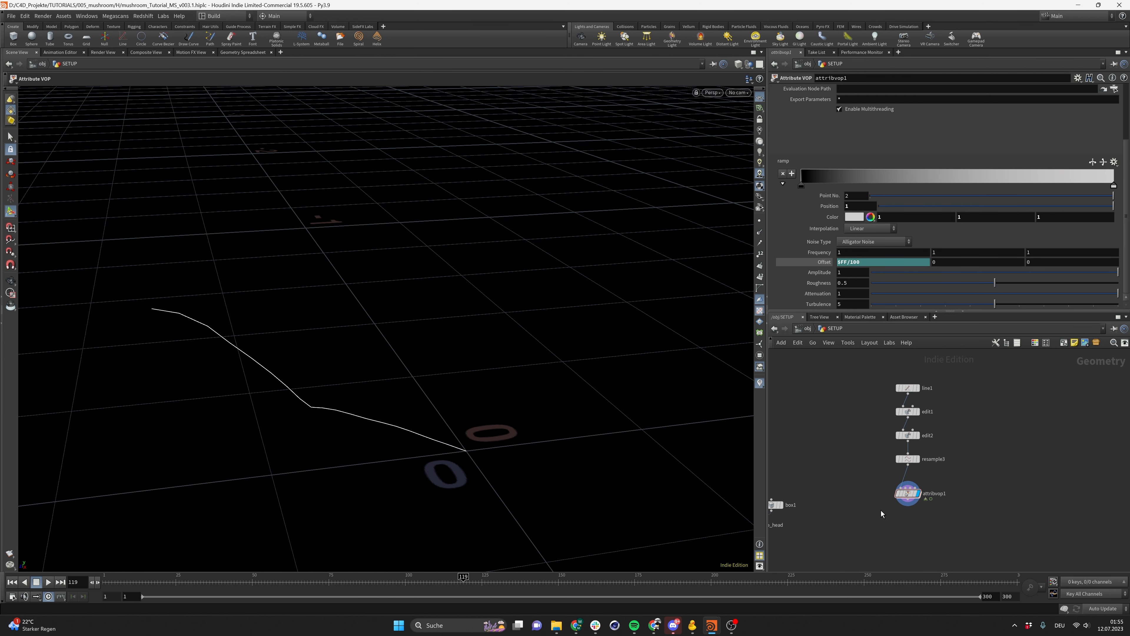
key(ctrl+s)
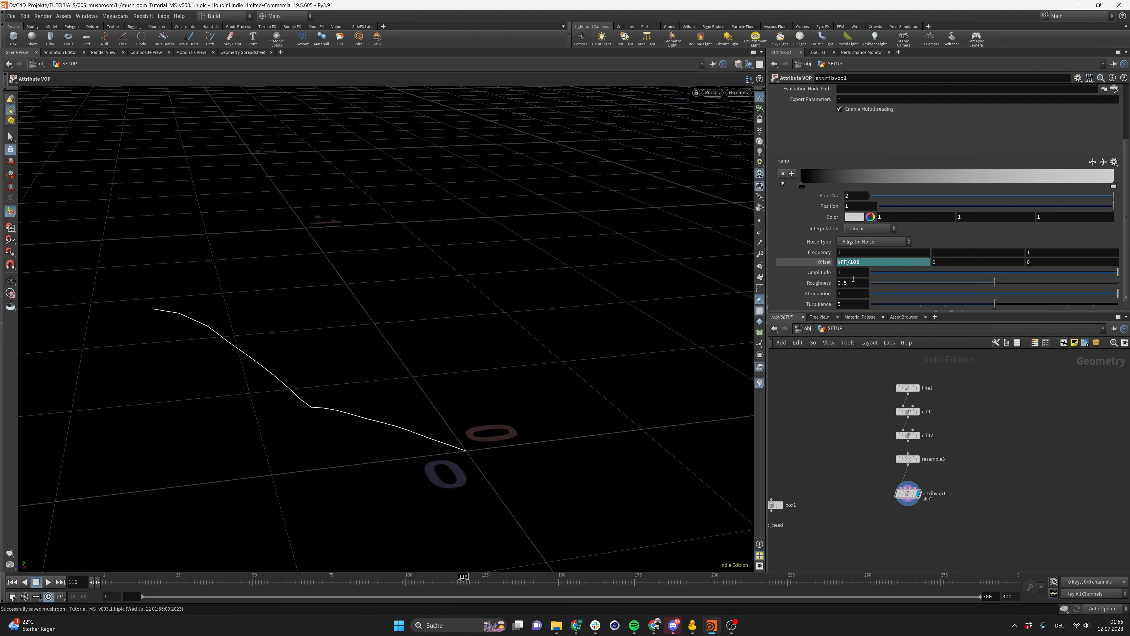
Set the noise amplitude to 0.25 and the roughness to 0.1, returning to the first frame
text(0.25)
key(Return)
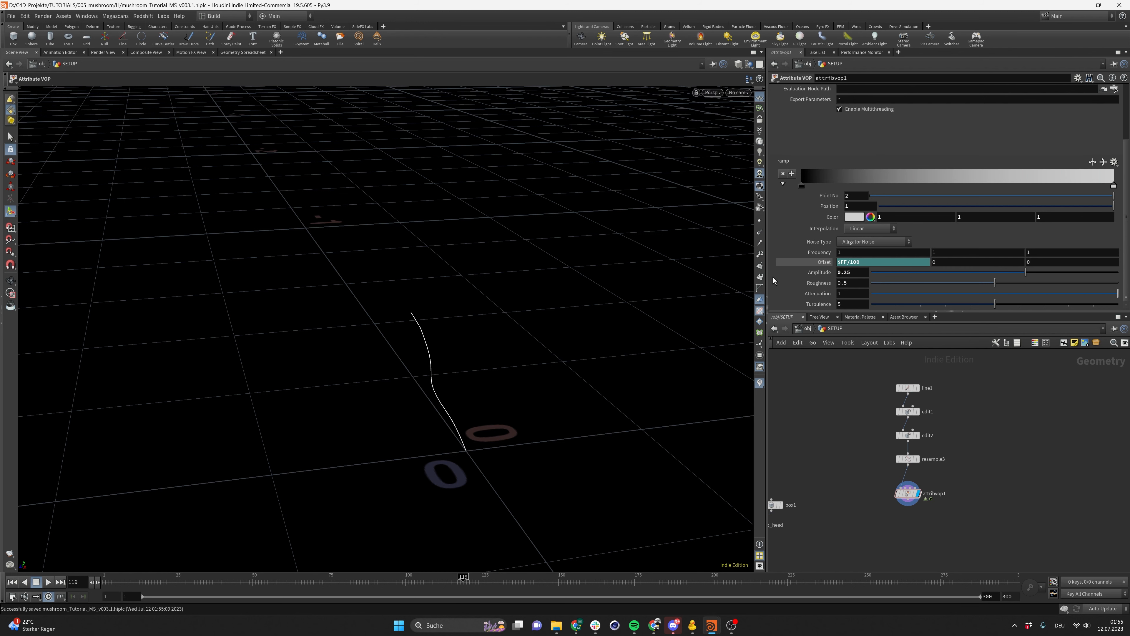
click(854, 283)
text(0.1)
key(Return)
click(13, 581)
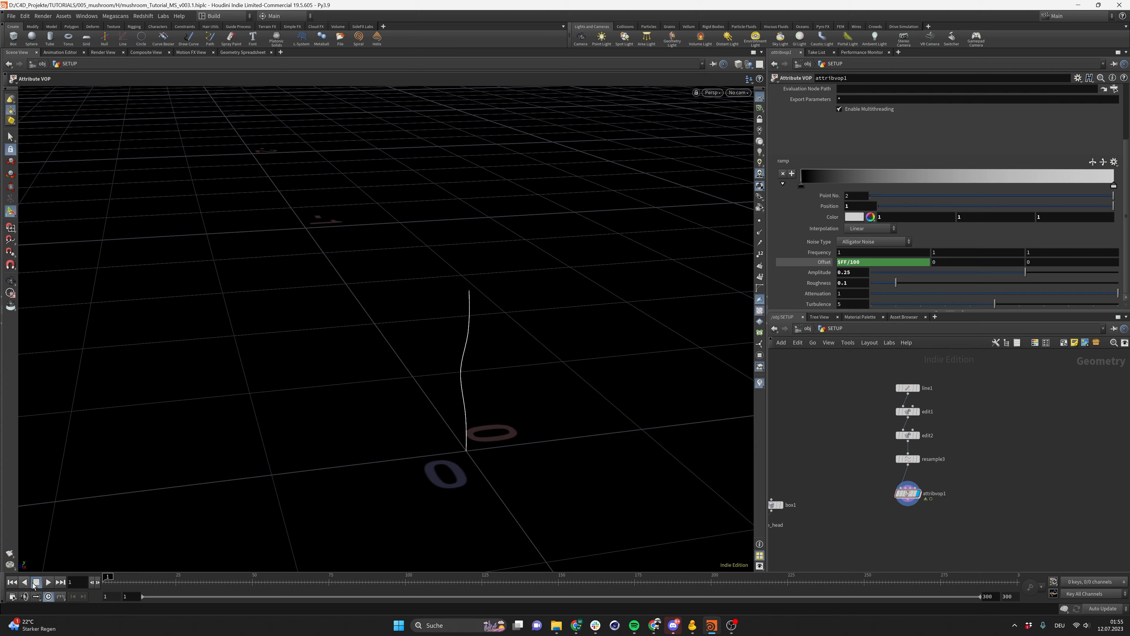
Return from the ramp parameter inside the VOP network to the geometry level
alt+drag(502, 414, 343, 397)
drag(476, 385, 319, 374)
drag(502, 404, 457, 411)
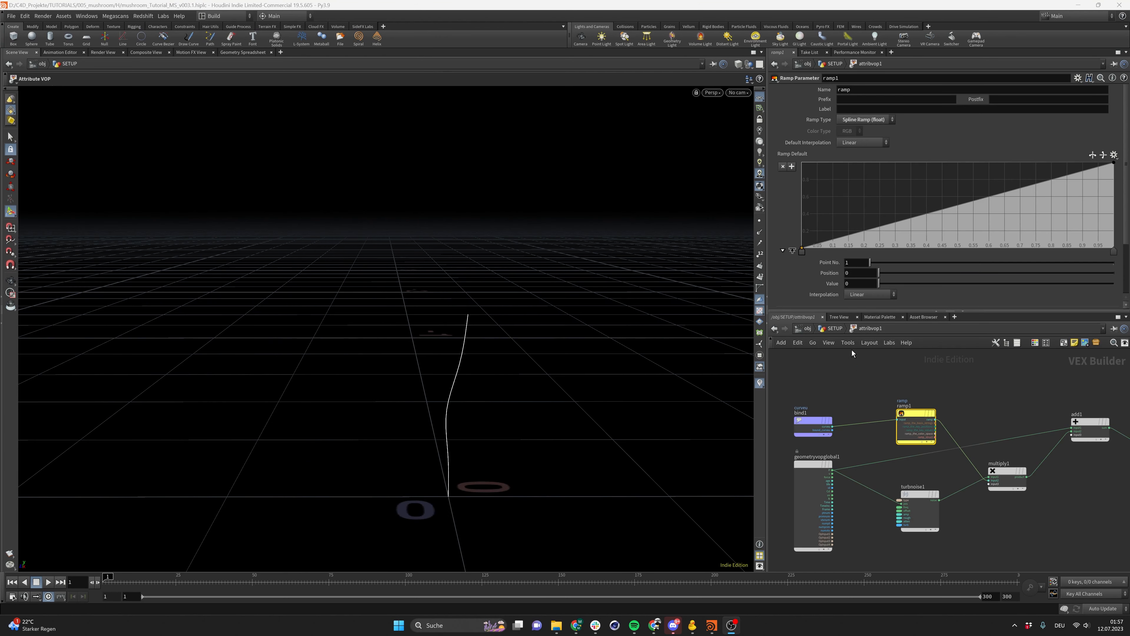
click(837, 330)
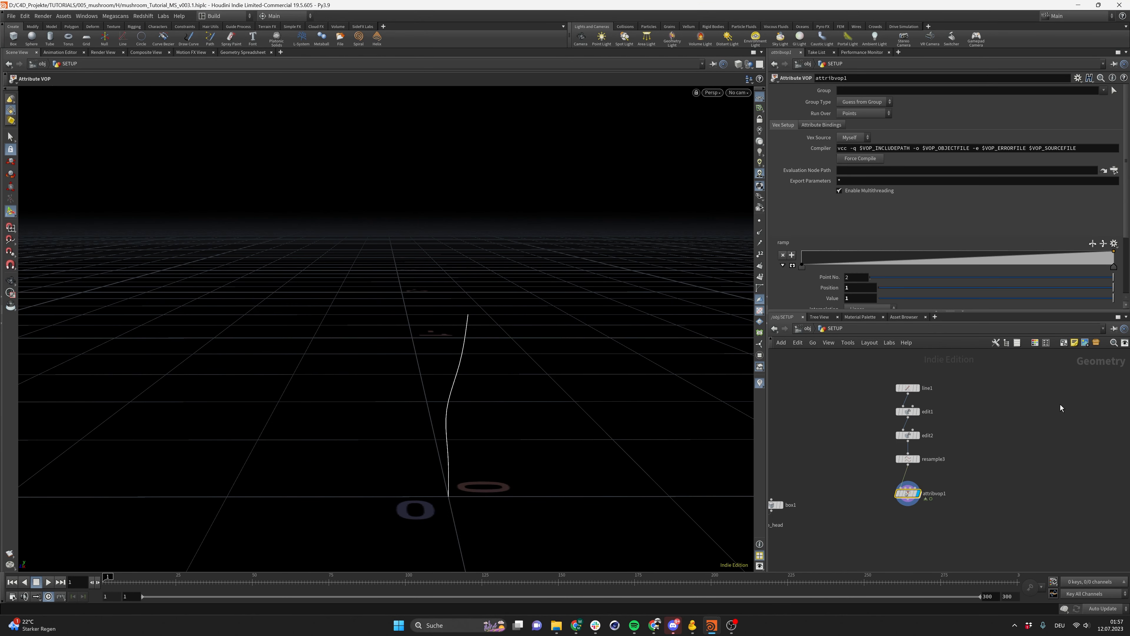
Drag the ramp's first point along the ramp to a position of about 0.45
drag(133, 581, 296, 582)
alt+drag(470, 477, 442, 475)
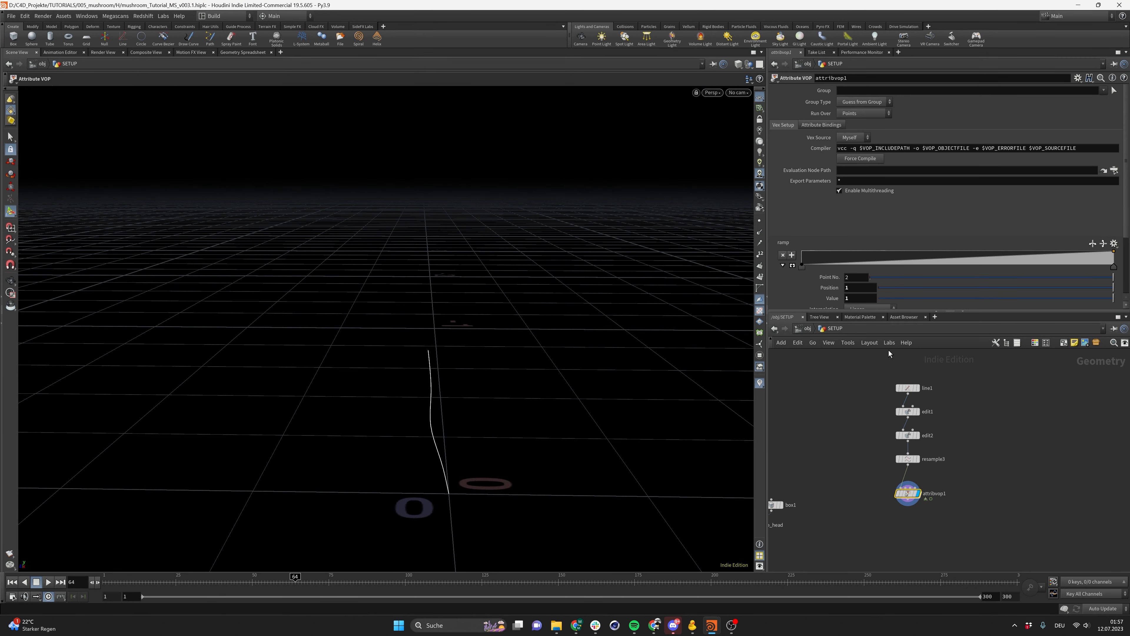
mouse_move(1116, 267)
mouse_down()
mouse_move(956, 258)
mouse_move(987, 248)
mouse_move(894, 261)
mouse_move(1114, 261)
mouse_up()
drag(803, 270, 923, 274)
alt+drag(538, 416, 447, 481)
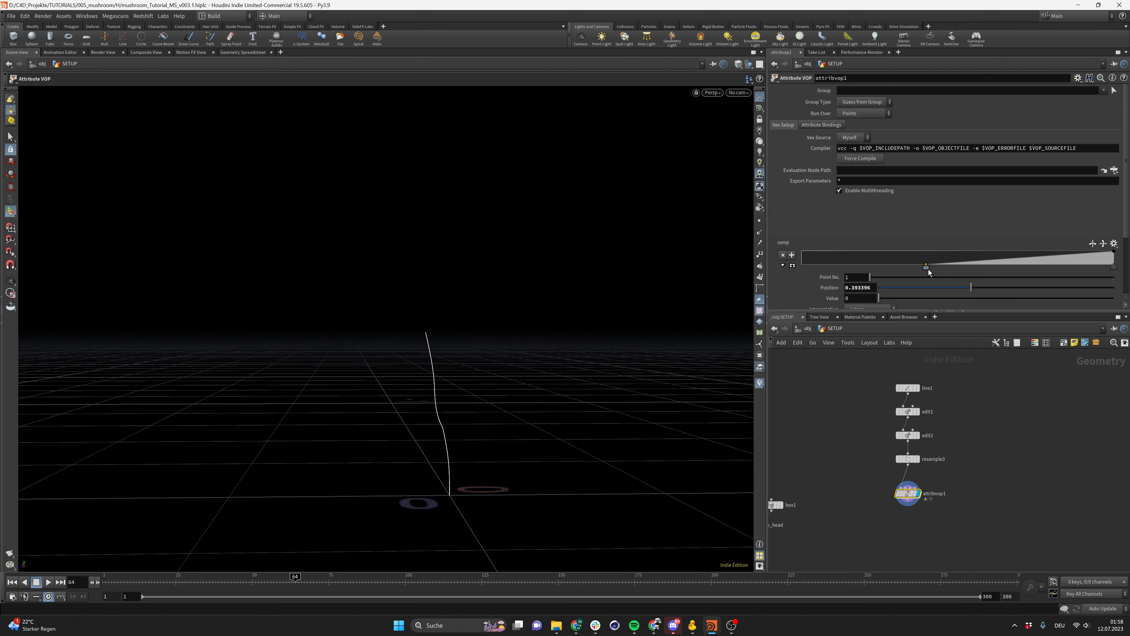
mouse_move(928, 272)
mouse_down()
mouse_move(1110, 270)
mouse_move(910, 270)
mouse_move(968, 271)
mouse_move(919, 272)
mouse_move(943, 274)
mouse_up()
Play back the animation and orbit around the stem to review the noise motion
alt+drag(414, 465, 340, 498)
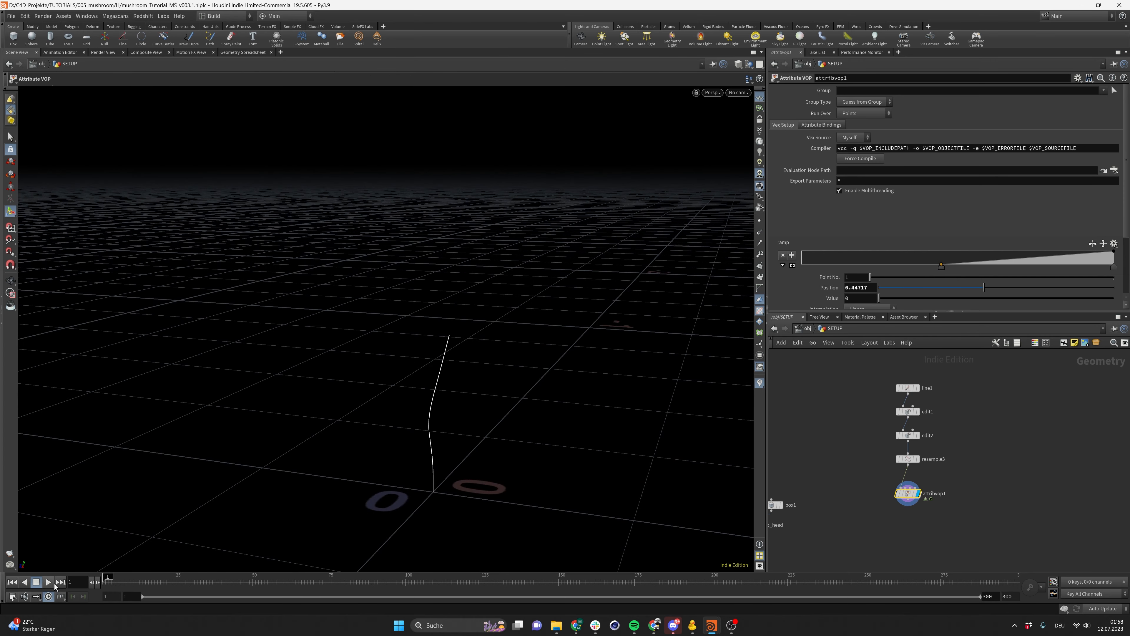
alt+drag(434, 462, 444, 489)
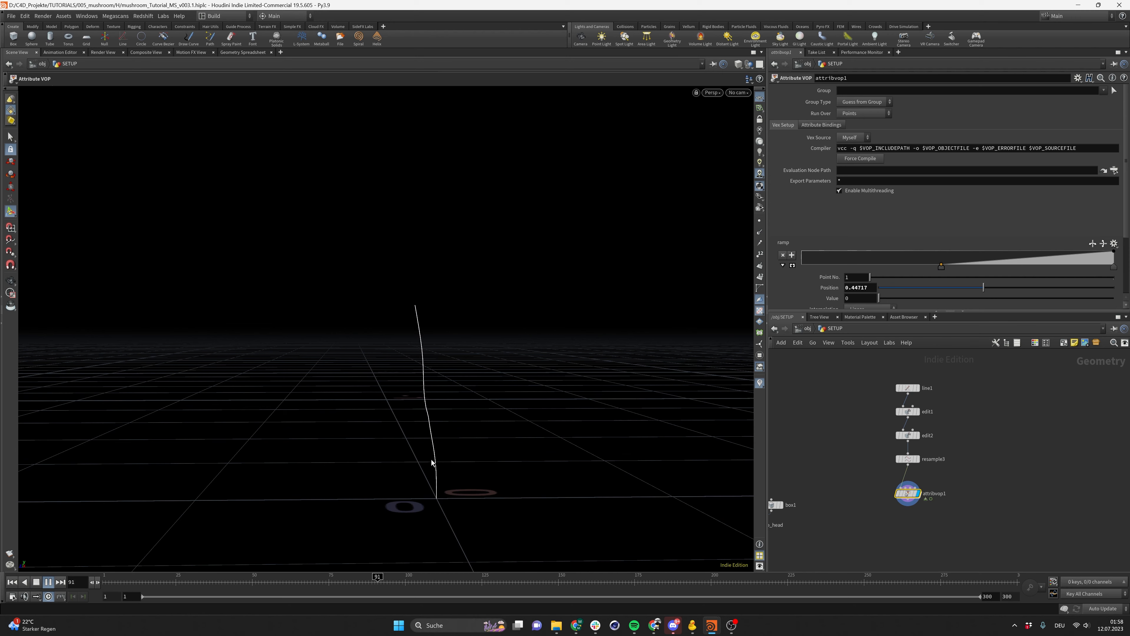
mouse_move(448, 450)
alt+mouse_down()
mouse_move(434, 462)
mouse_move(530, 449)
mouse_move(435, 456)
alt+mouse_up()
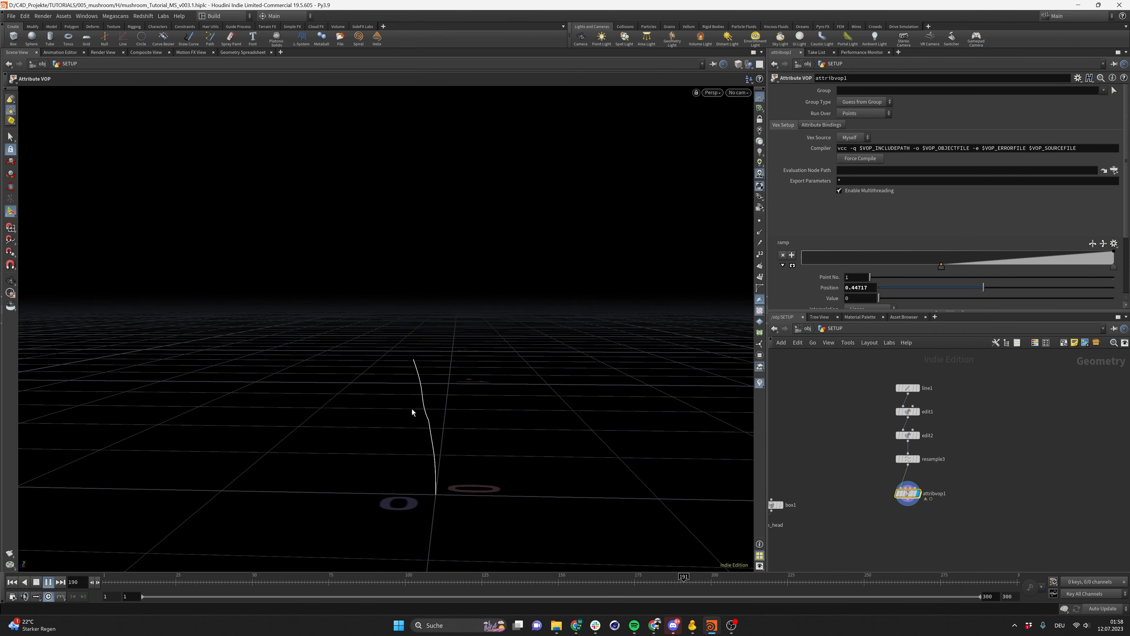
alt+drag(423, 366, 485, 391)
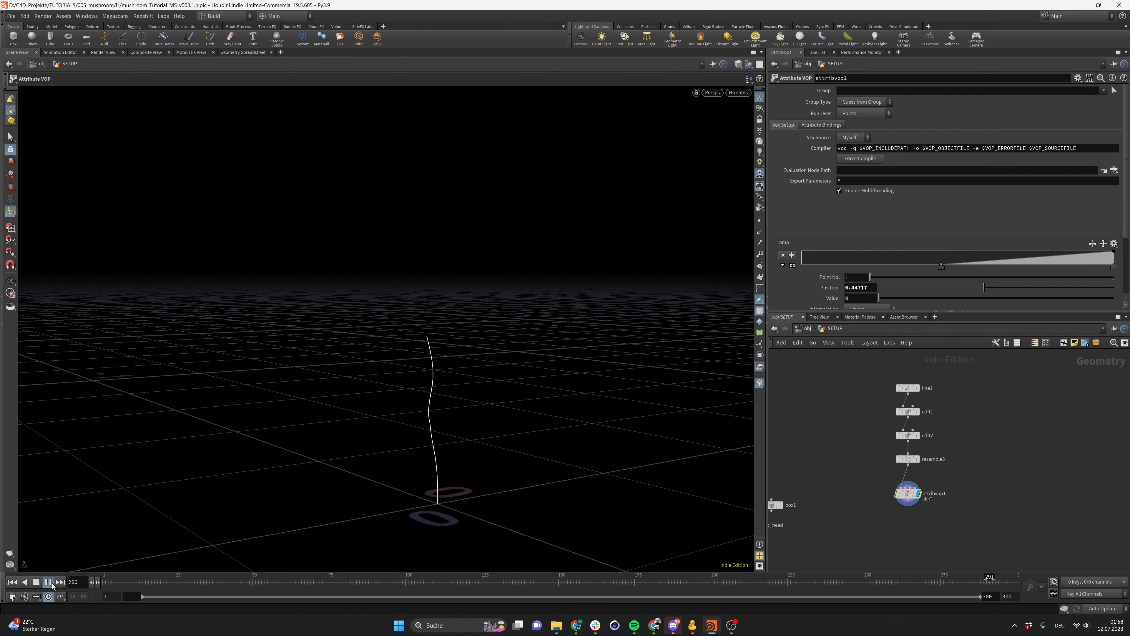
click(11, 582)
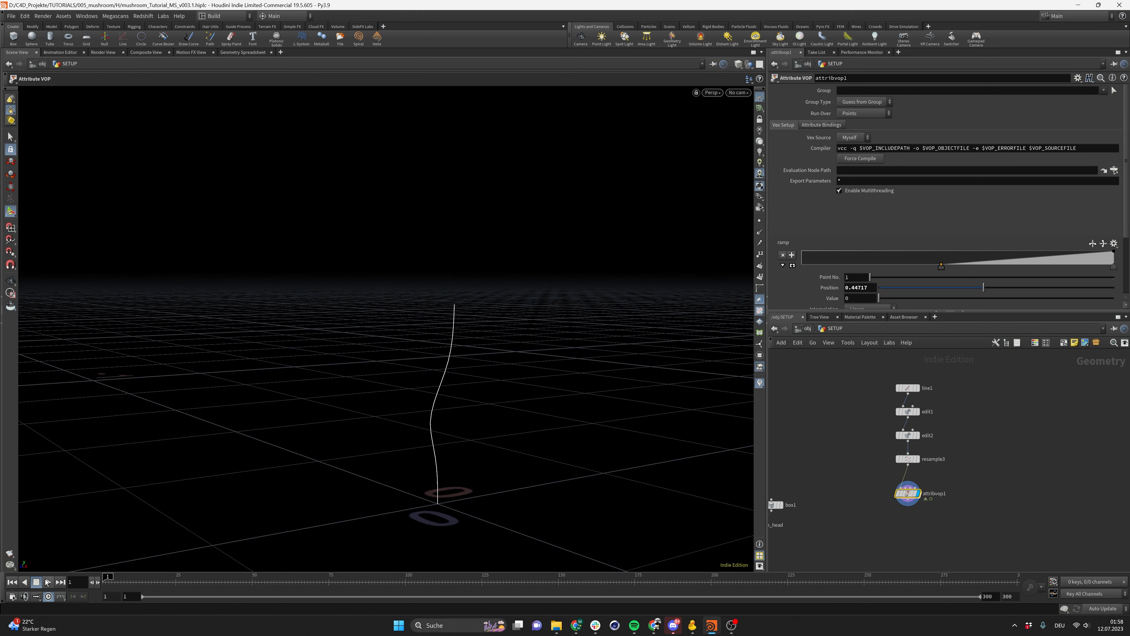
Set the noise amplitude to 0.1
scroll(836, 209, down, 3)
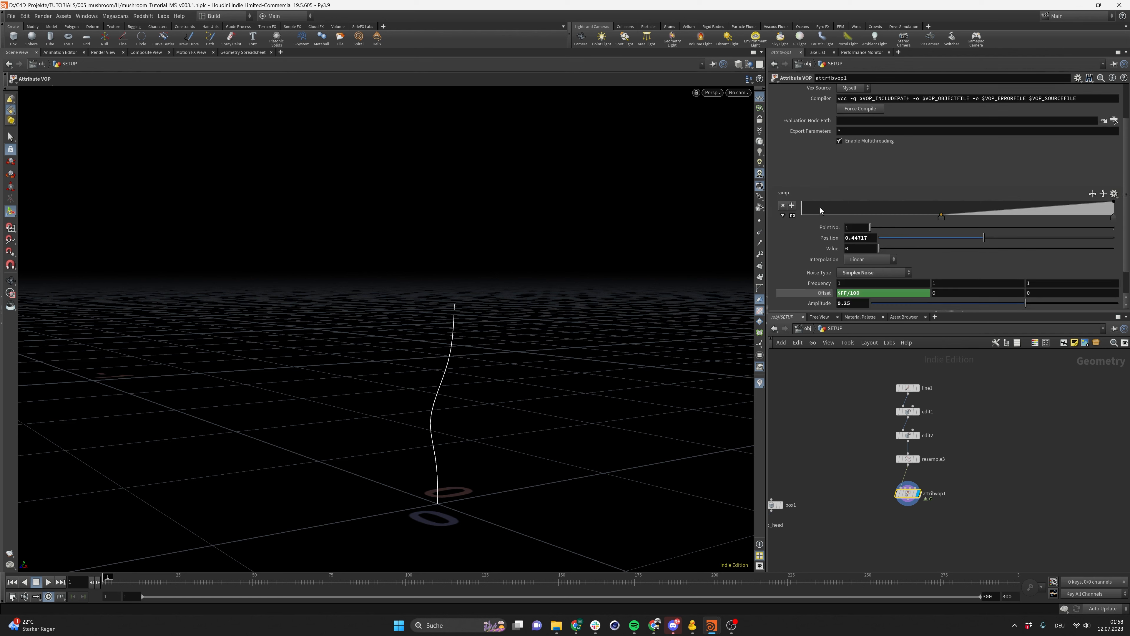
click(855, 276)
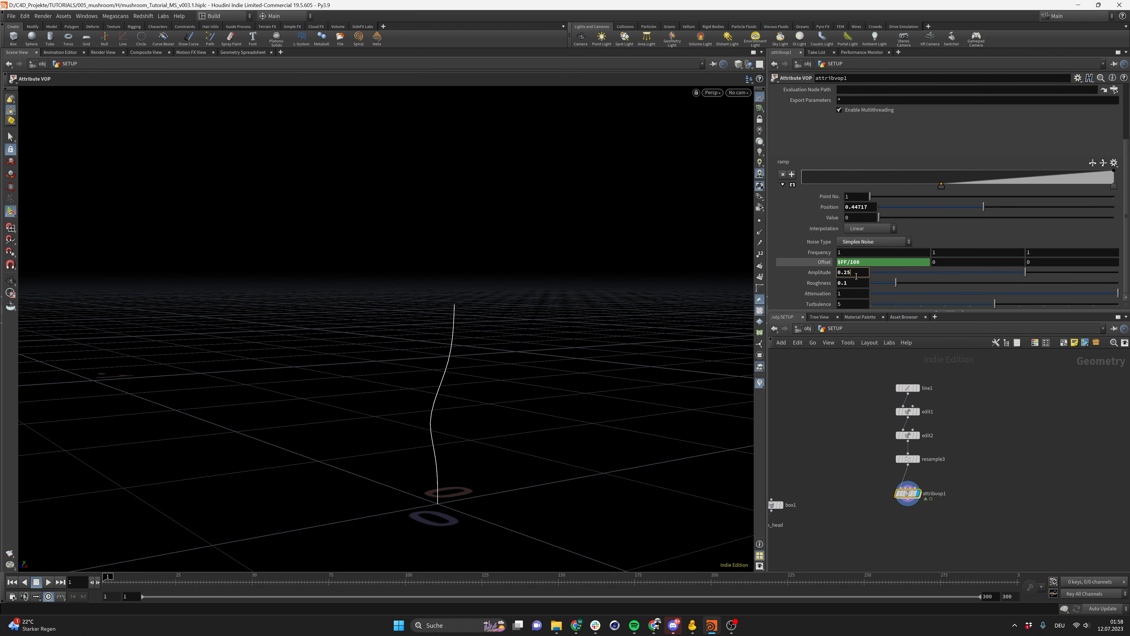
key(Return)
Play back and orbit the view to review how the stem moves
alt+drag(416, 460, 285, 476)
click(49, 581)
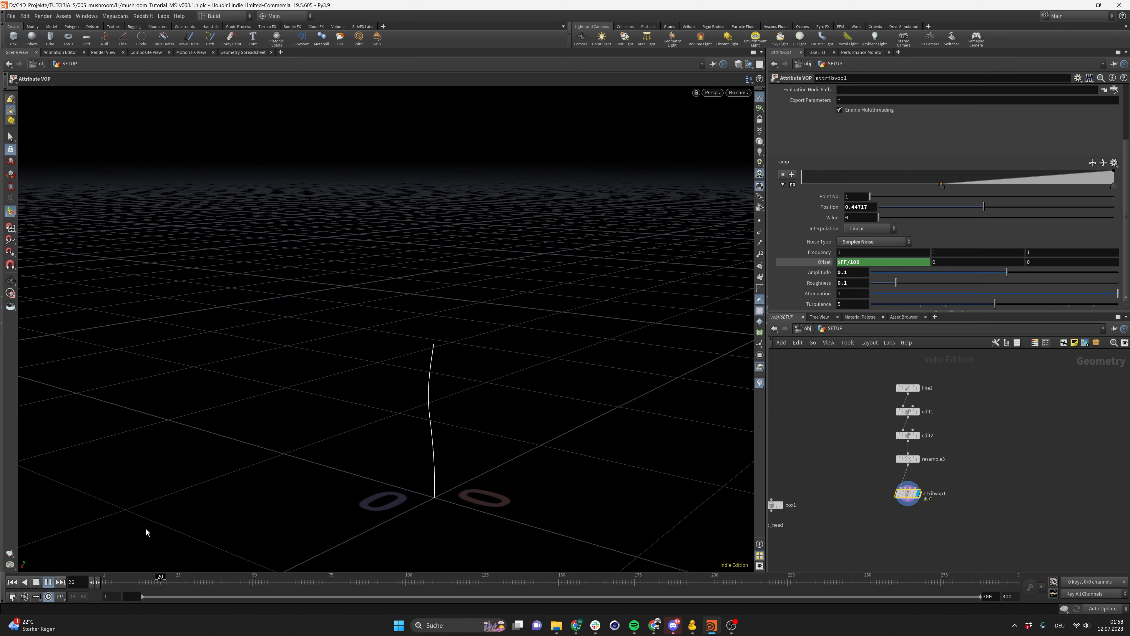
alt+drag(146, 531, 337, 426)
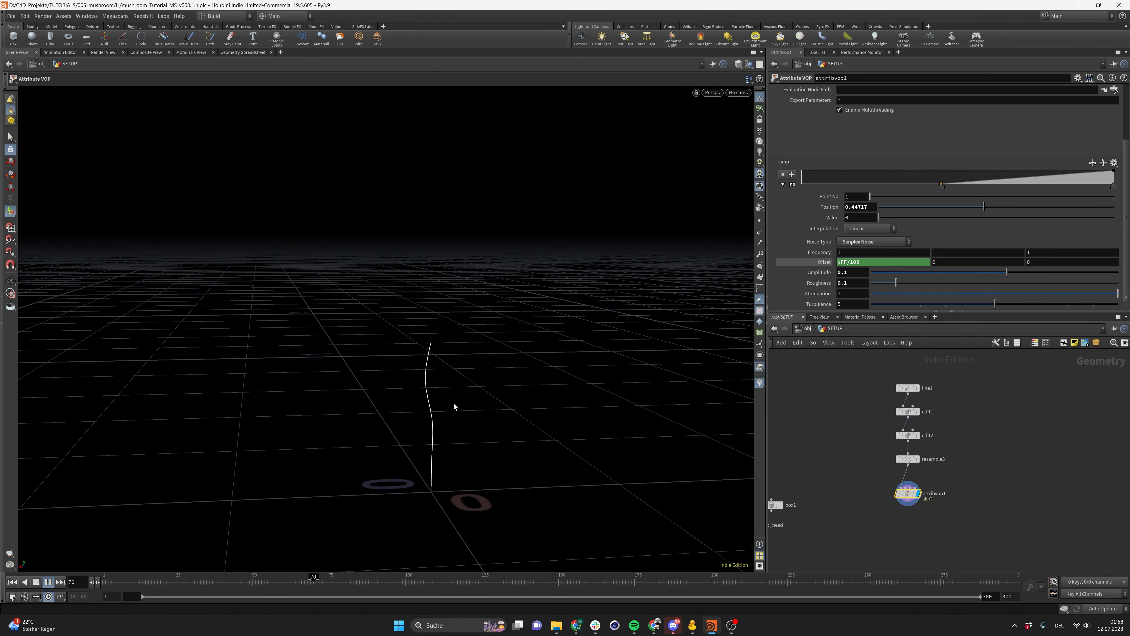
key(Escape)
drag(449, 400, 435, 359)
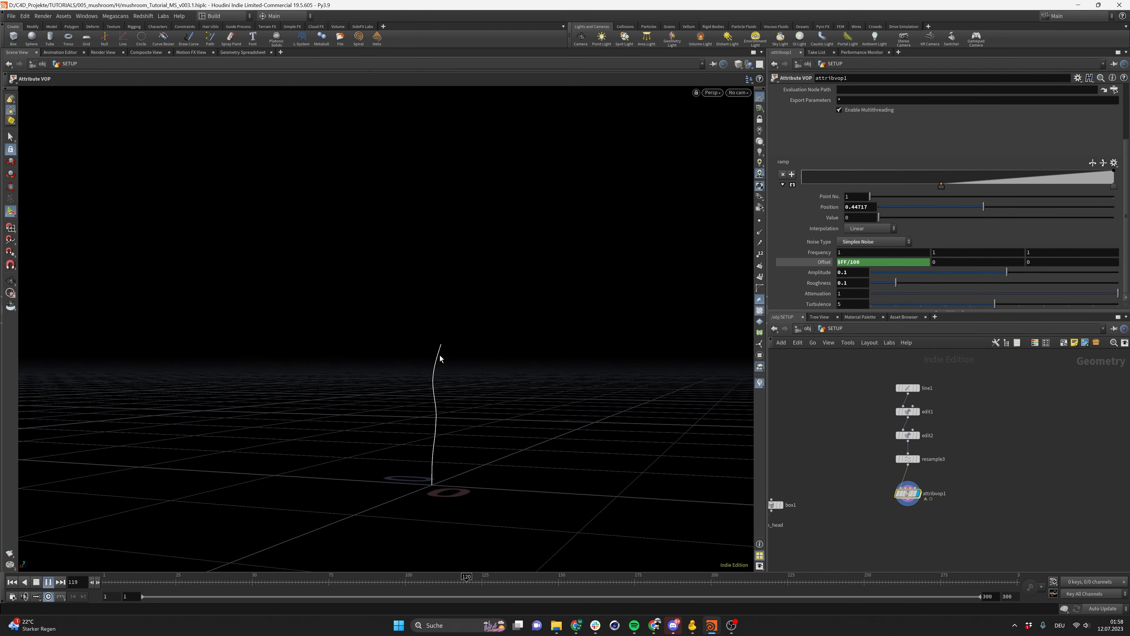
alt+drag(427, 401, 625, 417)
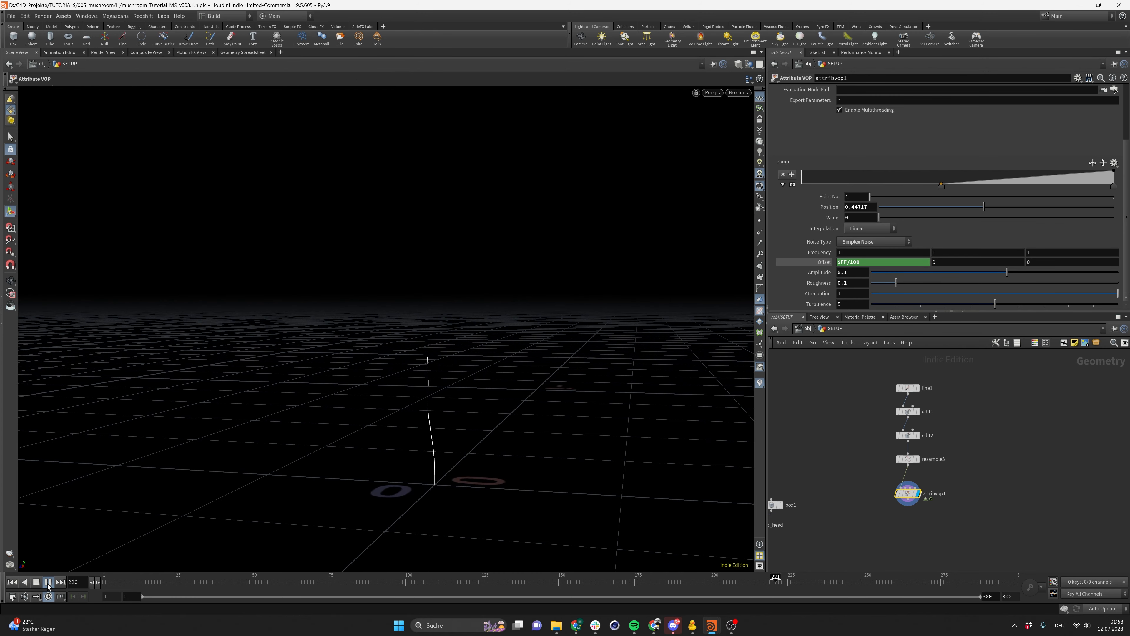
click(36, 581)
click(12, 582)
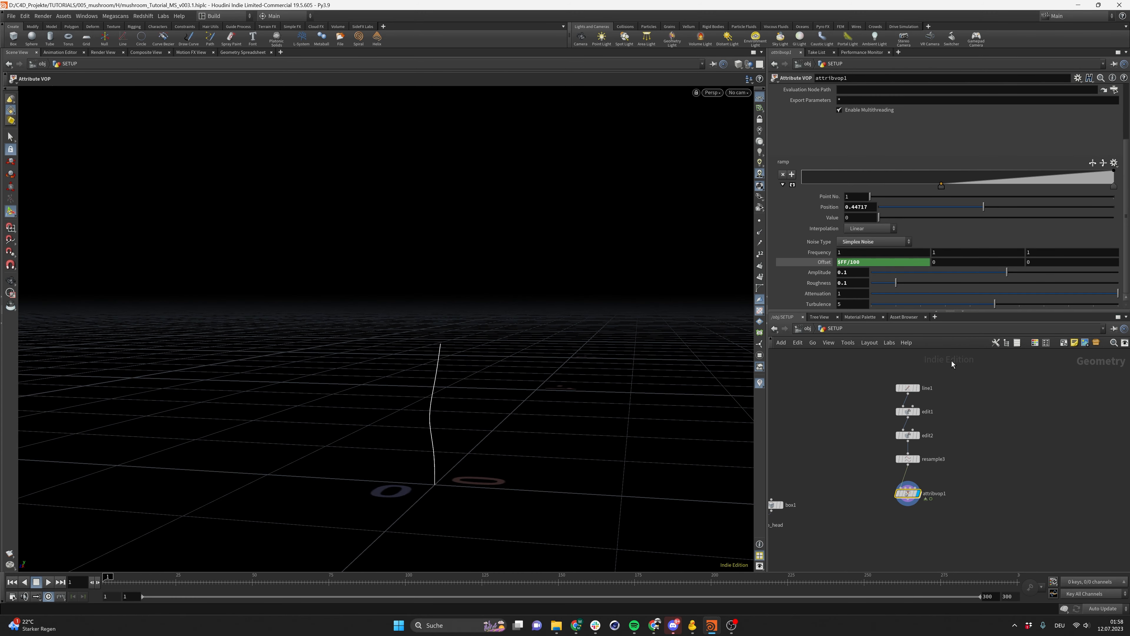
Move the ramp's first point to a position of about 0.40 and save the scene
drag(941, 186, 922, 192)
key(ctrl+s)
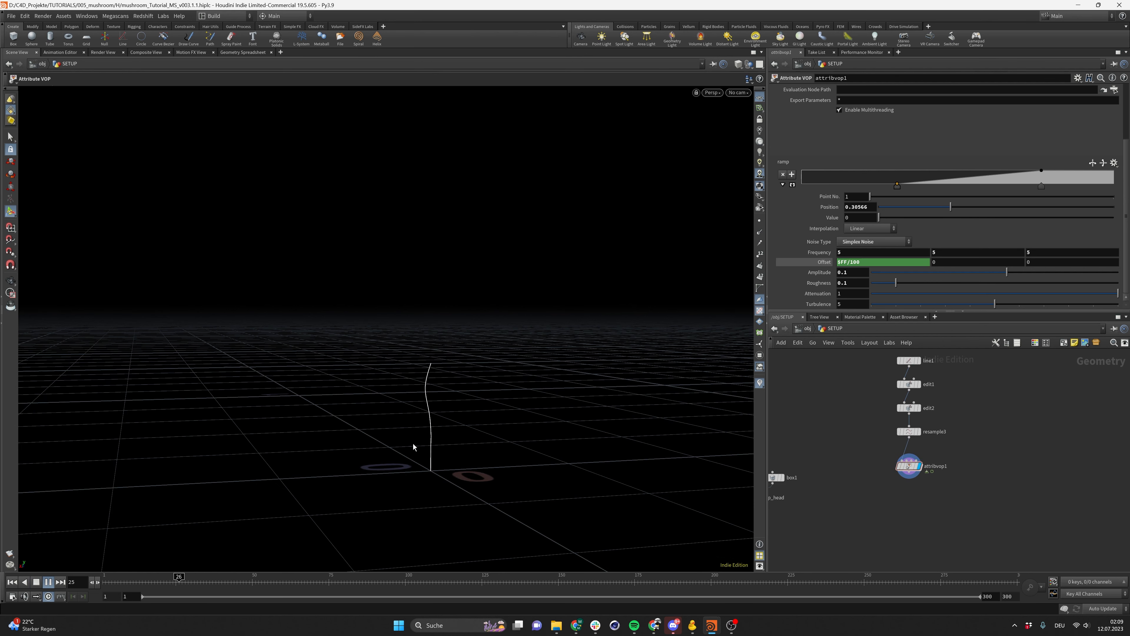
Preview the stem animation from a new angle and save the scene
key(space)
drag(437, 427, 517, 433)
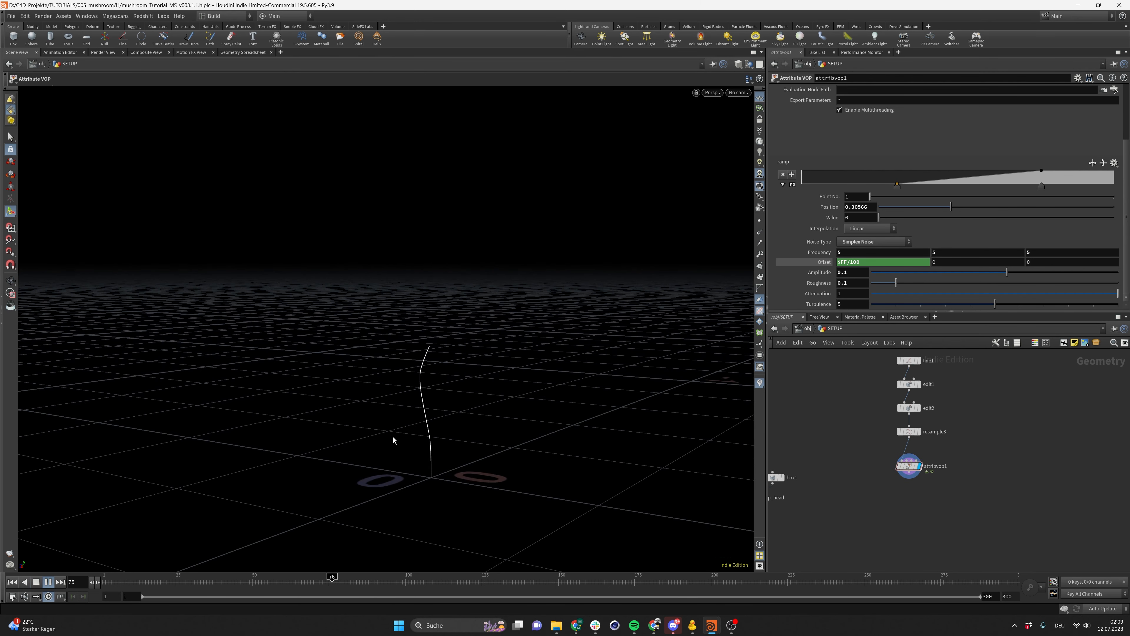
click(48, 583)
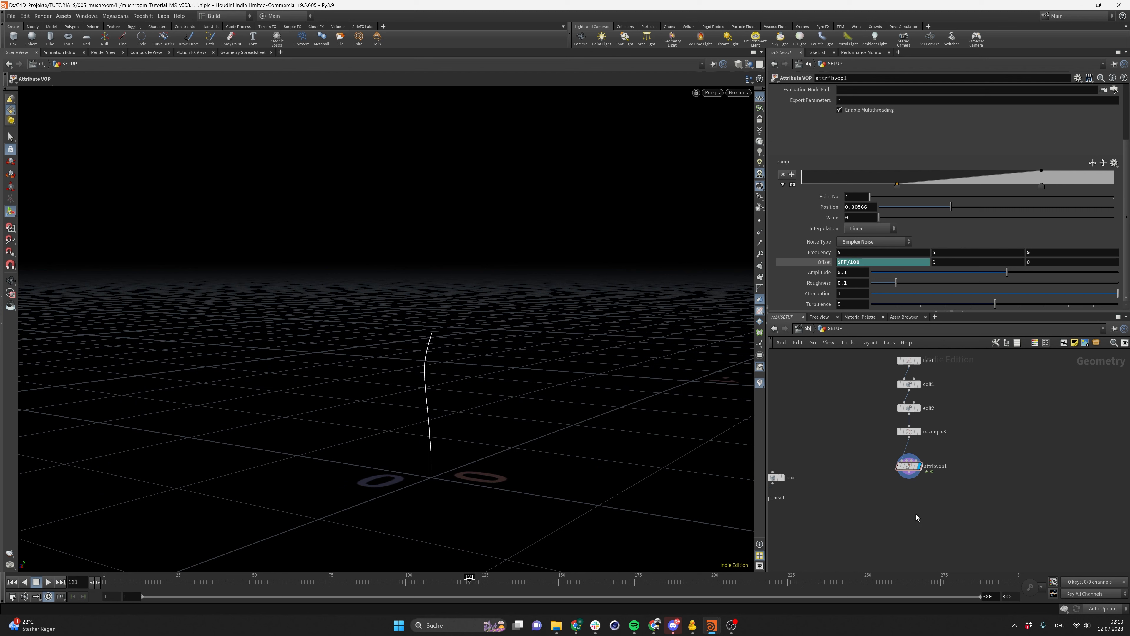
key(ctrl+s)
click(870, 503)
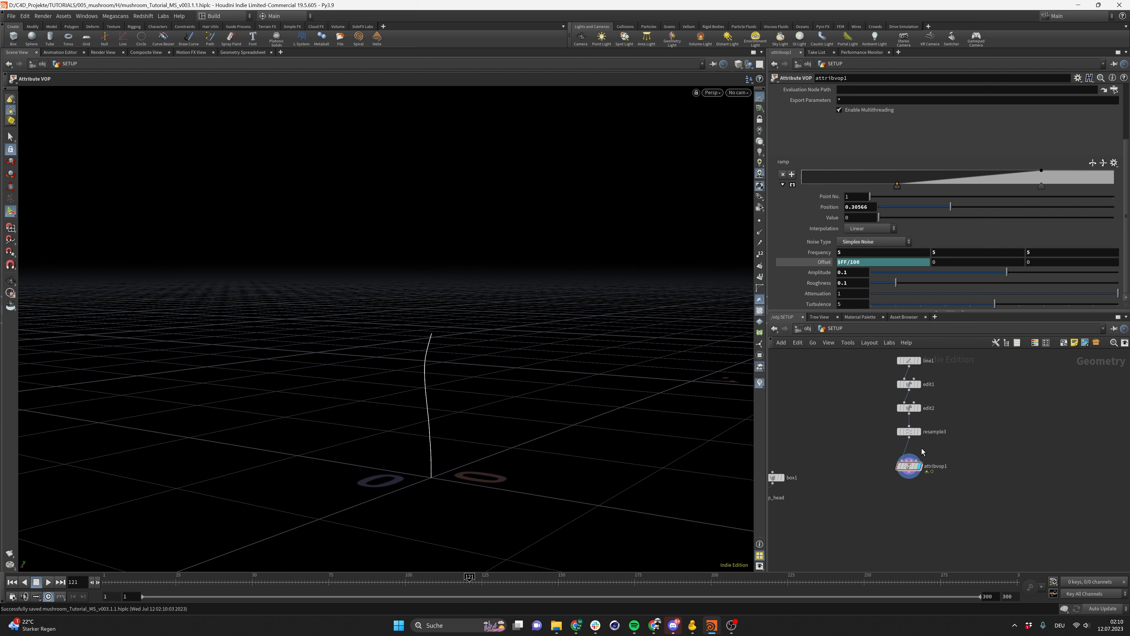
Set the noise amplitude to 0.05
click(858, 276)
text(0.05)
key(Return)
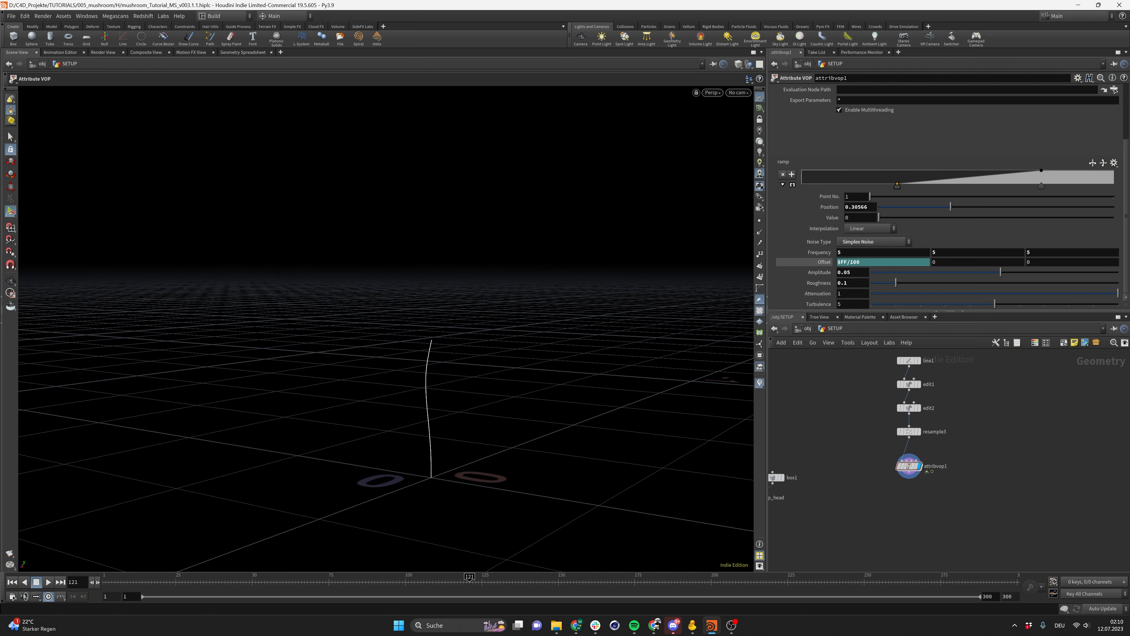
Play back the animation and orbit around the stem to check the reduced noise
click(12, 582)
click(48, 581)
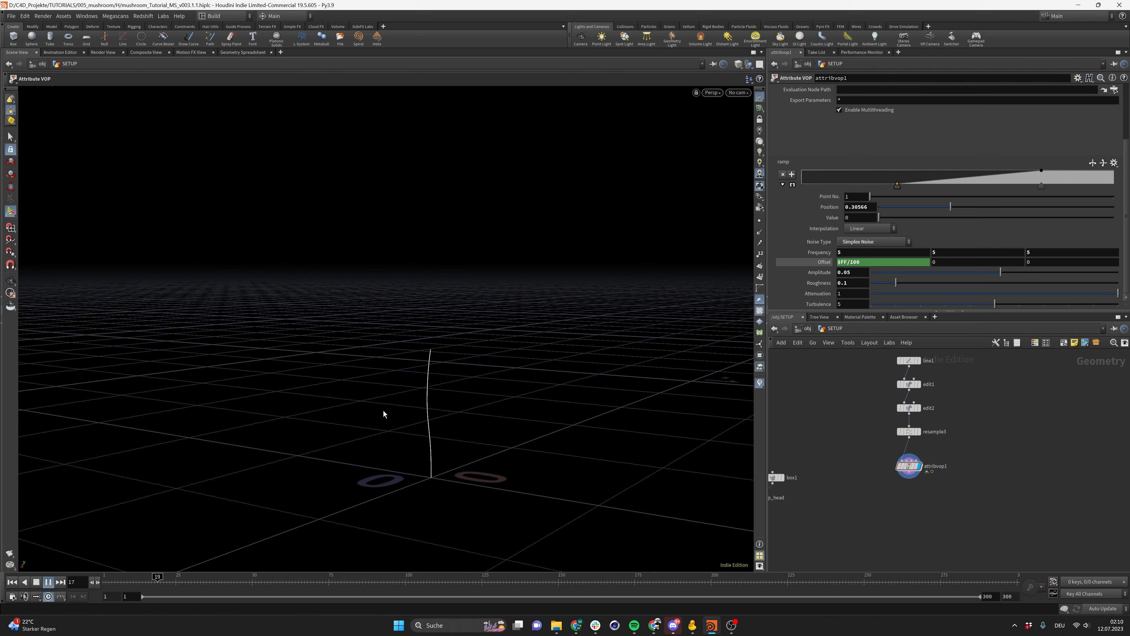
drag(383, 412, 204, 416)
alt+drag(422, 416, 512, 428)
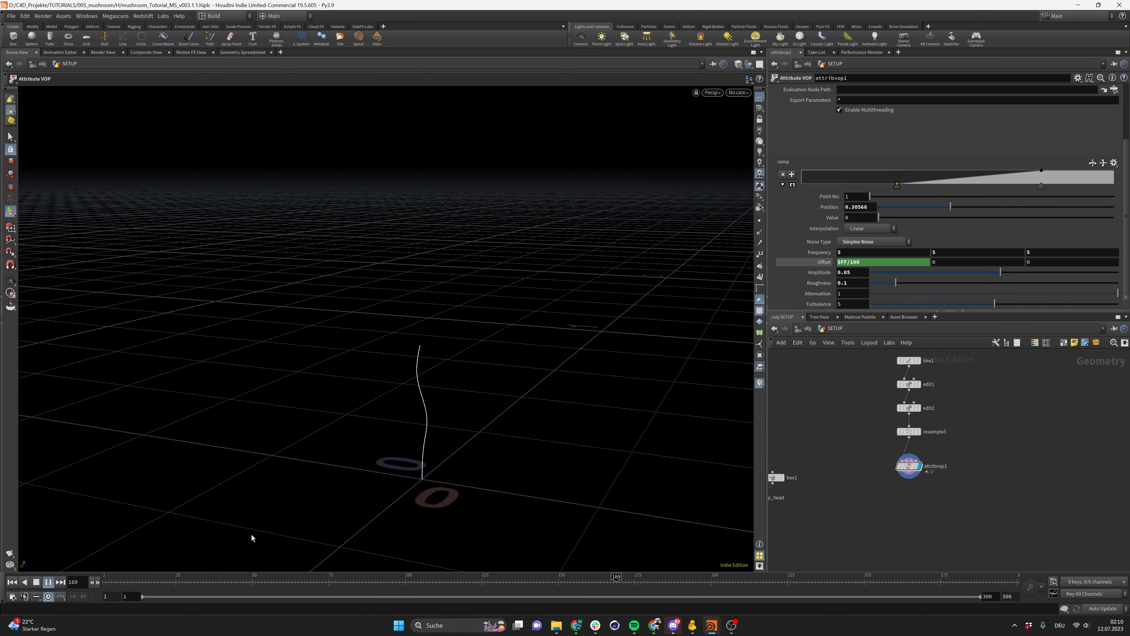
click(48, 584)
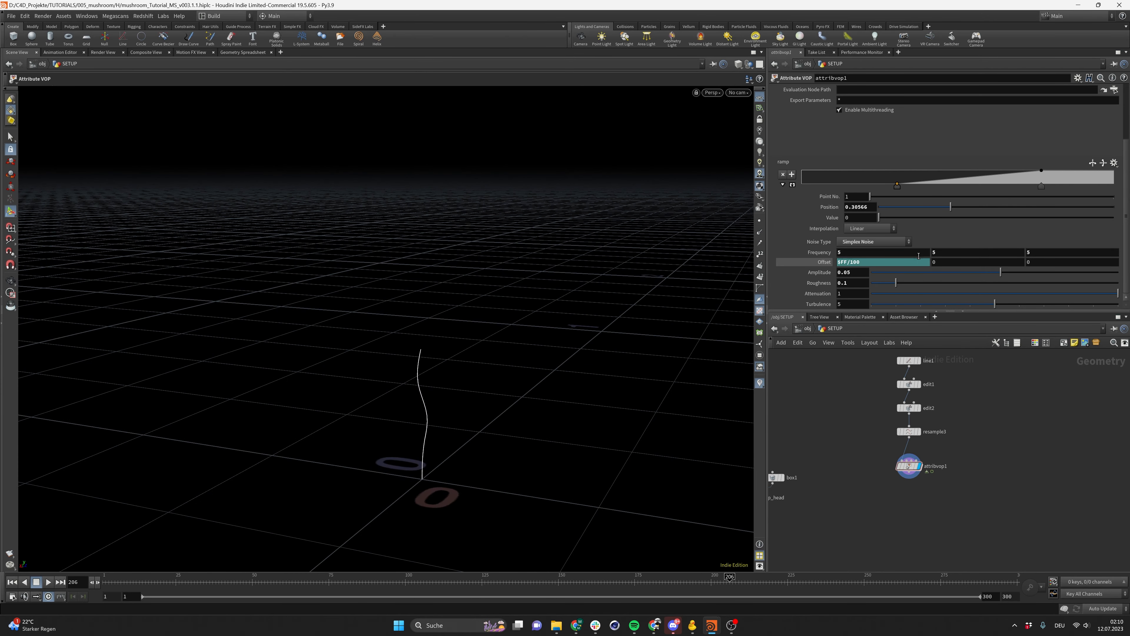
Change the offset expression to $FF/1000 and preview the playback
text(00)
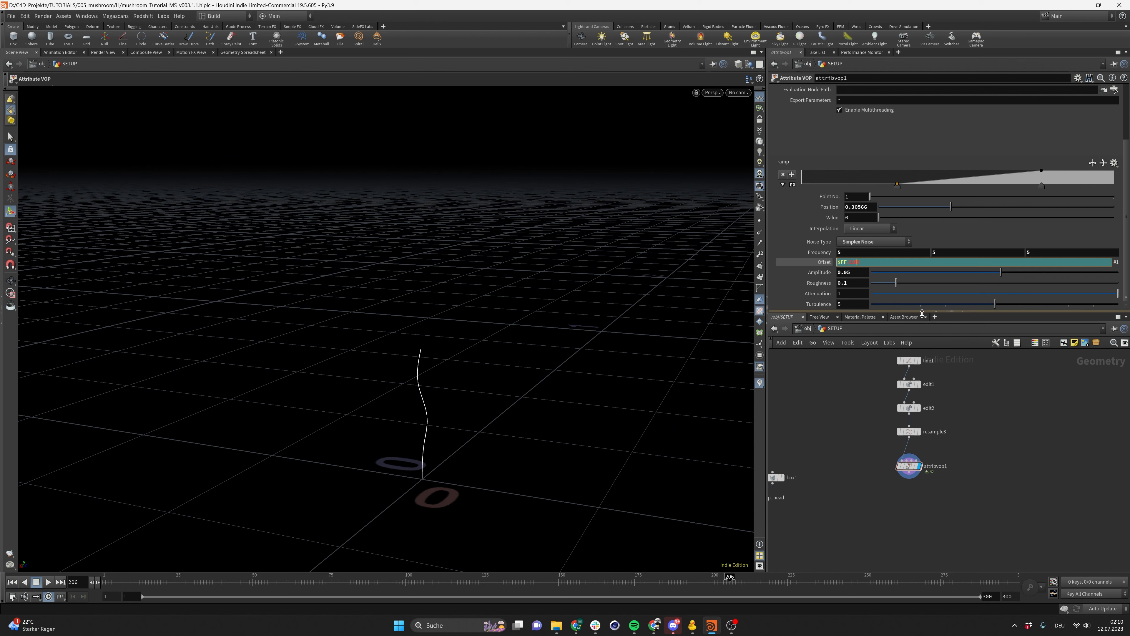
key(Return)
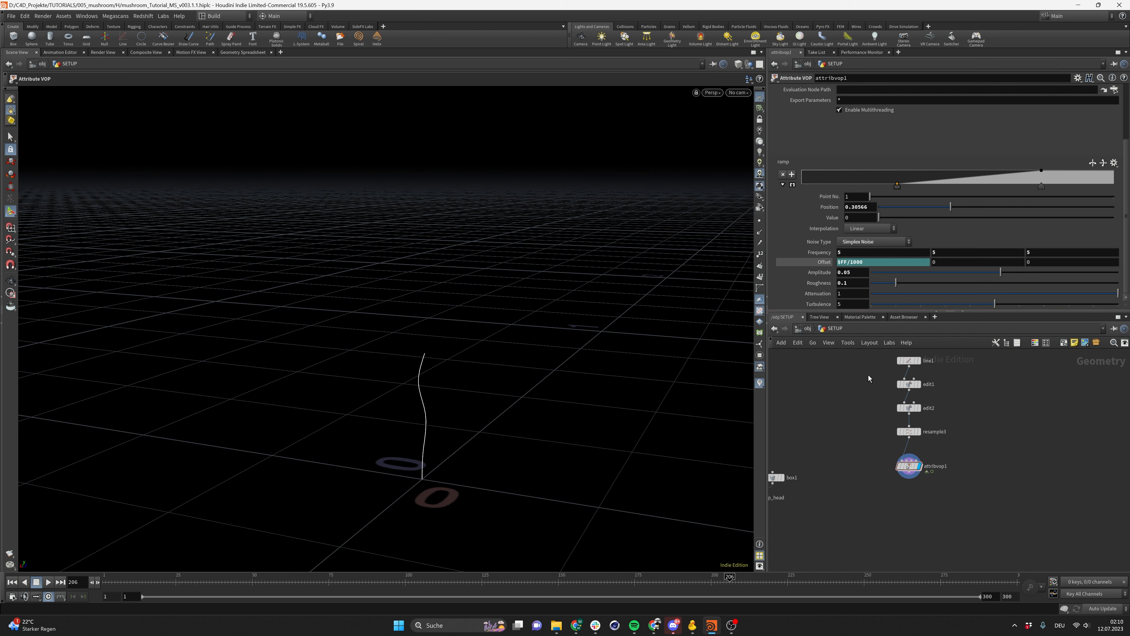
click(12, 582)
click(48, 582)
alt+drag(434, 445, 552, 457)
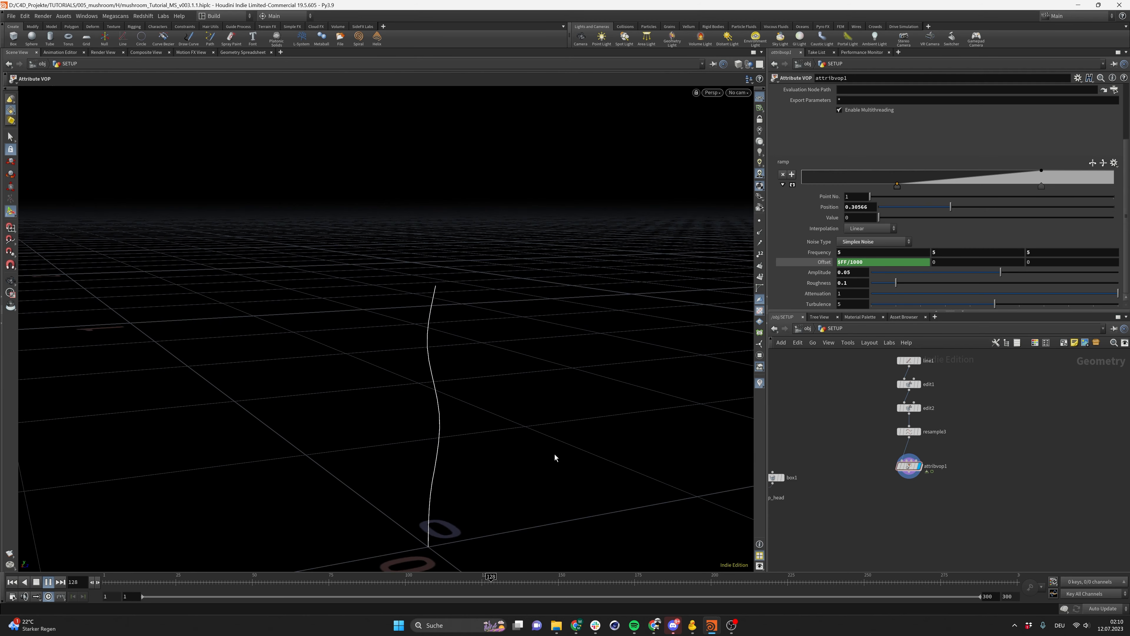
Set the offset expression to $FF/200 and preview the stem animation
click(48, 582)
click(12, 582)
click(876, 261)
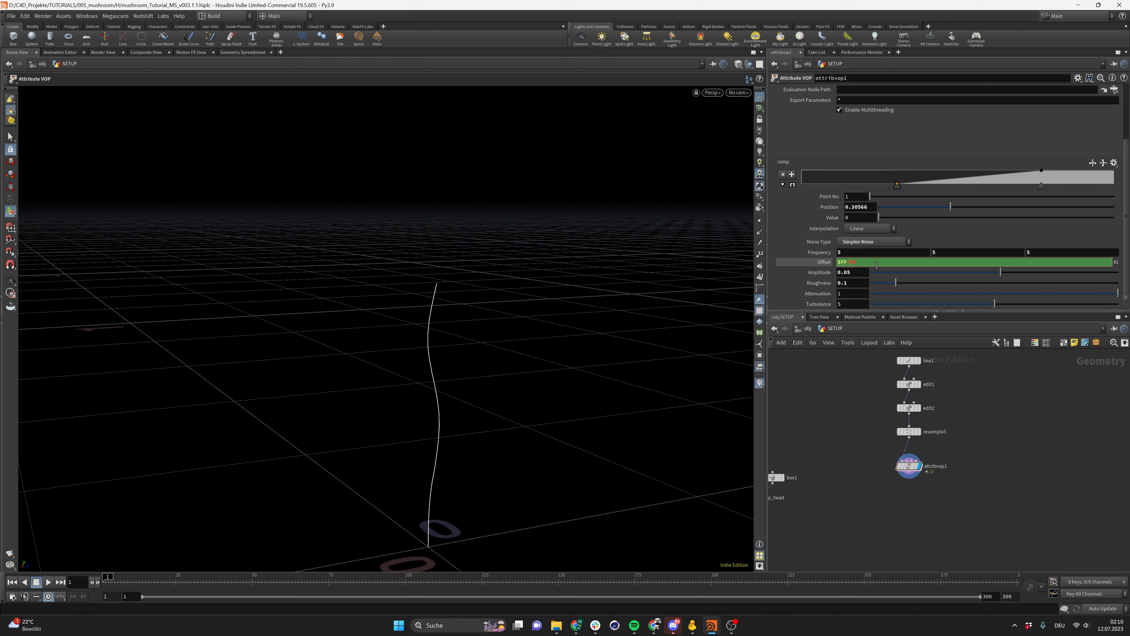
key(Return)
click(49, 584)
alt+drag(477, 422, 451, 380)
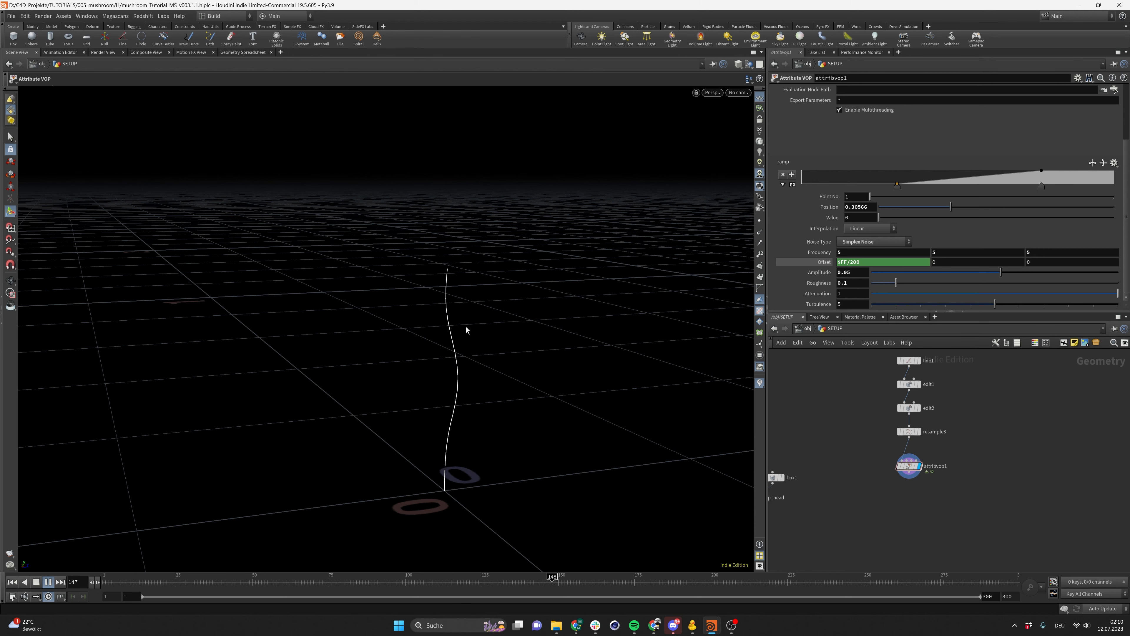
Stop playback, return to the first frame and save the scene
key(Escape)
drag(510, 321, 589, 351)
alt+right_drag(589, 351, 507, 365)
alt+drag(507, 365, 599, 361)
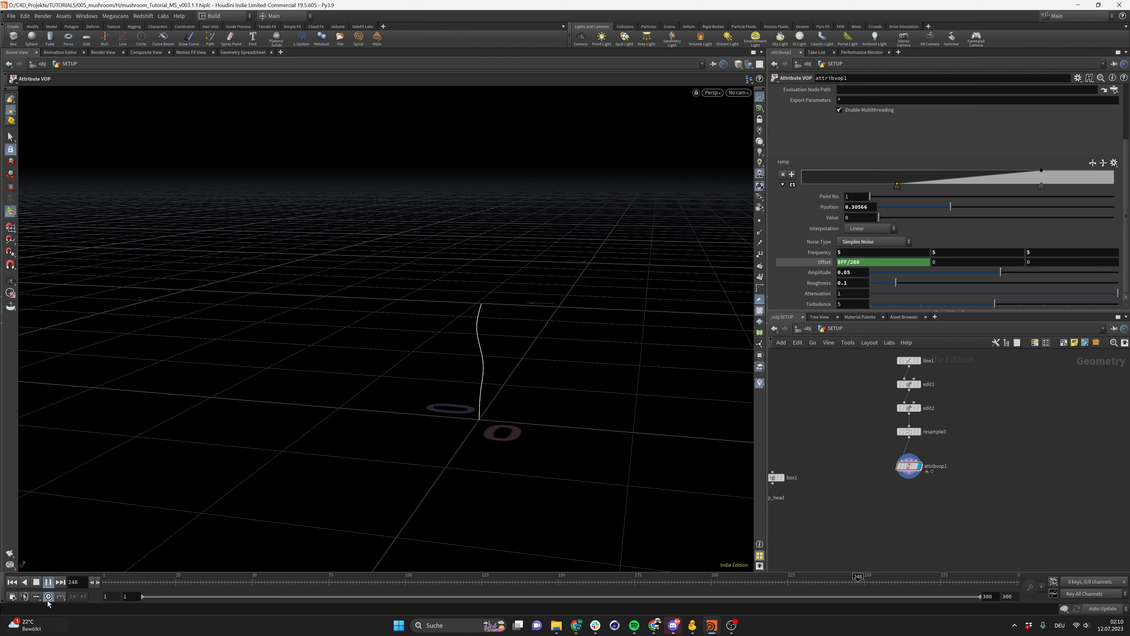
click(44, 582)
click(12, 582)
key(ctrl+s)
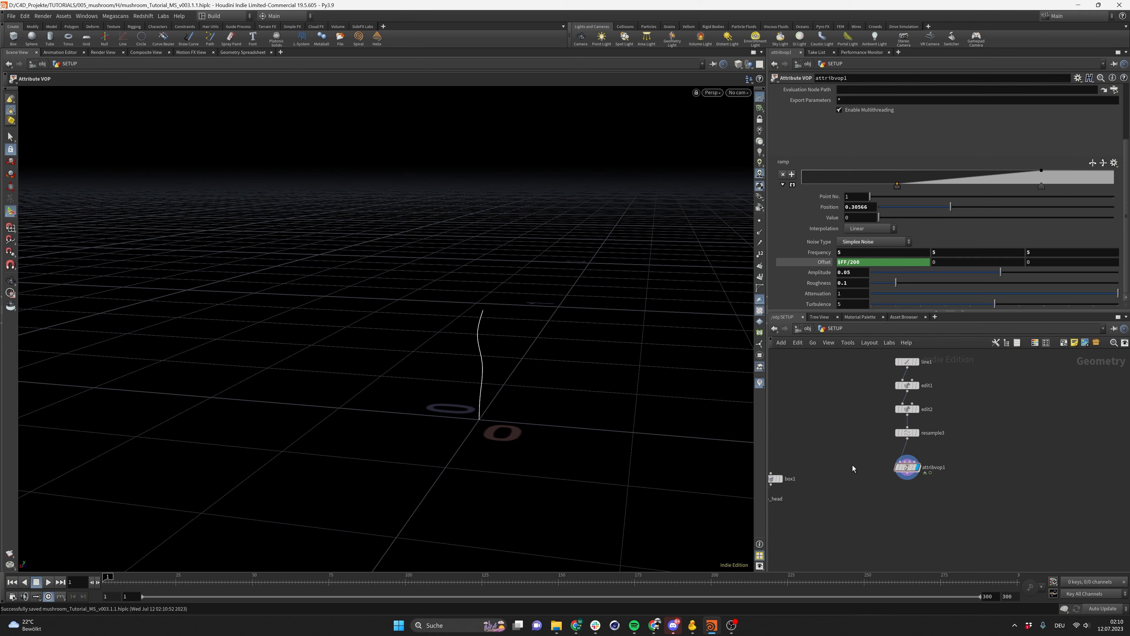
Add an Orientation Along Curve node below the Attribute VOP and wire it into the chain
scroll(899, 502, down, 3)
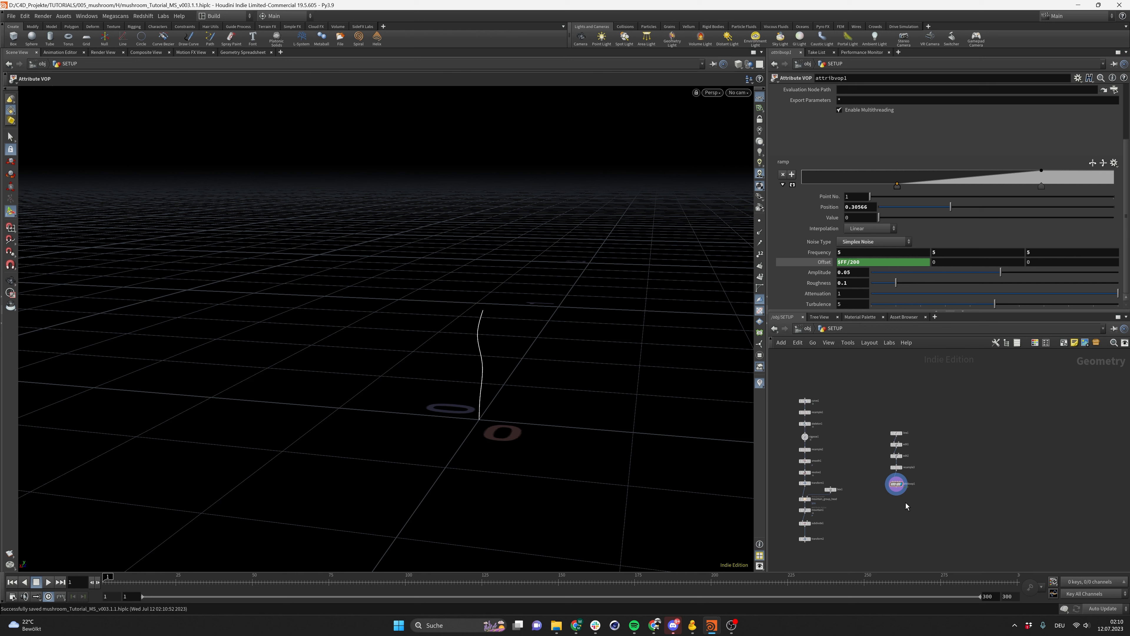
scroll(906, 502, up, 2)
scroll(901, 500, down, 2)
click(901, 471)
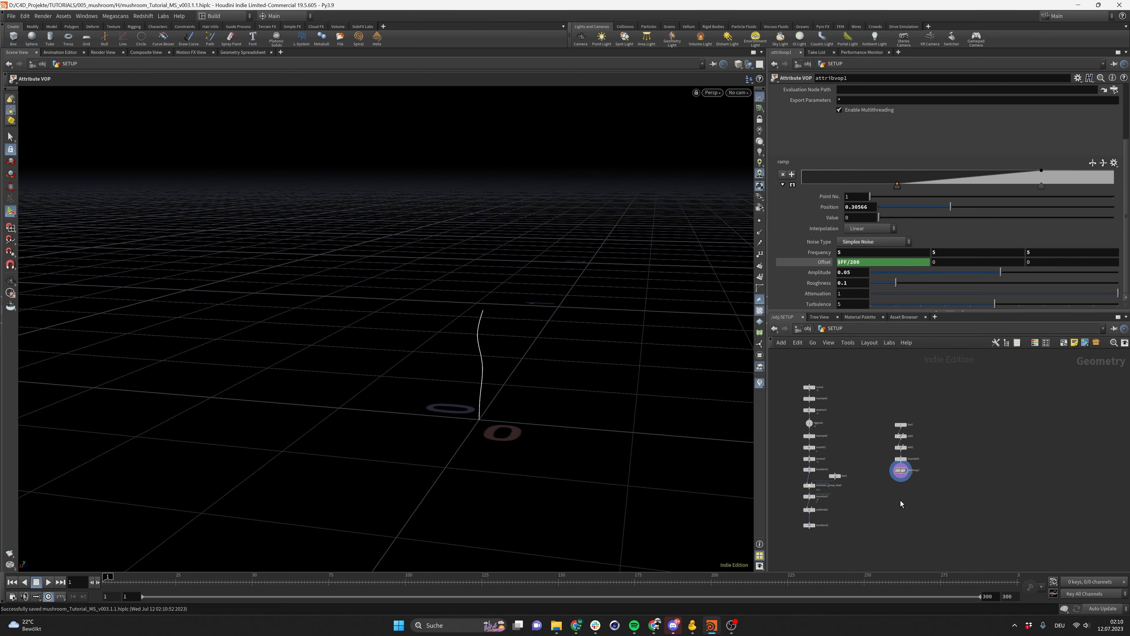
scroll(908, 472, up, 2)
key(Tab)
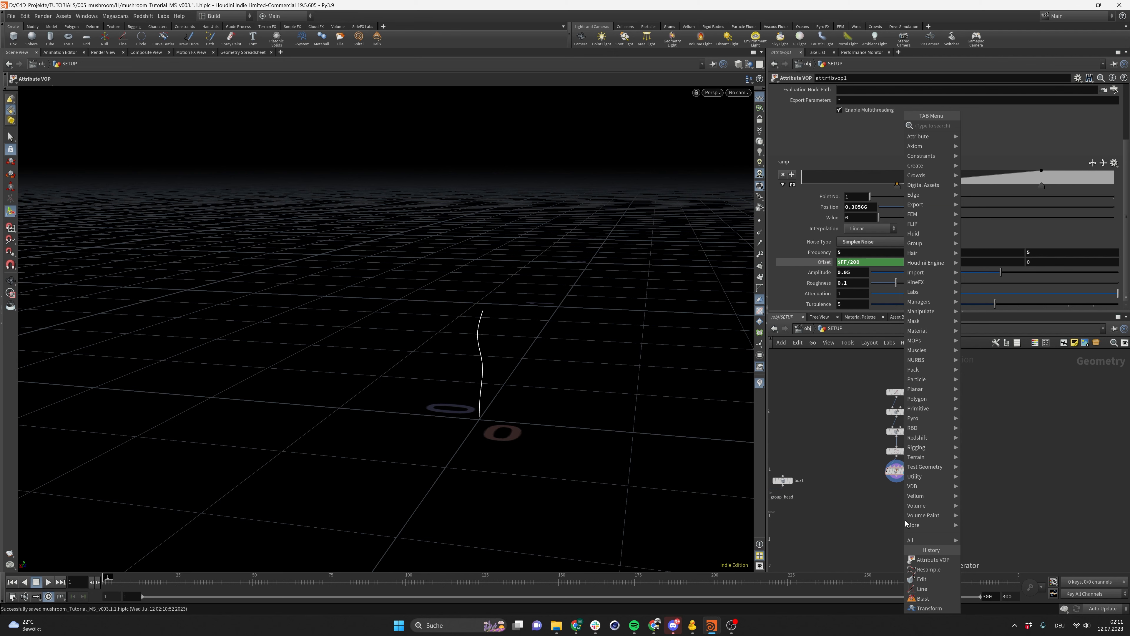
text(orient alon)
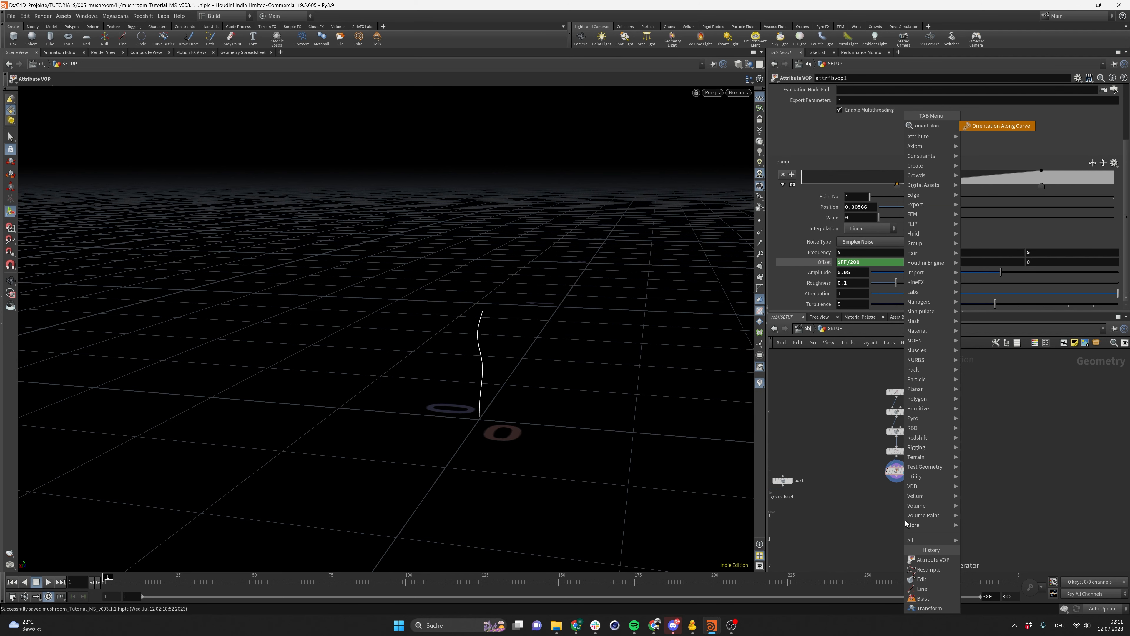
key(Return)
click(904, 520)
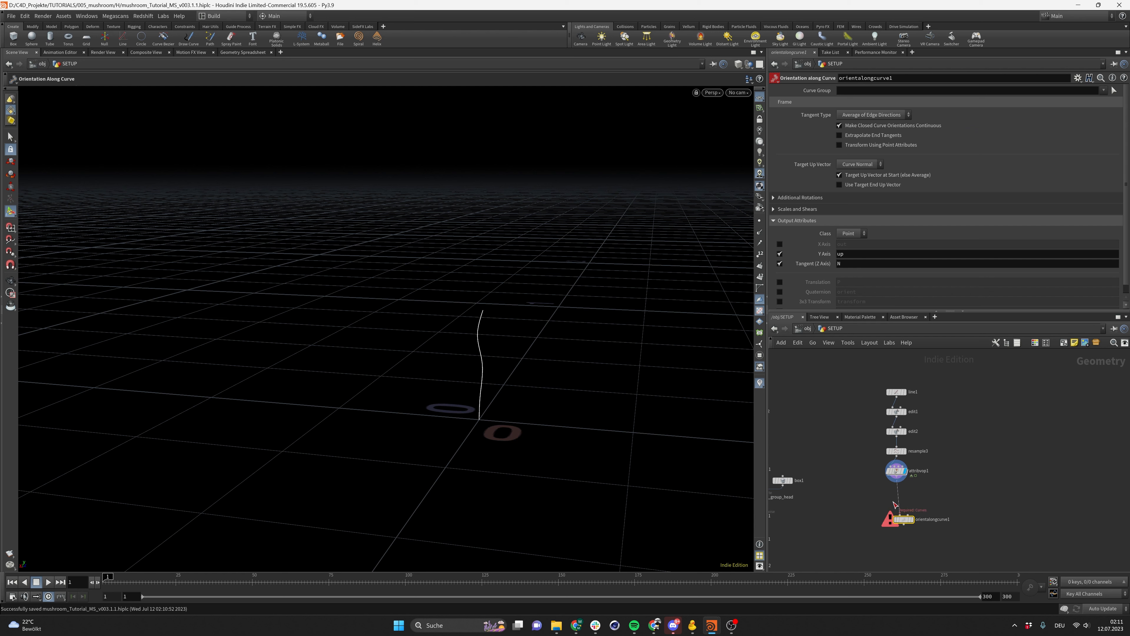
drag(896, 478, 903, 509)
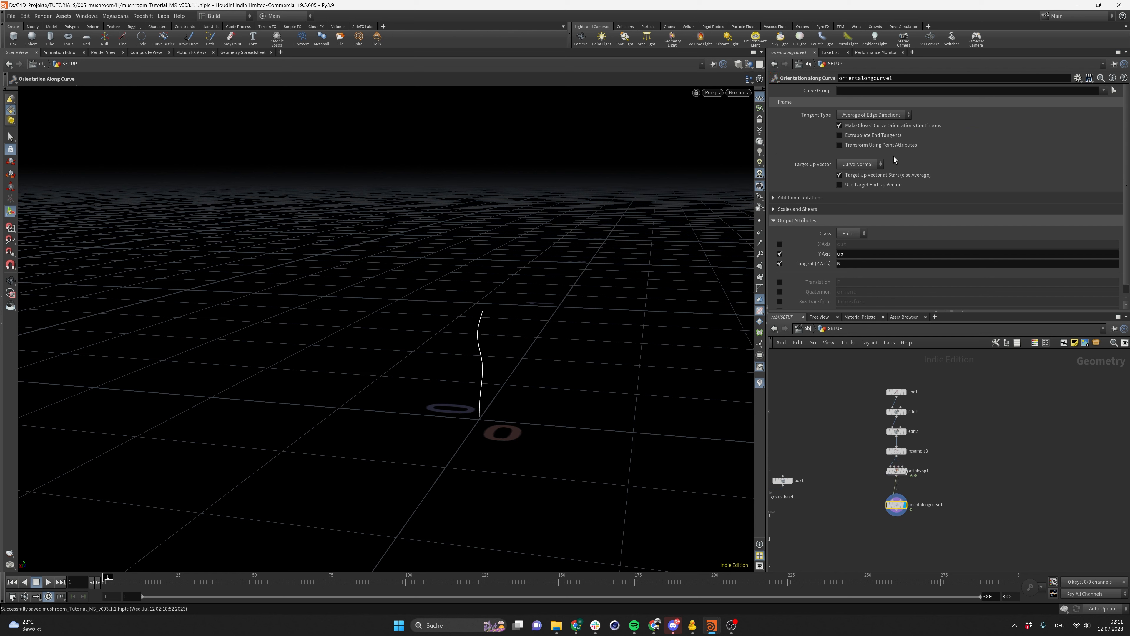
Set the Orientation Along Curve target up vector to Y Axis and review its rotation and scale options
click(871, 165)
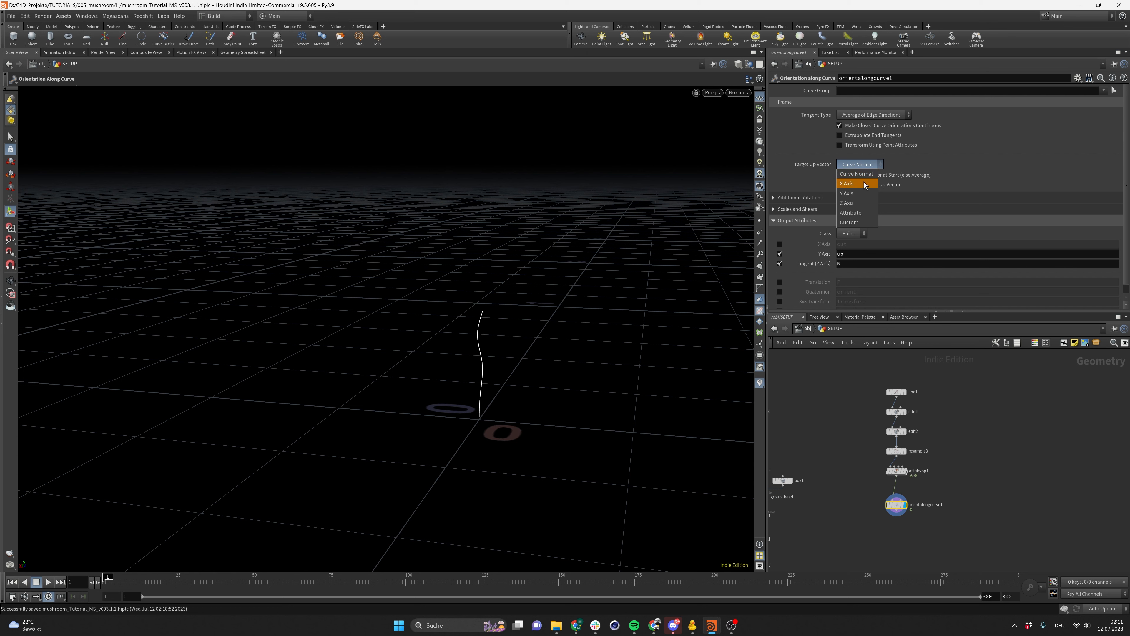
click(849, 193)
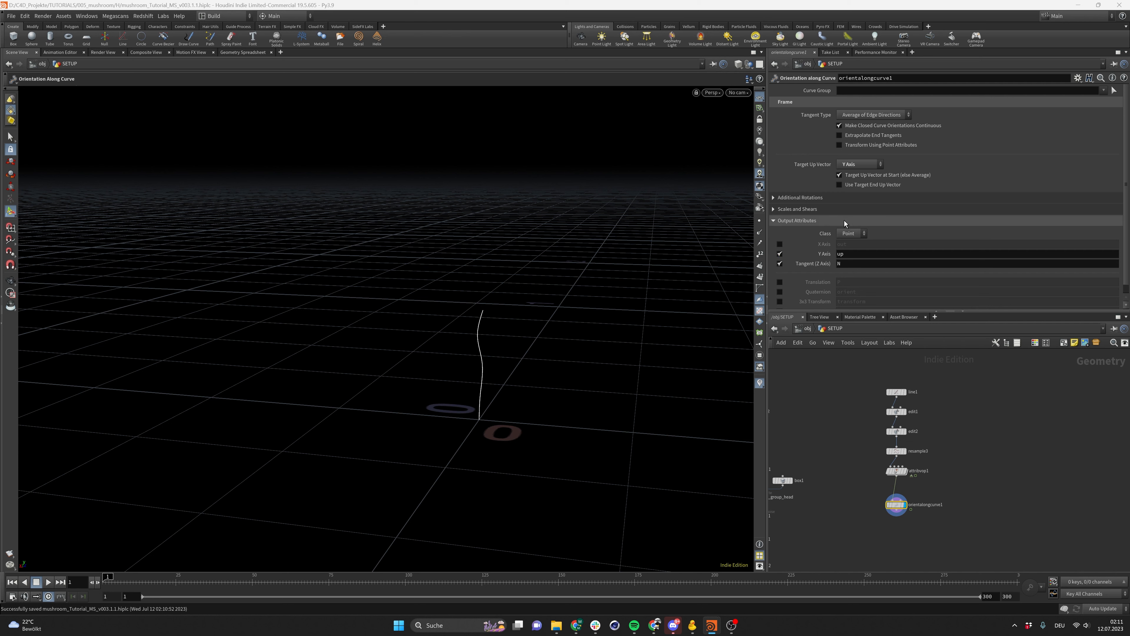
click(820, 208)
click(820, 199)
scroll(845, 223, down, 2)
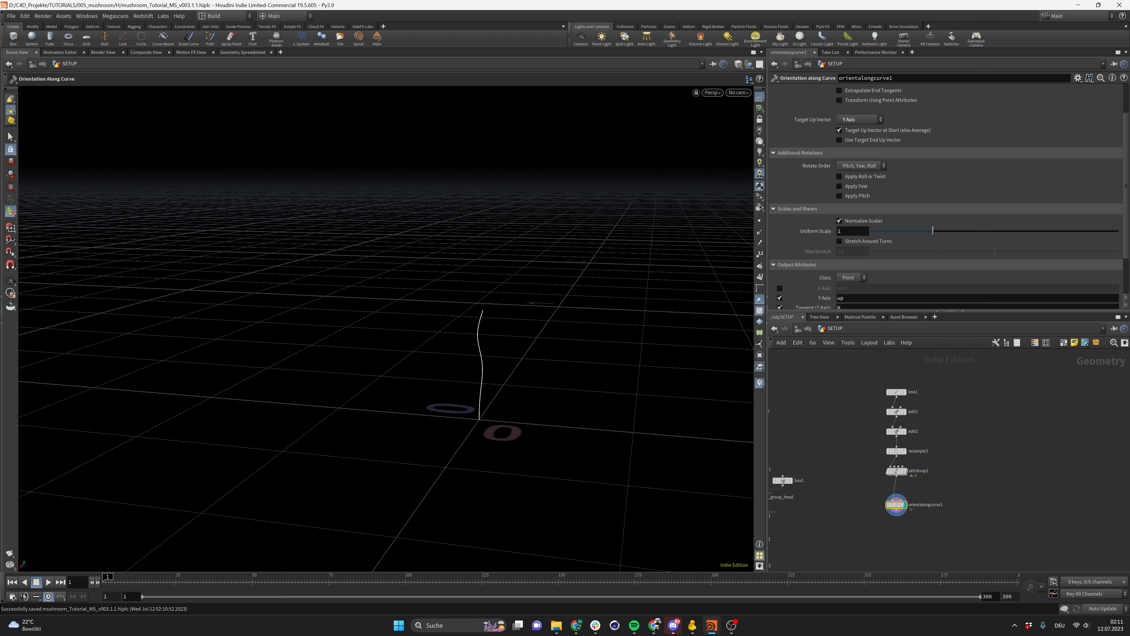
scroll(814, 237, down, 3)
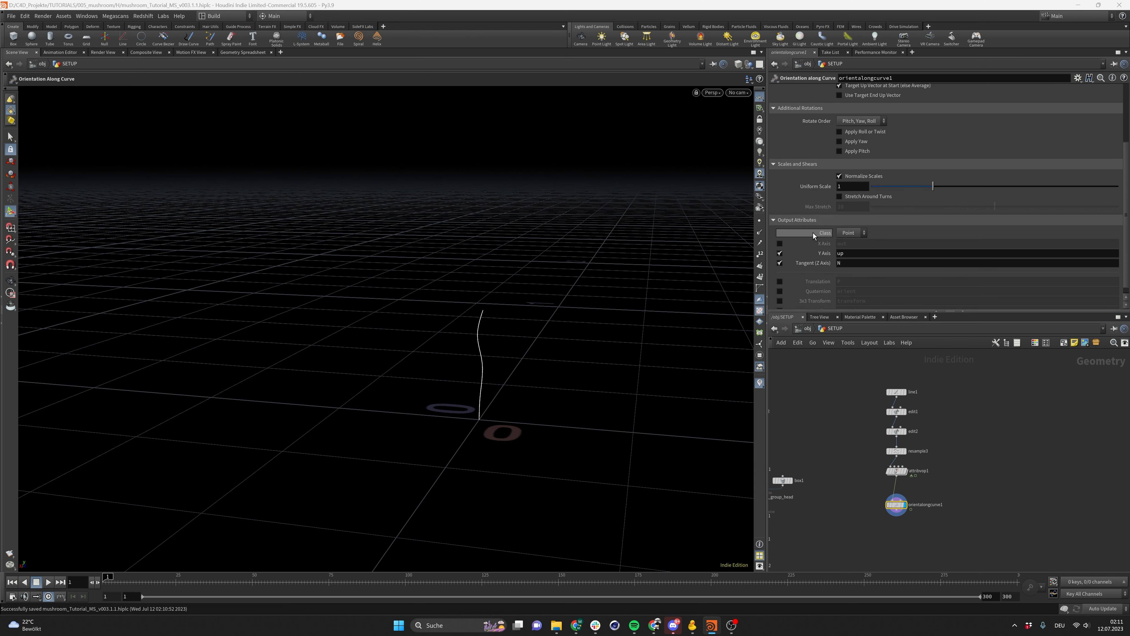
scroll(846, 191, up, 5)
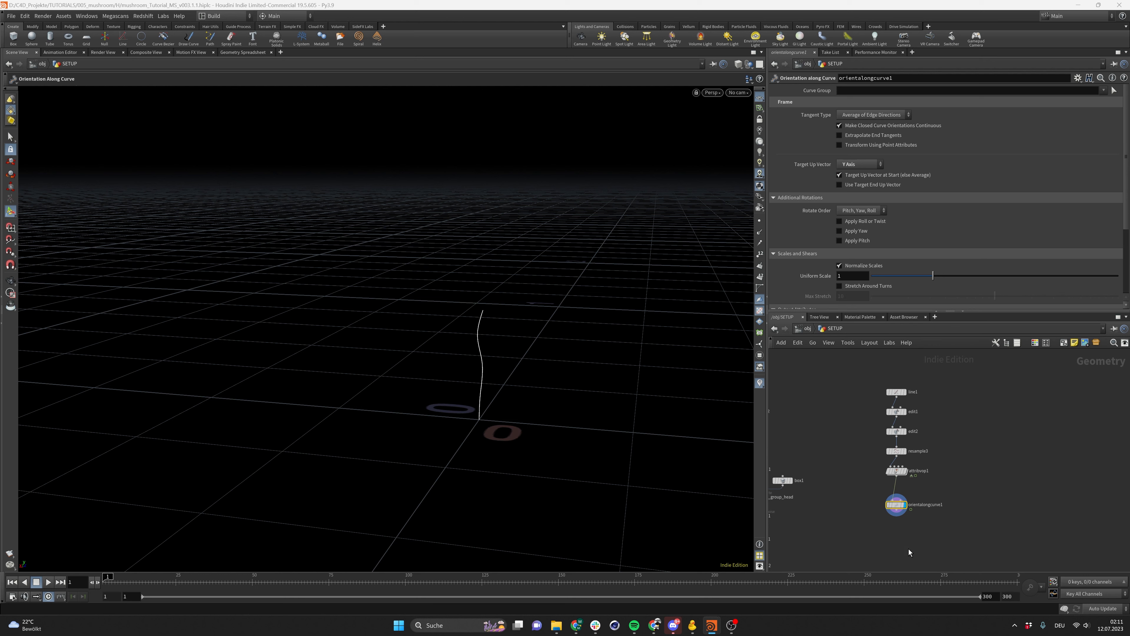
Add a Carve node below the Orientation Along Curve node and connect it
middle_drag(902, 542, 904, 513)
drag(898, 476, 898, 468)
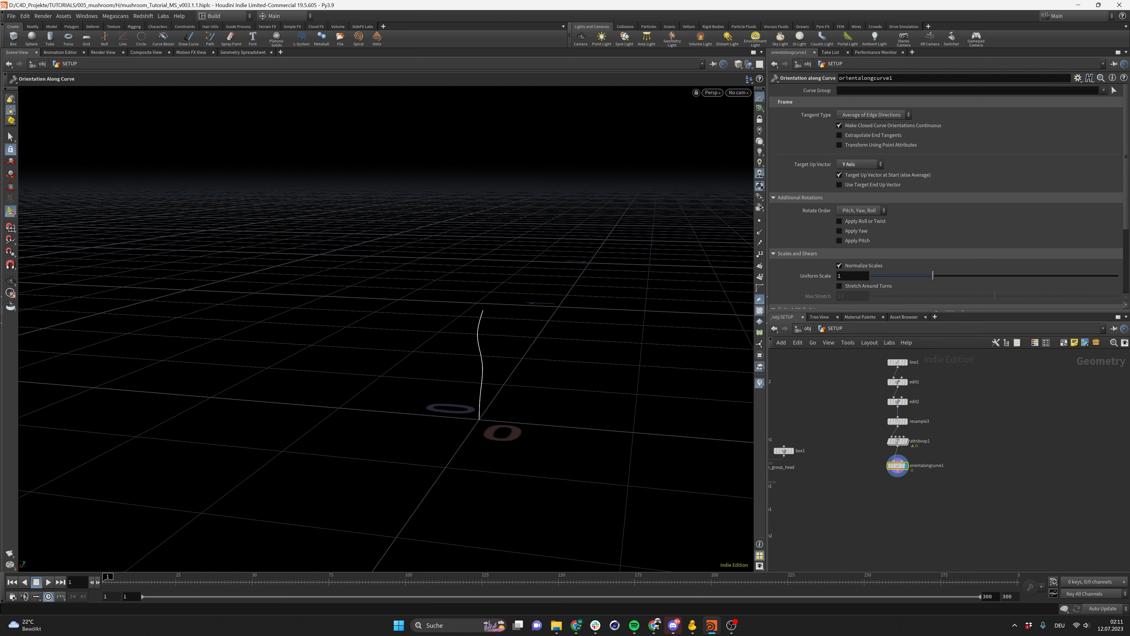
key(Tab)
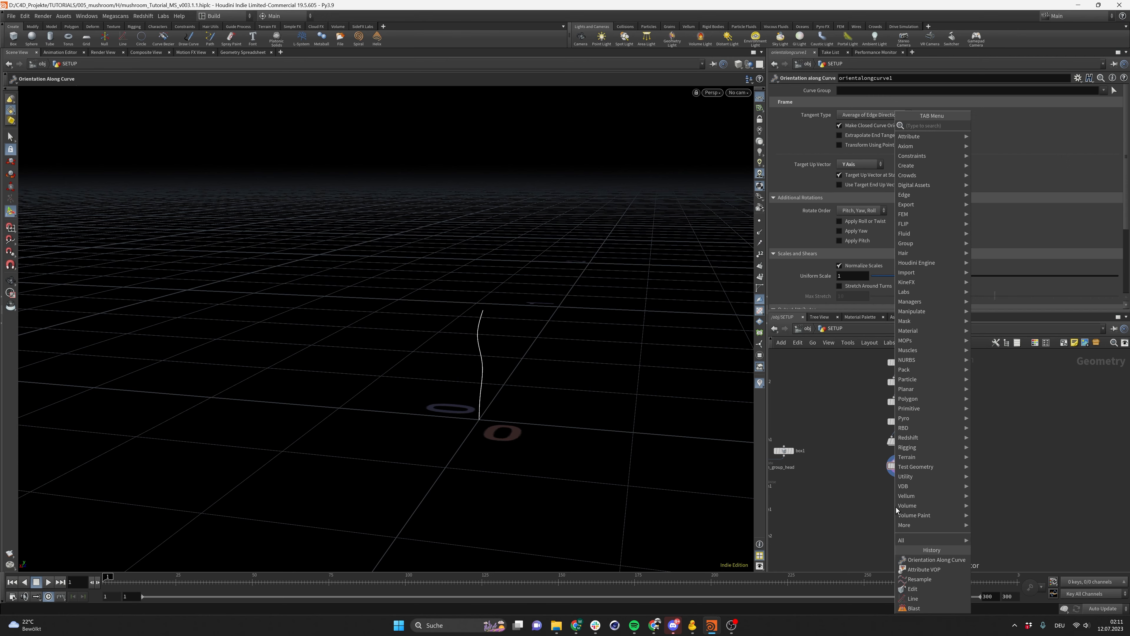
text(car)
key(Return)
click(896, 508)
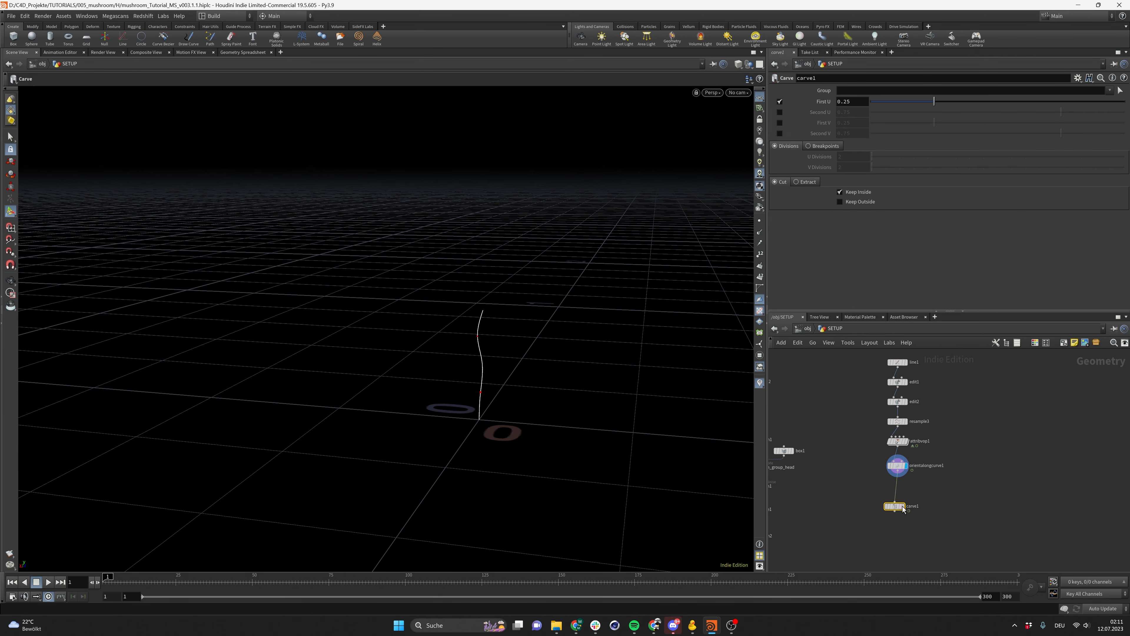
drag(897, 506, 899, 492)
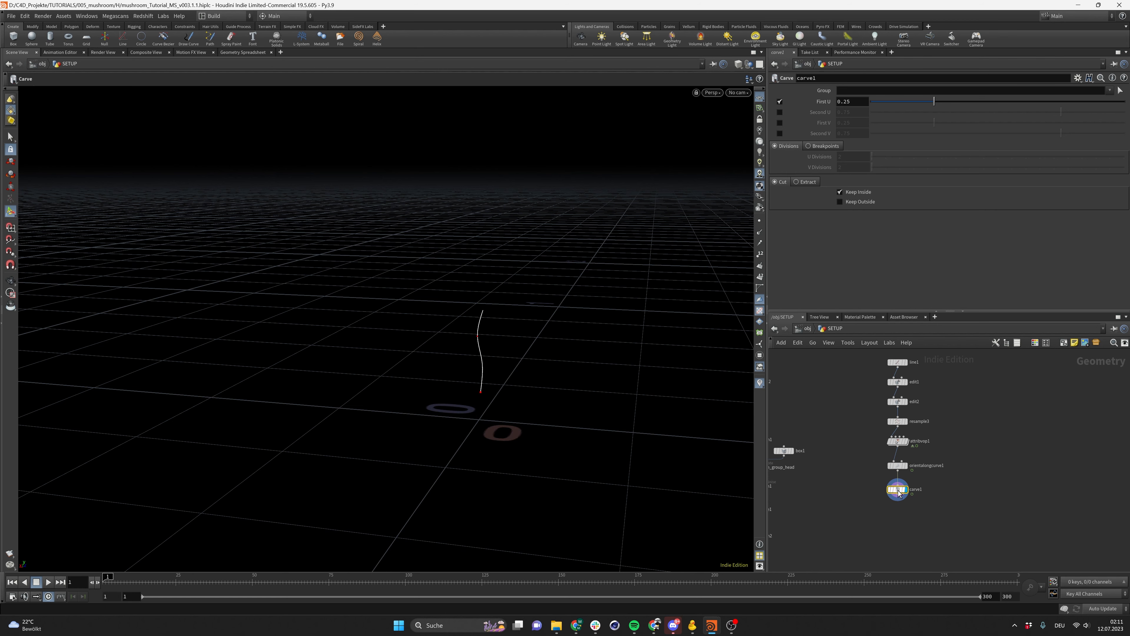
Set the Carve First U to 0, enable Second U at 0 and keyframe it on frame 1
alt+drag(390, 427, 361, 437)
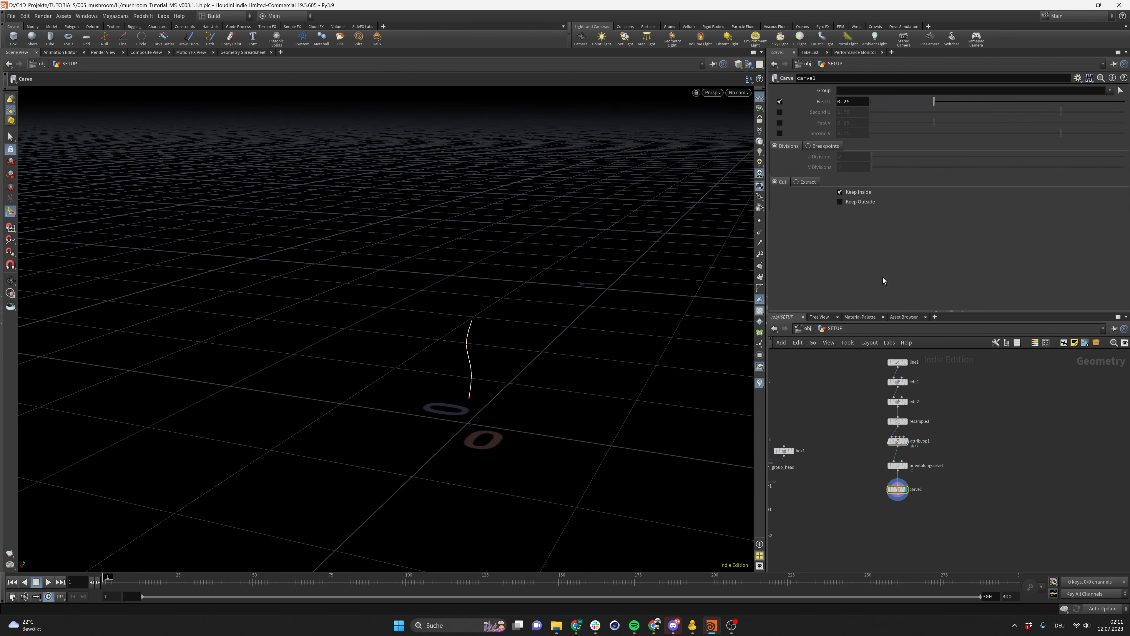
drag(921, 101, 867, 109)
drag(964, 102, 809, 125)
click(780, 113)
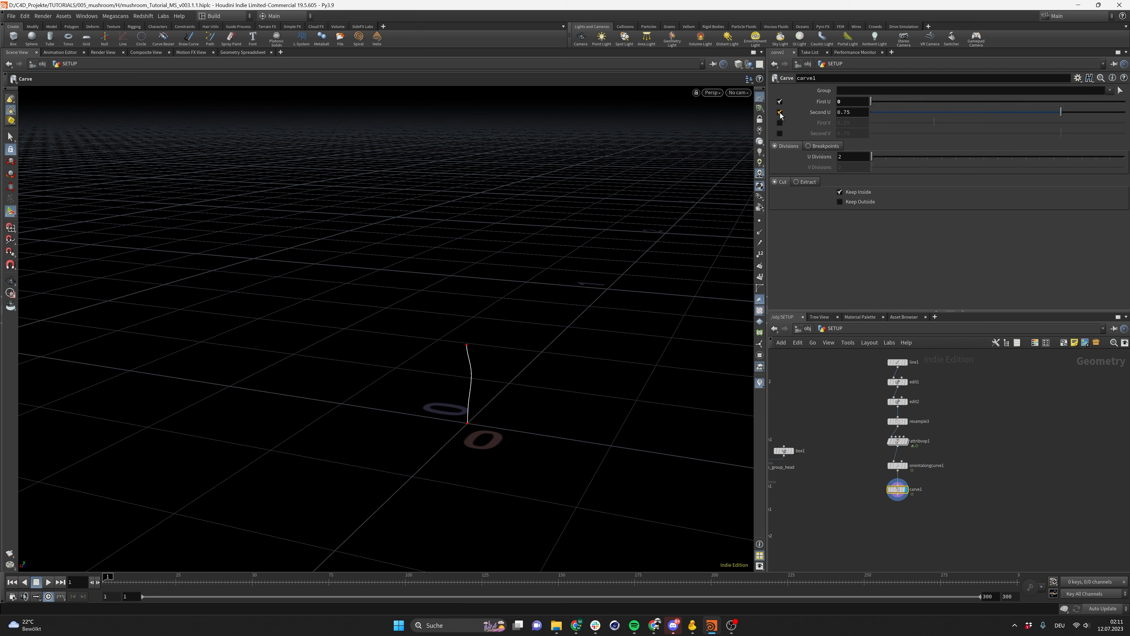
drag(906, 130, 835, 121)
key(Escape)
key(Return)
alt+click(829, 114)
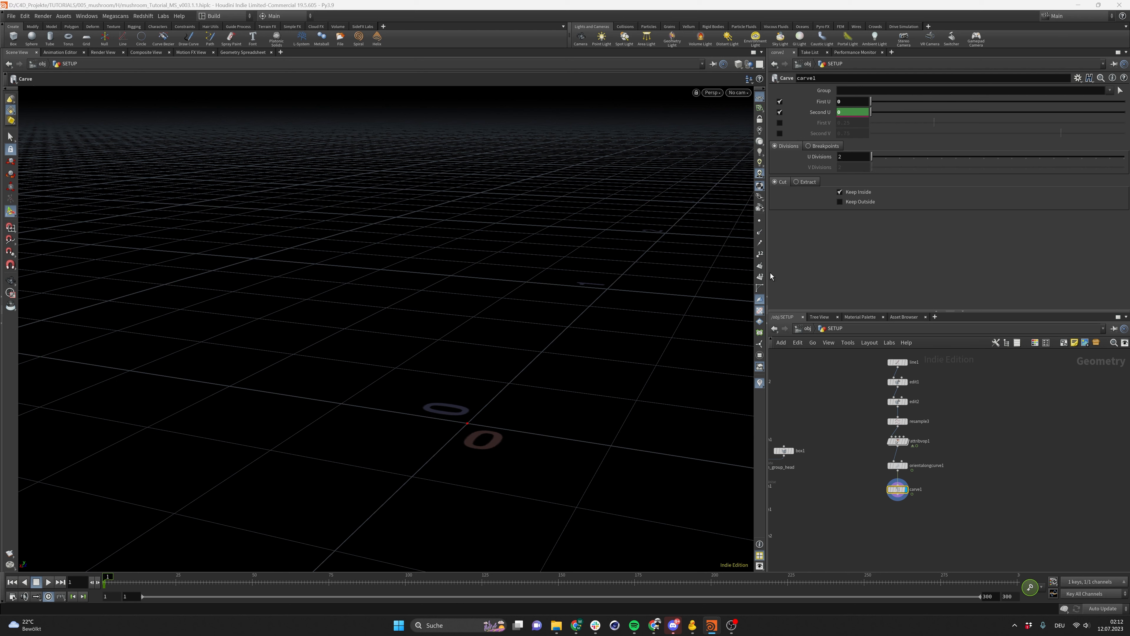
Go to frame 125, set Second U to 1 and keyframe it
drag(336, 590, 483, 591)
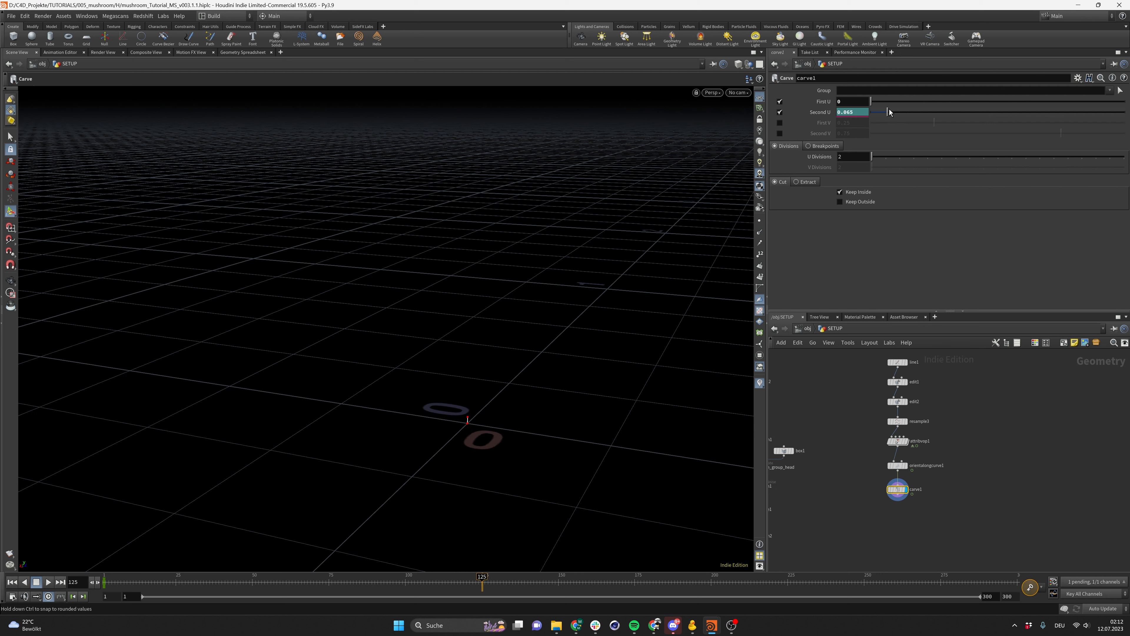
drag(890, 111, 1124, 112)
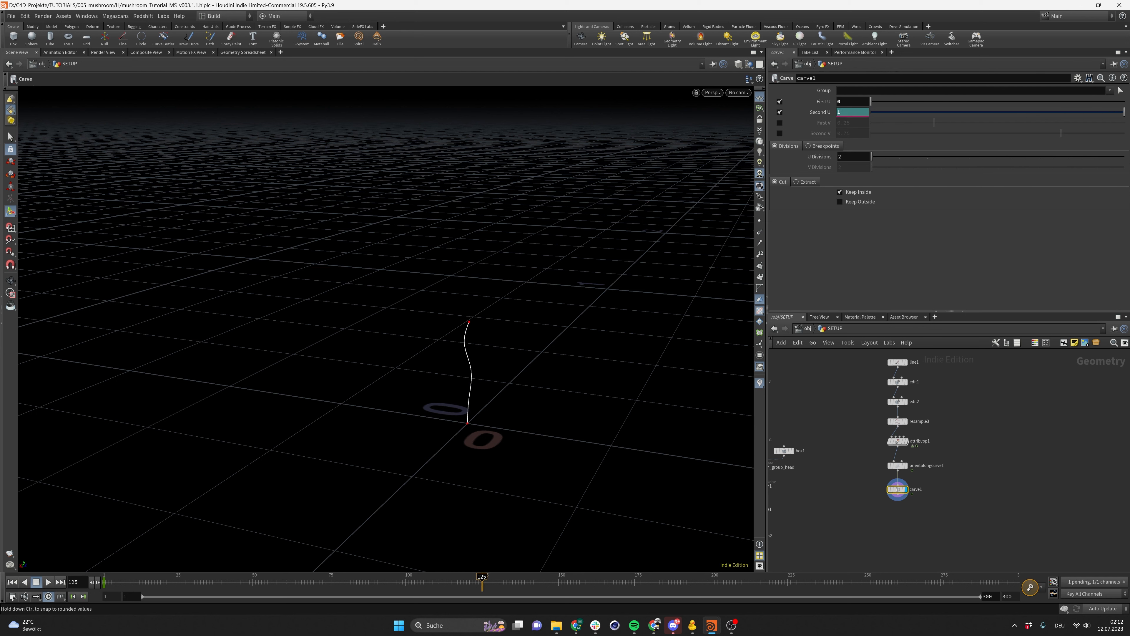
alt+click(820, 112)
Play back the carve growth of the stem from the first frame
click(12, 582)
click(49, 582)
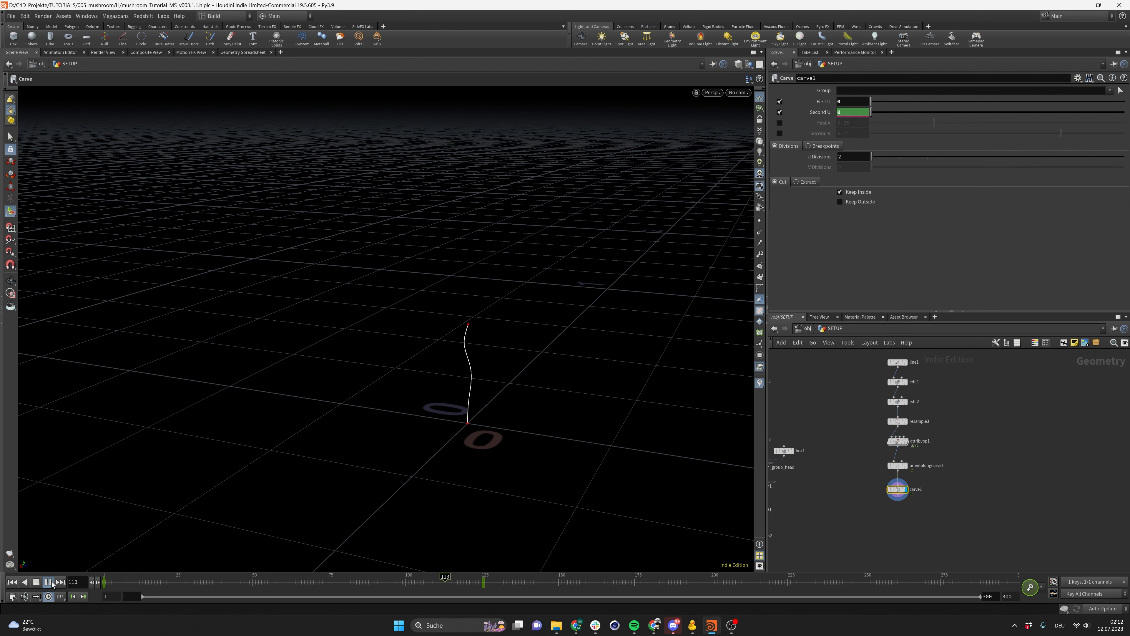
click(48, 582)
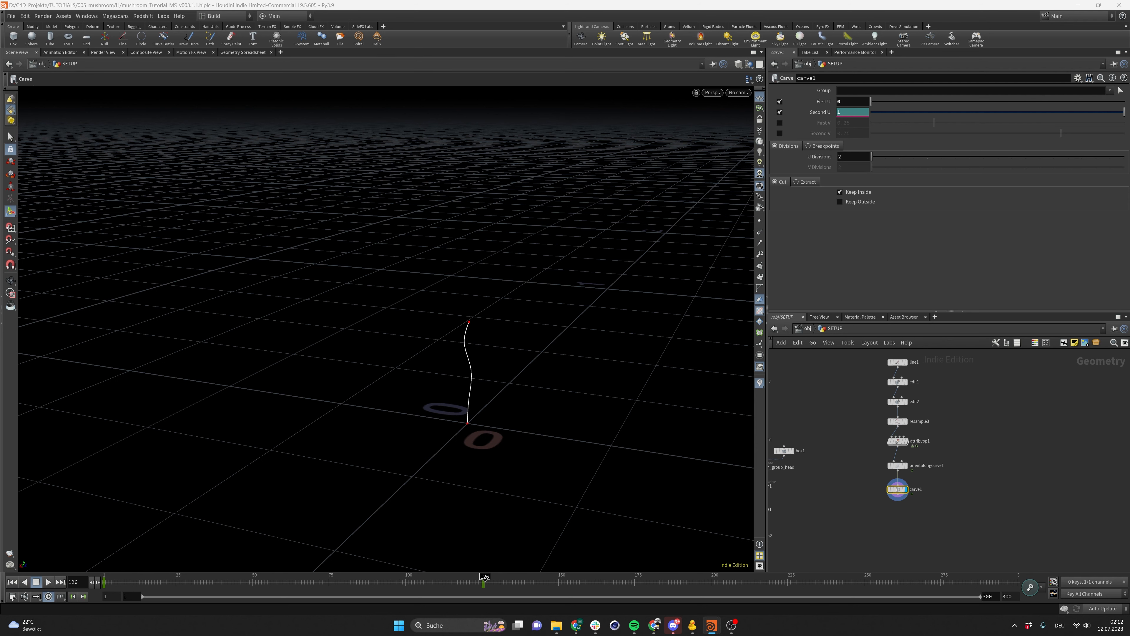
click(12, 581)
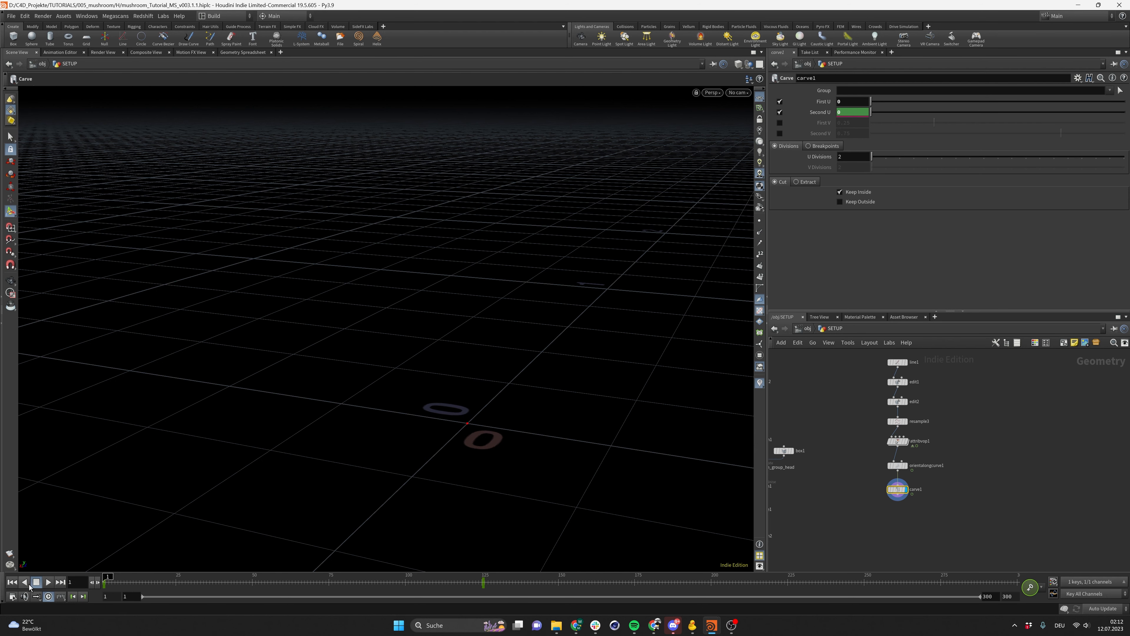
click(49, 582)
click(49, 582)
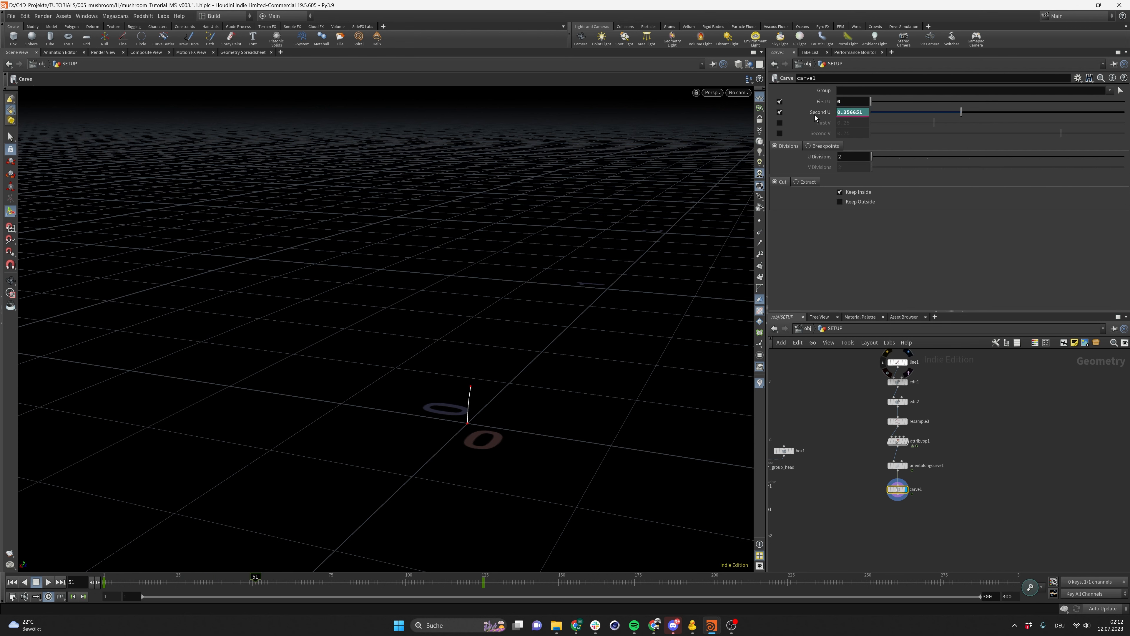
Open the Second U channel in the Animation Editor and reshape the keyframe tangents into an ease-out curve
shift+click(817, 114)
middle_drag(796, 126, 815, 164)
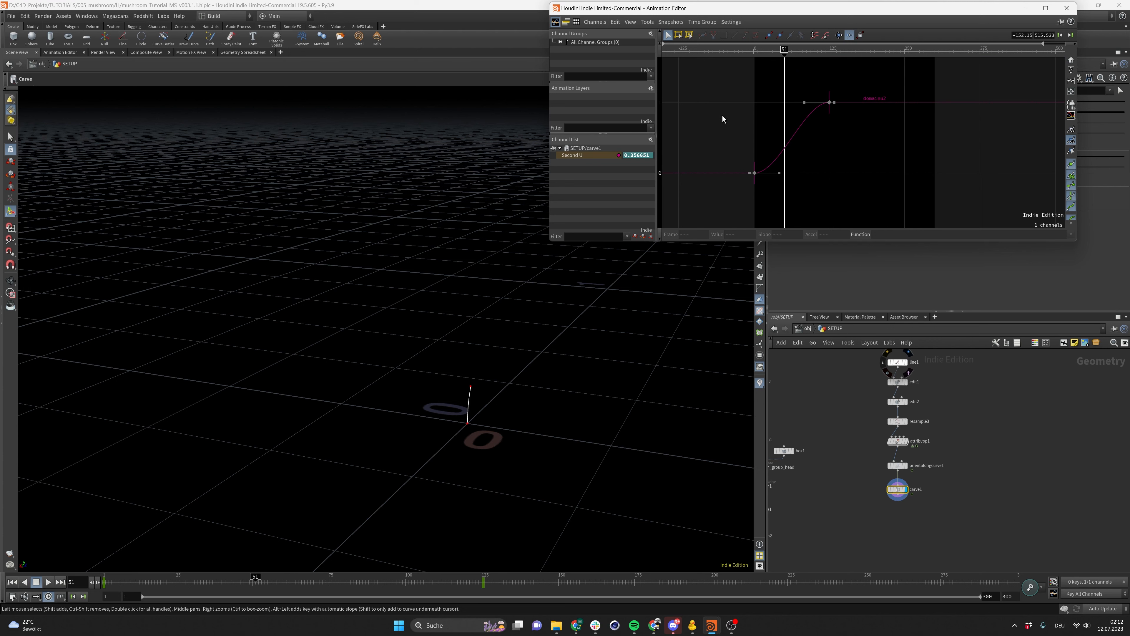
drag(722, 67, 839, 181)
click(855, 140)
drag(856, 140, 802, 99)
click(766, 191)
drag(766, 191, 754, 132)
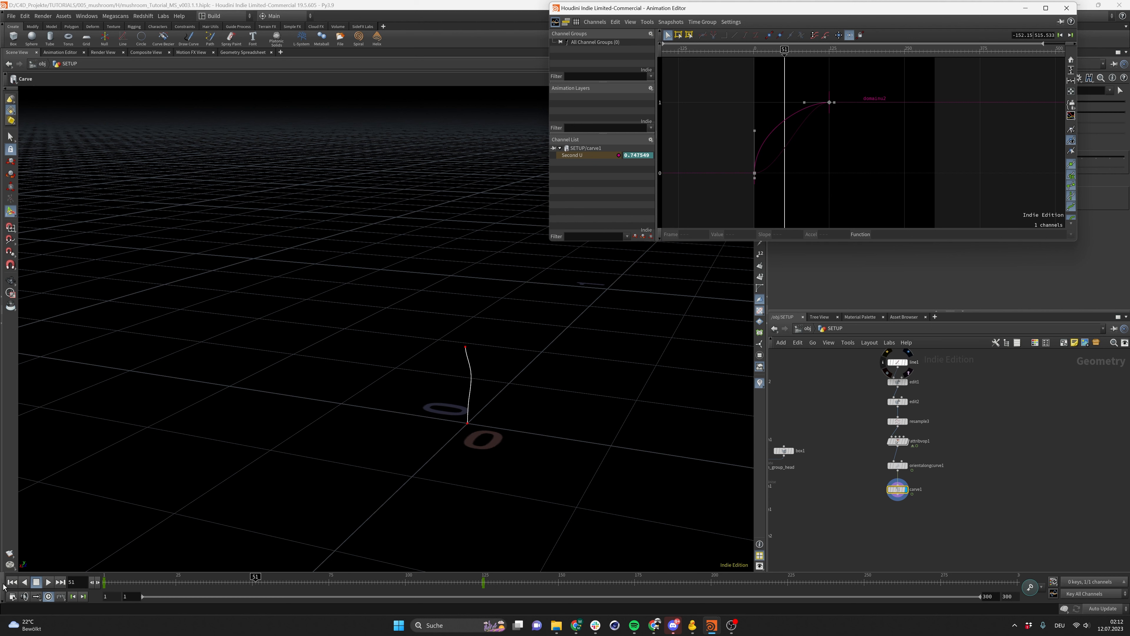
Play back the growth and steepen the tangent handle at the first Second U keyframe
click(12, 582)
click(48, 582)
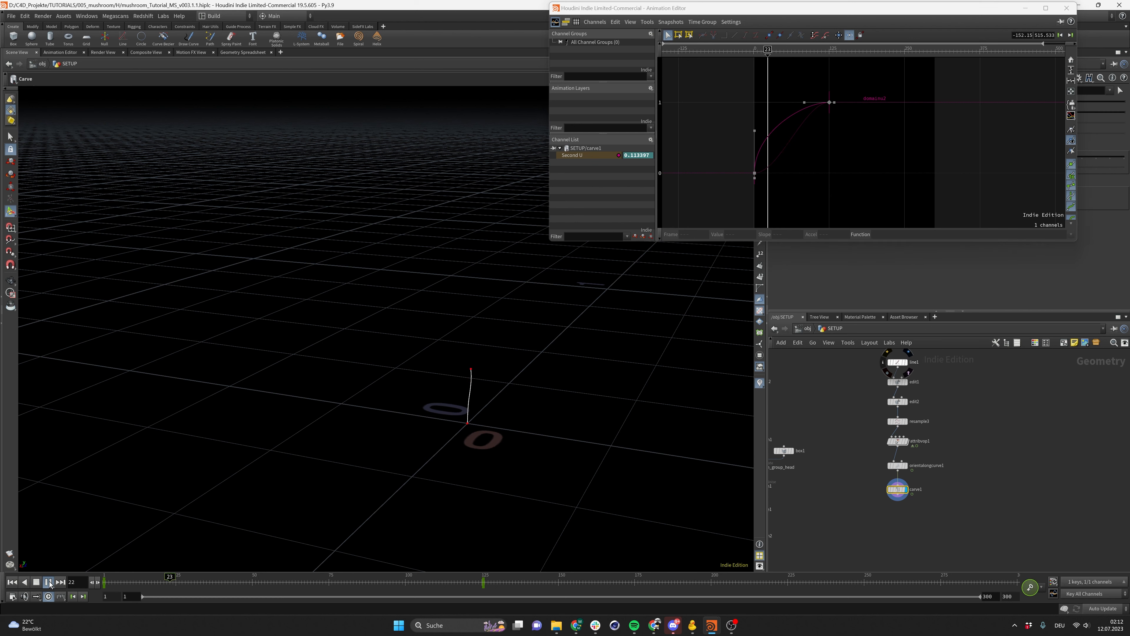
click(48, 582)
drag(753, 132, 747, 107)
drag(745, 100, 746, 103)
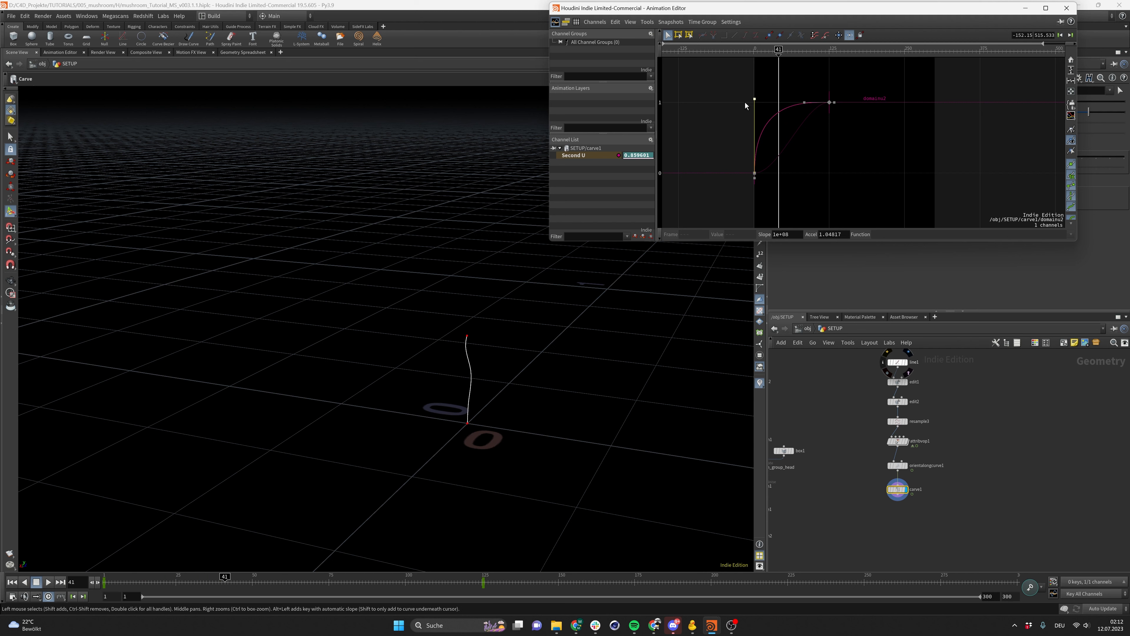
Replay the carve growth from the first frame several times to judge the timing
click(12, 582)
click(48, 582)
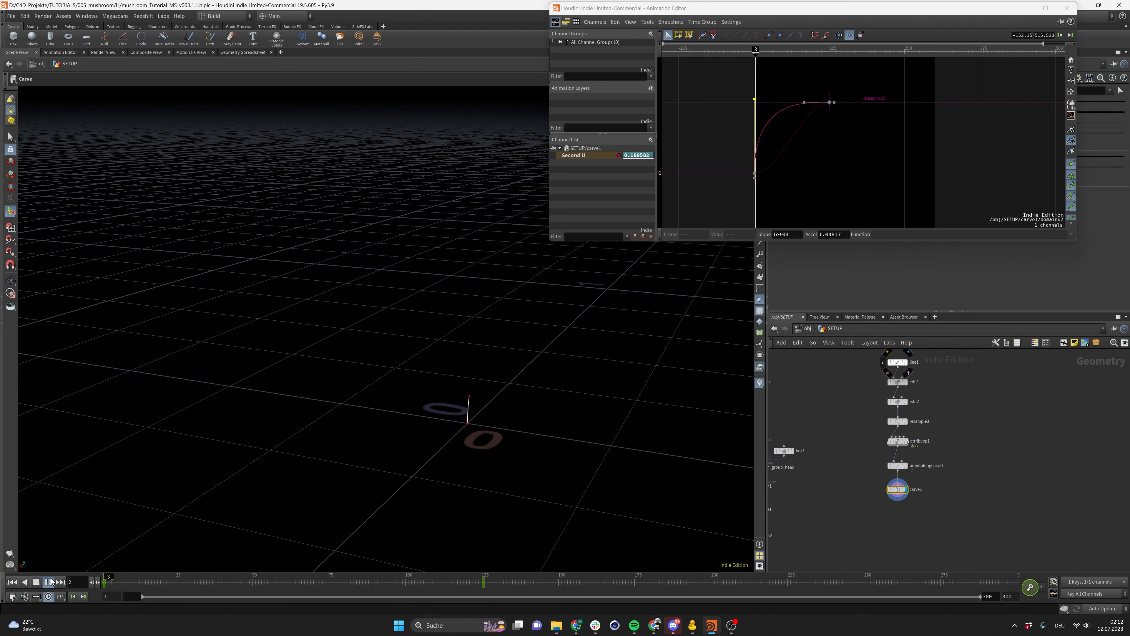
click(48, 582)
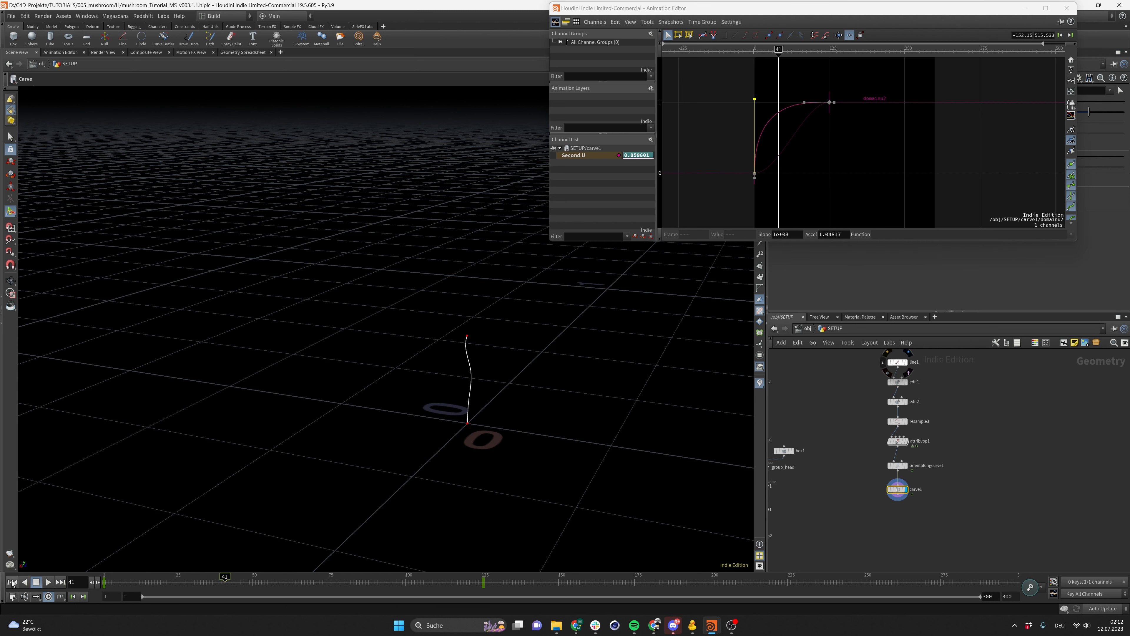
click(12, 582)
click(48, 582)
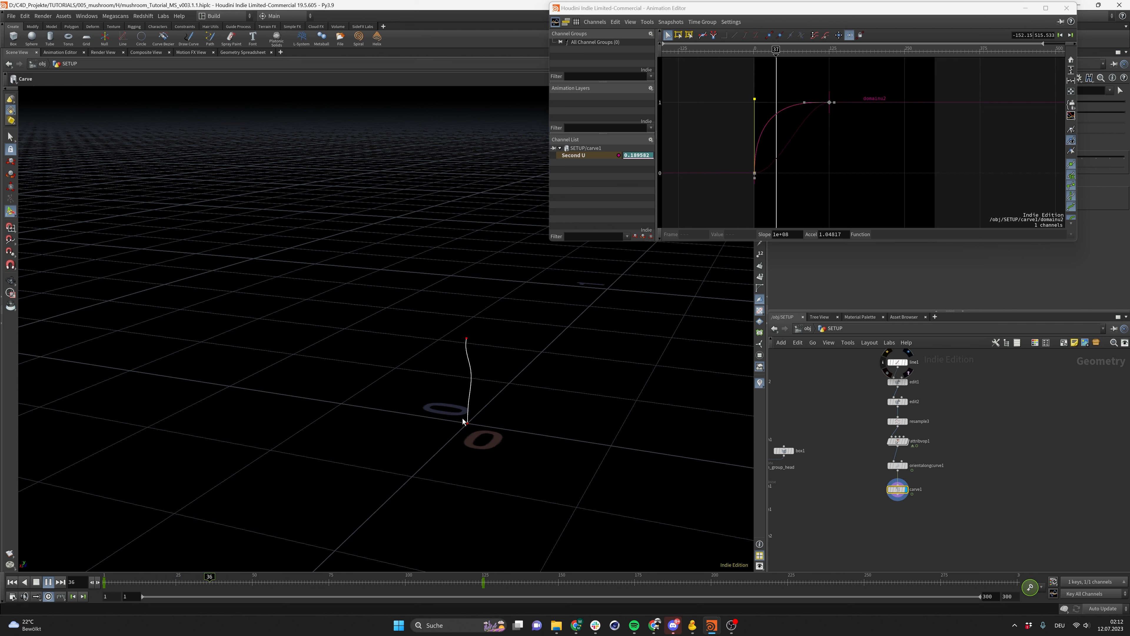
click(48, 582)
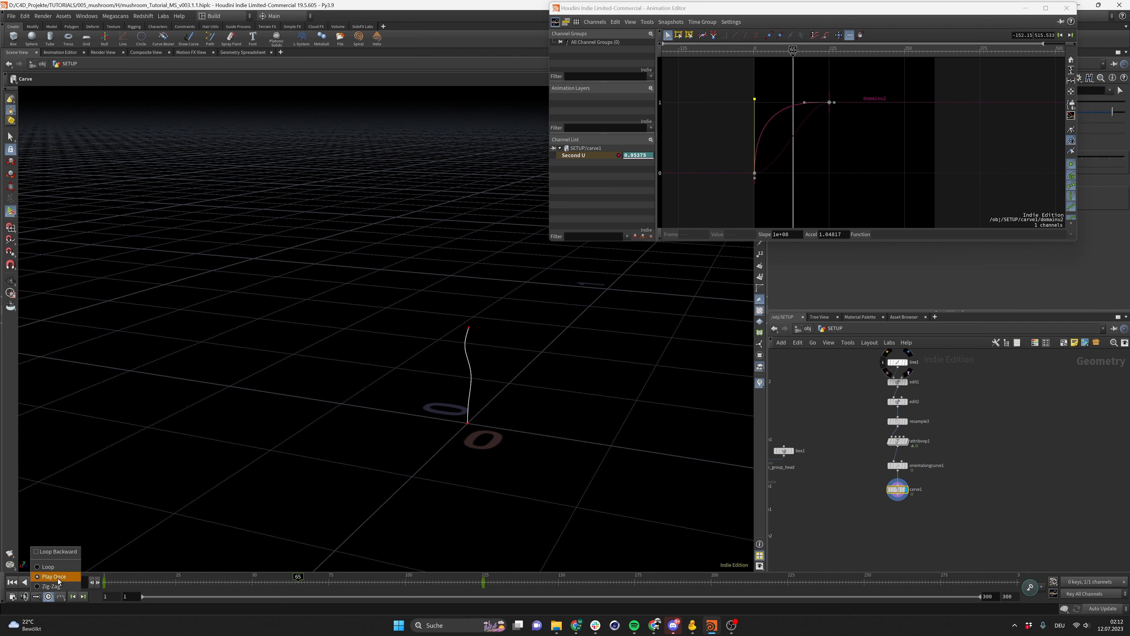
click(12, 582)
click(48, 582)
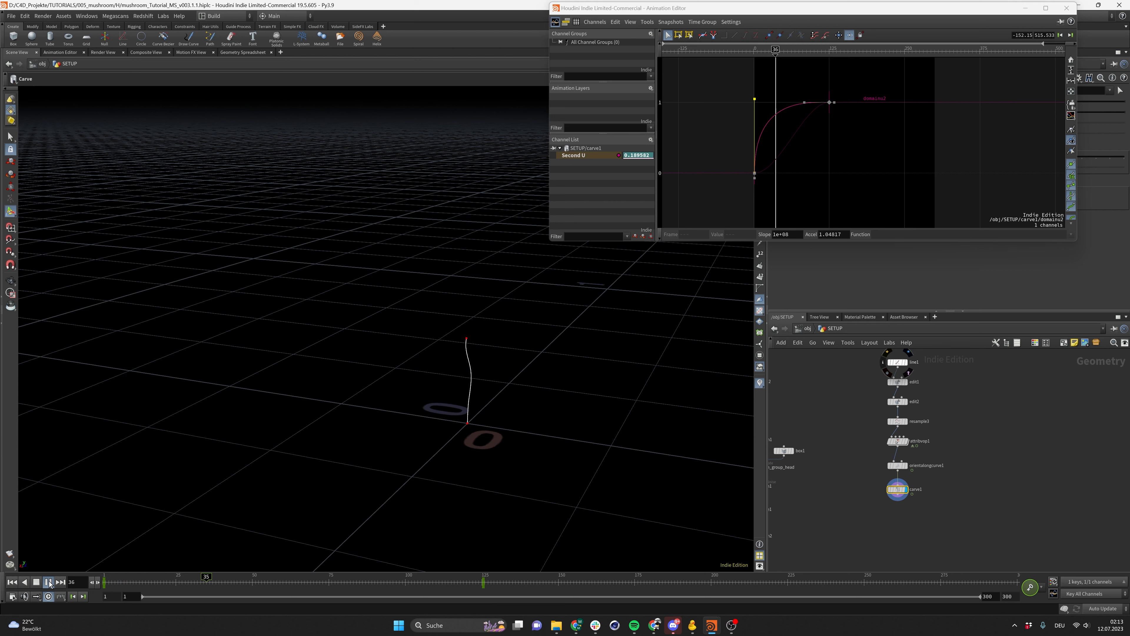
click(48, 582)
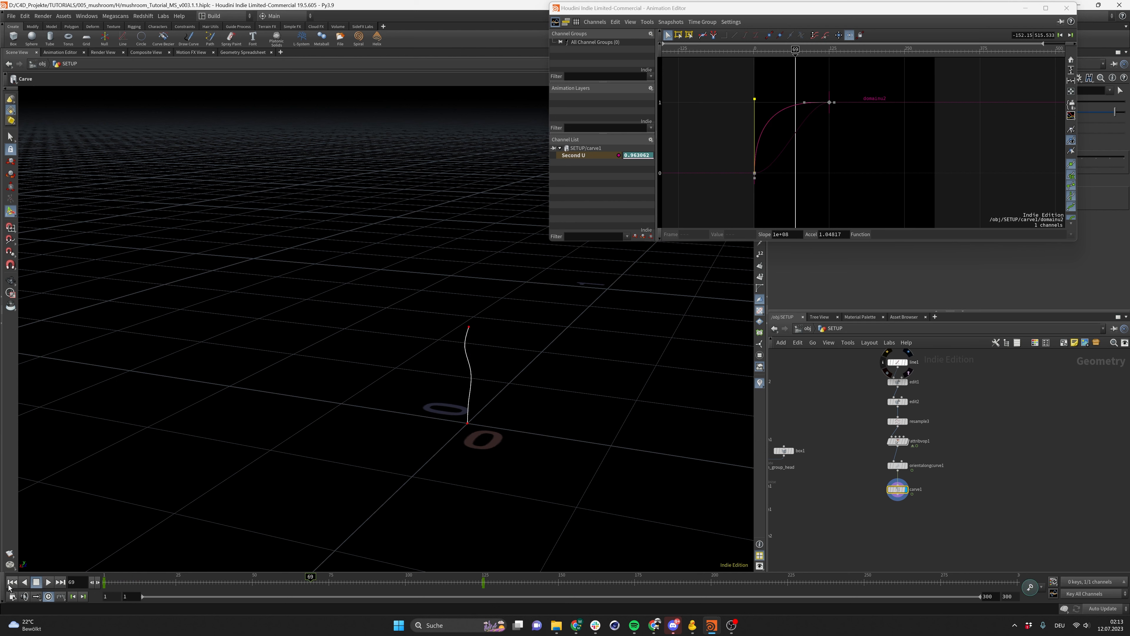
click(13, 582)
click(48, 582)
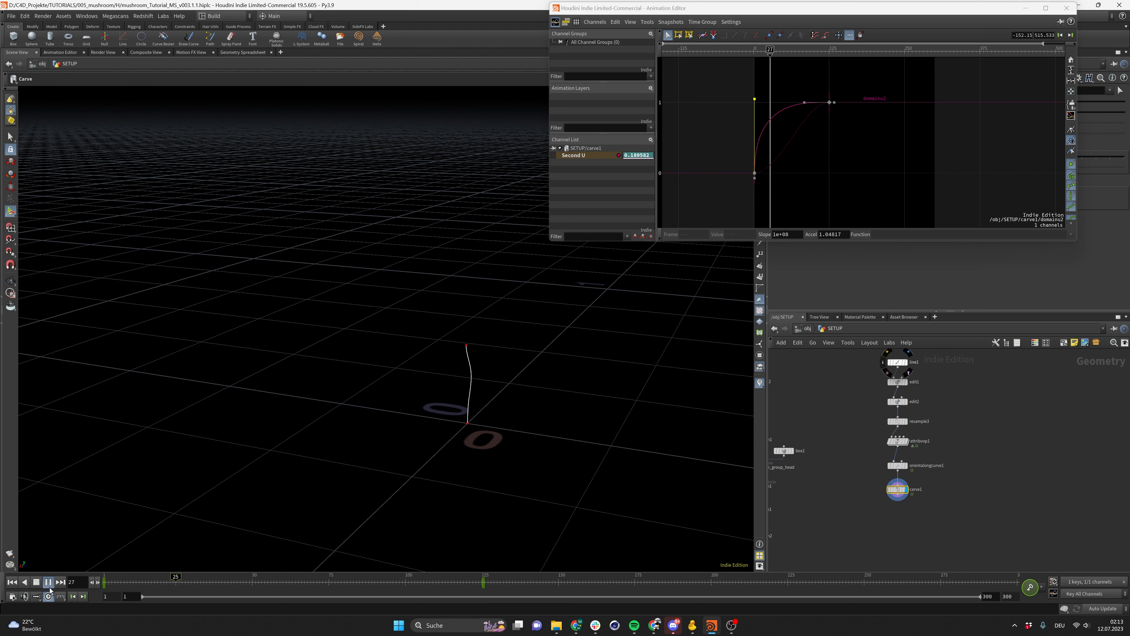
click(49, 587)
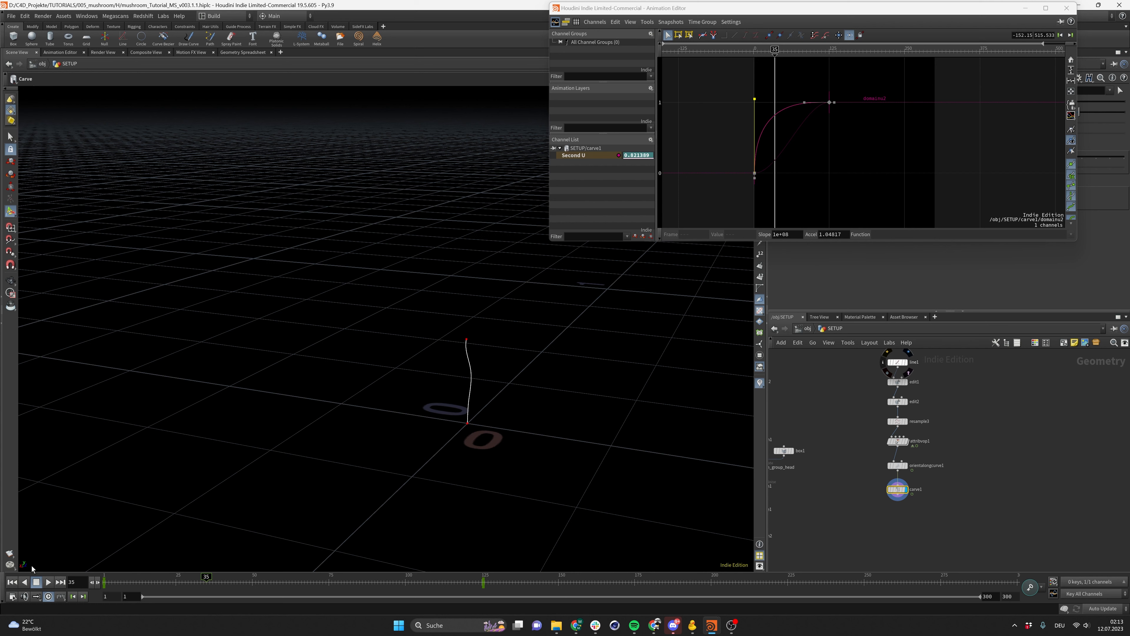
click(13, 582)
click(48, 582)
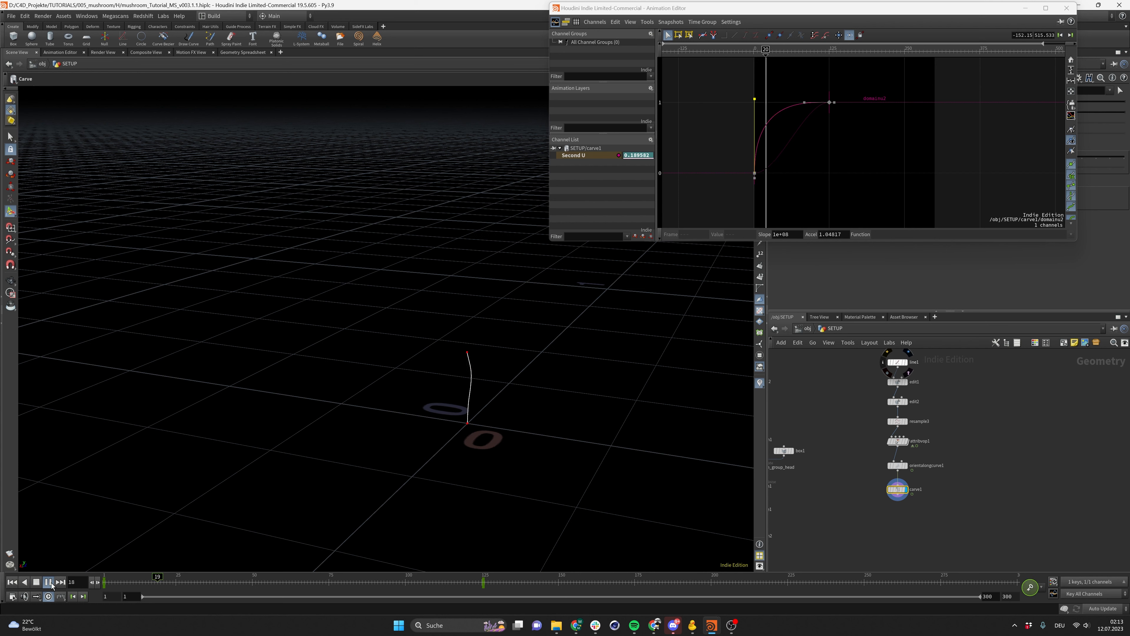
click(49, 582)
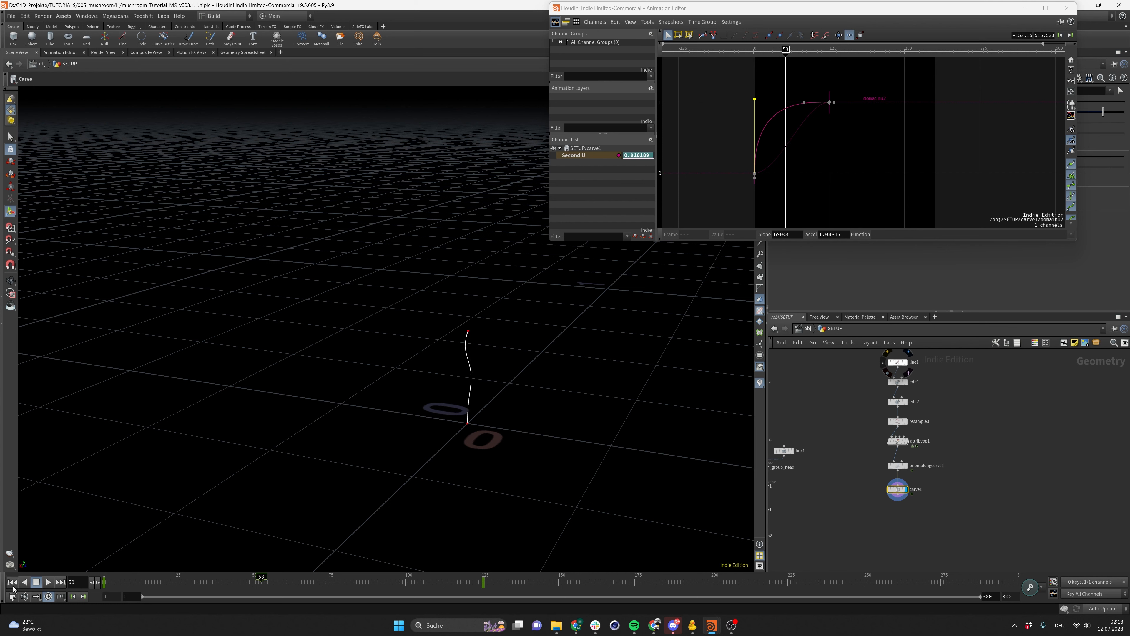
click(12, 582)
Undo the last two tangent changes on the Second U curve
click(821, 138)
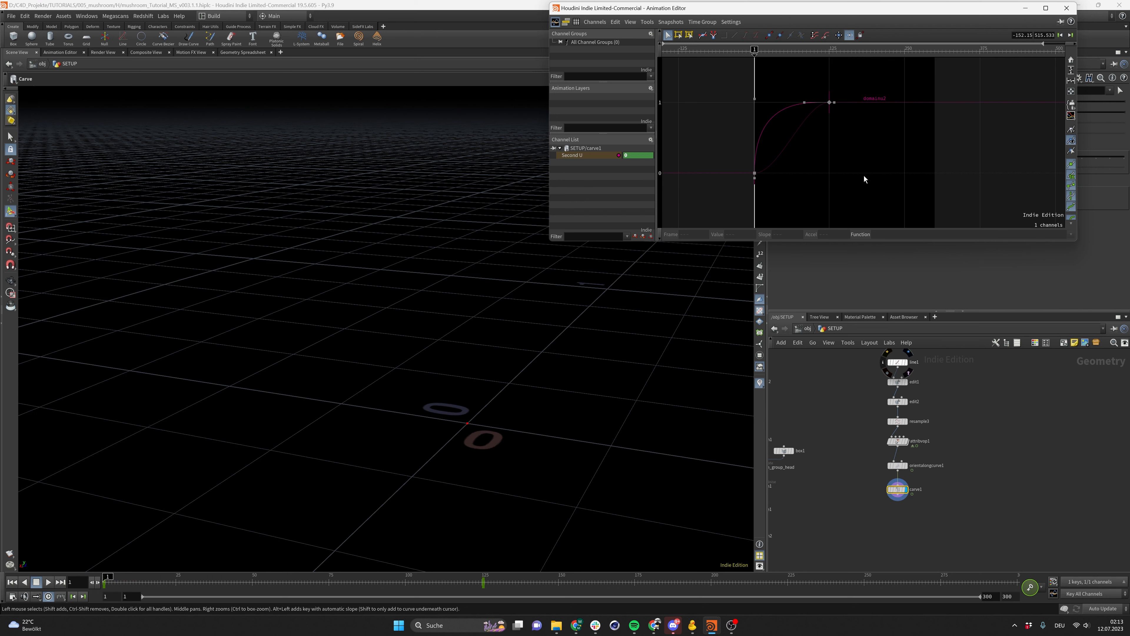
key(ctrl+z)
key(ctrl+z)
Try adjusting the outgoing tangent handle of the first Second U keyframe
drag(858, 79, 695, 220)
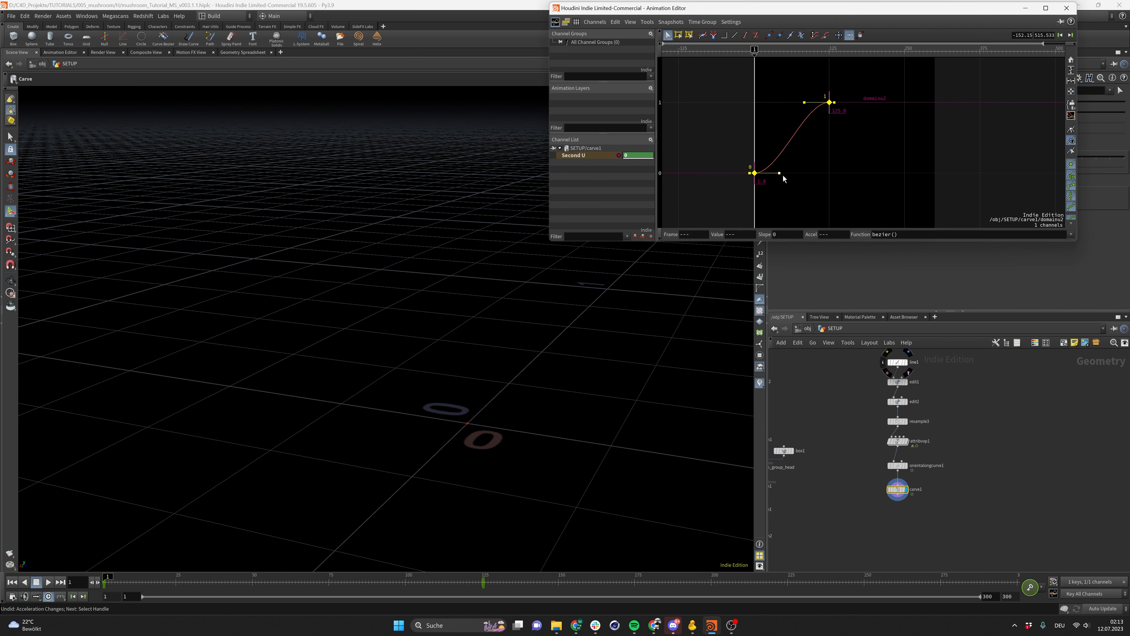
drag(782, 178, 800, 183)
key(ctrl+z)
drag(782, 173, 812, 173)
key(ctrl+z)
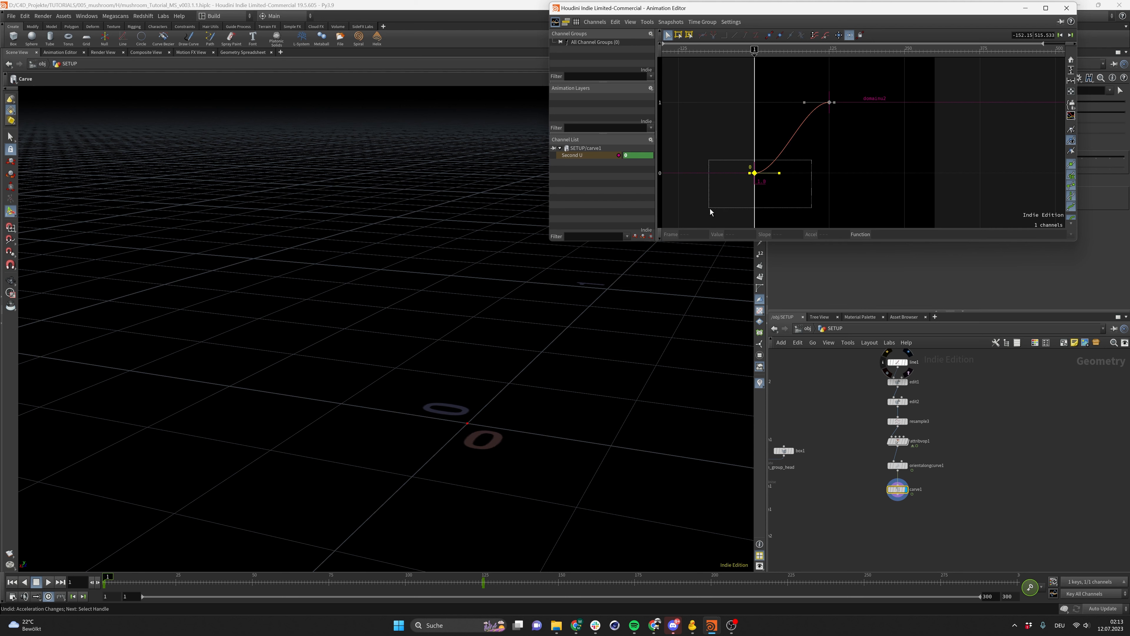
drag(783, 174, 805, 172)
key(ctrl+z)
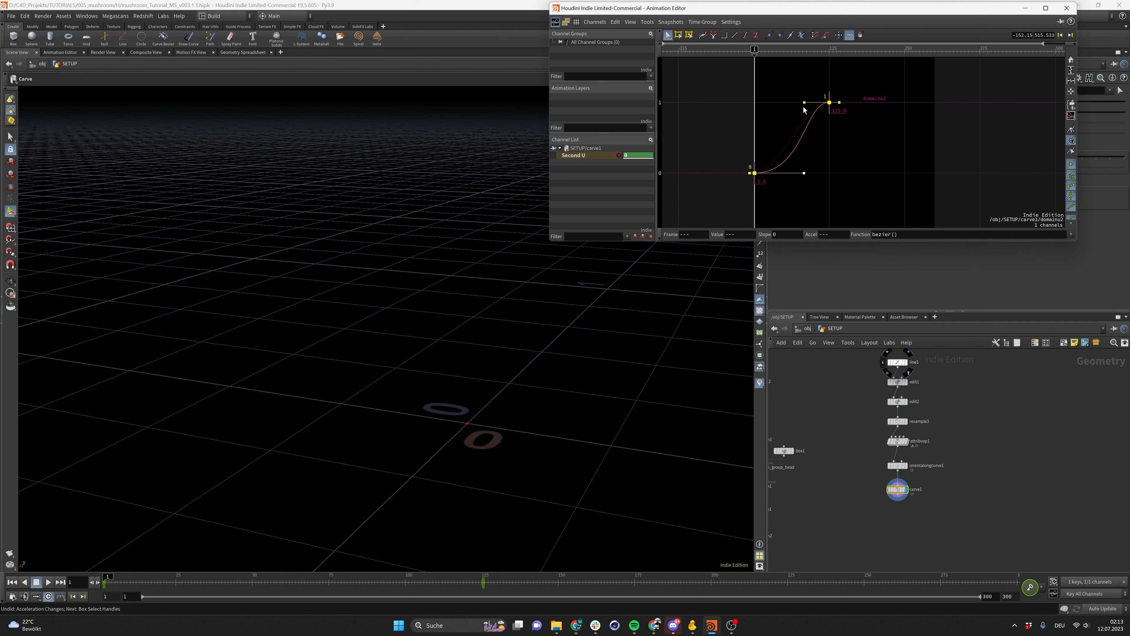
Shorten the incoming tangent handle of the last Second U keyframe and play back the growth
drag(805, 104, 779, 107)
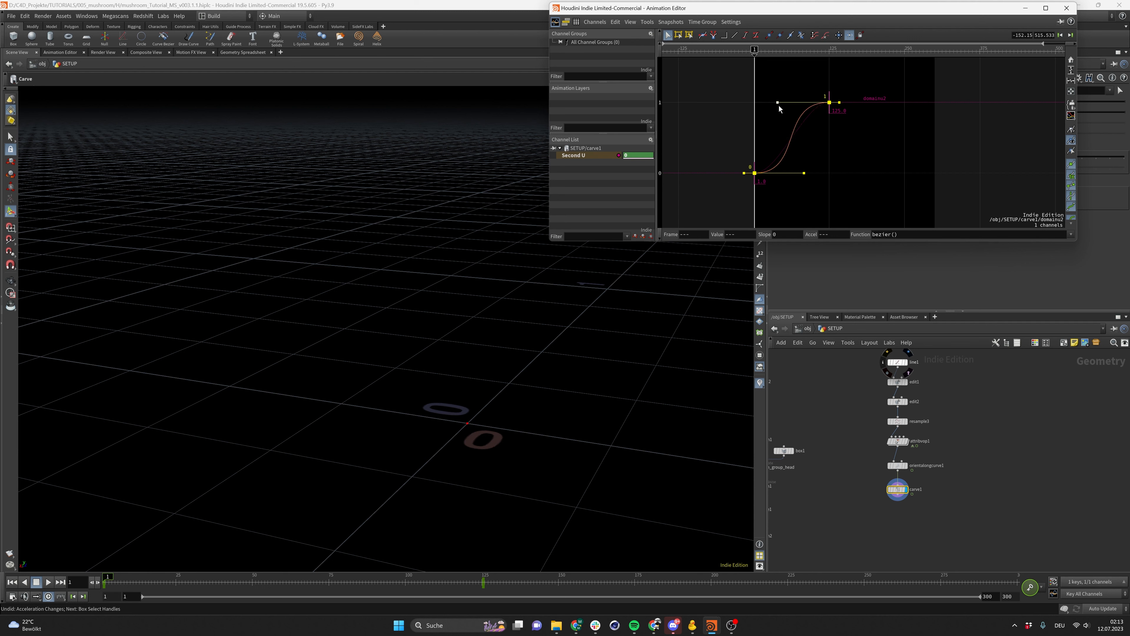
click(817, 151)
click(48, 582)
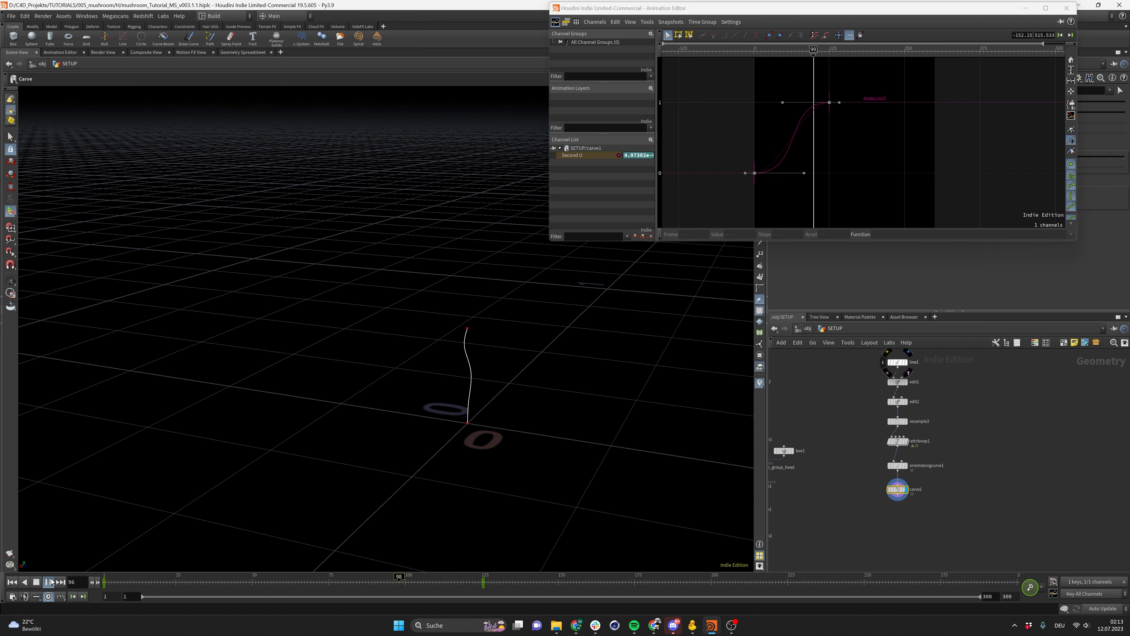
click(49, 582)
Select the first keyframe's handles and adjust its outgoing tangent on the Second U curve
drag(741, 151, 786, 163)
click(785, 174)
Play back the eased carve growth from the first frame
click(13, 583)
click(48, 582)
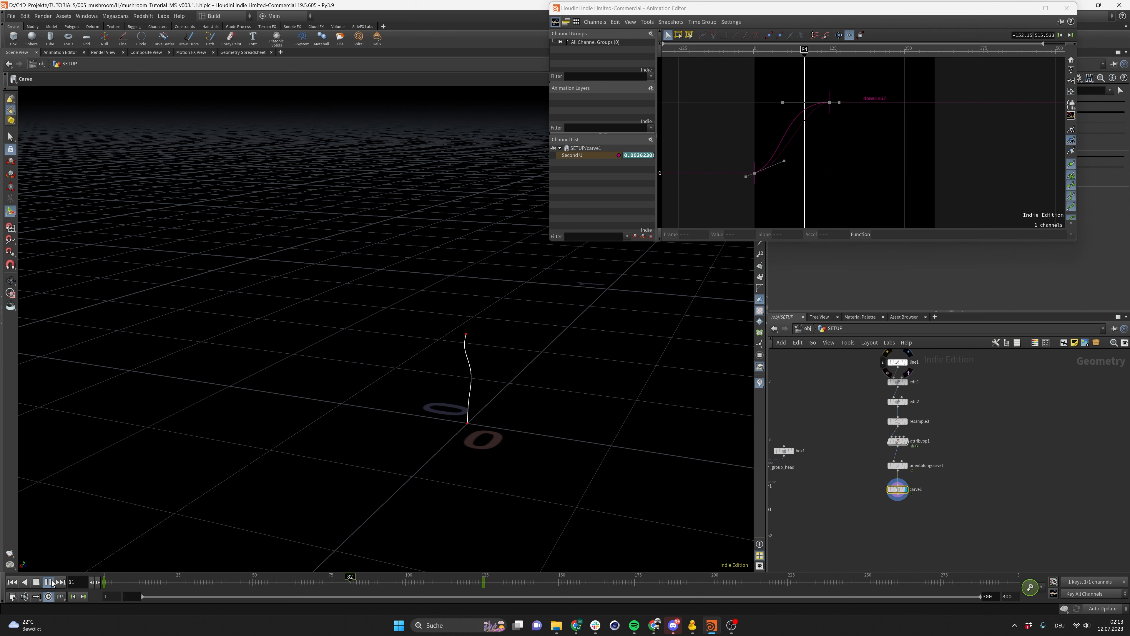
click(12, 582)
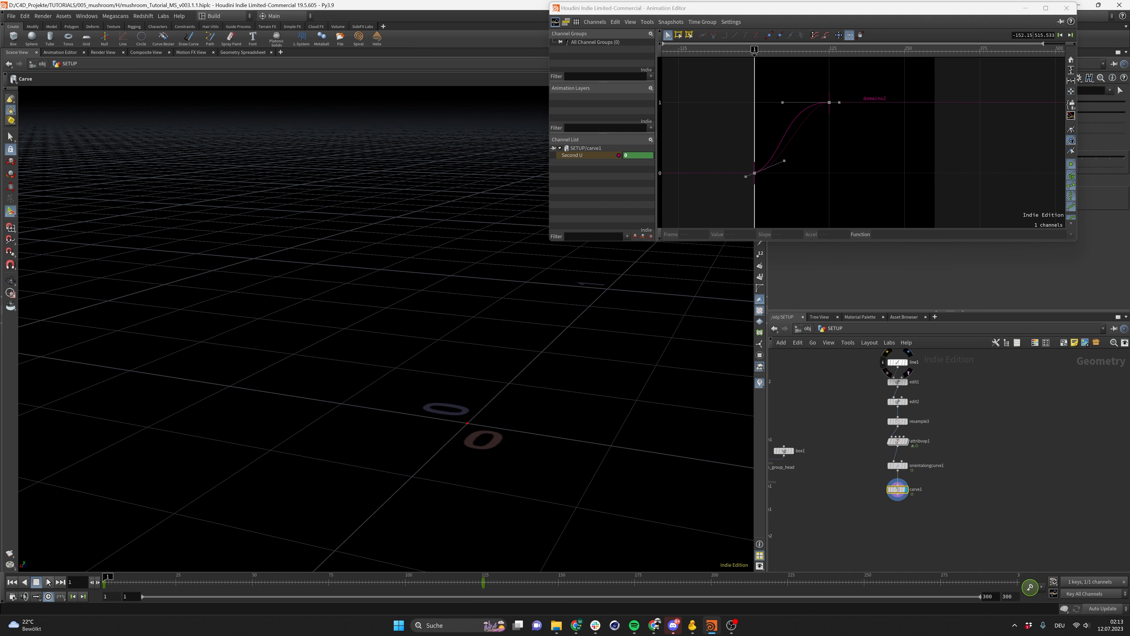
click(48, 582)
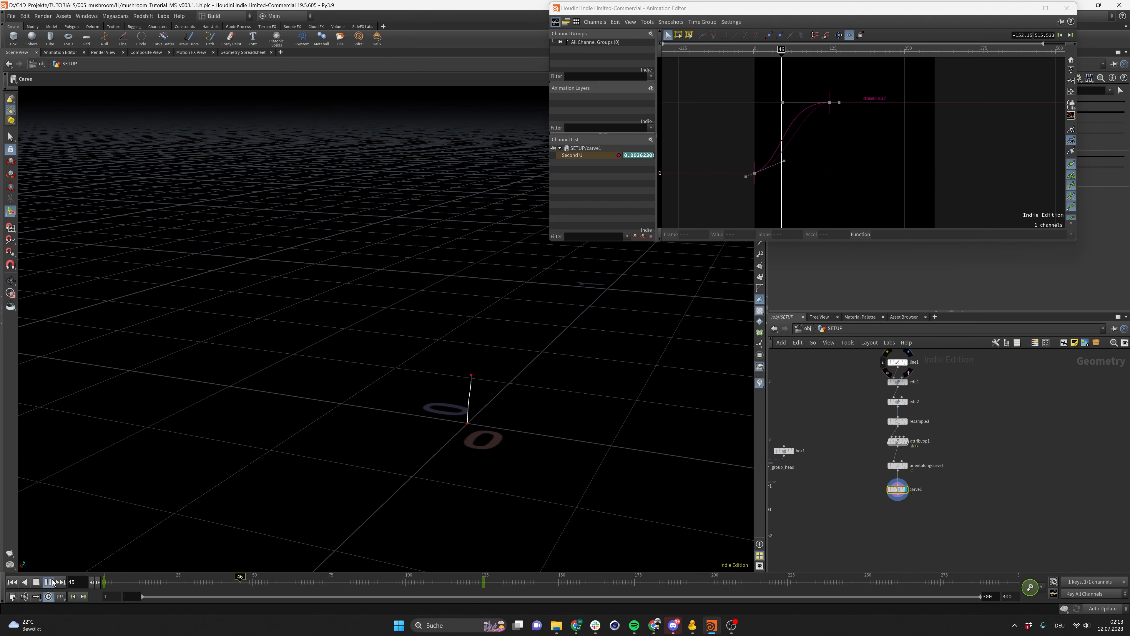
click(49, 581)
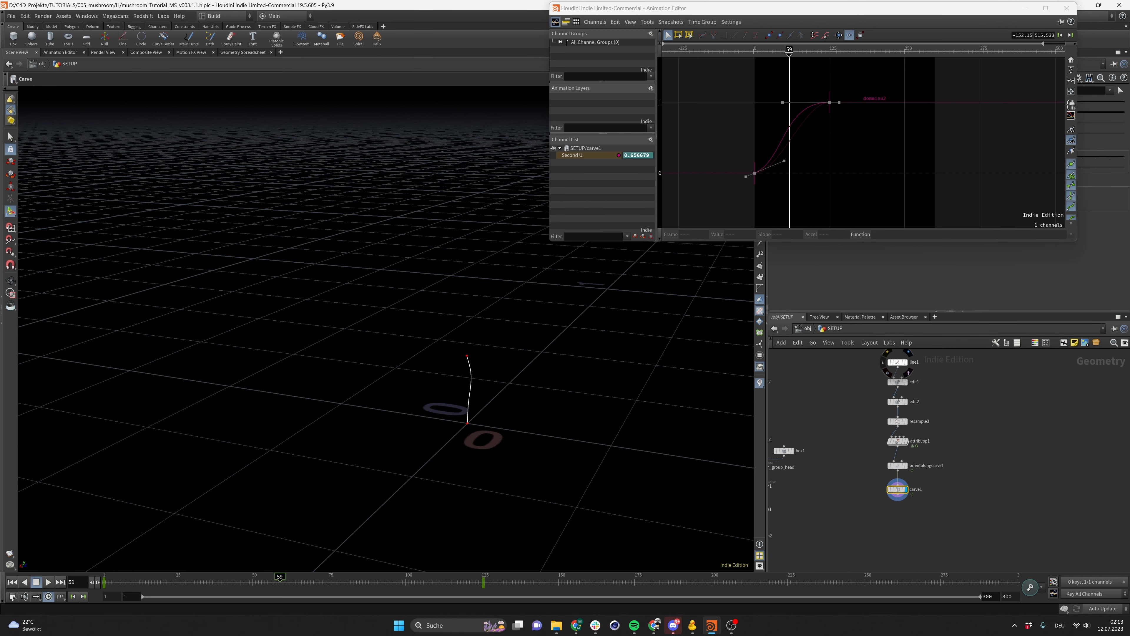
Close the Animation Editor and save the scene
click(1066, 7)
drag(925, 537, 906, 533)
key(ctrl+s)
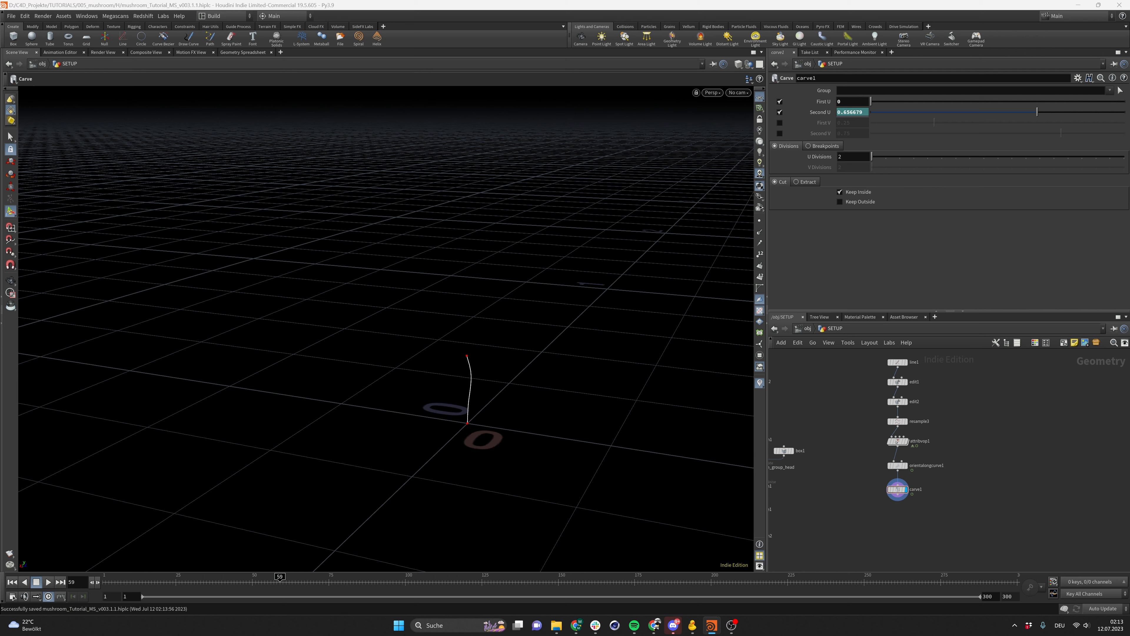
Append a Resample node below the Carve node, wire it in and display it
middle_drag(901, 507, 894, 478)
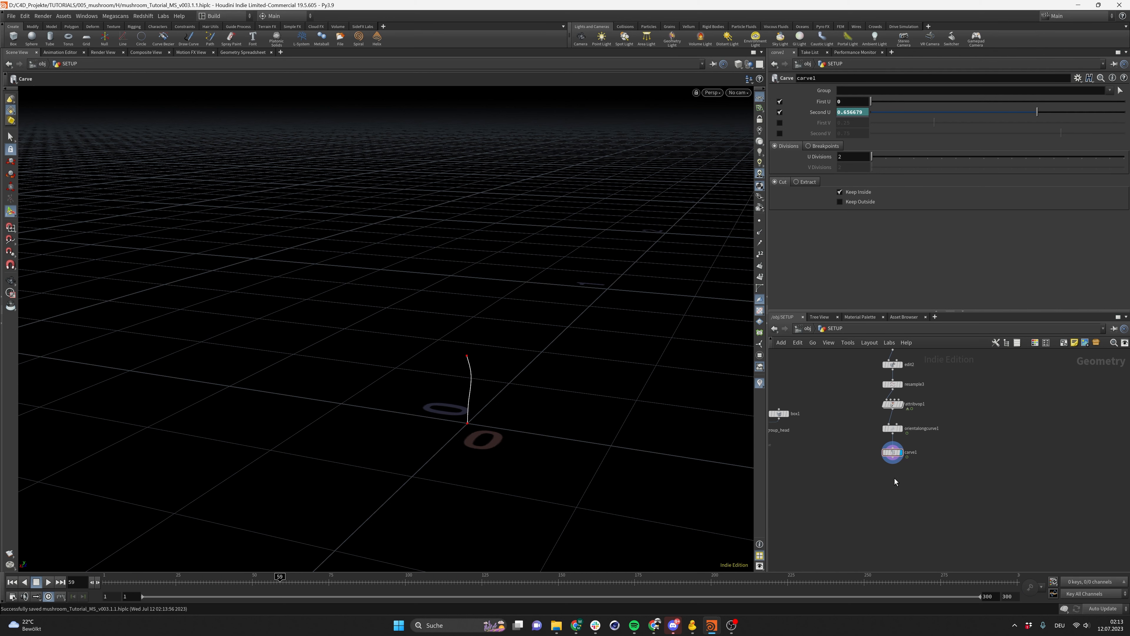
key(Tab)
text(remesh)
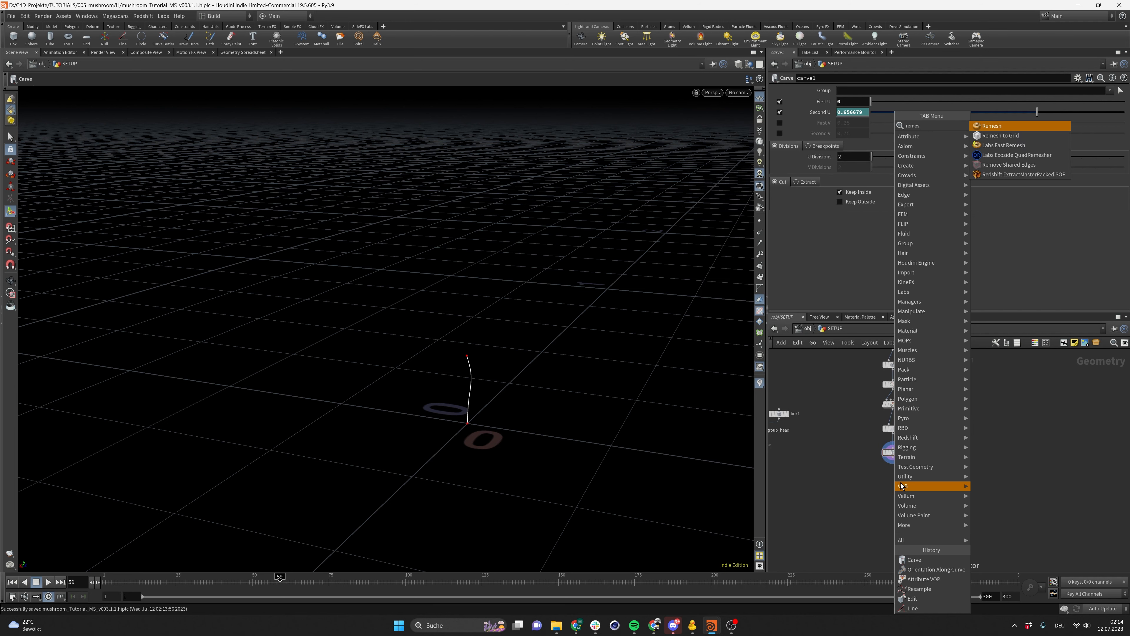
key(BackSpace)
key(BackSpace)
key(BackSpace)
key(BackSpace)
text(sampl)
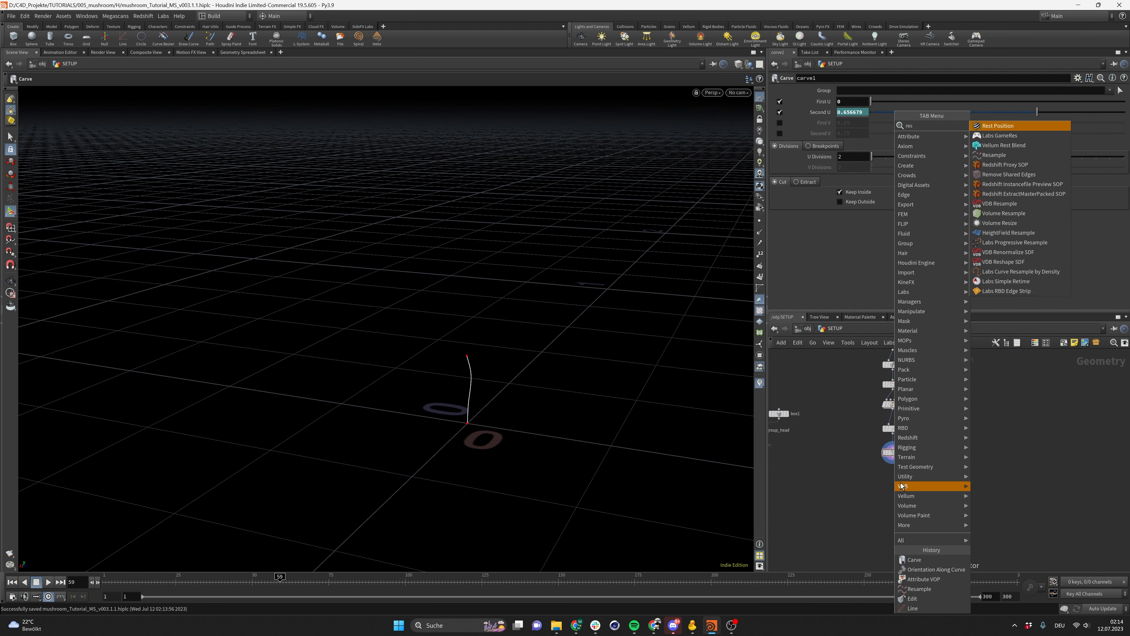
key(Return)
click(893, 475)
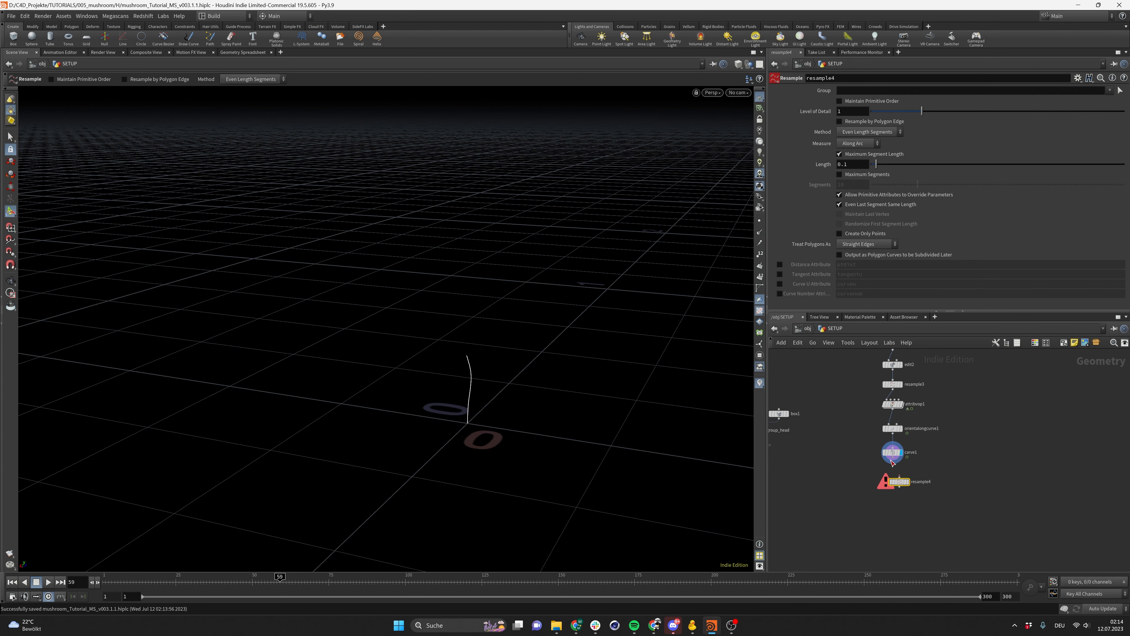
drag(892, 459, 896, 480)
click(907, 482)
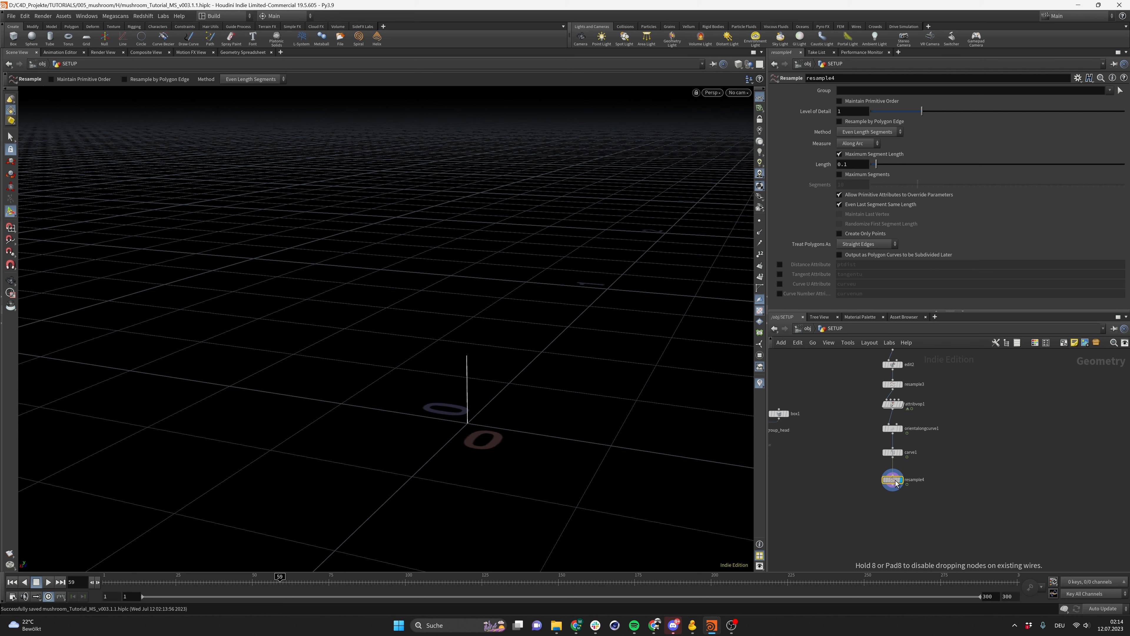
Switch the Resample to Maximum Segments with 30 segments and treat polygons as Subdivision Curves
click(839, 154)
click(842, 177)
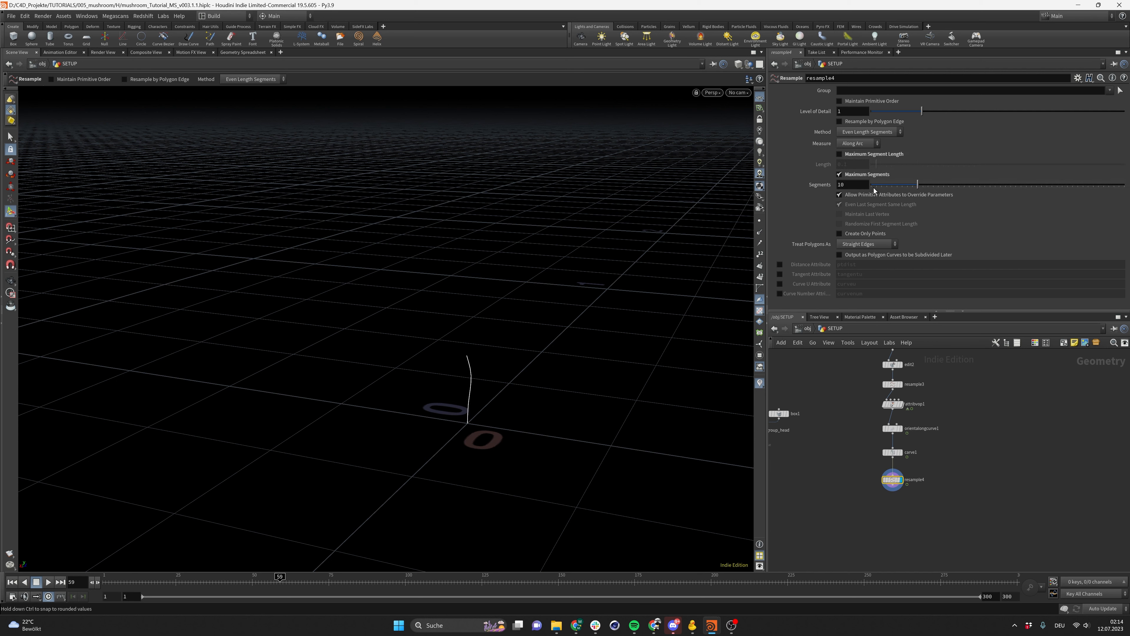
drag(859, 185, 754, 207)
text(30)
key(Return)
click(873, 244)
click(863, 263)
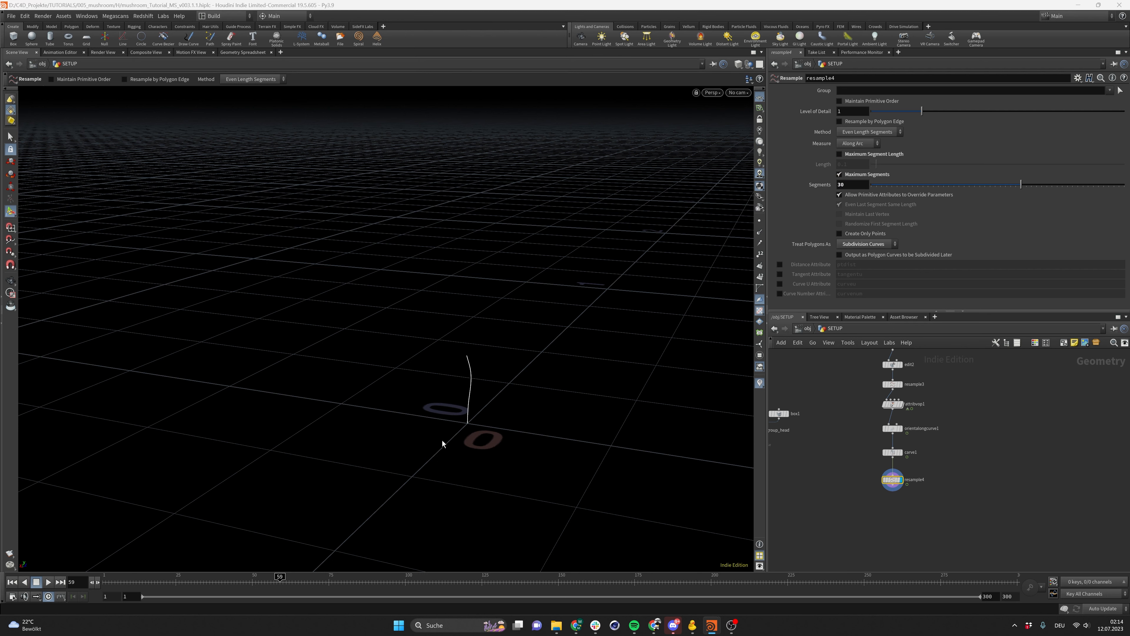
Set the Resample Segments to 100 and save the scene
drag(851, 185, 732, 195)
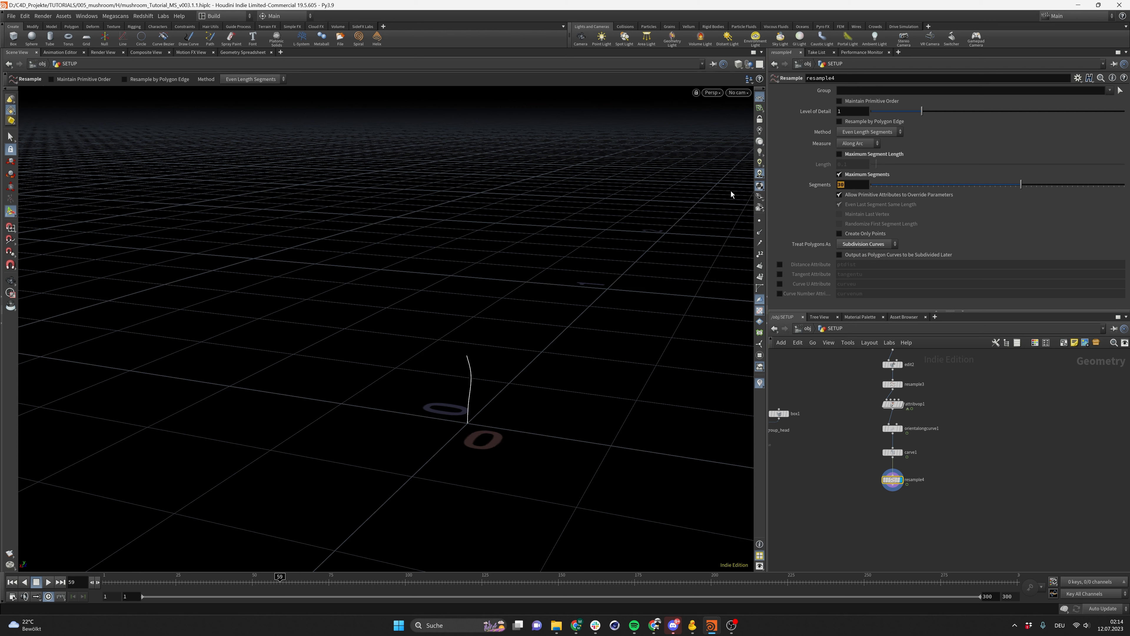
text(100)
key(Return)
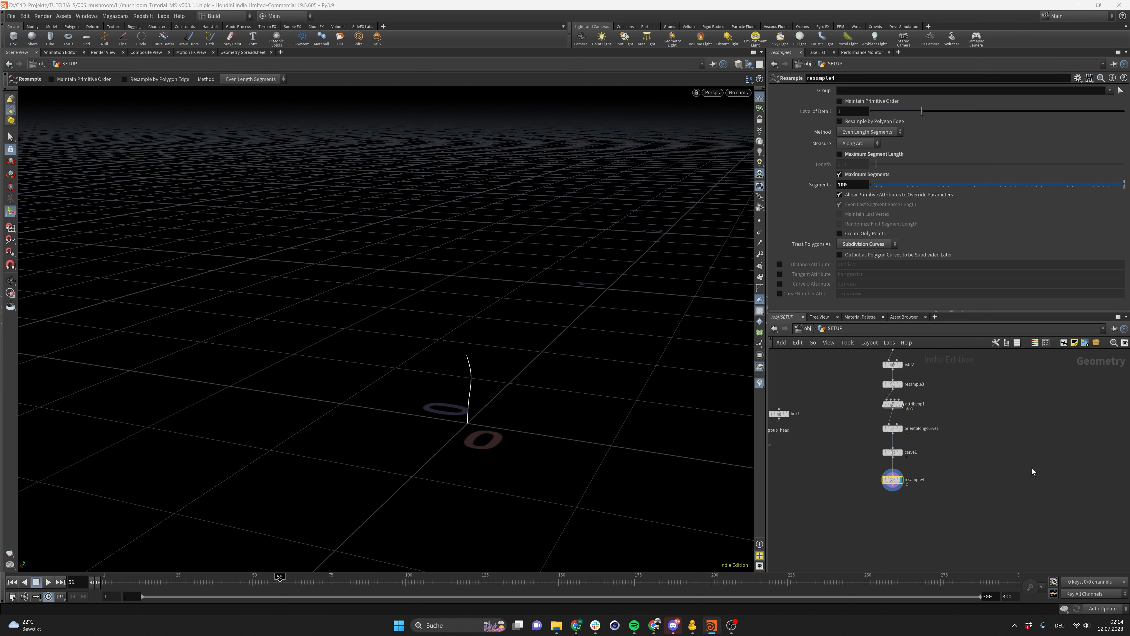
middle_drag(891, 519, 938, 489)
key(ctrl+s)
Add a Group by Range node and wire it below the Resample node
key(Tab)
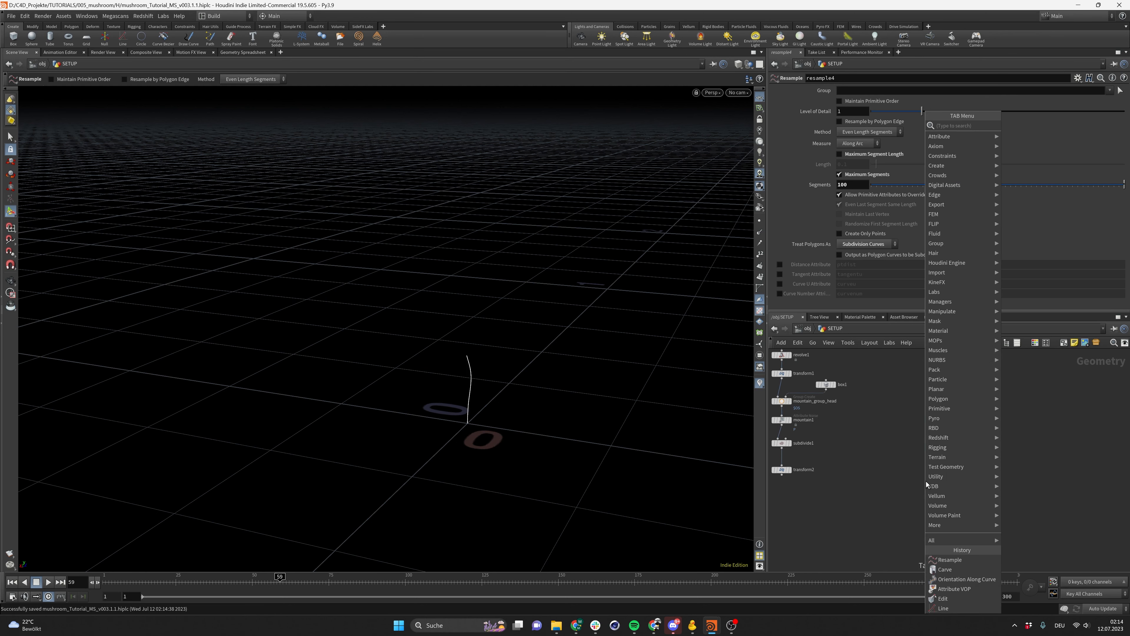
text(groupra)
key(Return)
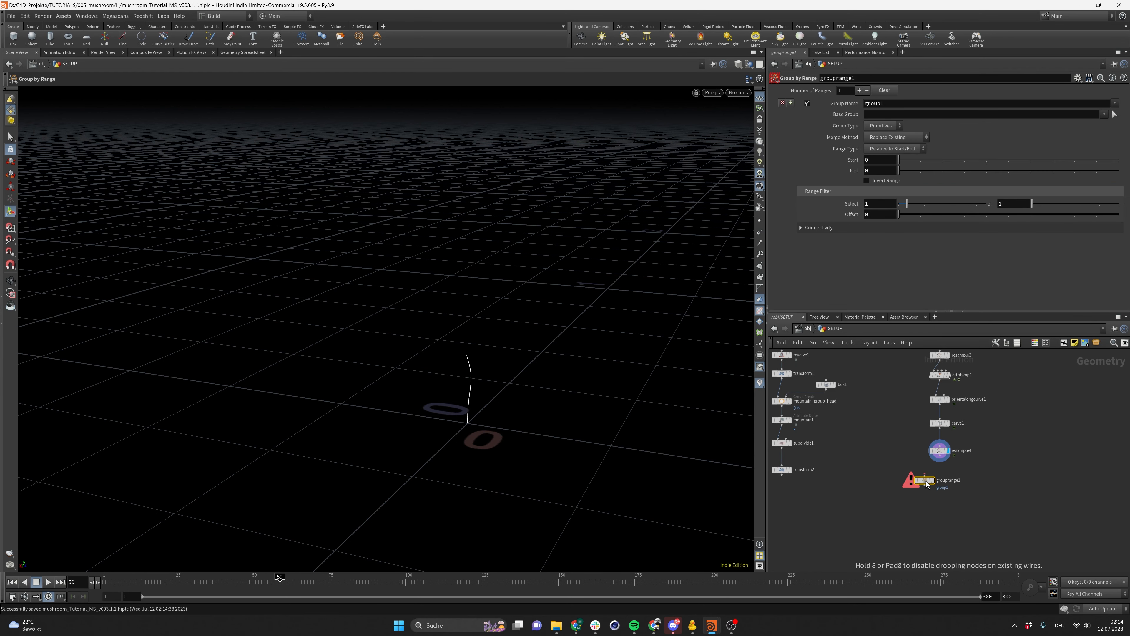
click(916, 493)
drag(939, 463, 915, 485)
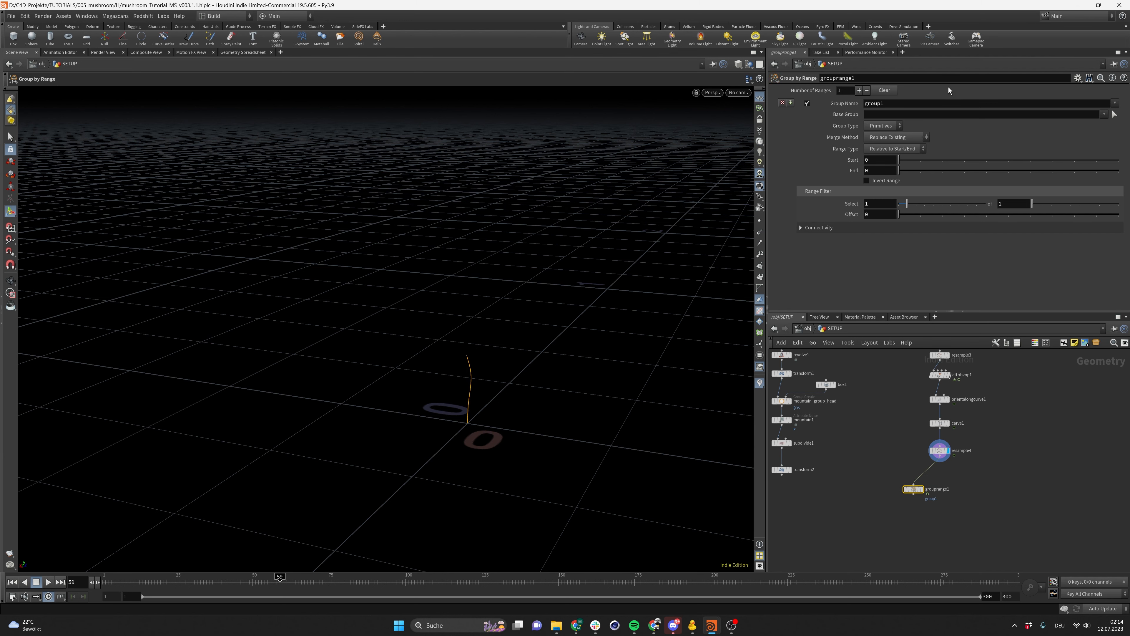
Set the Group by Range group type to Points
click(883, 126)
click(883, 134)
key(Escape)
Set the Group by Range End to 1
drag(419, 423, 460, 313)
key(Return)
drag(280, 580, 414, 561)
click(866, 170)
text(1)
key(Return)
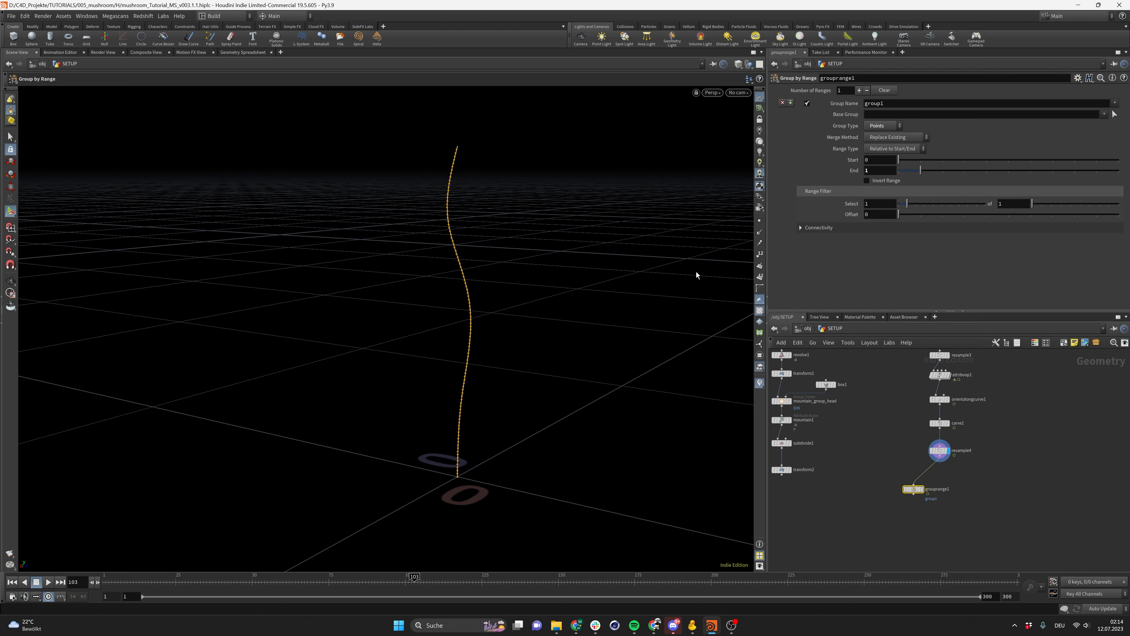
Try setting the Group by Range End to 0 and inspect the stem
alt+right_drag(453, 156, 479, 164)
alt+drag(555, 187, 493, 162)
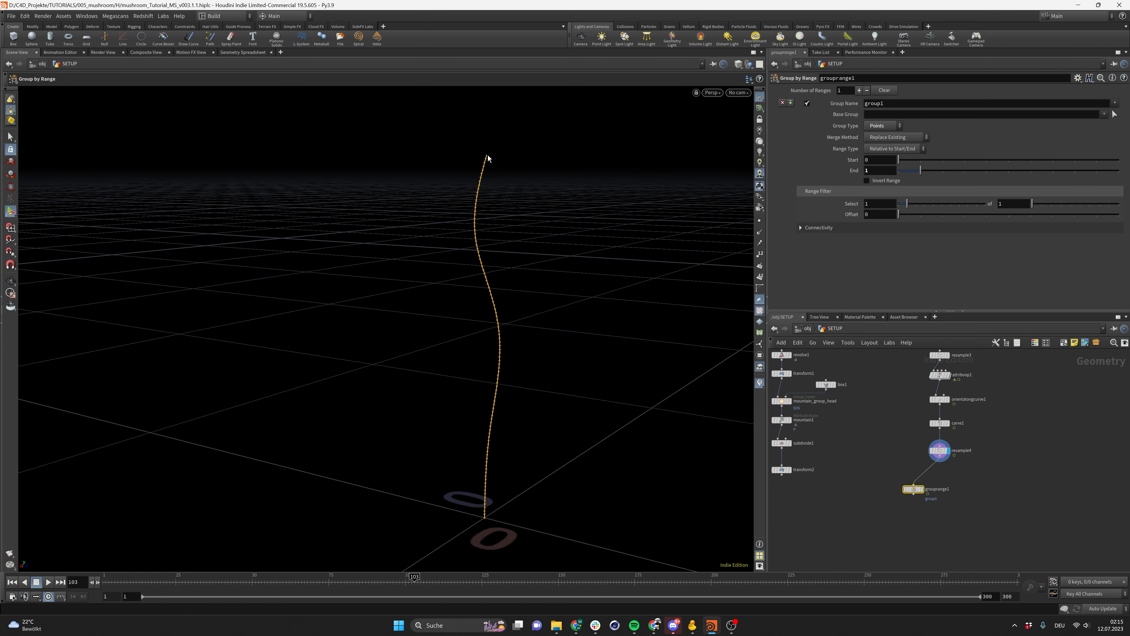
drag(874, 171, 847, 182)
text(0)
key(Return)
alt+drag(494, 145, 651, 174)
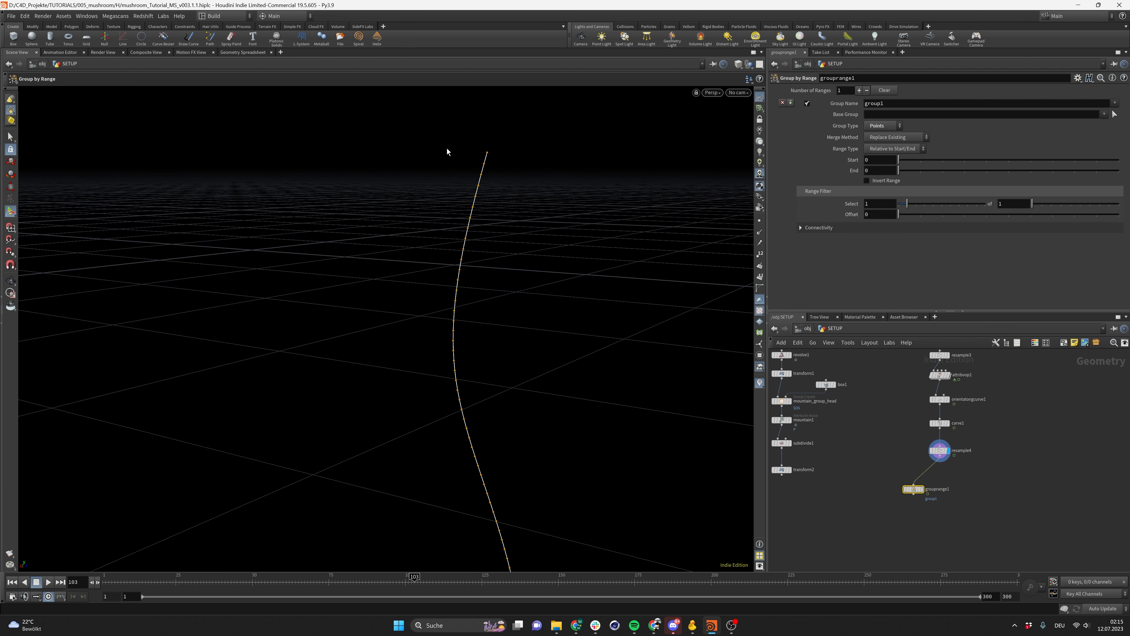
Set the Group by Range End back to 1 and enable Invert Range
drag(870, 171, 835, 186)
text(1)
key(Return)
alt+drag(536, 156, 435, 189)
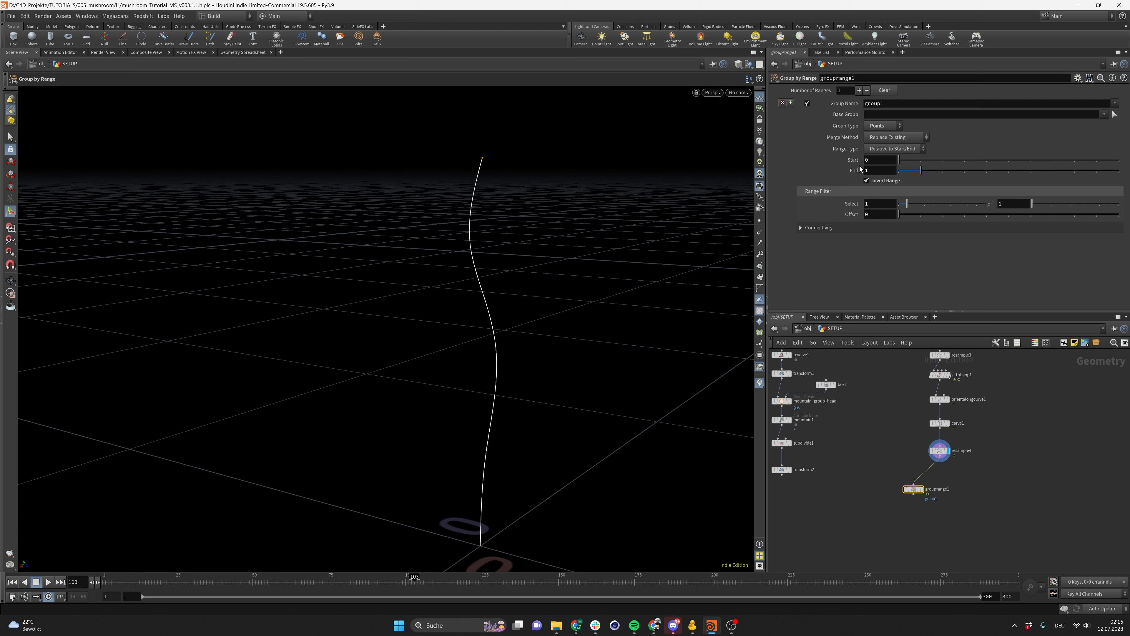
Set the Group Name to $OS
double_click(894, 105)
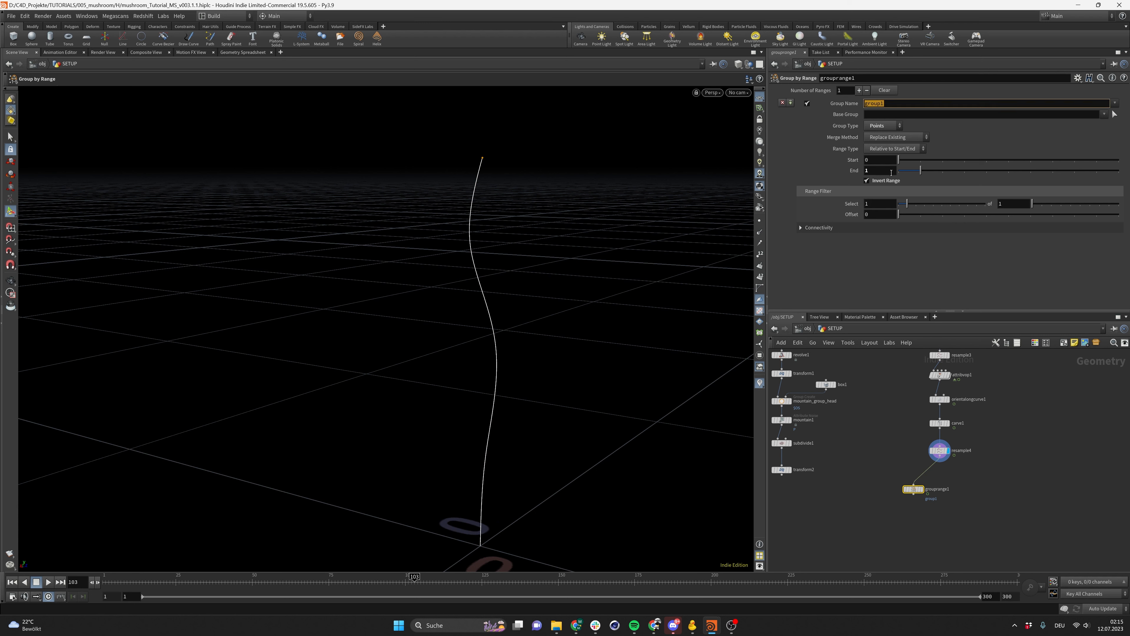
text($OS)
key(Return)
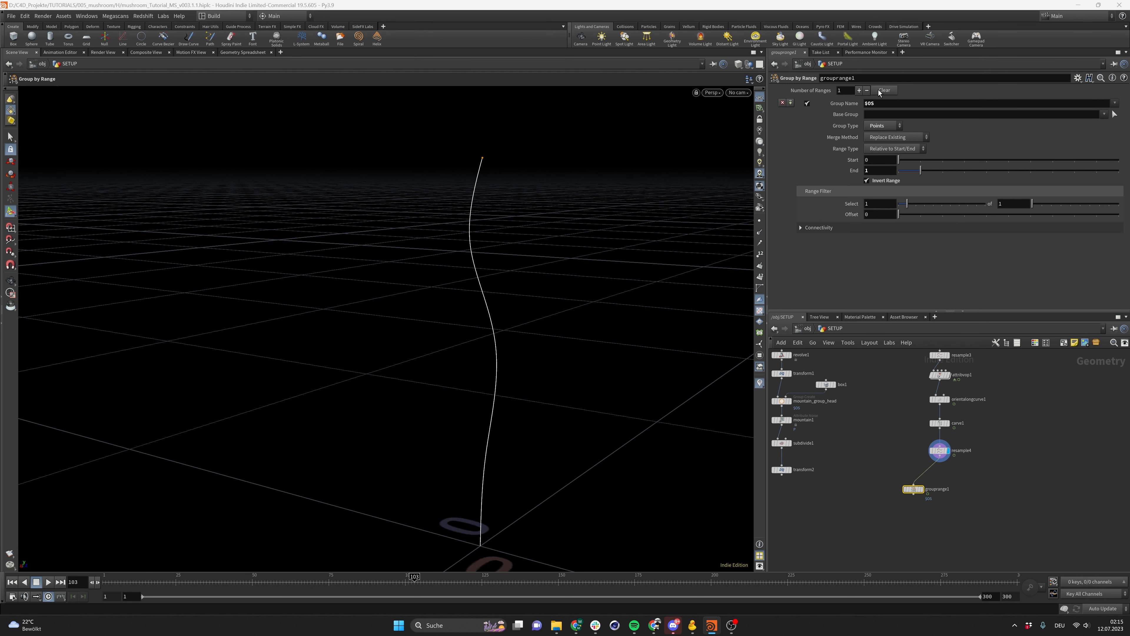
Rename the Group by Range node to end_point_group and save the scene
double_click(856, 78)
text(e)
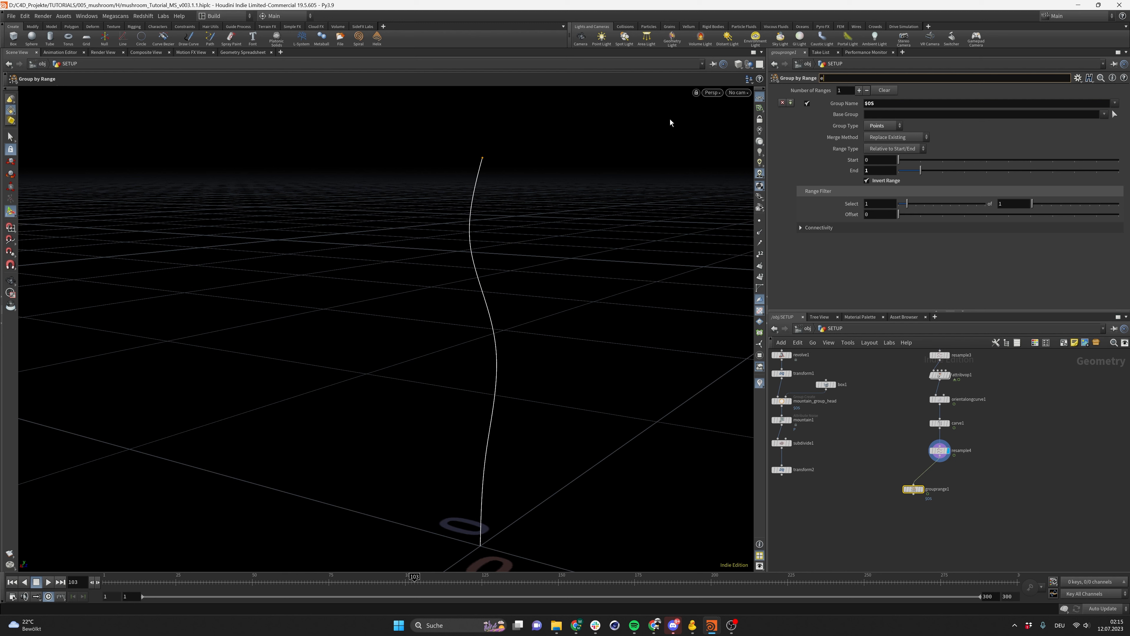
text(nd_point_group)
key(Return)
key(ctrl+s)
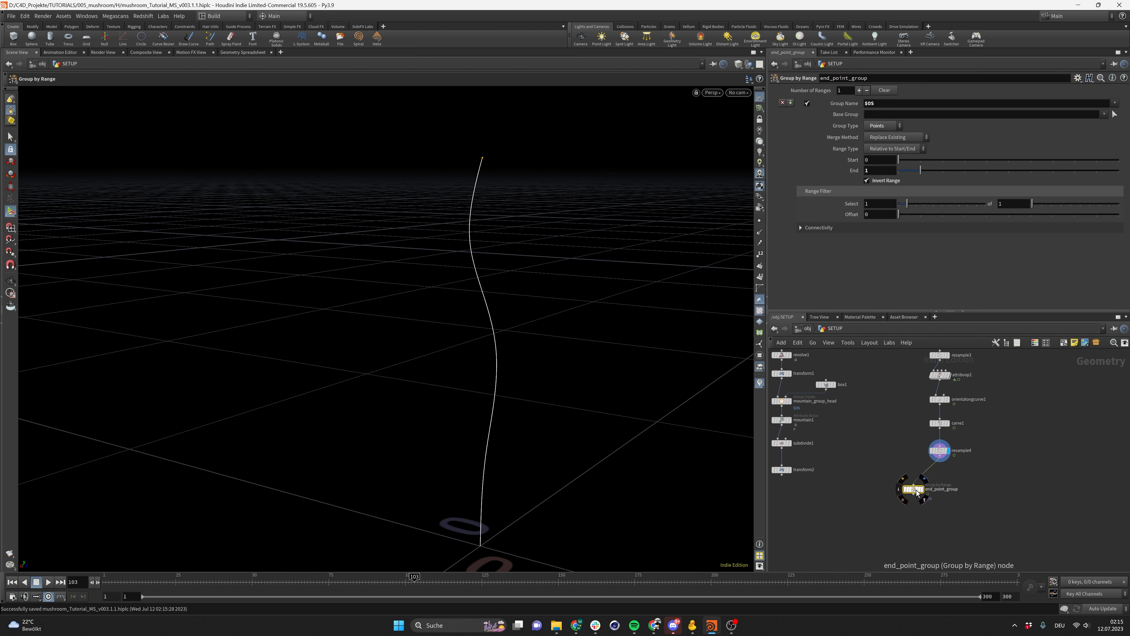
Add a Copy to Points node, wiring transform2 into its first input and end_point_group into its second
click(927, 489)
scroll(877, 506, down, 5)
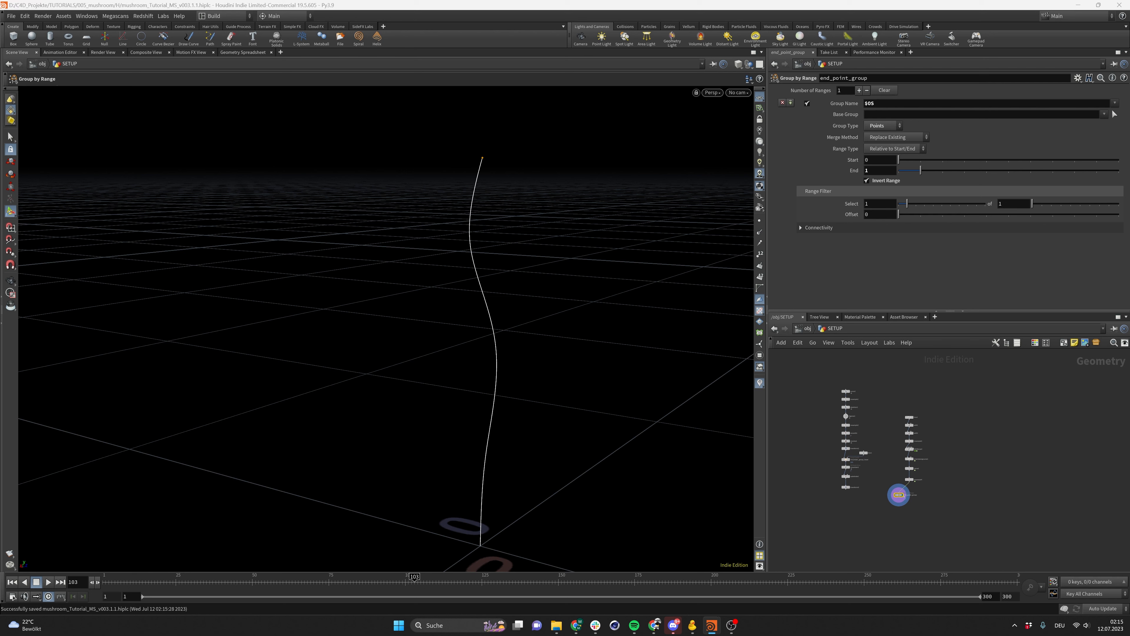
scroll(869, 503, up, 5)
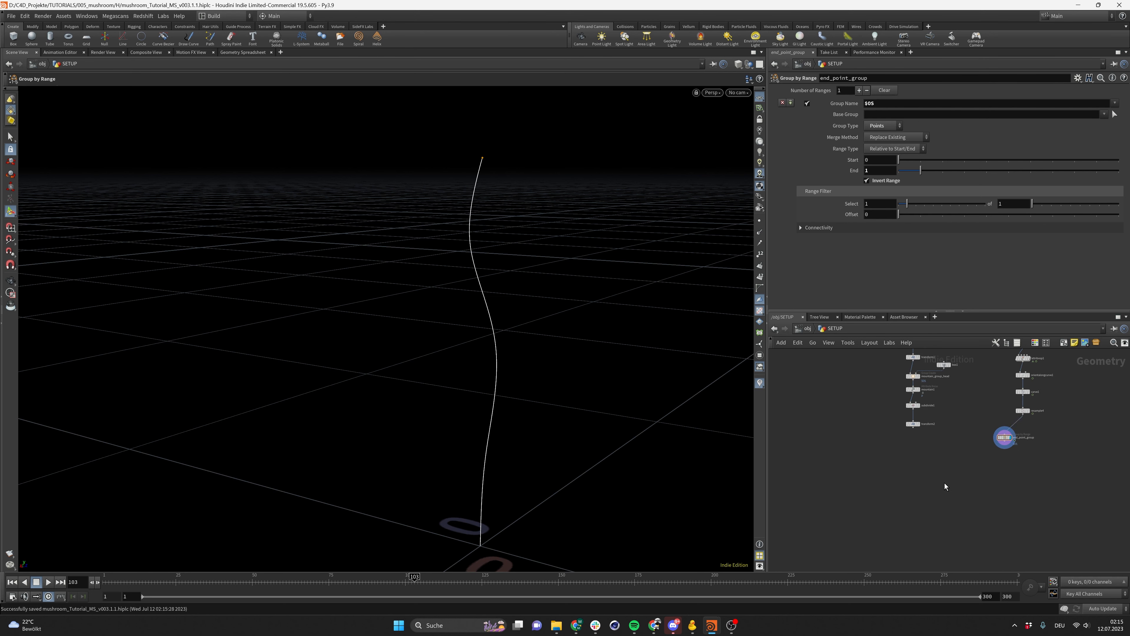
key(Tab)
key(Escape)
key(Tab)
text(copy to p)
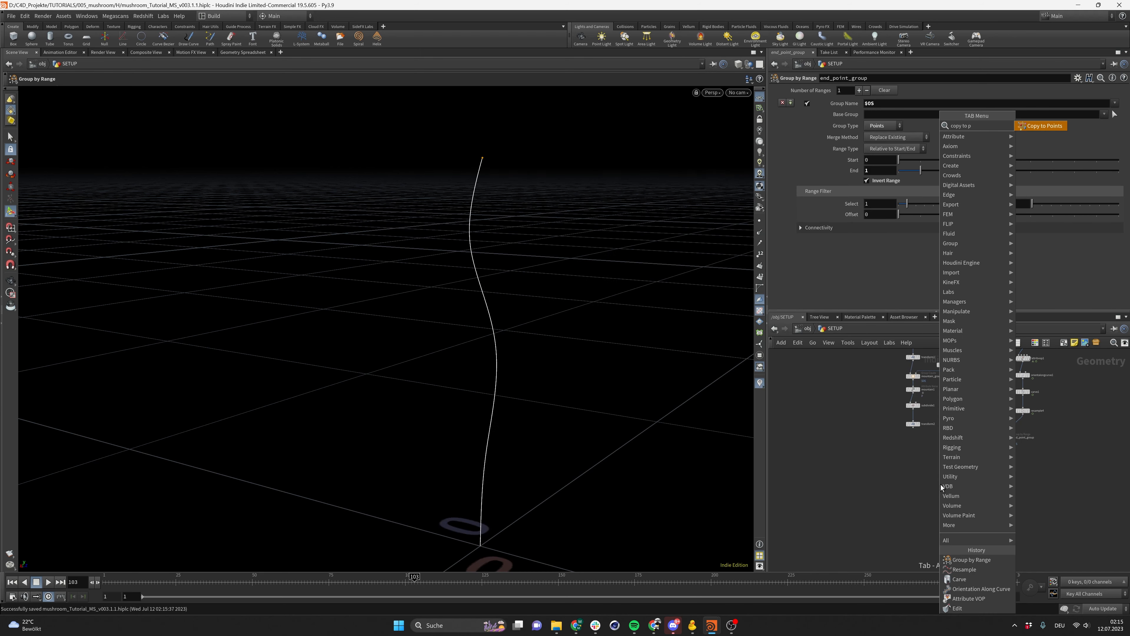
key(Escape)
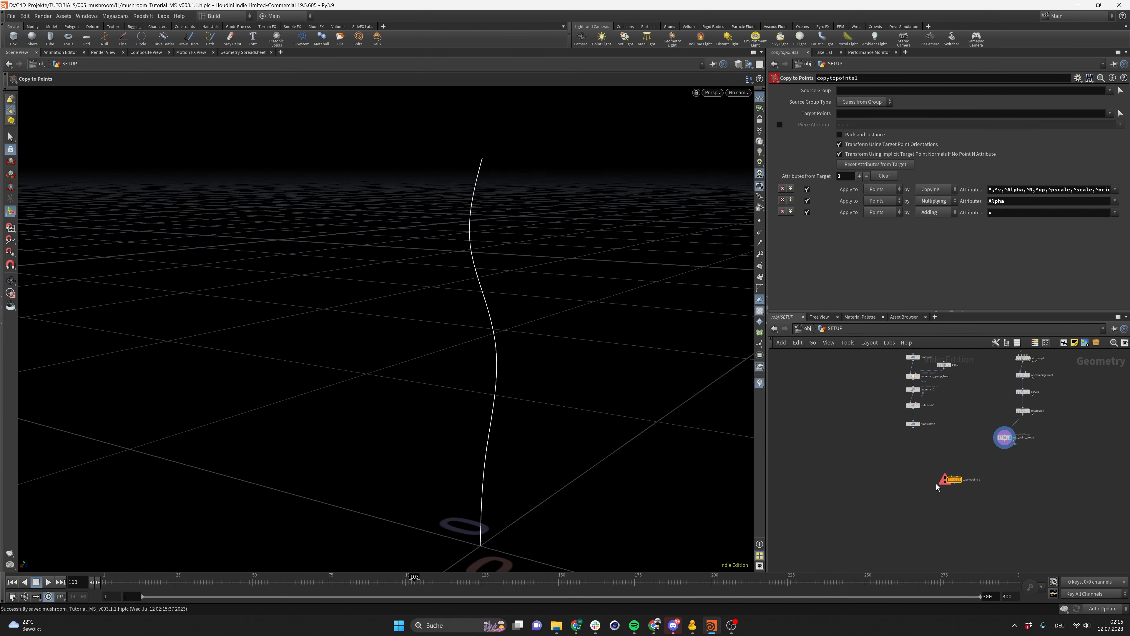
click(974, 485)
scroll(1023, 481, up, 2)
drag(996, 425, 894, 493)
drag(870, 408, 895, 494)
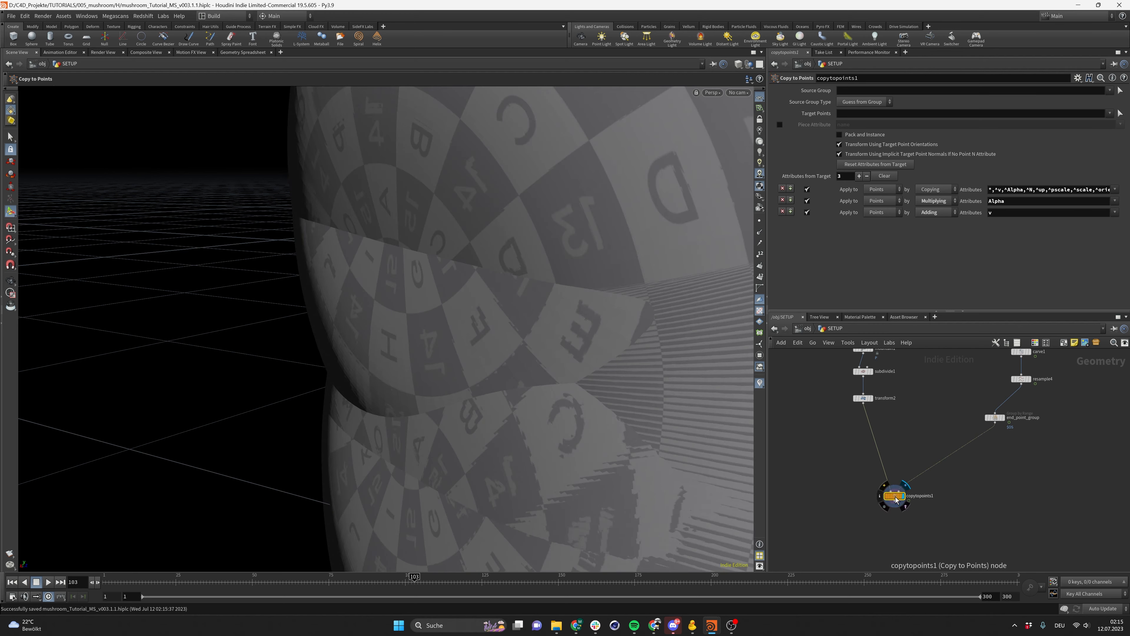
Set the Copy to Points Target Points to end_point_group and save the scene
drag(570, 394, 532, 373)
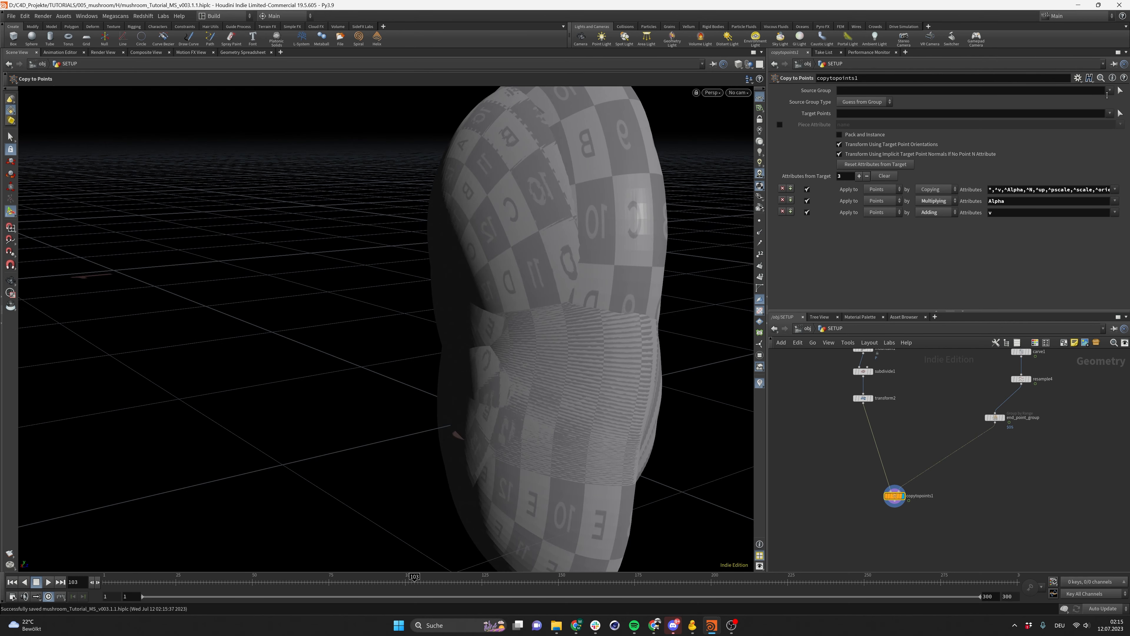
click(1109, 114)
click(1068, 131)
key(space)
mouse_move(571, 288)
mouse_down()
mouse_move(487, 260)
mouse_move(509, 280)
mouse_move(578, 278)
mouse_up()
key(ctrl+s)
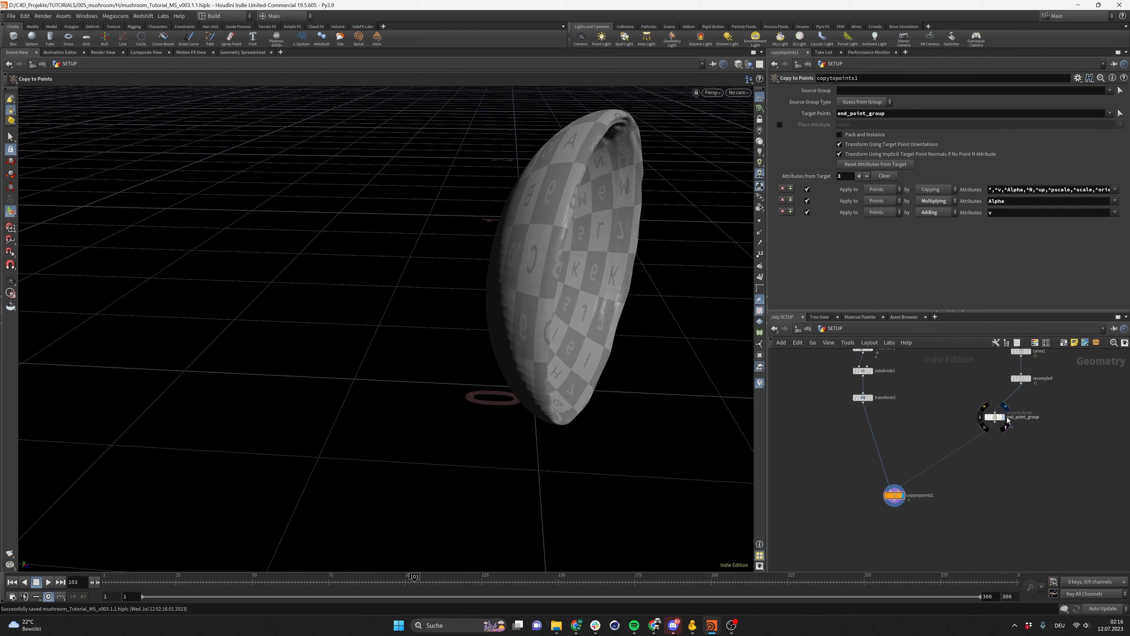
Add a Merge node combining copytopoints1 and end_point_group
click(1004, 419)
click(995, 417)
key(Tab)
text(mer)
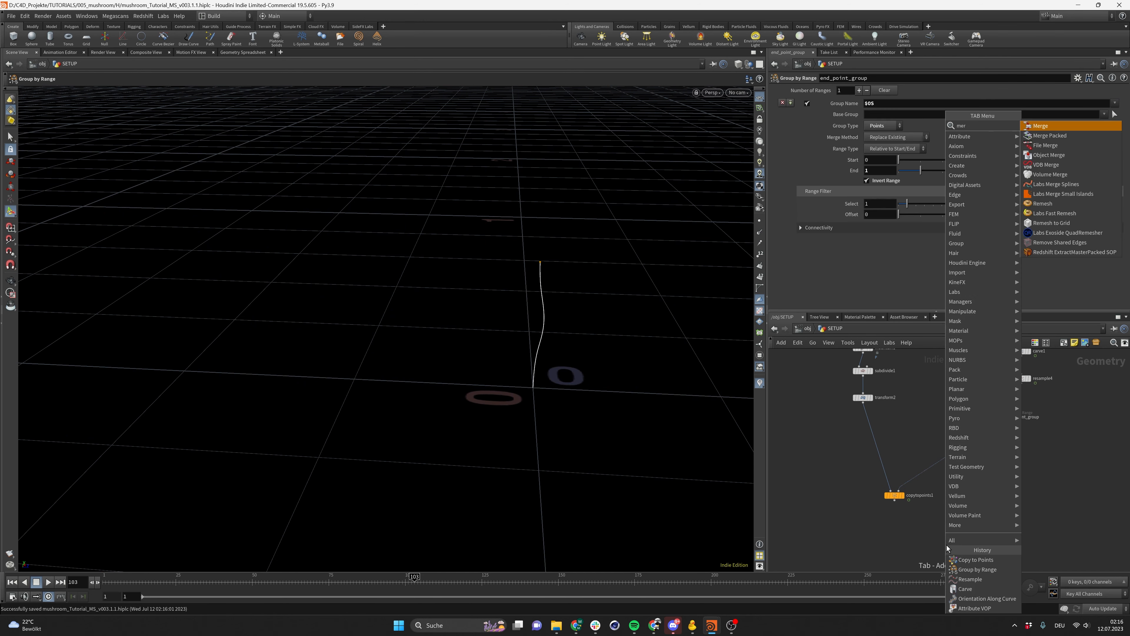
key(Return)
click(947, 546)
drag(894, 500, 936, 535)
click(936, 540)
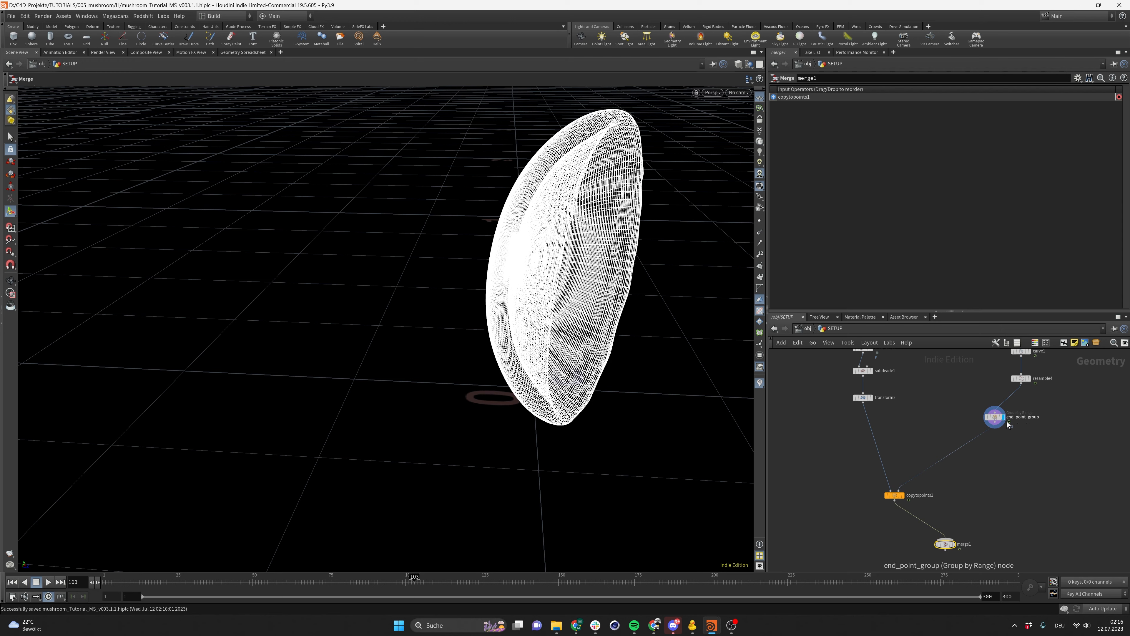
click(994, 428)
click(955, 539)
alt+drag(544, 332, 528, 261)
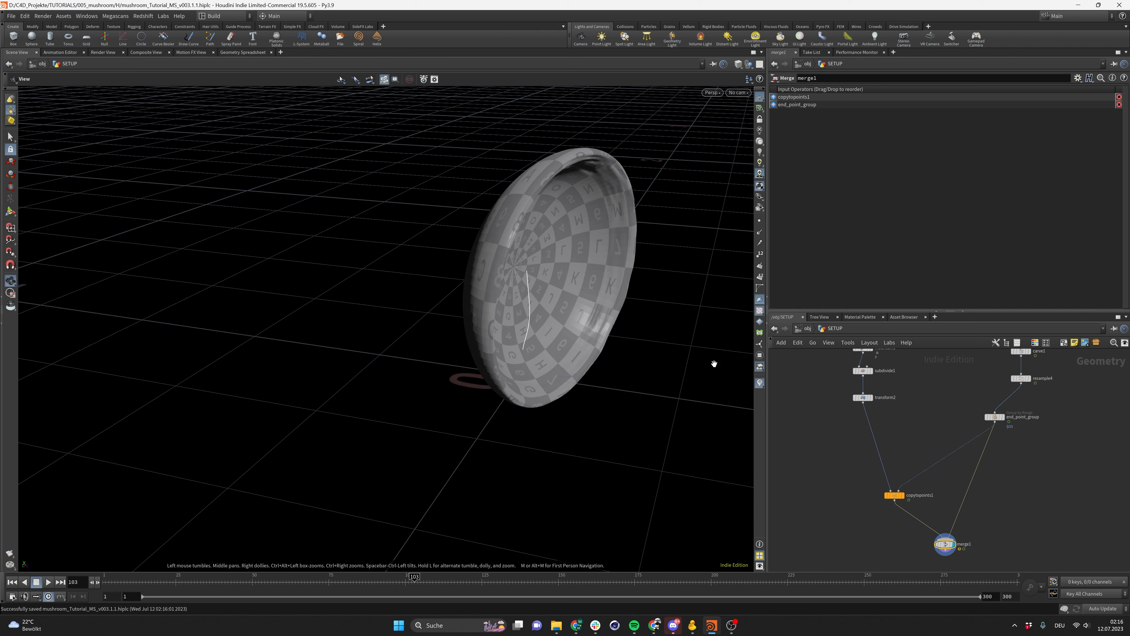
Rotate the cap in transform2 by 90 degrees around X
click(862, 397)
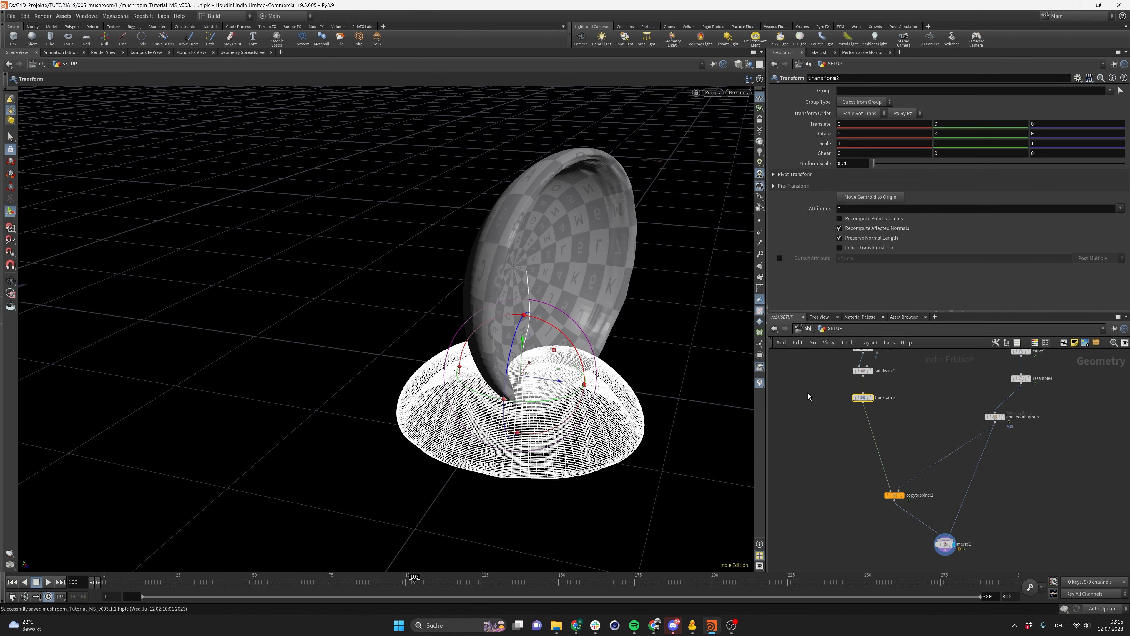
click(858, 135)
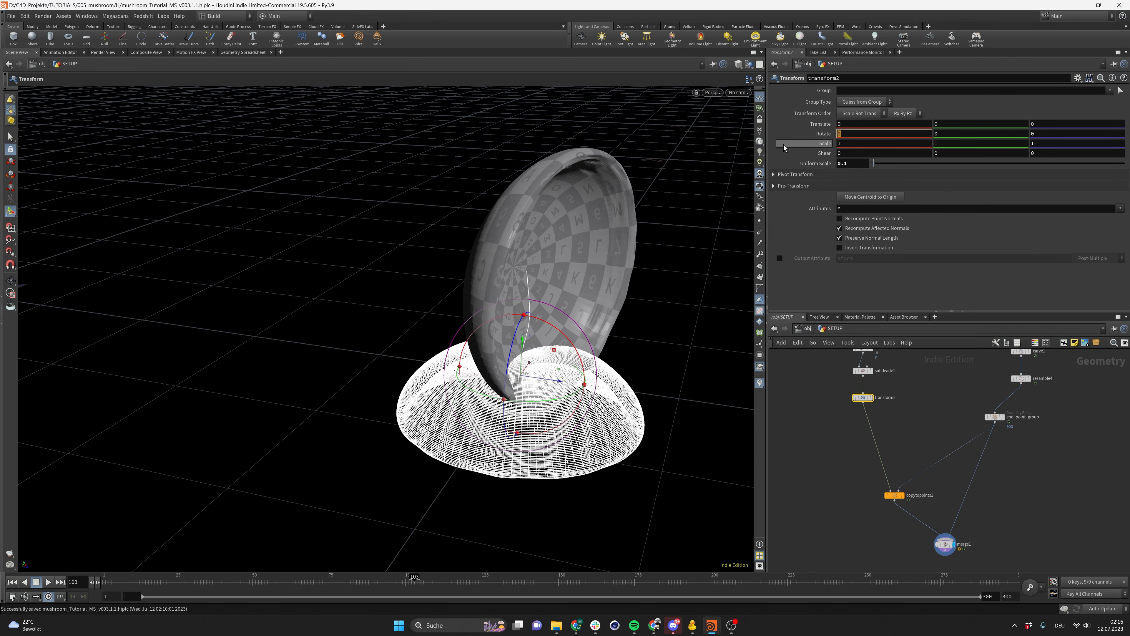
text(90)
key(Return)
key(space)
drag(567, 297, 395, 308)
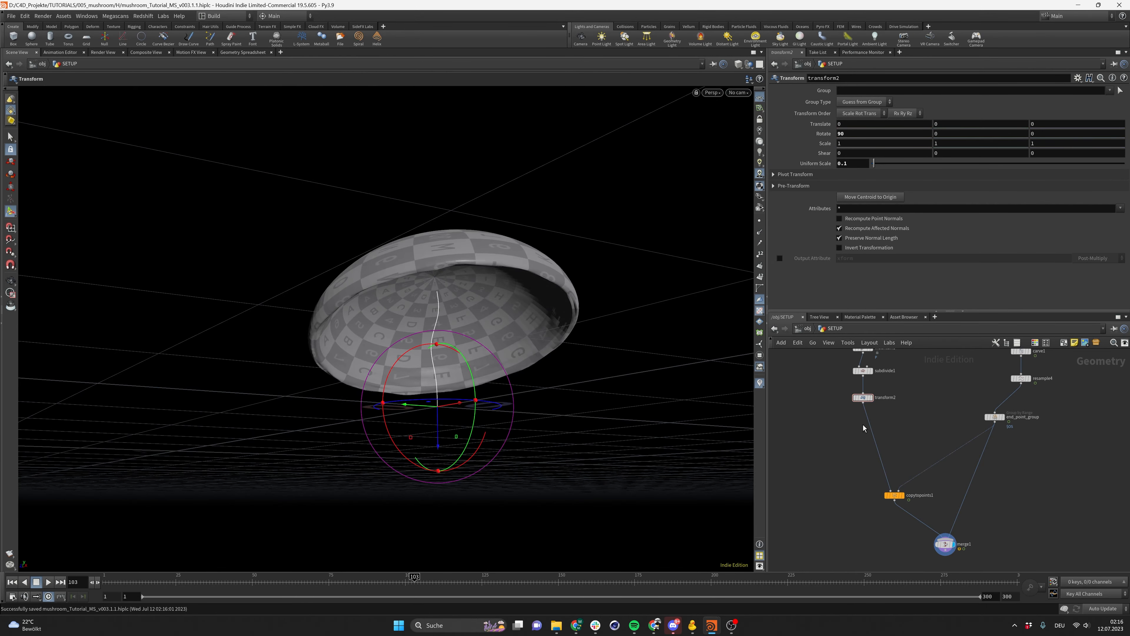
Try offsetting the cap along Z to -0.02 in transform2
click(863, 398)
click(921, 445)
click(863, 397)
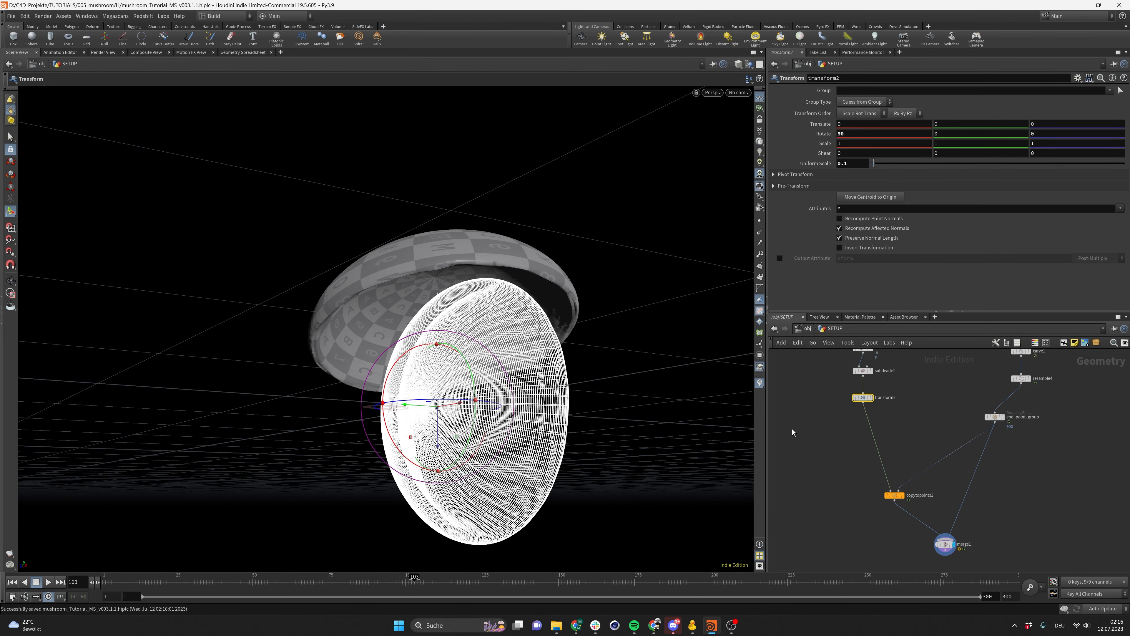
drag(428, 405, 441, 411)
alt+right_drag(447, 401, 804, 301)
alt+drag(489, 343, 507, 285)
alt+right_drag(508, 285, 700, 277)
drag(506, 257, 635, 284)
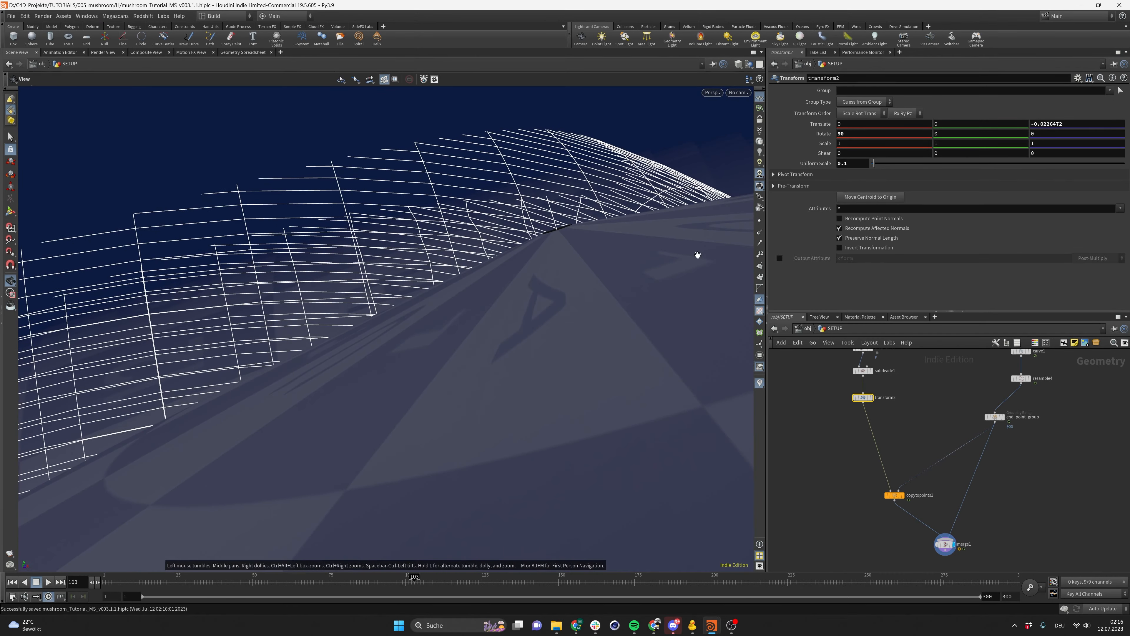
key(Return)
click(1090, 126)
key(BackSpace)
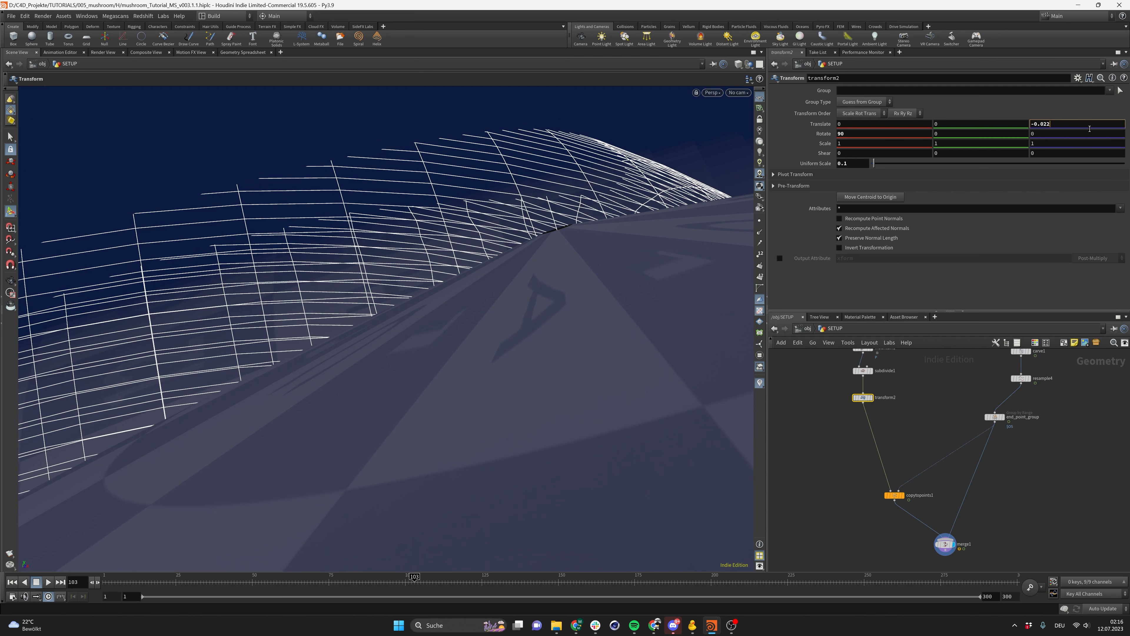
key(Return)
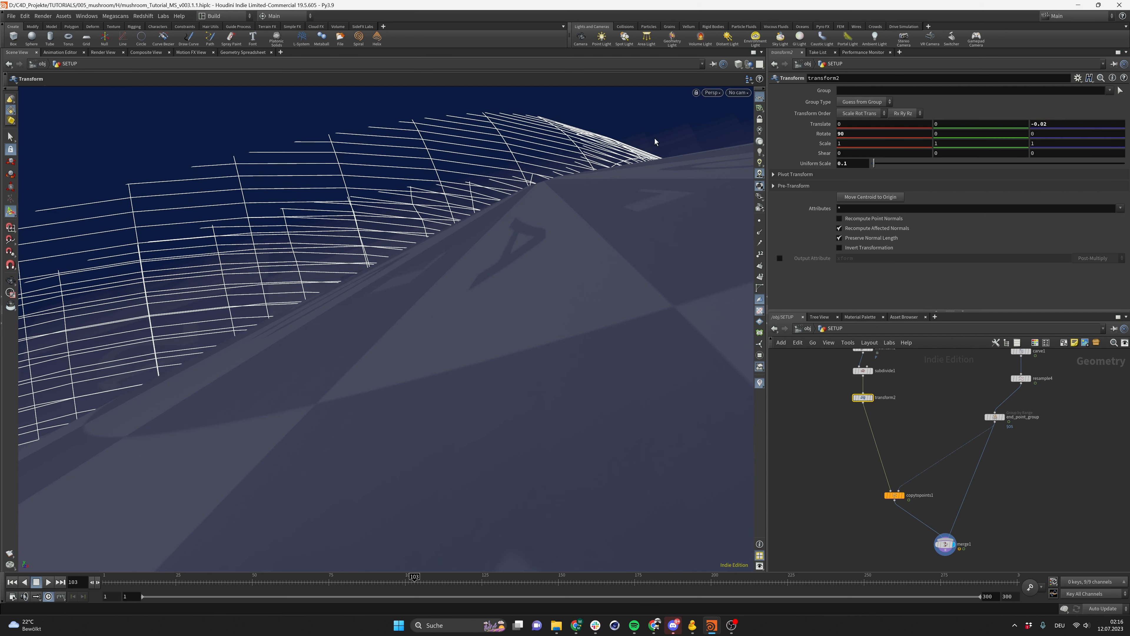
Set the cap's Z translation to -0.021 and save the scene
alt+drag(655, 141, 565, 142)
click(1066, 124)
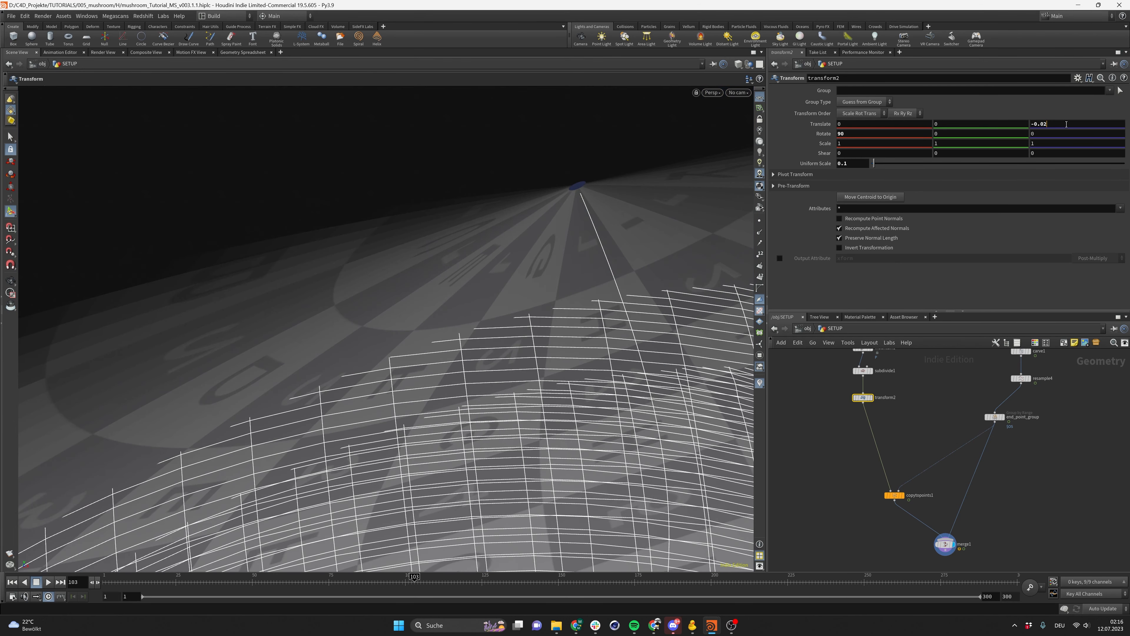
text(1)
key(Return)
alt+drag(730, 241, 445, 271)
click(989, 489)
mouse_move(473, 233)
alt+mouse_down()
mouse_move(361, 267)
mouse_move(288, 267)
mouse_move(360, 269)
mouse_move(348, 252)
mouse_move(404, 197)
mouse_move(321, 182)
mouse_move(341, 231)
mouse_move(492, 202)
mouse_move(477, 186)
mouse_move(465, 214)
mouse_move(476, 228)
alt+mouse_up()
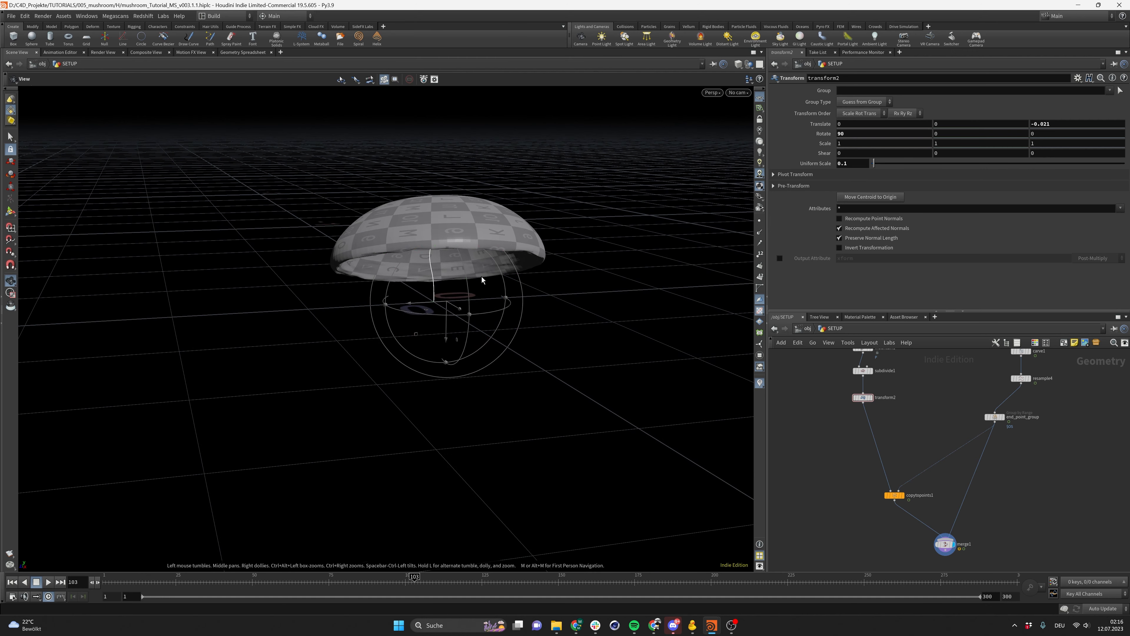
key(Return)
key(ctrl+s)
Try stem Length values of 0.25 and 0.35 on the line1 node
scroll(964, 398, down, 3)
middle_drag(964, 398, 898, 522)
scroll(938, 399, up, 2)
drag(916, 386, 967, 422)
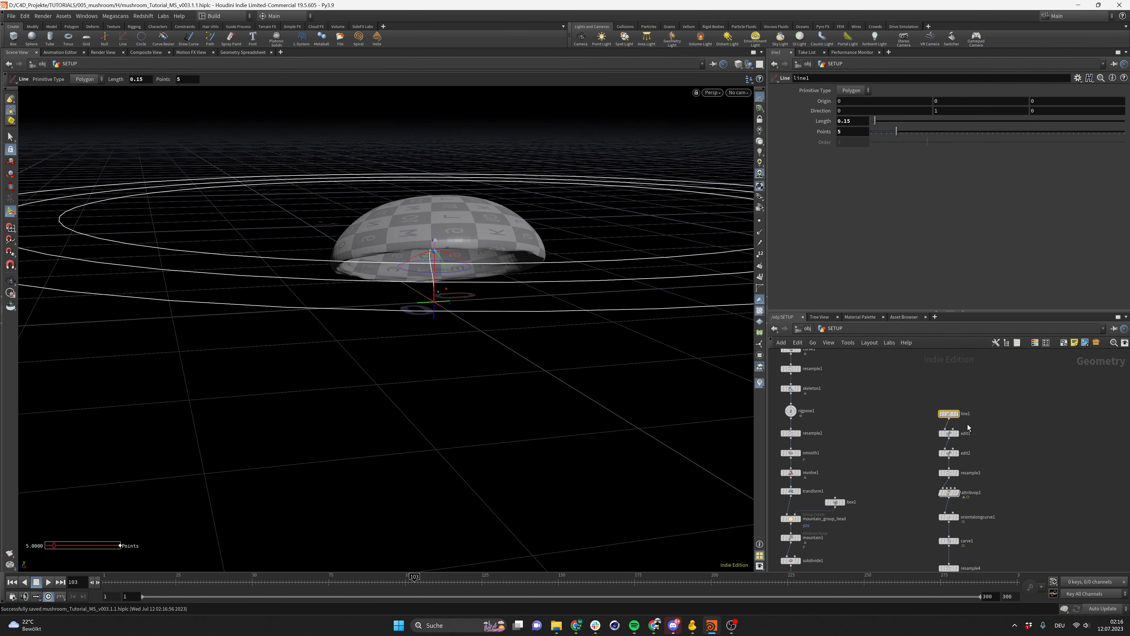
drag(910, 394, 979, 420)
click(853, 122)
key(BackSpace)
text(25)
key(Return)
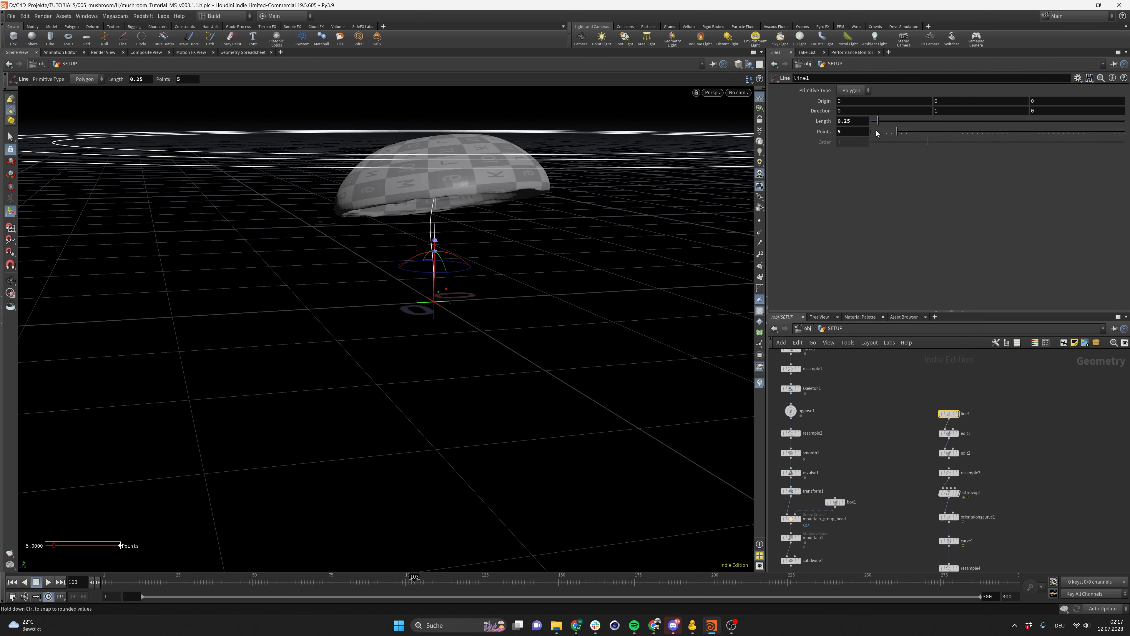
alt+drag(532, 192, 472, 240)
key(Return)
click(861, 124)
key(BackSpace)
key(BackSpace)
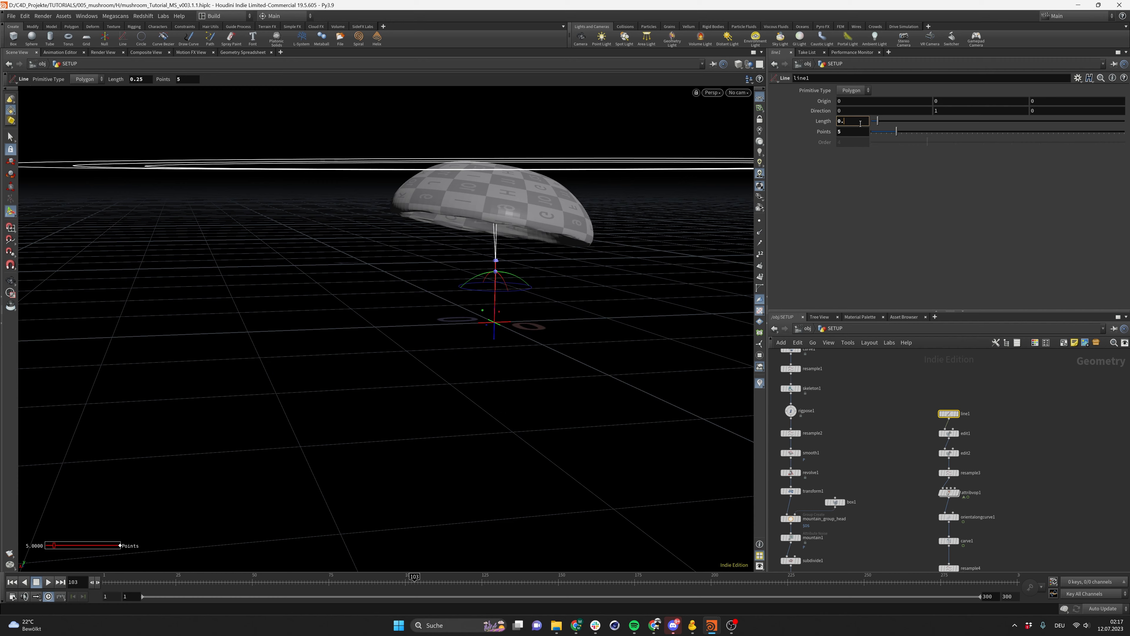
text(35)
key(Return)
key(Escape)
drag(435, 143, 303, 159)
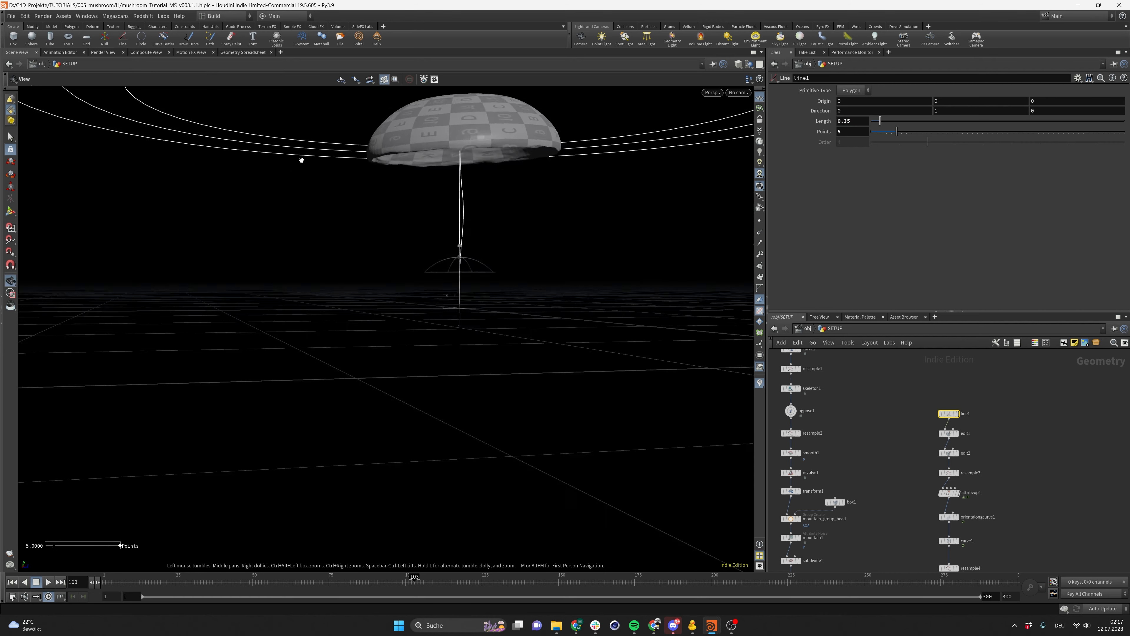
key(Return)
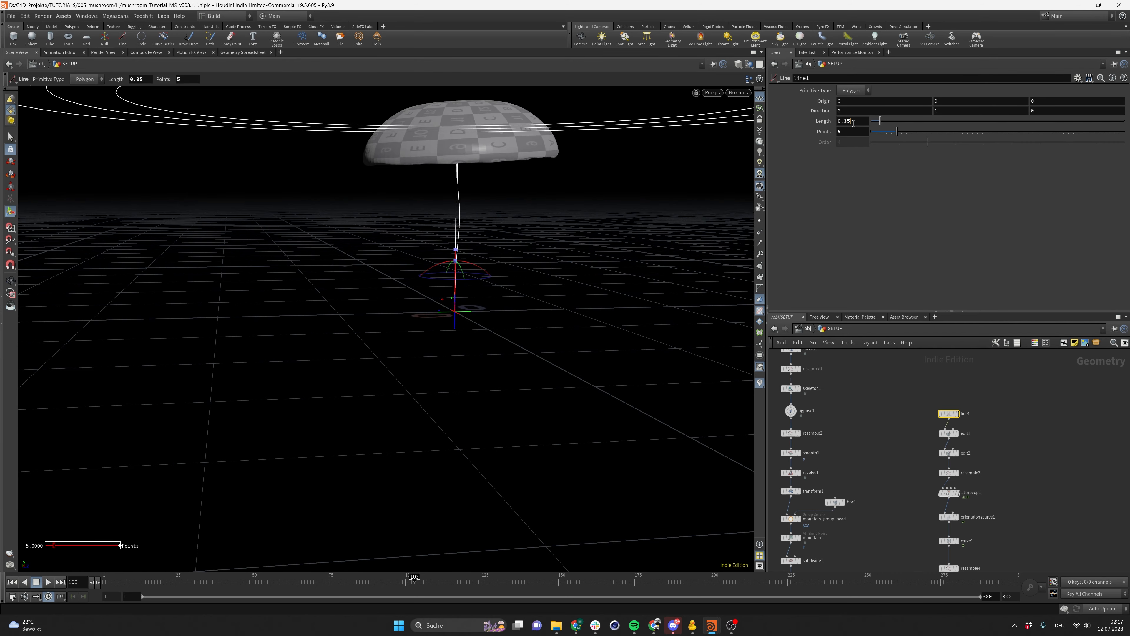
Set the line1 stem Length to 0.33
click(853, 124)
key(BackSpace)
text(0)
key(Return)
alt+drag(462, 206, 590, 190)
click(861, 125)
key(BackSpace)
key(Return)
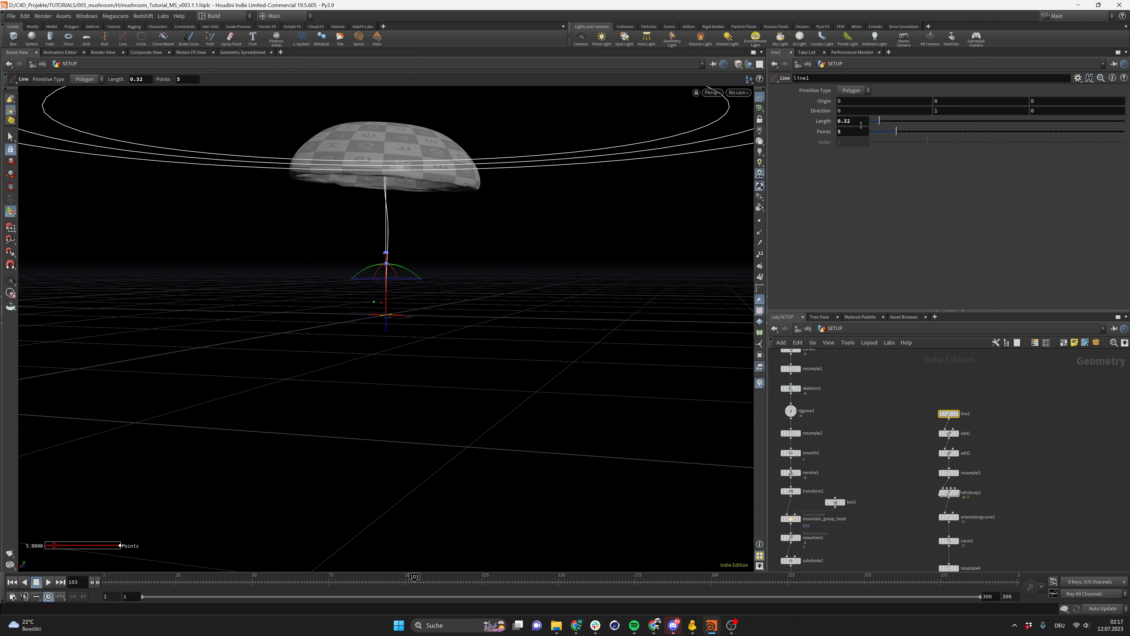
key(Return)
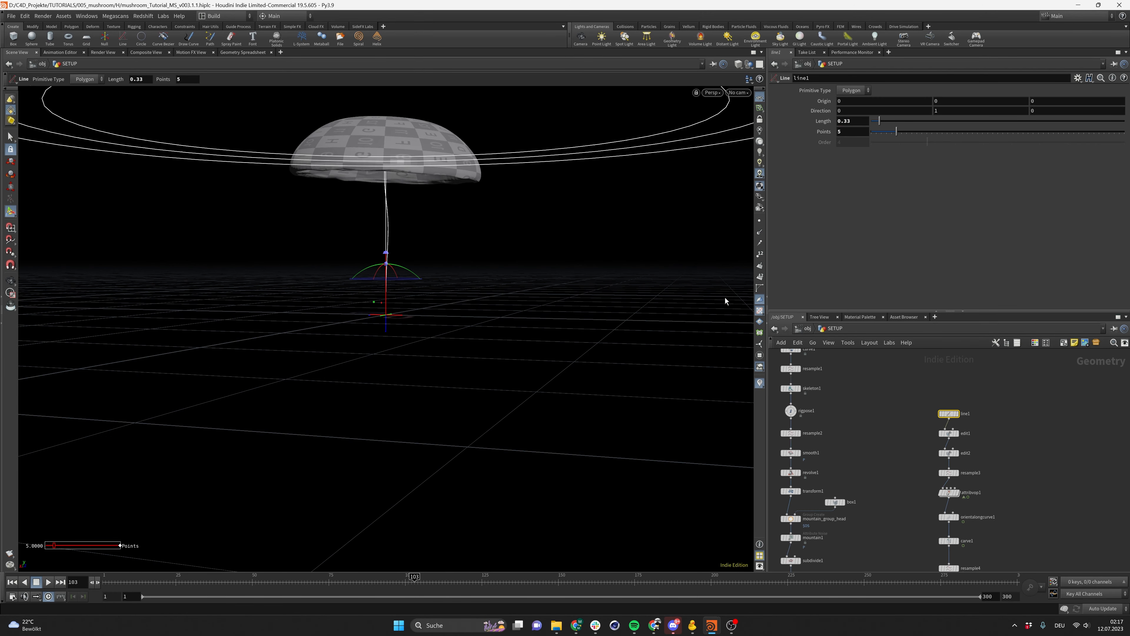
Display the merged mushroom and inspect it in the viewport
alt+drag(446, 249, 356, 250)
scroll(881, 492, down, 5)
scroll(889, 506, up, 5)
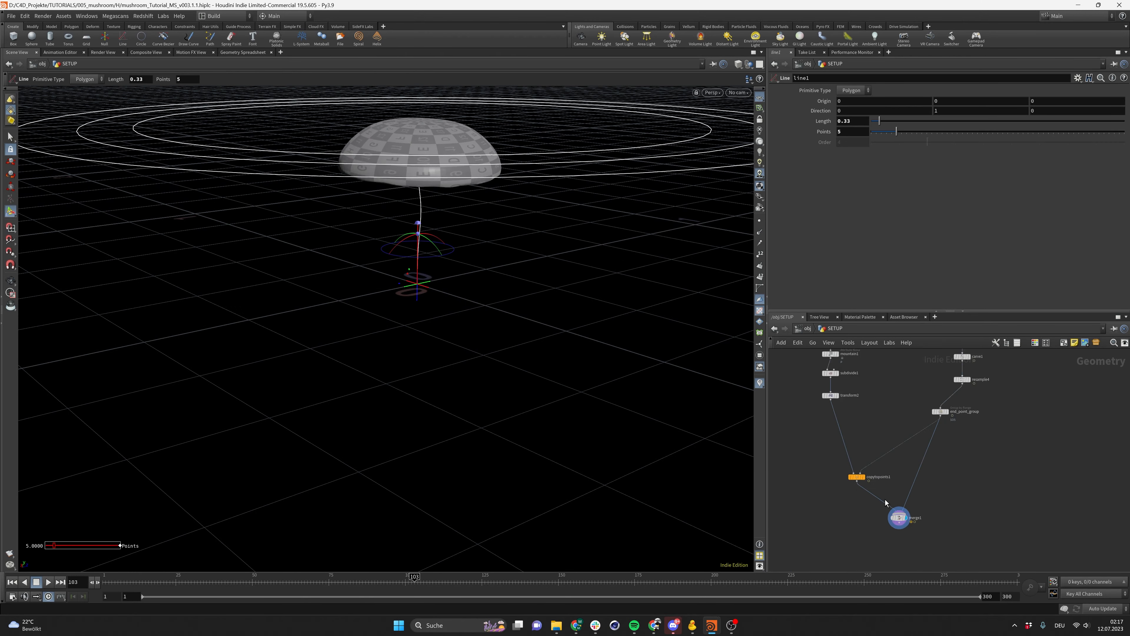
drag(859, 518, 953, 572)
alt+drag(419, 164, 326, 131)
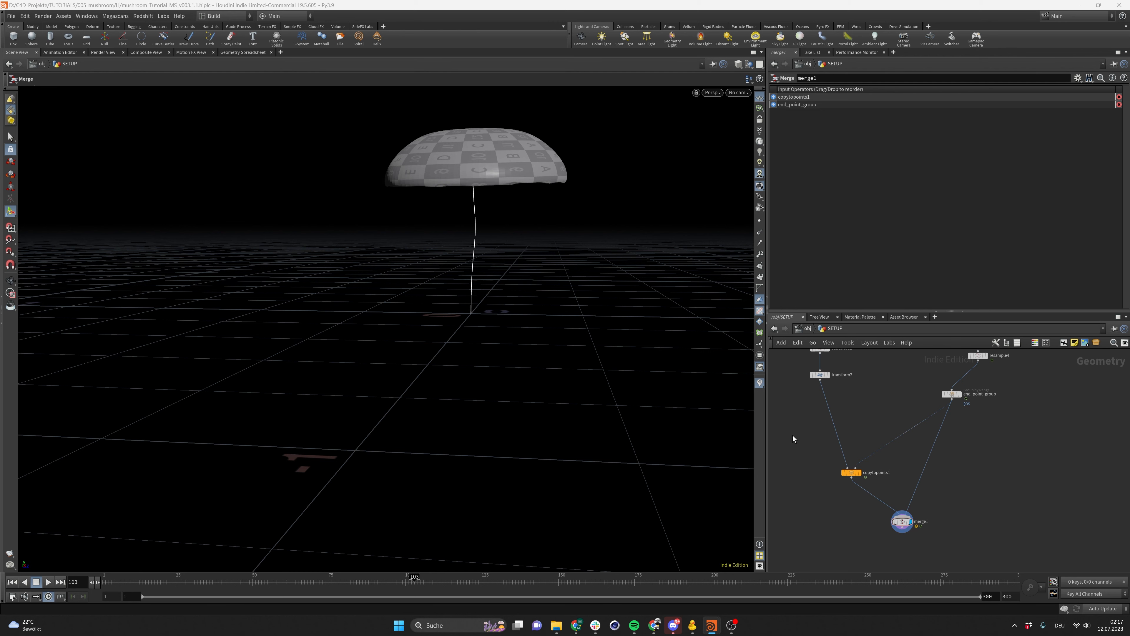
scroll(890, 463, down, 6)
drag(880, 425, 909, 488)
scroll(908, 519, up, 2)
middle_drag(913, 503, 941, 526)
drag(941, 462, 940, 452)
click(994, 530)
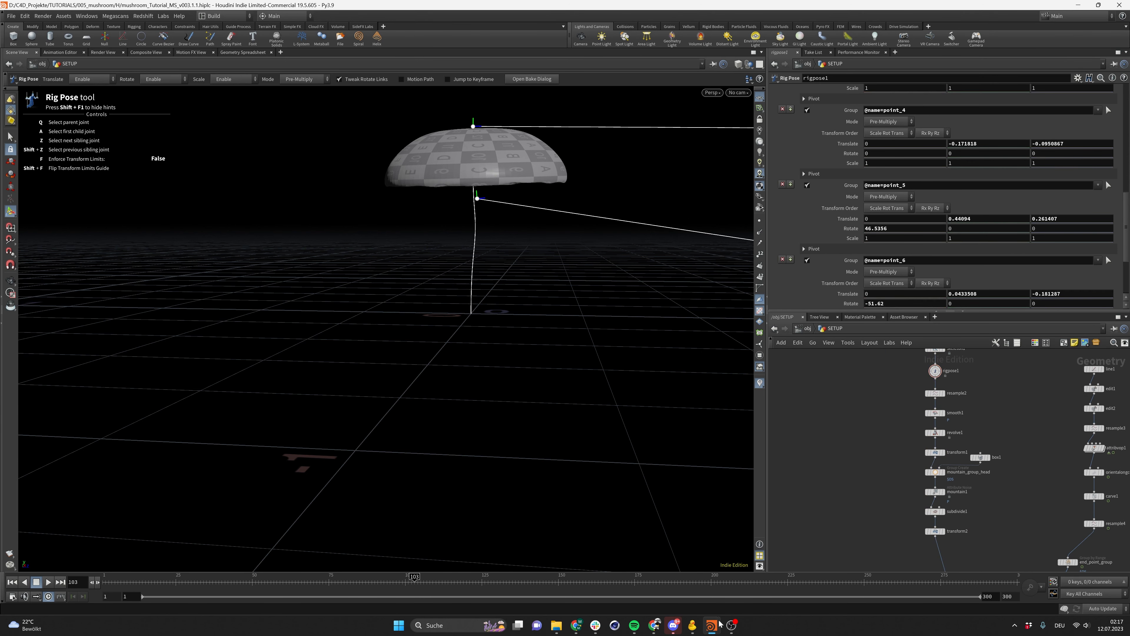
Open the fly agaric reference photo in the browser and study it
click(654, 625)
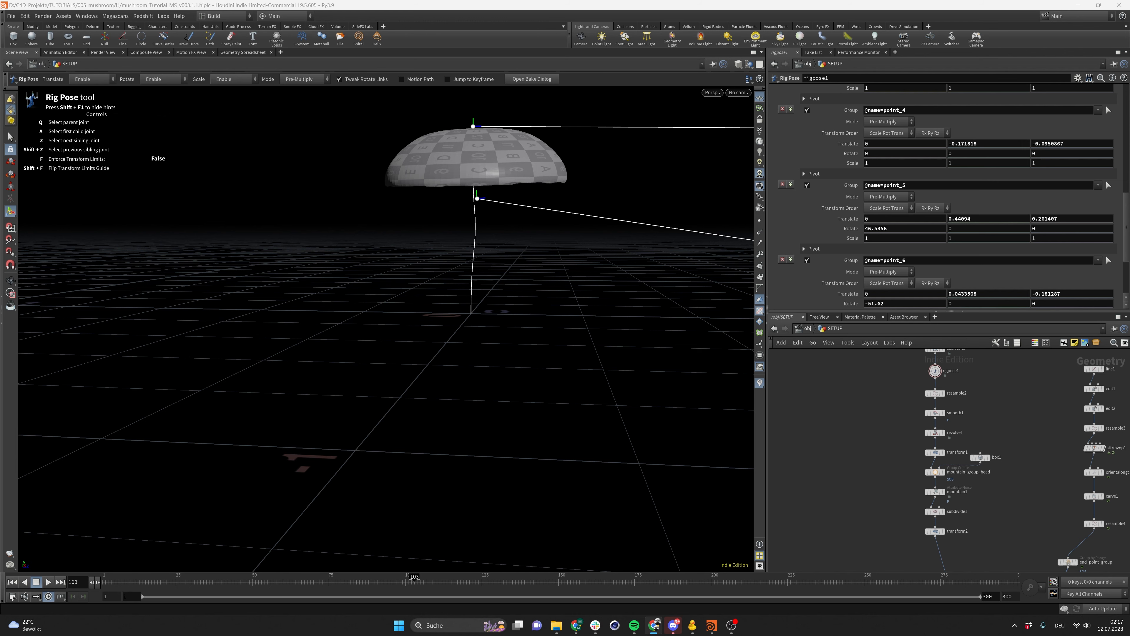
click(654, 625)
click(576, 625)
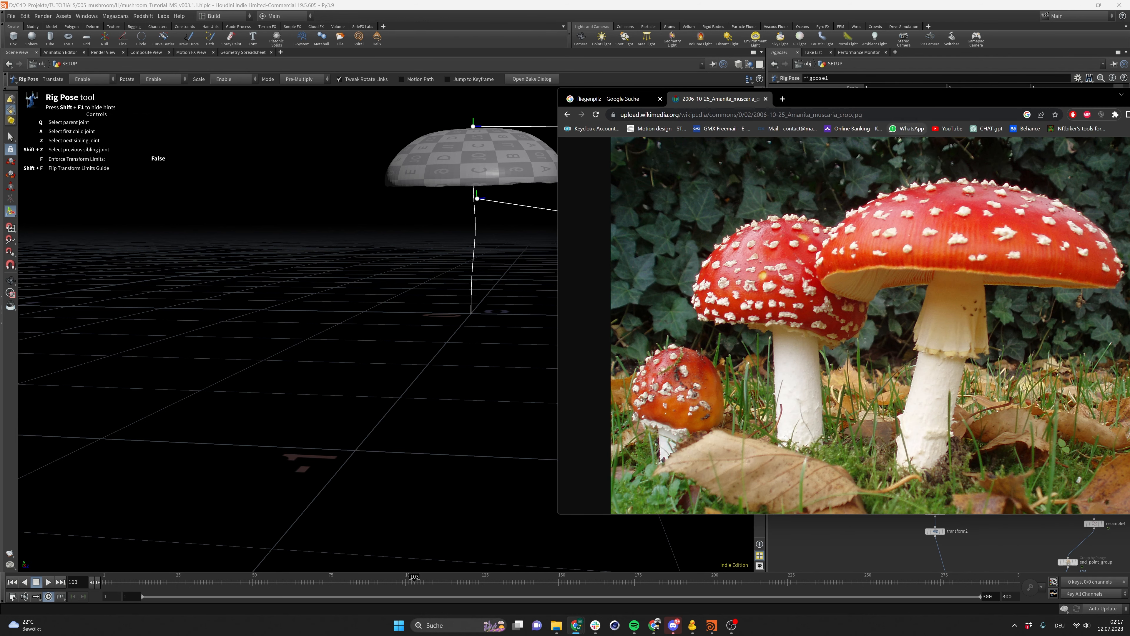
double_click(937, 99)
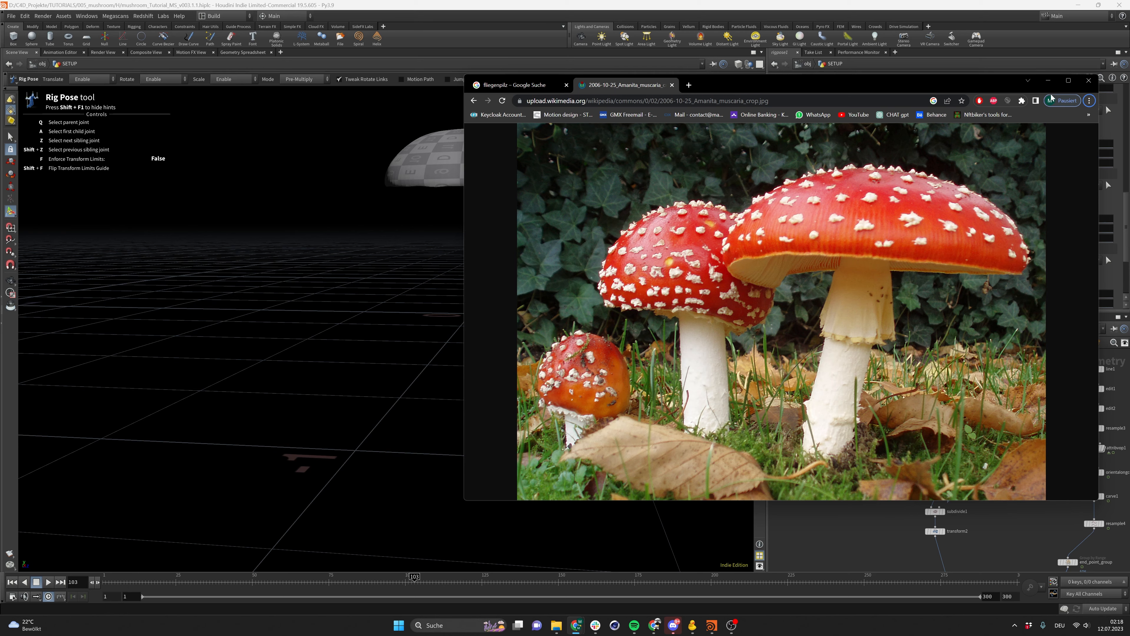
click(1048, 81)
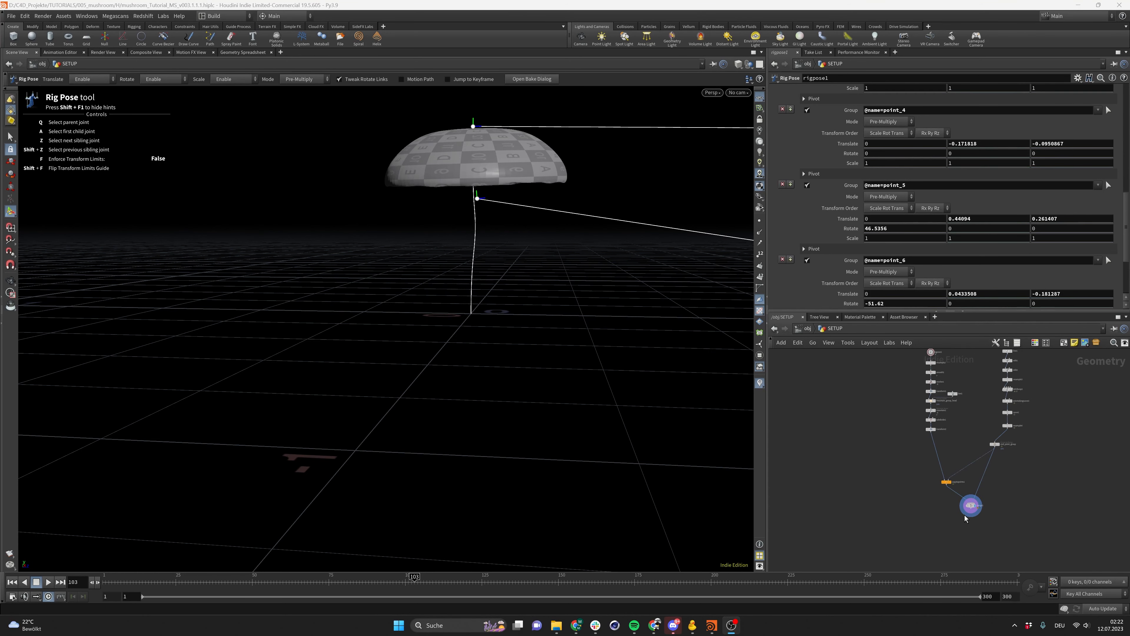
Add a Sweep node after end_point_group and set its Surface Shape to Round Tube
click(1030, 526)
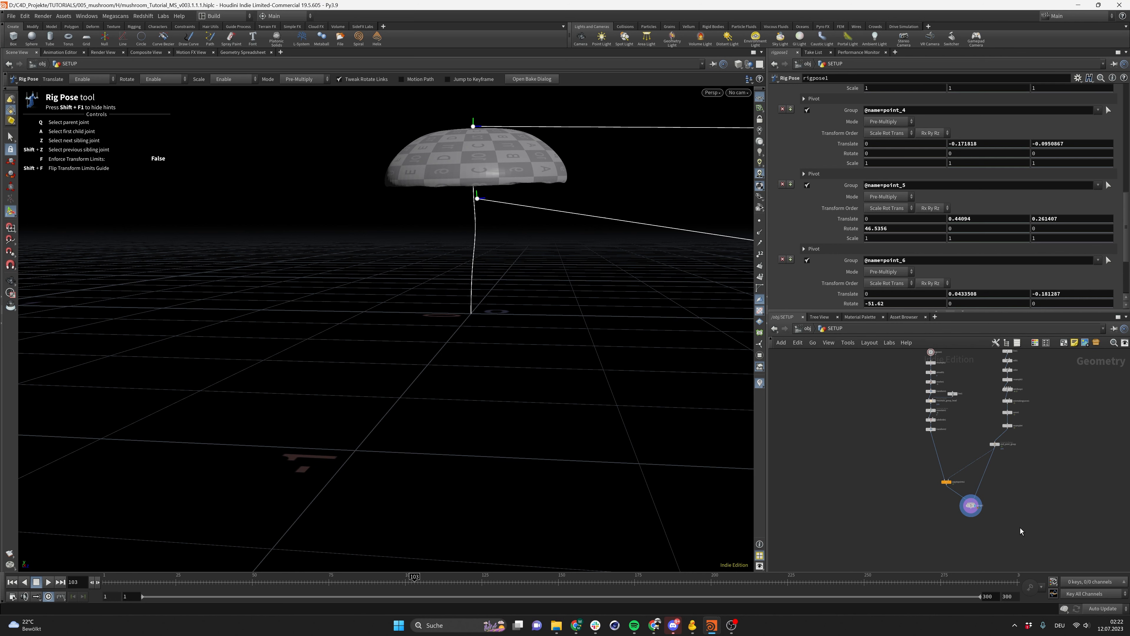
scroll(891, 492, up, 5)
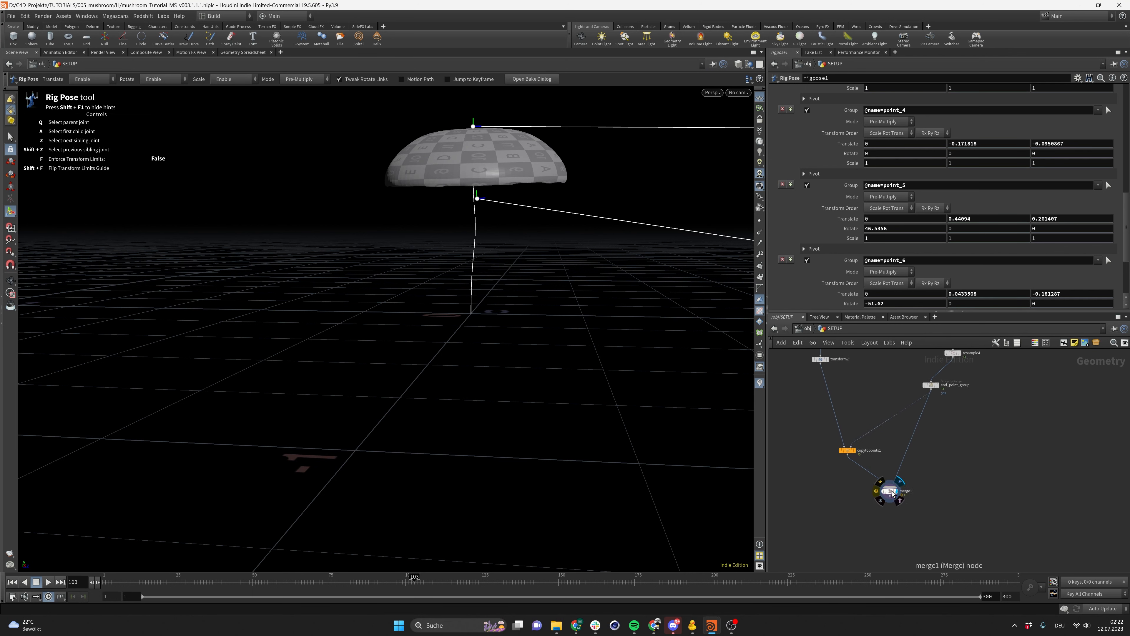
drag(891, 492, 855, 522)
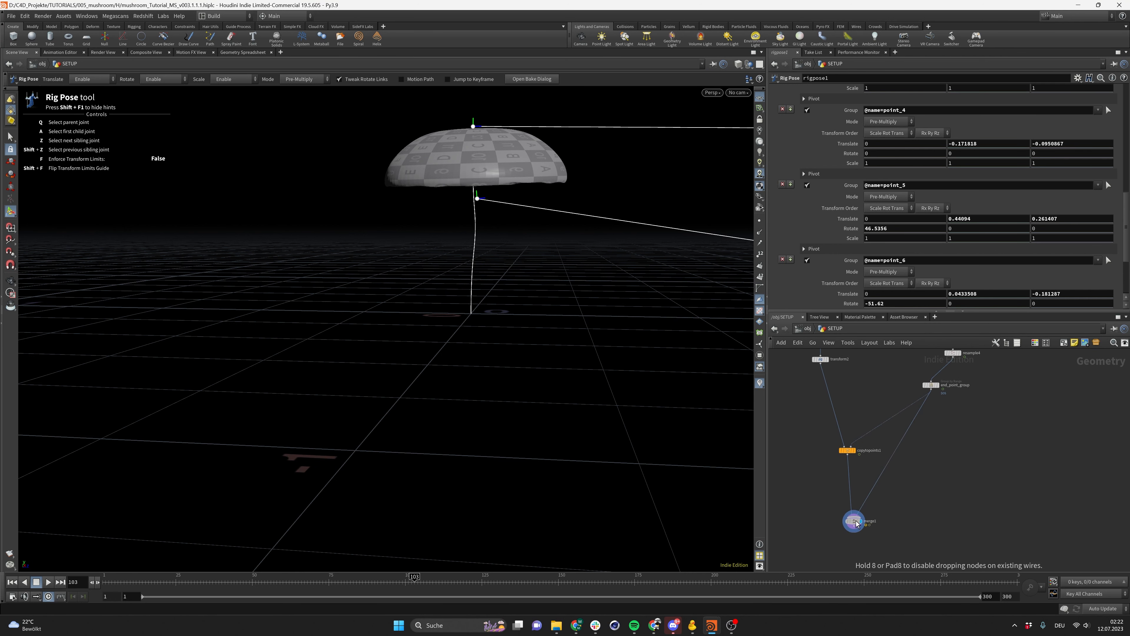
click(938, 385)
click(931, 386)
scroll(998, 435, up, 1)
middle_drag(998, 435, 977, 451)
click(1014, 479)
key(Tab)
text(sweep)
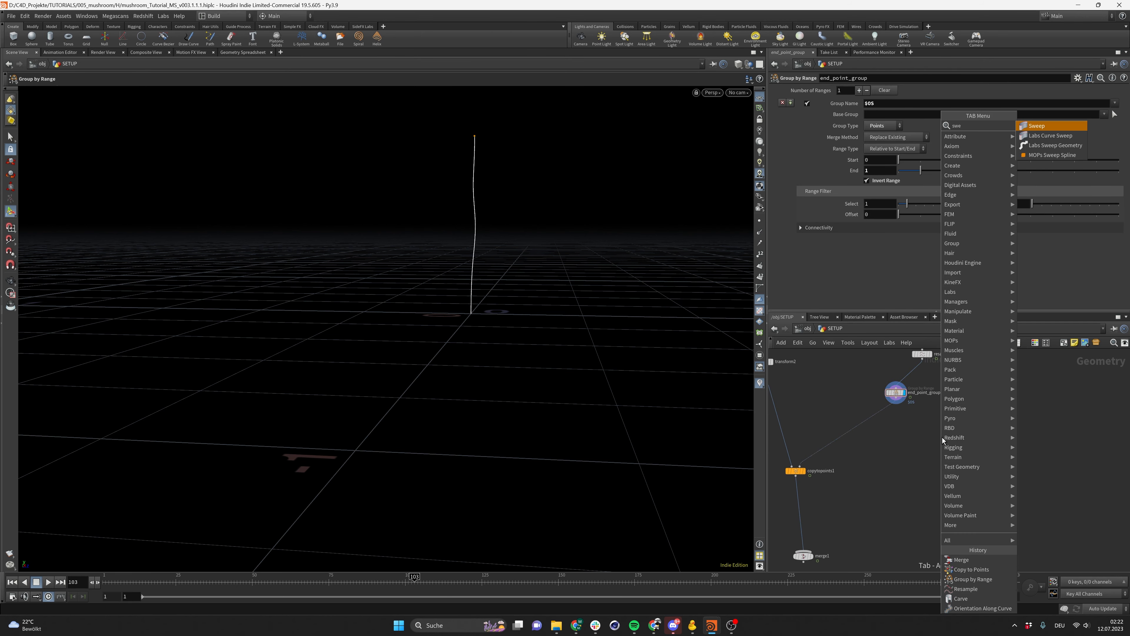
key(Return)
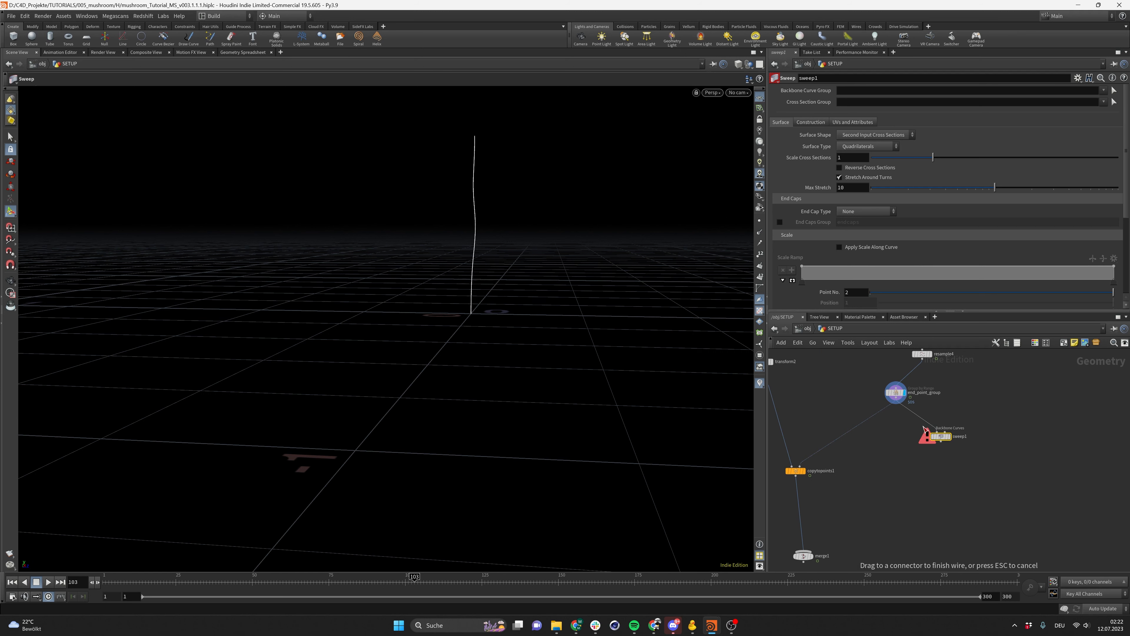
click(943, 439)
drag(943, 439, 933, 447)
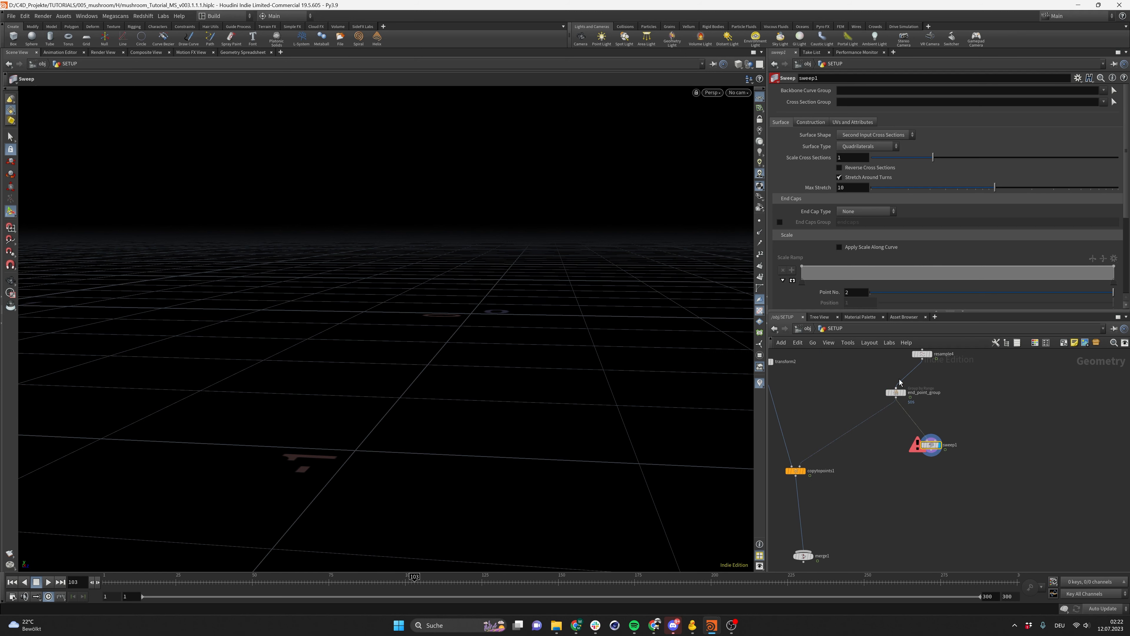
click(866, 136)
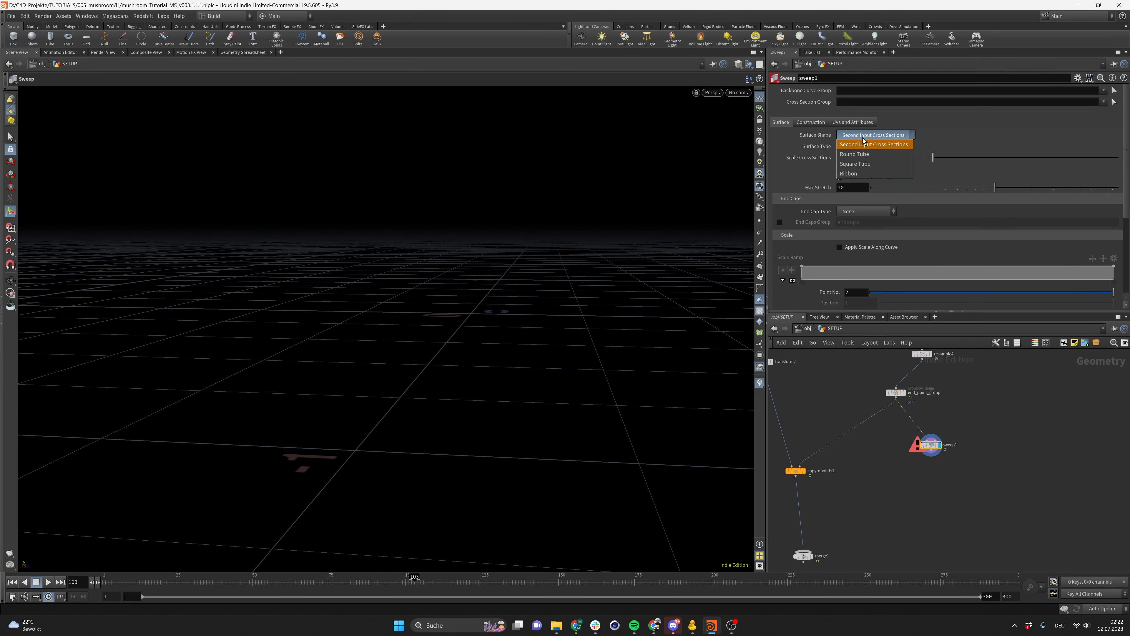
click(879, 154)
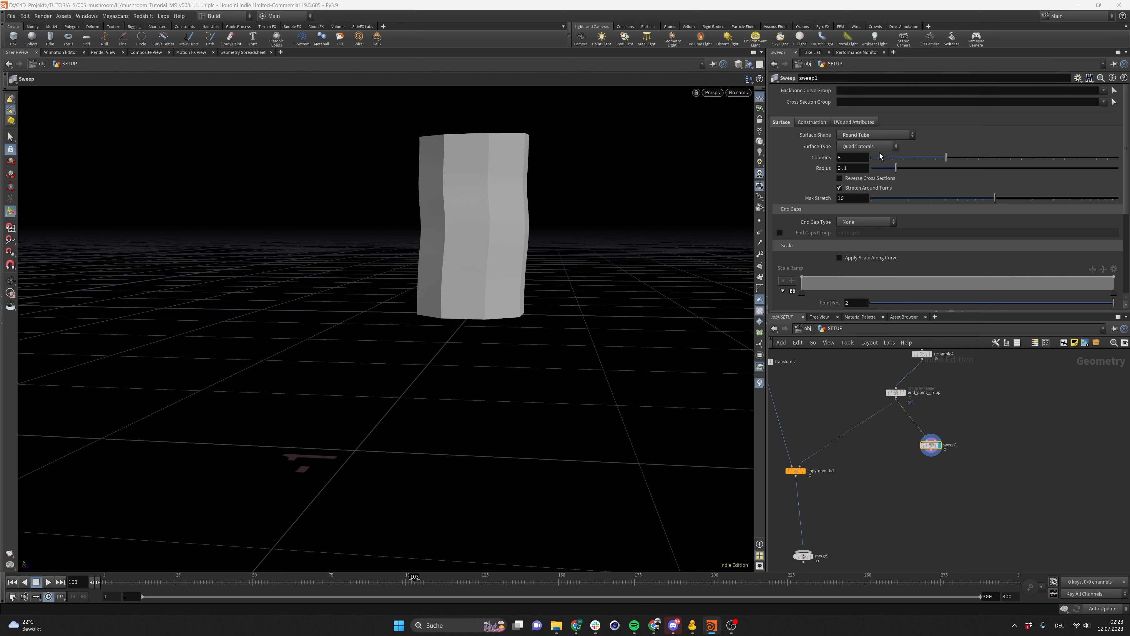
Wire the sweep's output into merge1 and display the merged mushroom
alt+drag(491, 208, 474, 259)
middle_drag(884, 504, 909, 480)
drag(957, 428, 866, 520)
click(838, 532)
drag(636, 351, 450, 244)
key(Return)
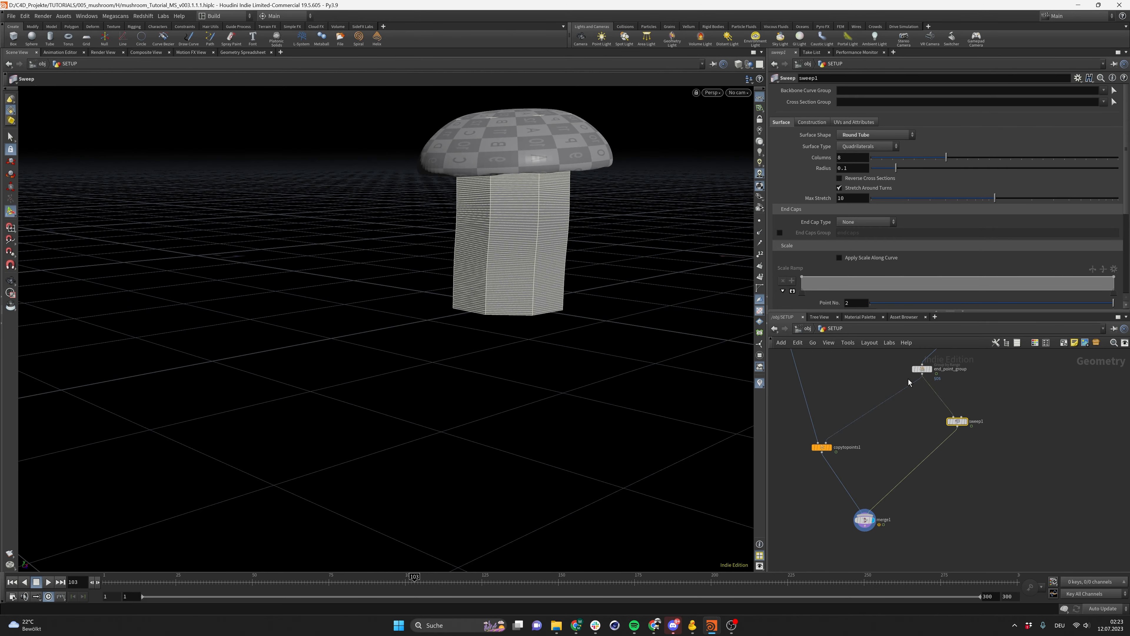
Set the sweep tube's Radius to 0.03 and inspect the stem in the viewport
click(865, 169)
key(BackSpace)
text(2)
key(BackSpace)
text(06)
key(Return)
alt+drag(550, 192, 508, 165)
key(BackSpace)
text(3)
key(Return)
click(852, 168)
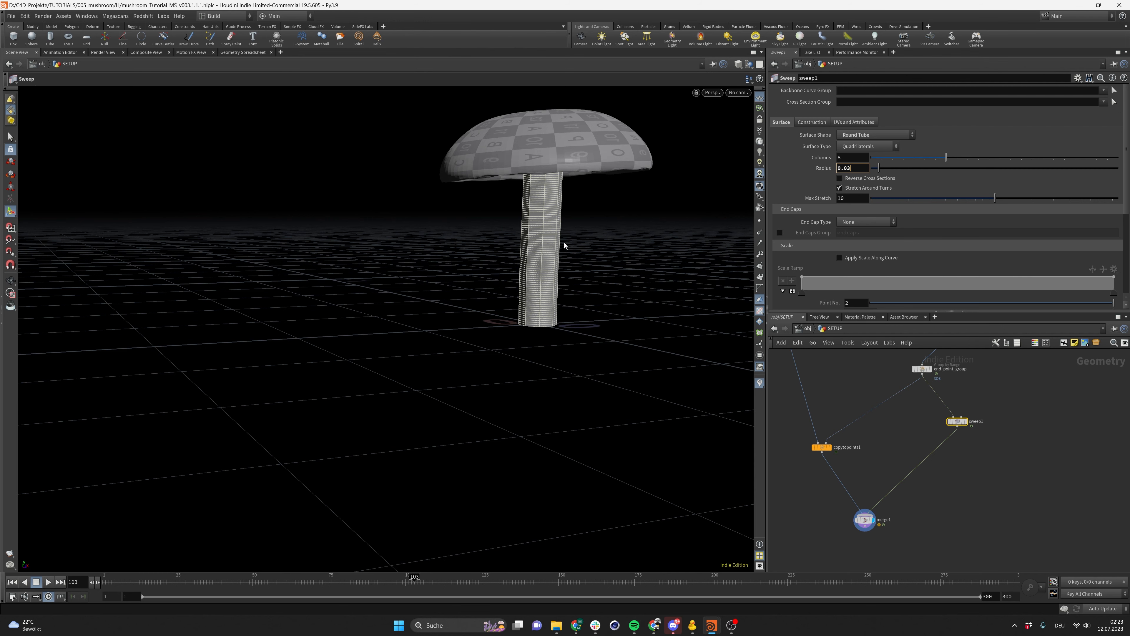
drag(839, 398, 839, 416)
scroll(554, 180, up, 1)
alt+middle_drag(559, 203, 504, 263)
alt+drag(505, 263, 465, 249)
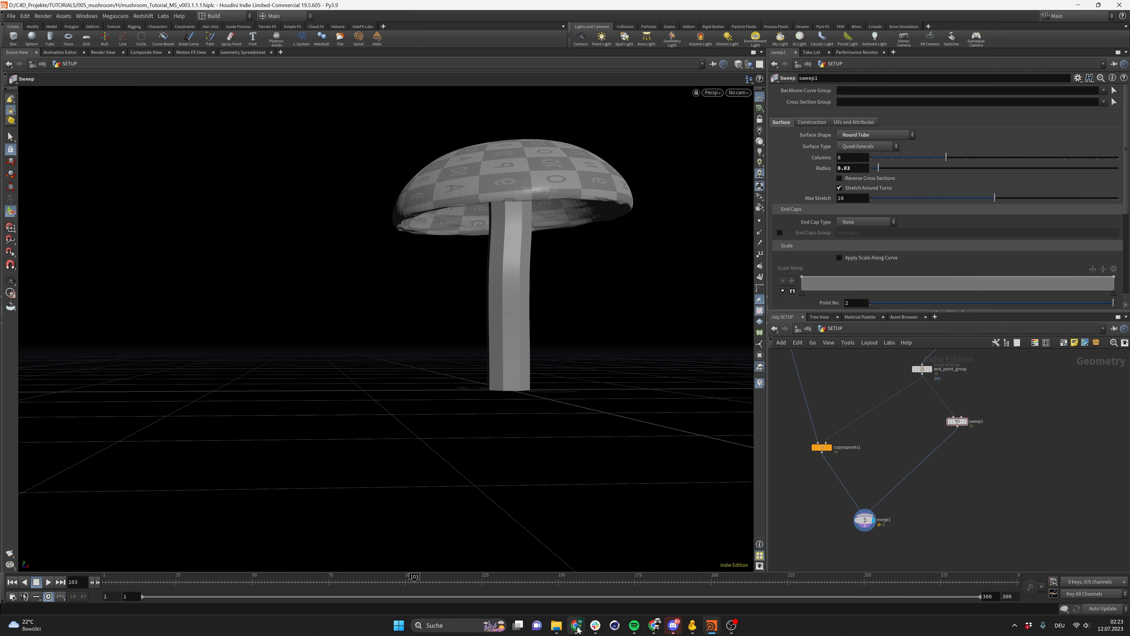
Bring the reference photo window next to the viewport
mouse_move(576, 625)
click(617, 601)
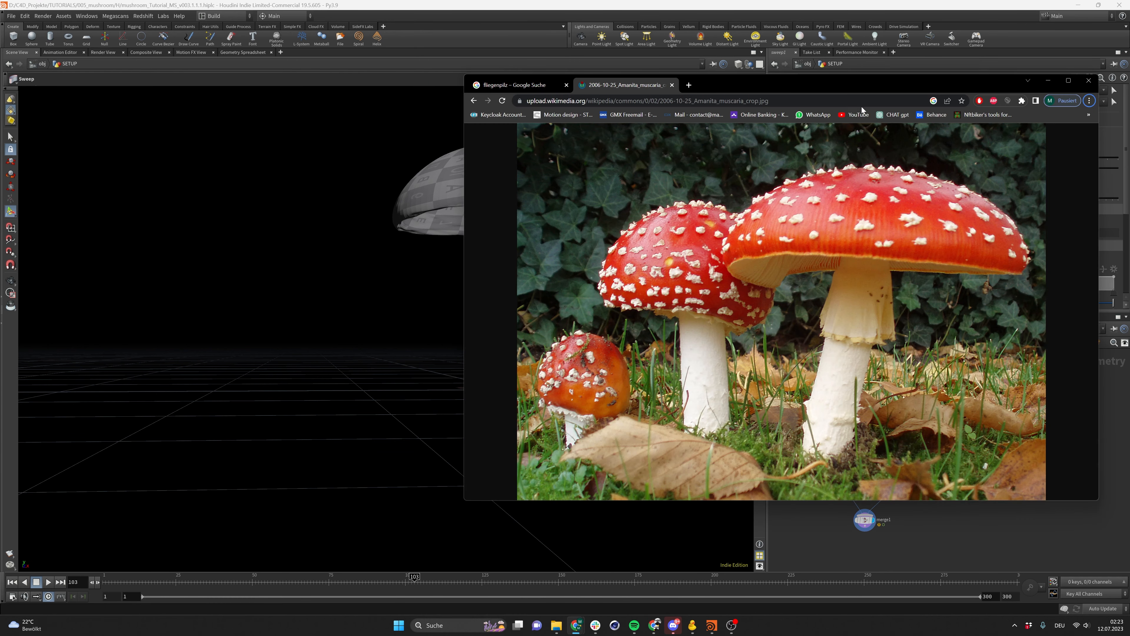
drag(860, 77, 257, 93)
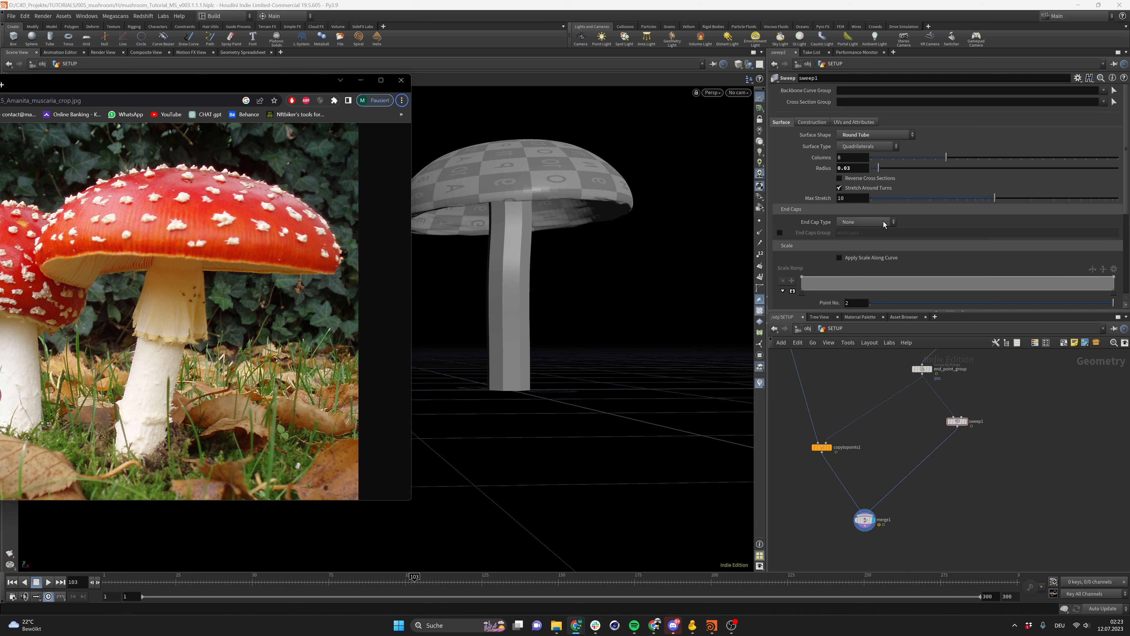
Set the sweep tube's Radius to 0.025
click(859, 169)
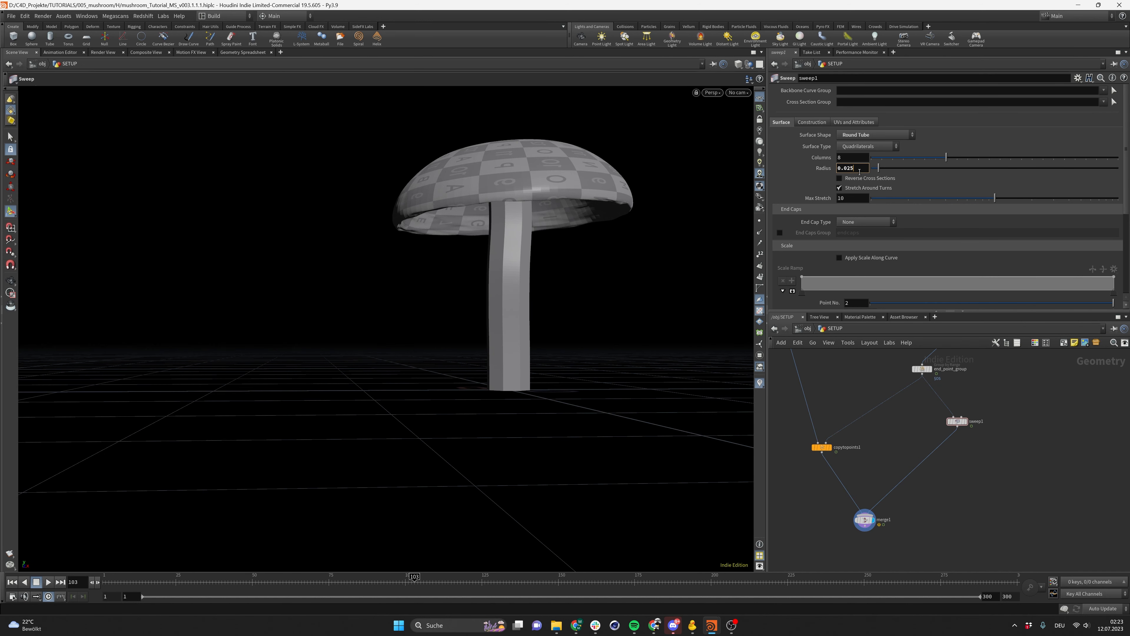
key(Return)
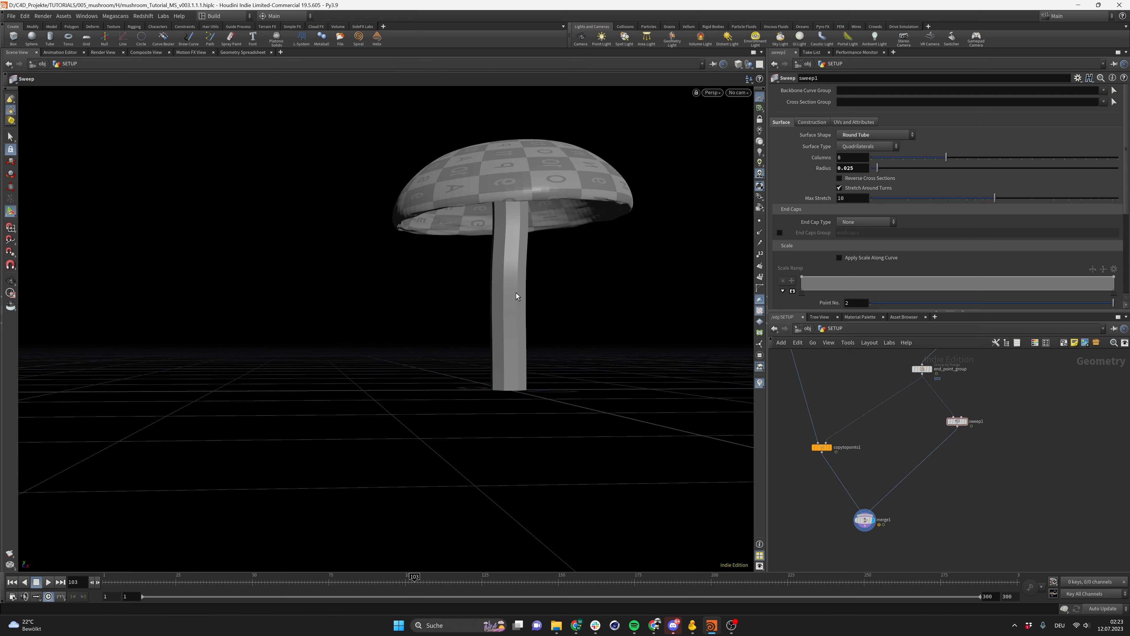
mouse_move(516, 296)
mouse_down()
mouse_move(416, 283)
mouse_move(391, 218)
mouse_move(398, 286)
mouse_move(651, 252)
mouse_move(525, 284)
mouse_up()
drag(478, 311, 489, 268)
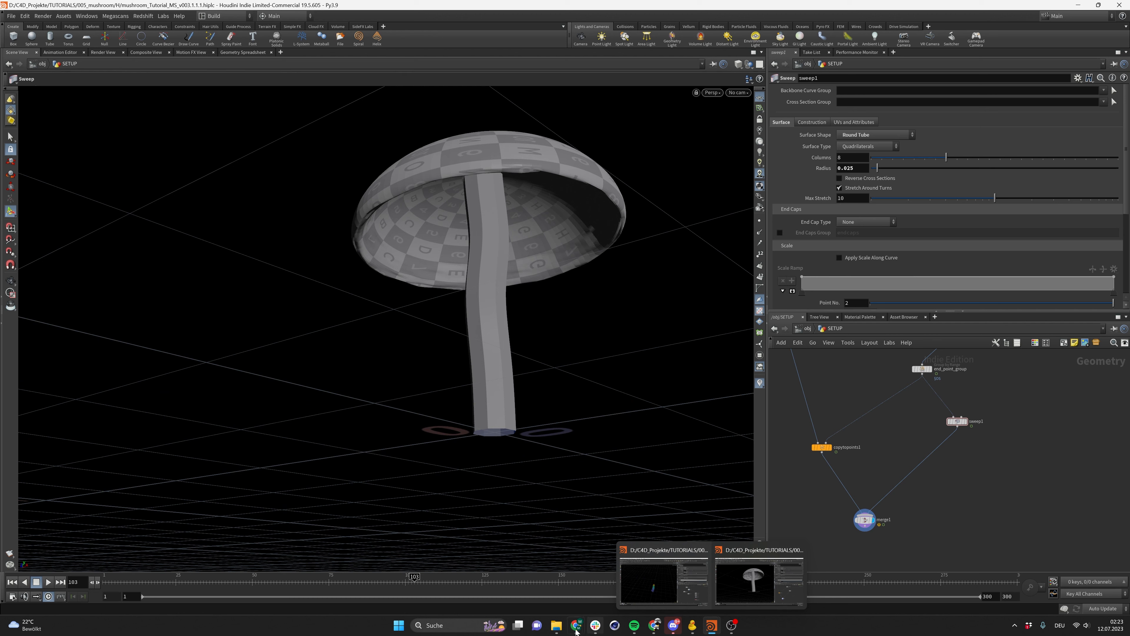
Compare the stem's shape against the reference photo
click(632, 578)
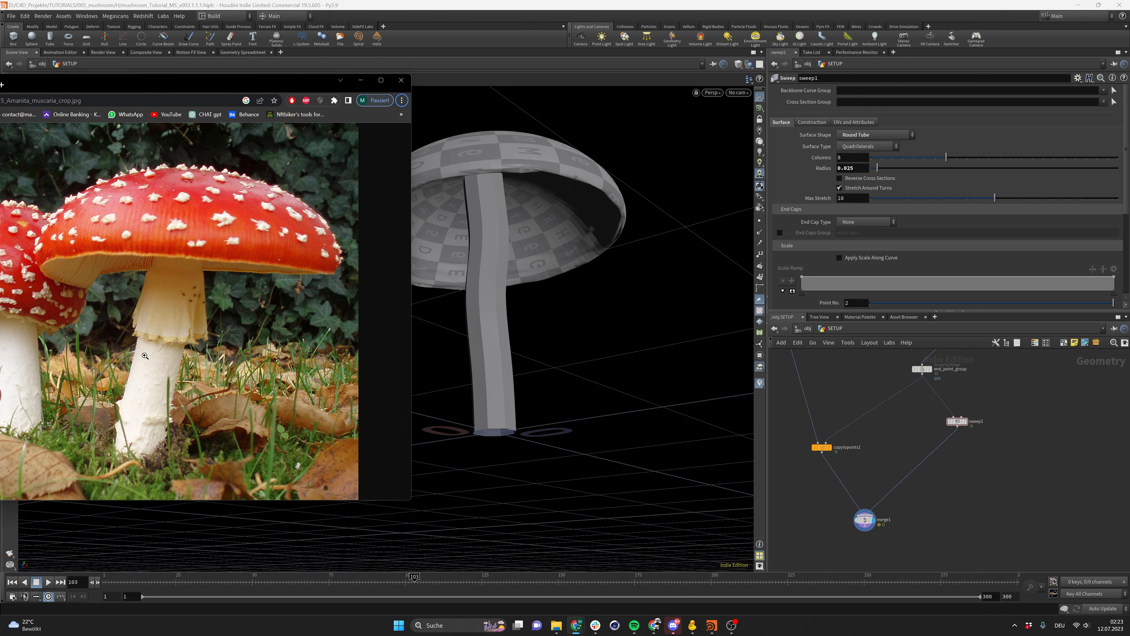
click(152, 333)
click(117, 439)
click(360, 81)
Enable Apply Scale Along Curve on the sweep and adjust the scale ramp's end point
click(956, 421)
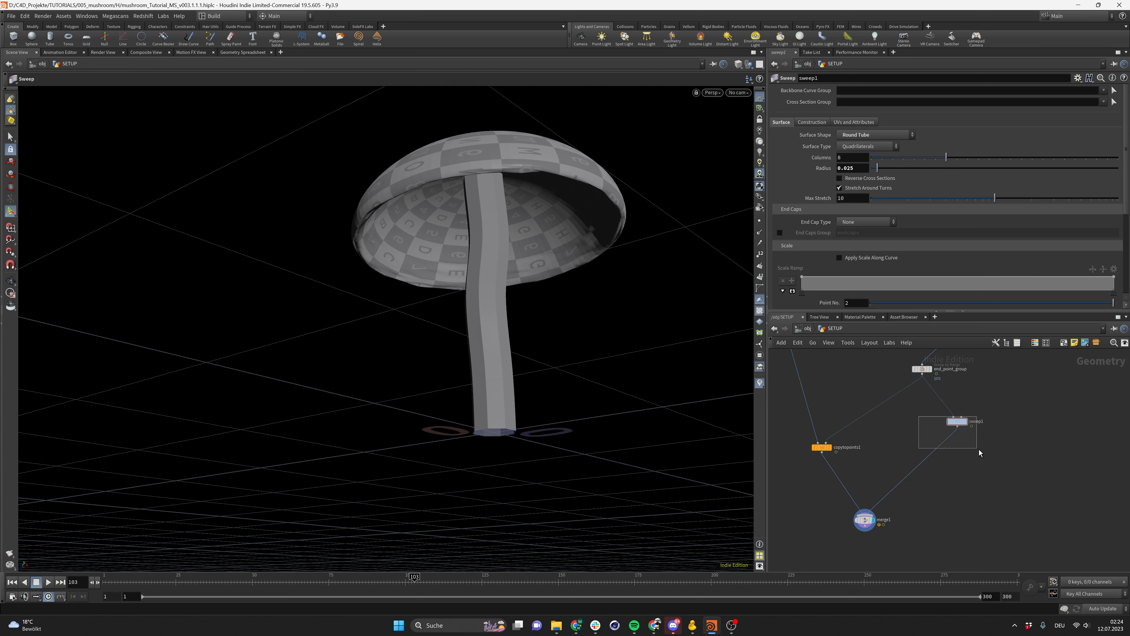
click(839, 257)
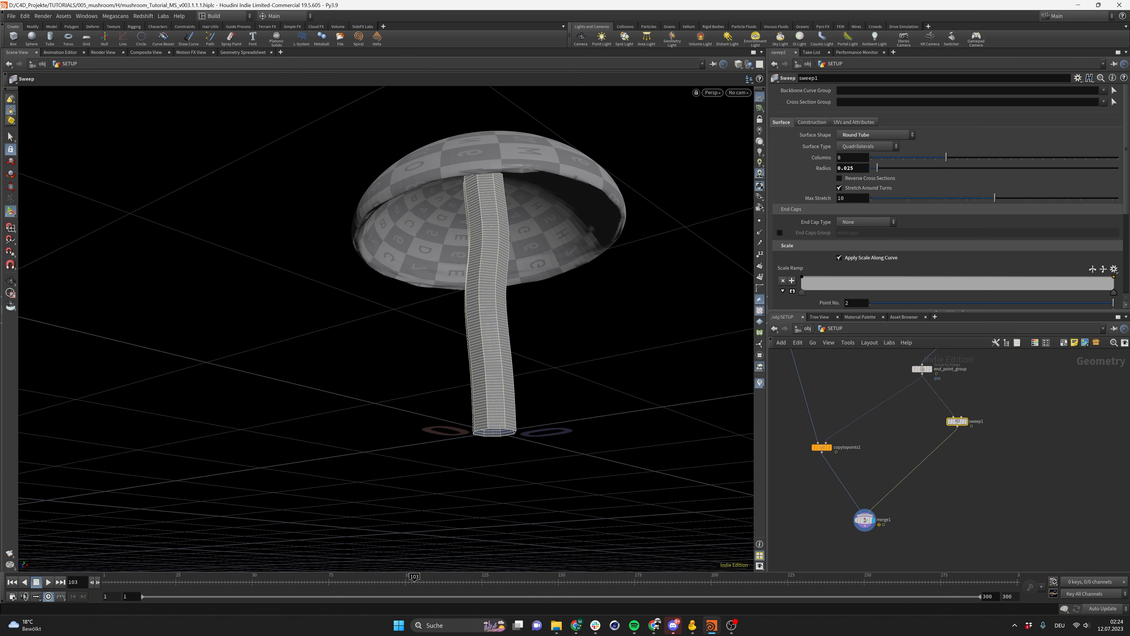
drag(1114, 281, 1122, 287)
alt+drag(506, 209, 463, 249)
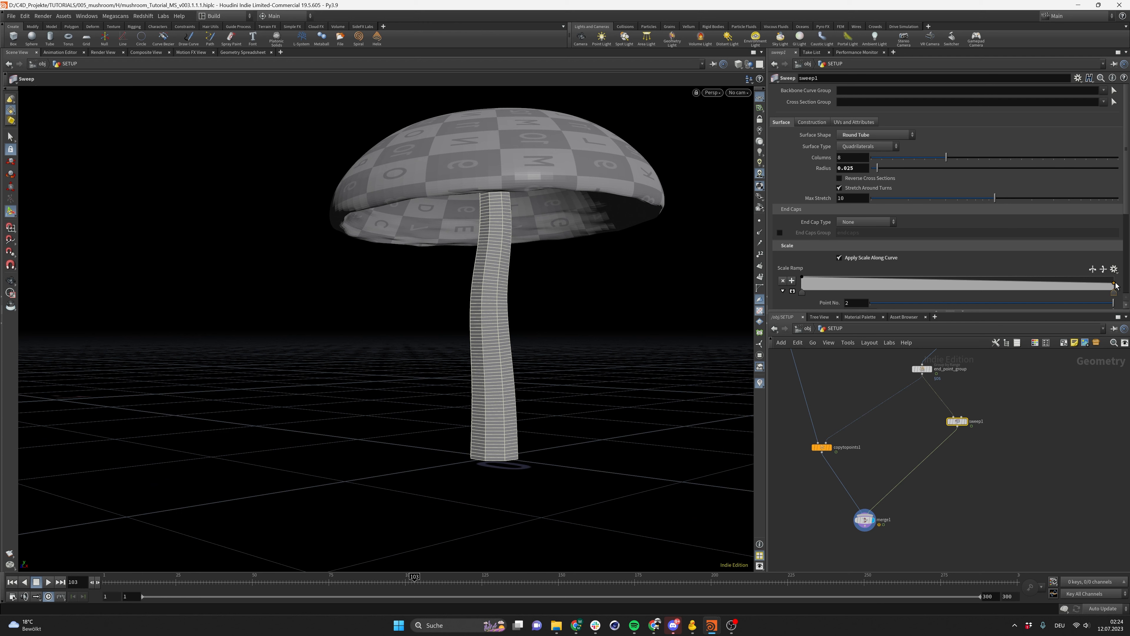
drag(1115, 285, 1119, 284)
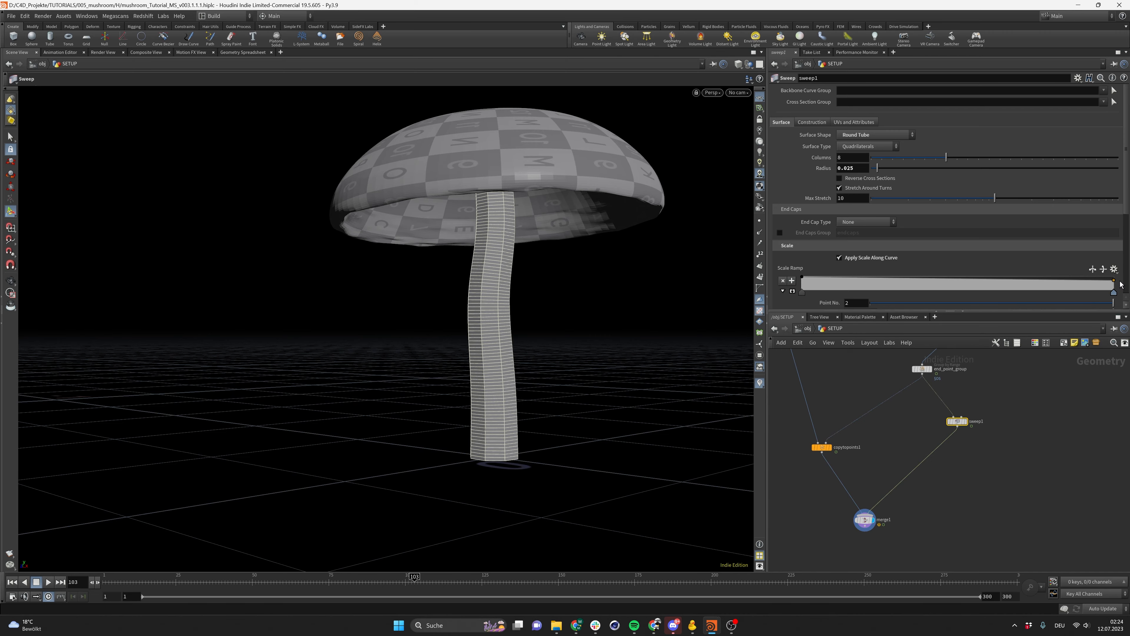
Display the sweep node on its own and turn on Compute UVs in its UV settings
click(1033, 412)
scroll(482, 214, down, 2)
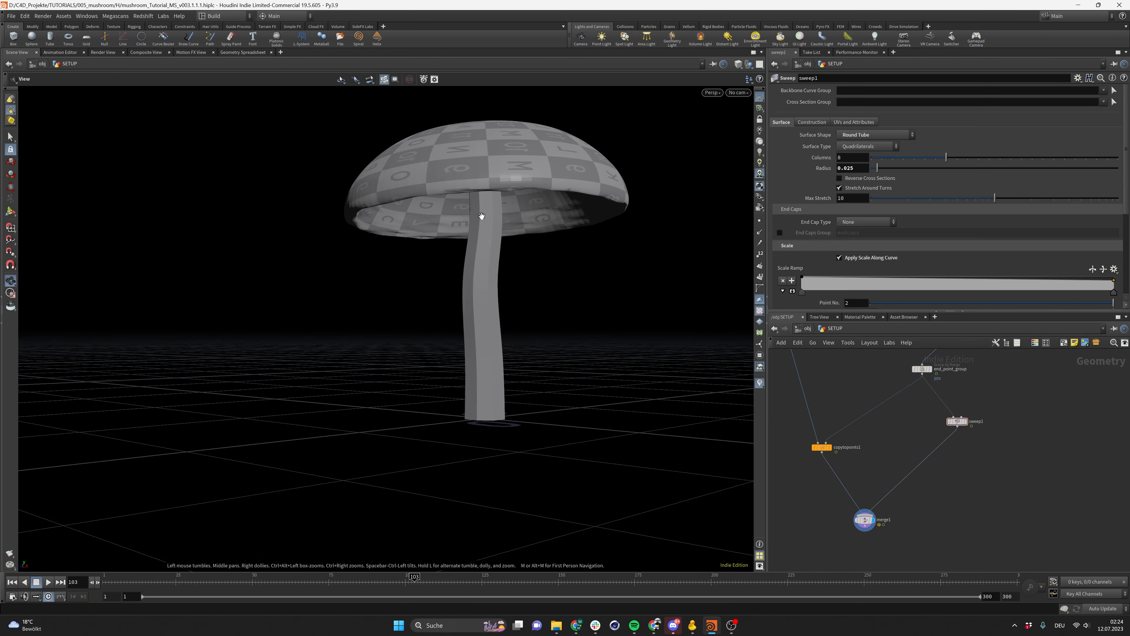
alt+drag(481, 214, 496, 242)
alt+right_drag(496, 242, 527, 287)
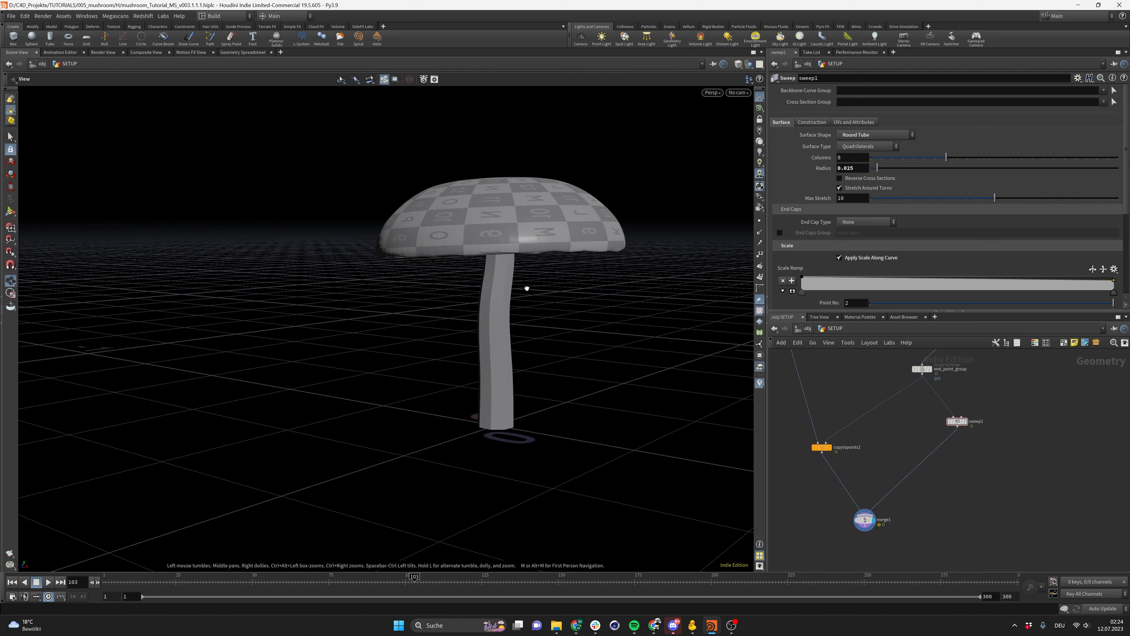
alt+middle_drag(528, 287, 502, 269)
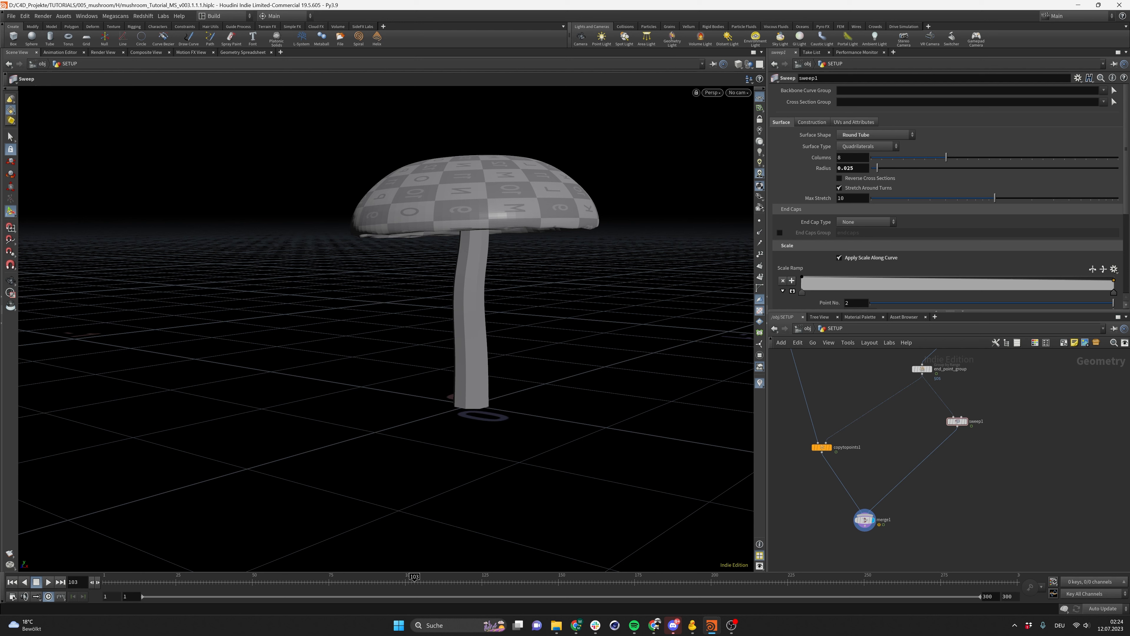
click(966, 421)
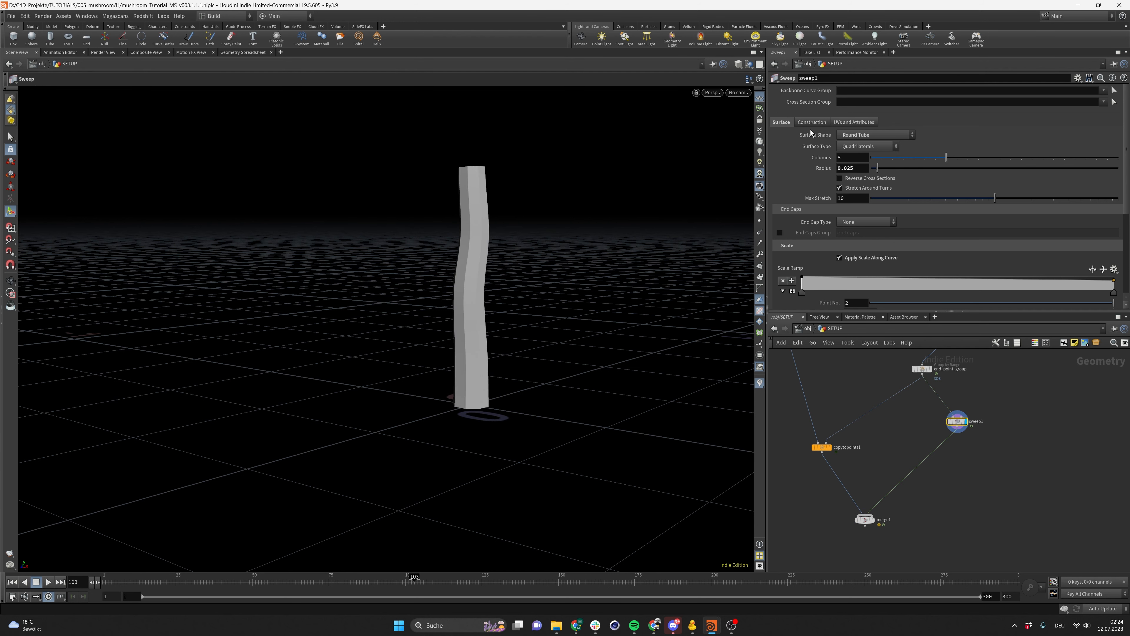
click(845, 122)
click(840, 146)
key(Escape)
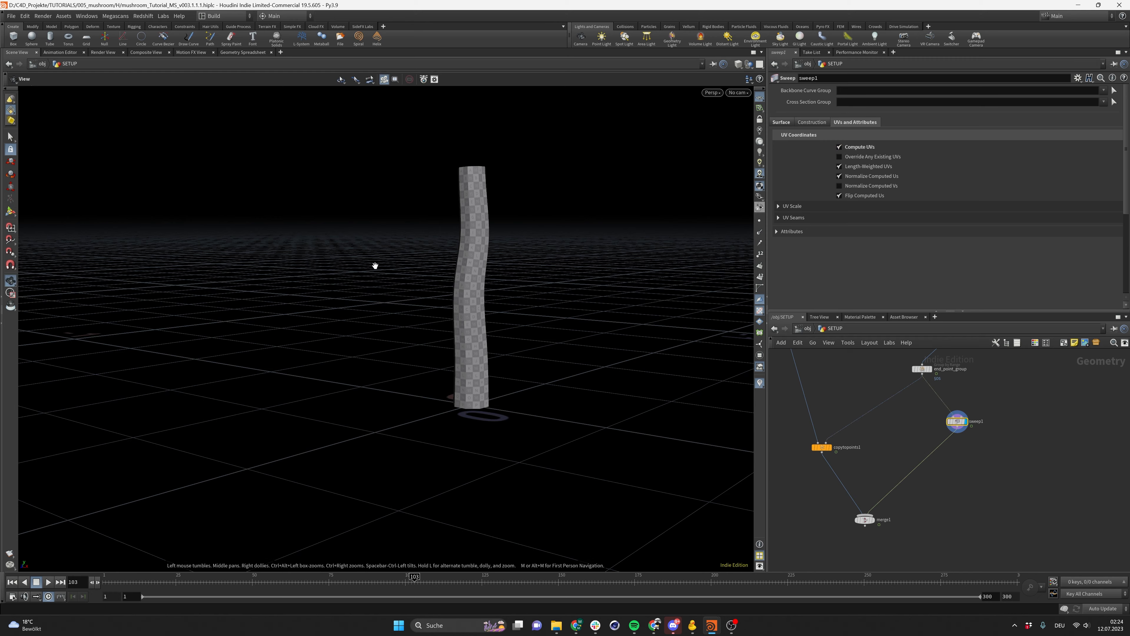
Turn off Normalize Computed Us on the sweep and scrub the timeline to check the growing stem
drag(375, 266, 486, 454)
key(Return)
click(344, 578)
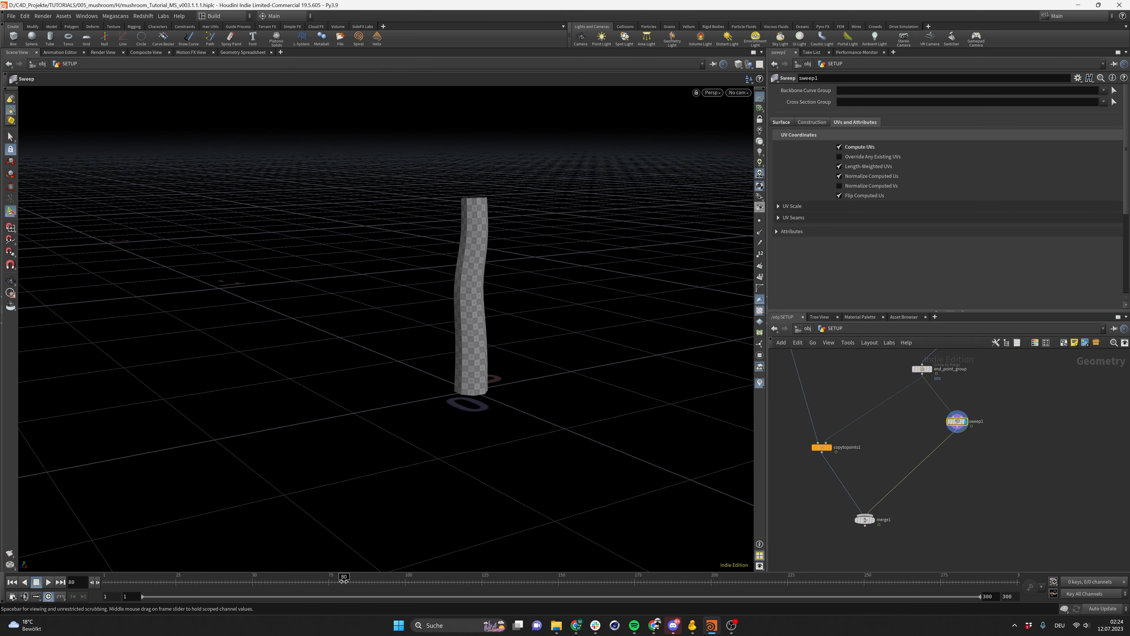
drag(344, 579, 298, 581)
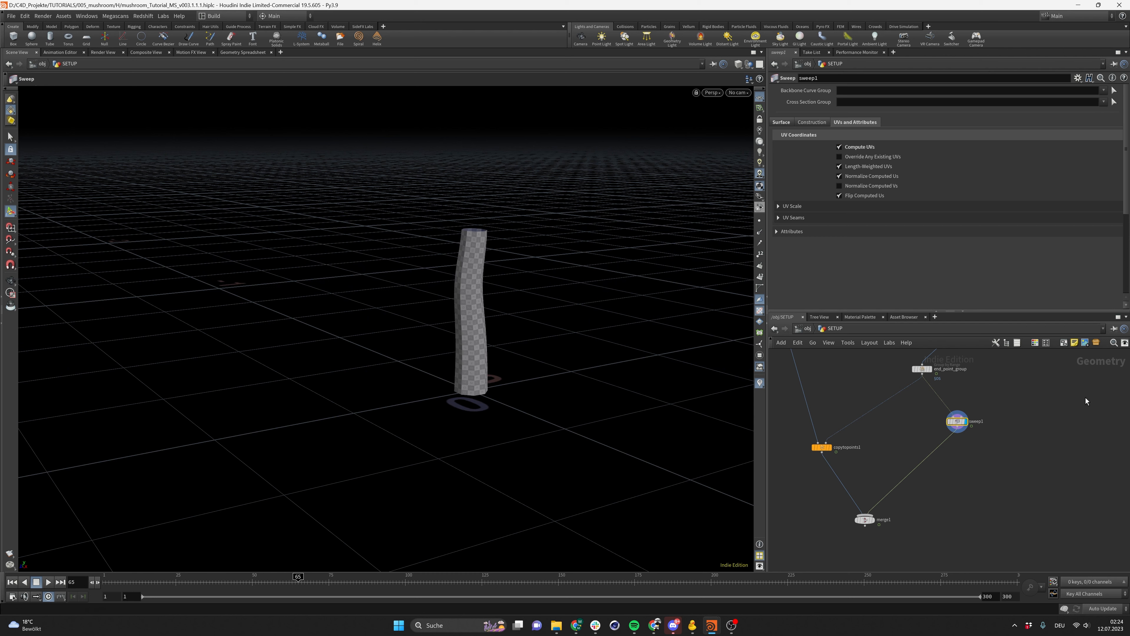
click(840, 177)
drag(317, 581, 219, 552)
scroll(470, 364, up, 2)
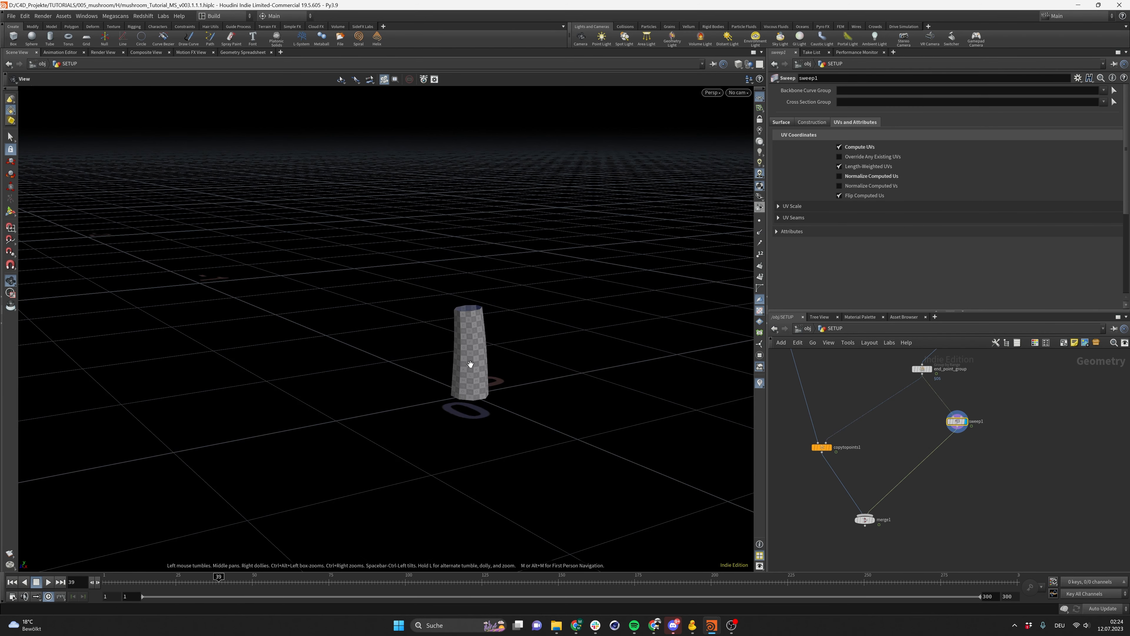
drag(487, 350, 449, 384)
drag(218, 582, 152, 581)
scroll(813, 477, down, 1)
scroll(812, 478, up, 2)
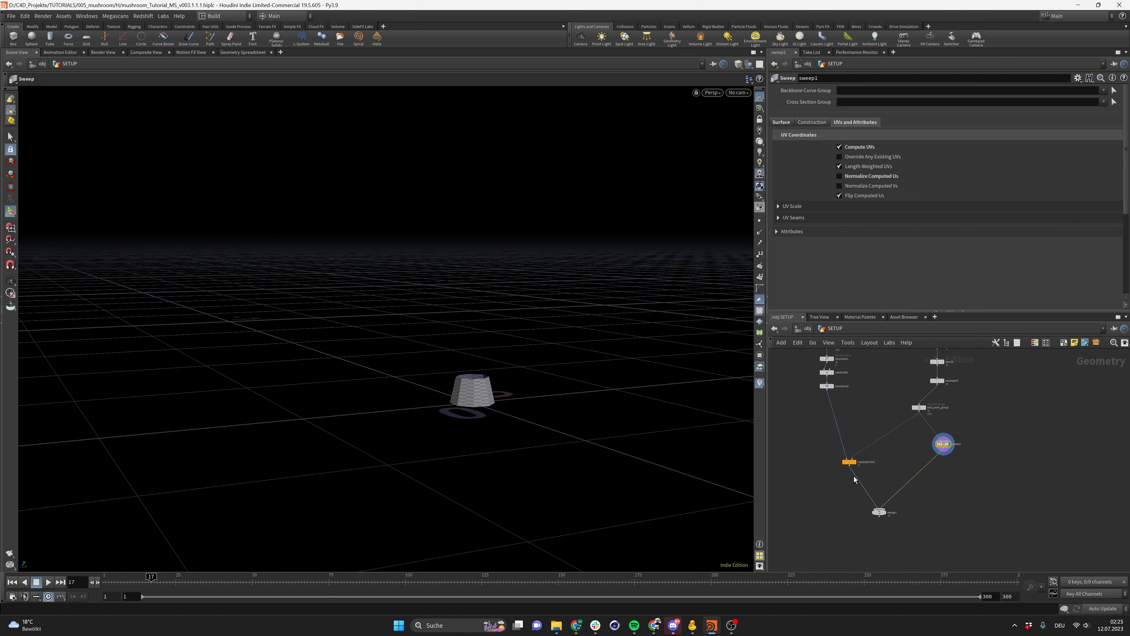
Preview the merged result from a few angles before displaying the sweep node again
click(857, 457)
click(900, 529)
click(892, 529)
alt+drag(473, 458, 489, 369)
alt+drag(492, 446, 476, 498)
click(990, 430)
click(986, 431)
alt+drag(497, 397, 498, 394)
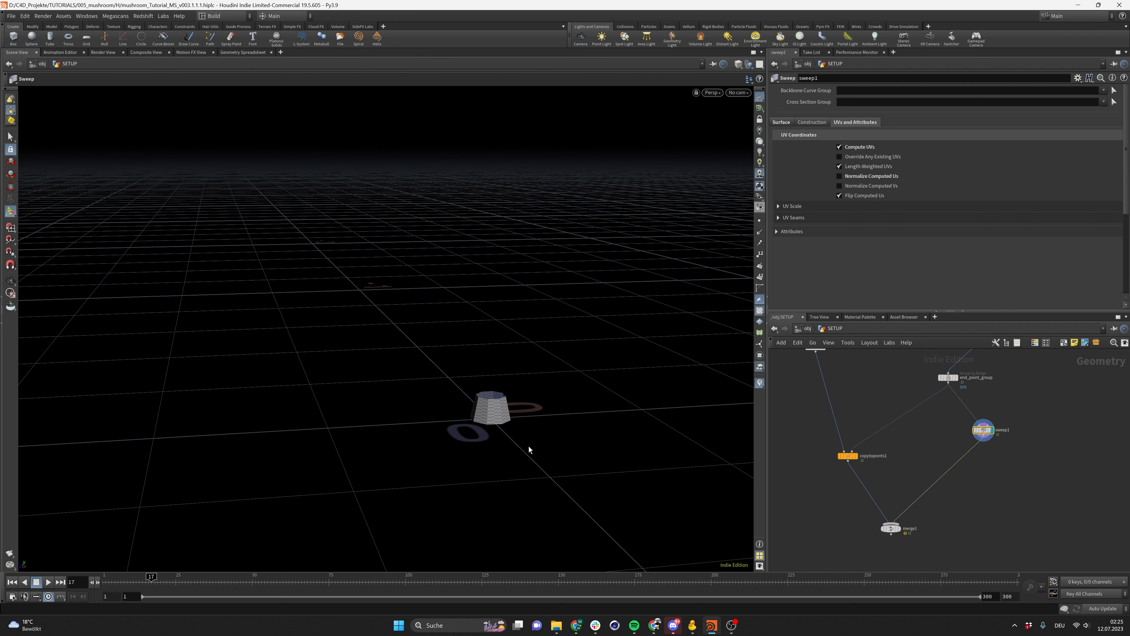
Turn off Flip Computed Us on the sweep and scrub the timeline to check the stem's texture
mouse_move(152, 577)
mouse_down()
mouse_move(578, 572)
mouse_move(618, 558)
mouse_up()
scroll(494, 382, down, 1)
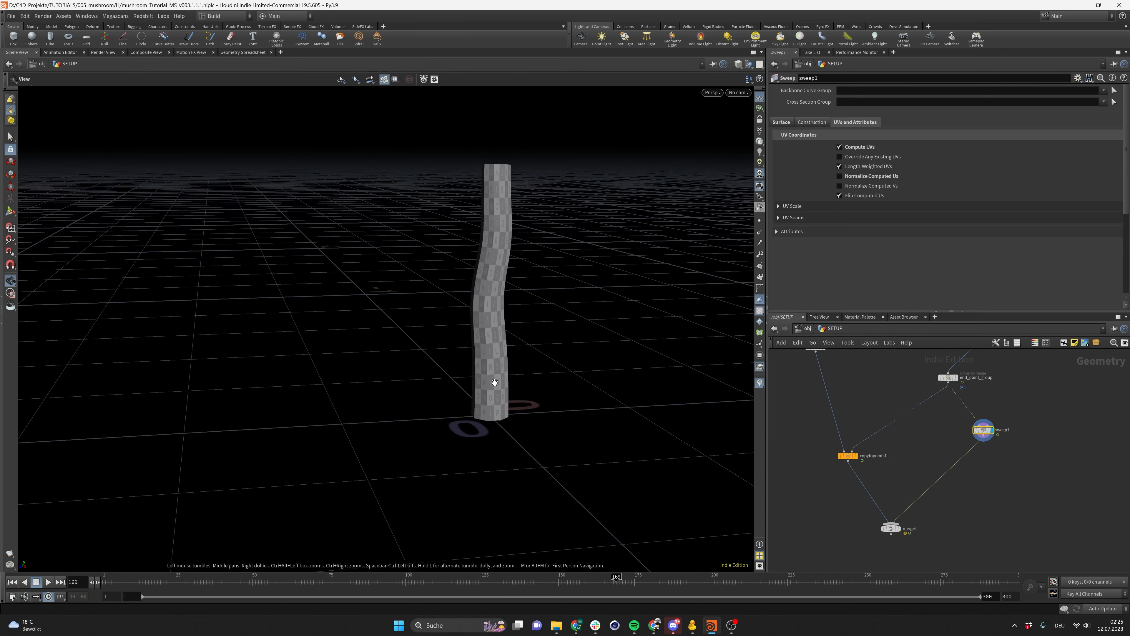
alt+drag(500, 329, 445, 345)
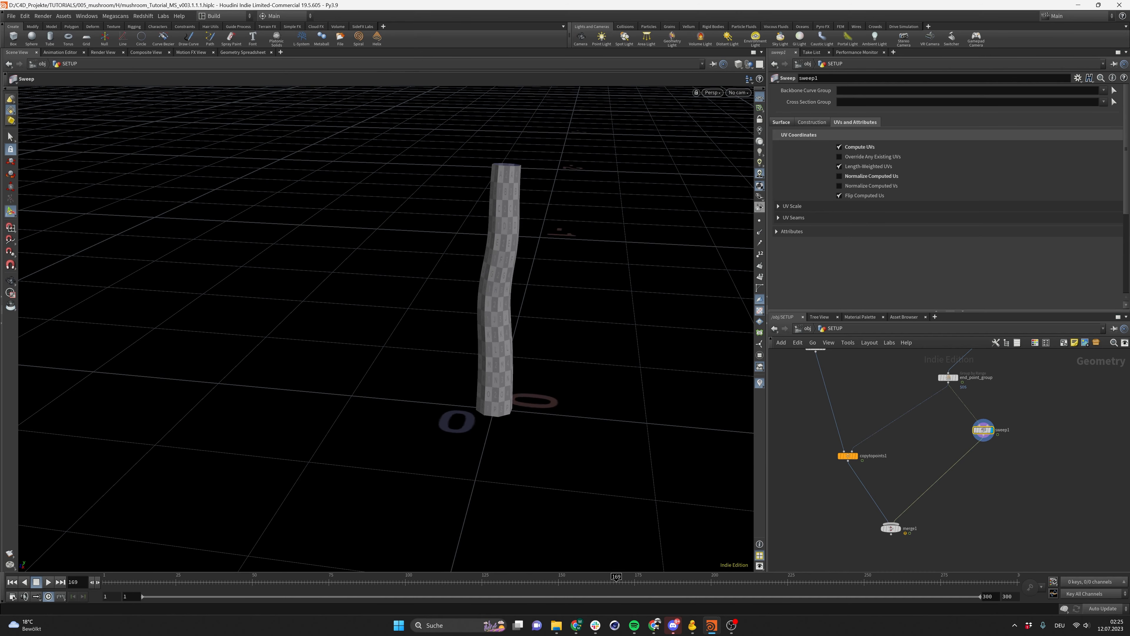
click(860, 197)
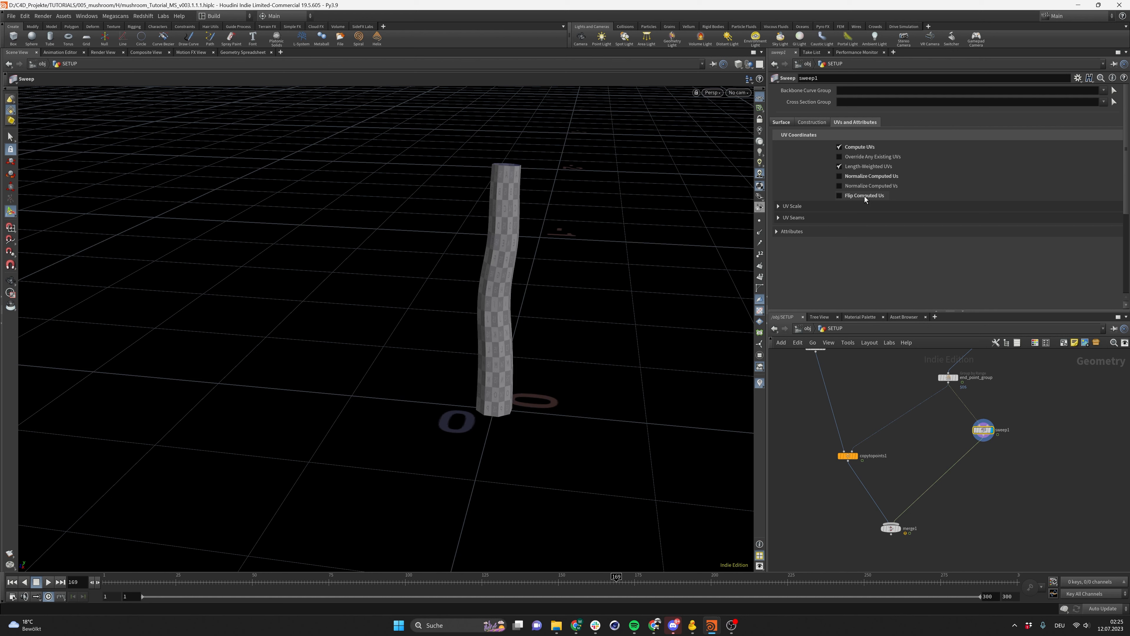
drag(397, 580, 629, 545)
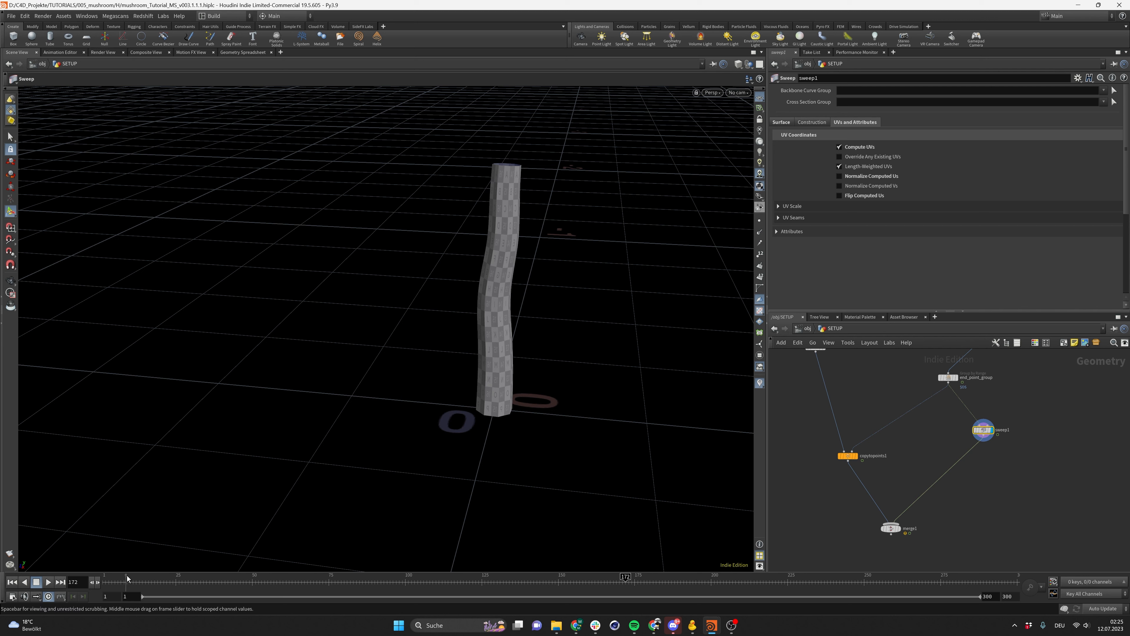
drag(127, 579, 476, 587)
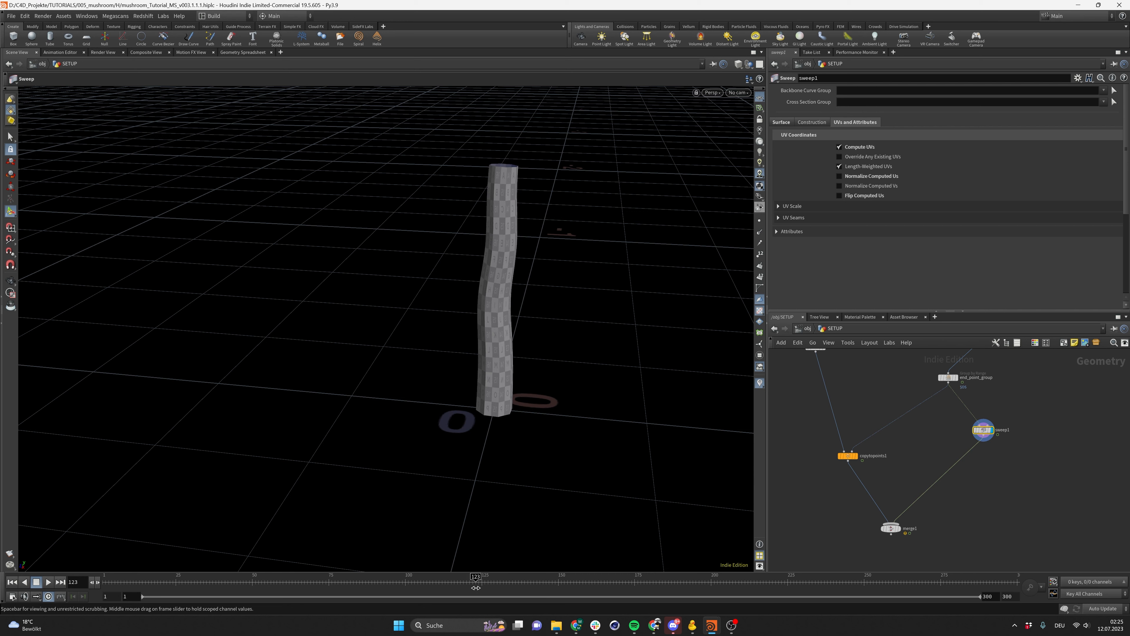
Inspect the Carve node's parameters and reselect the sweep node in the network
scroll(997, 374, up, 2)
middle_drag(968, 385, 944, 442)
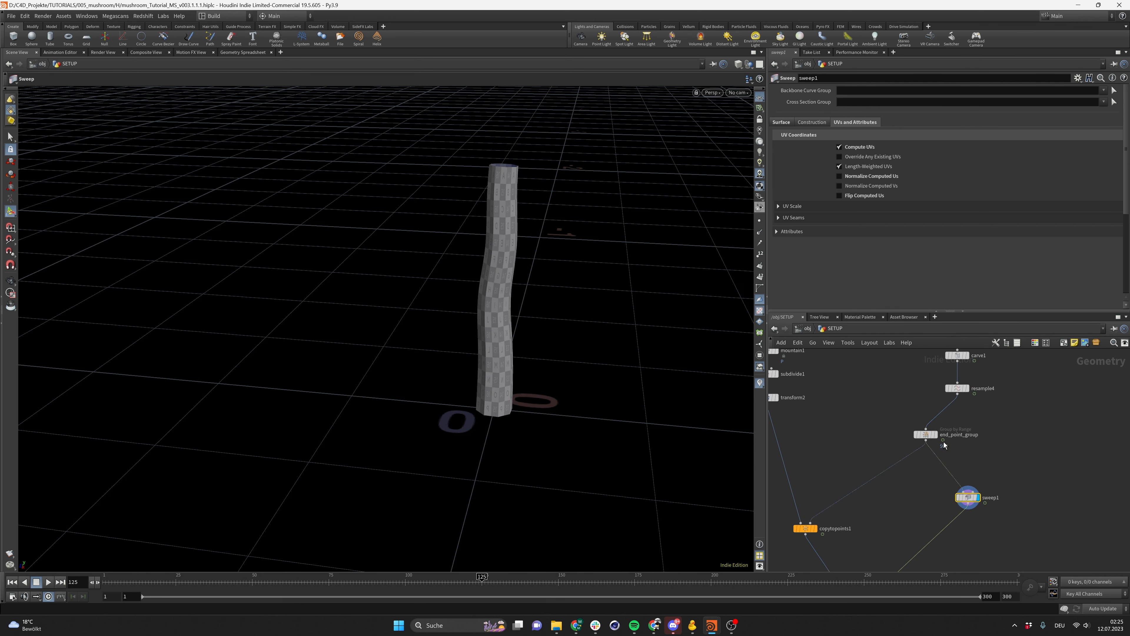
click(953, 387)
middle_drag(953, 341, 934, 377)
click(939, 391)
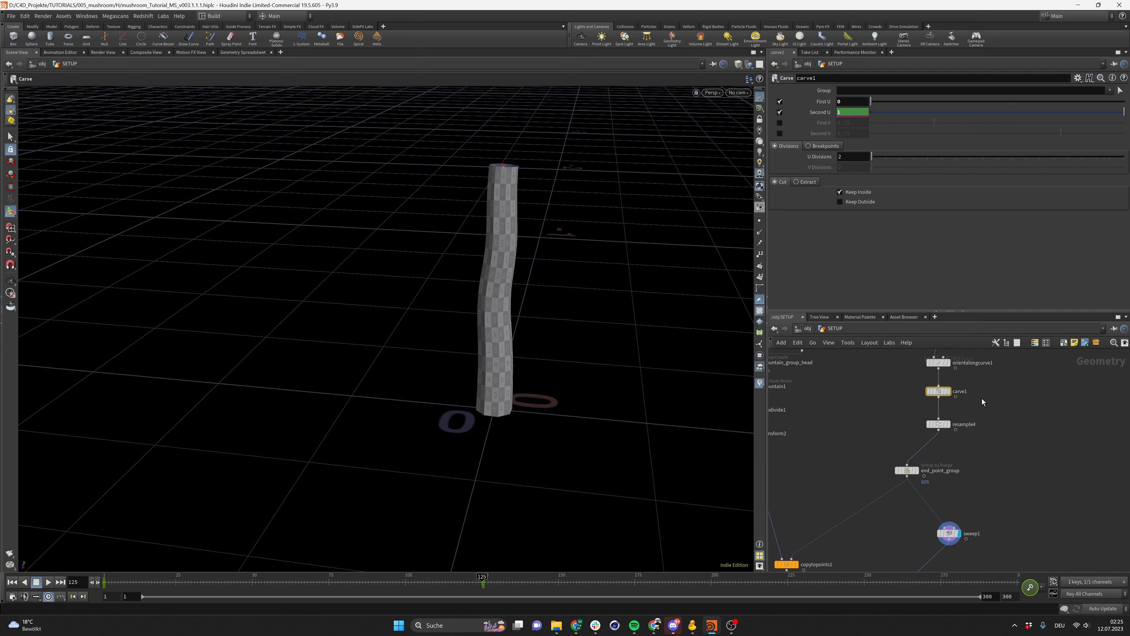
click(949, 533)
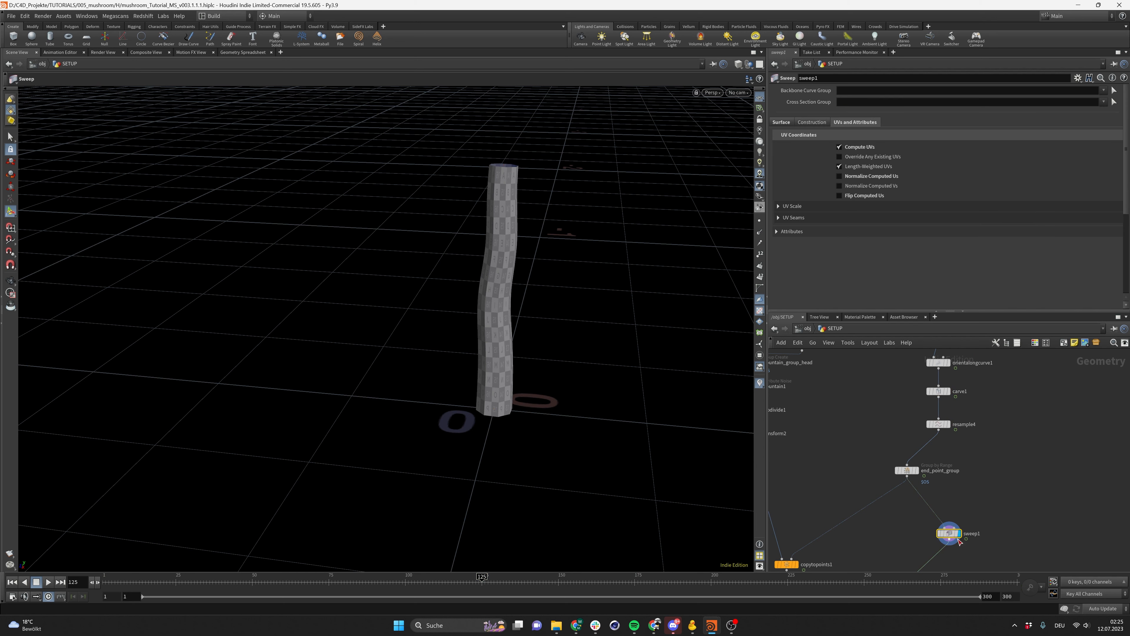
middle_drag(977, 475, 1008, 402)
Open the sweep's Surface settings and expand the scale ramp graph with its point values
click(785, 123)
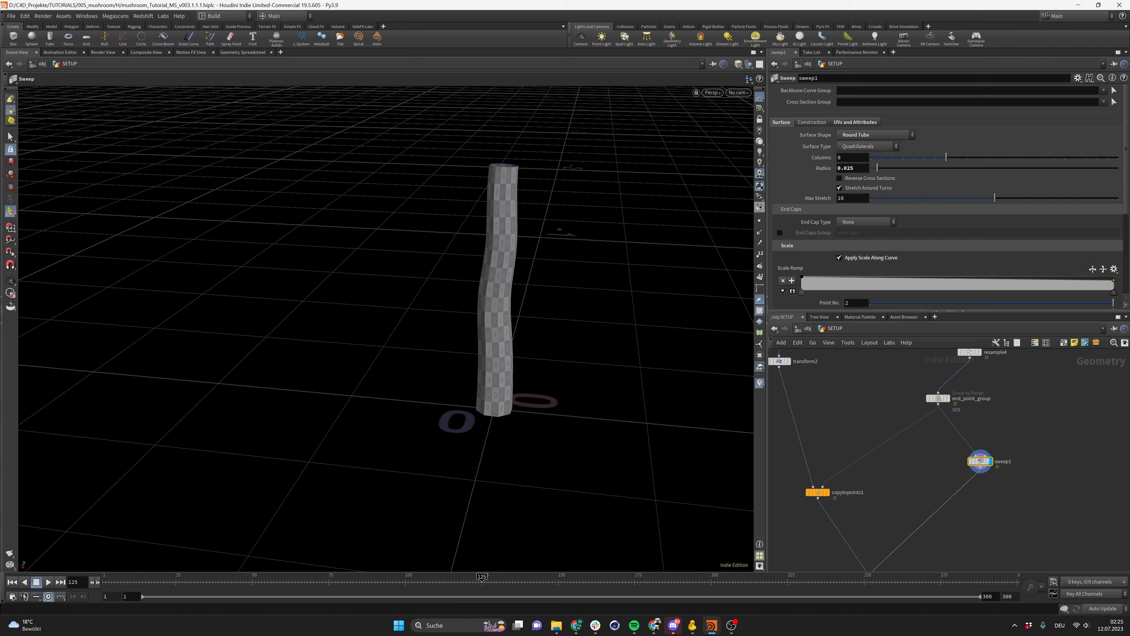
scroll(802, 234, down, 4)
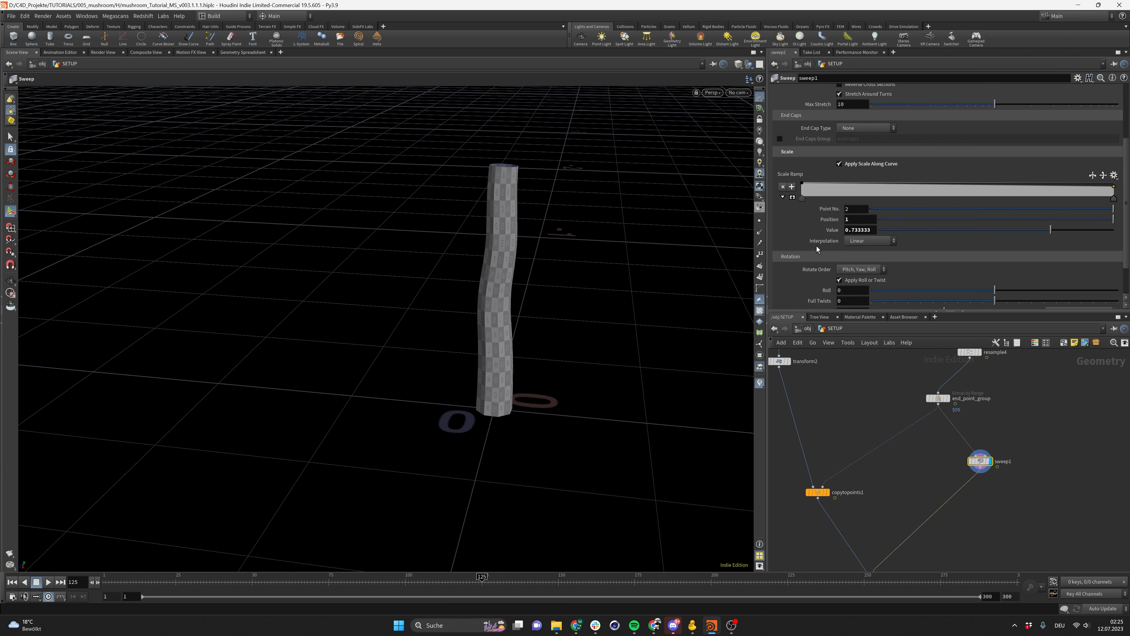
scroll(818, 231, up, 2)
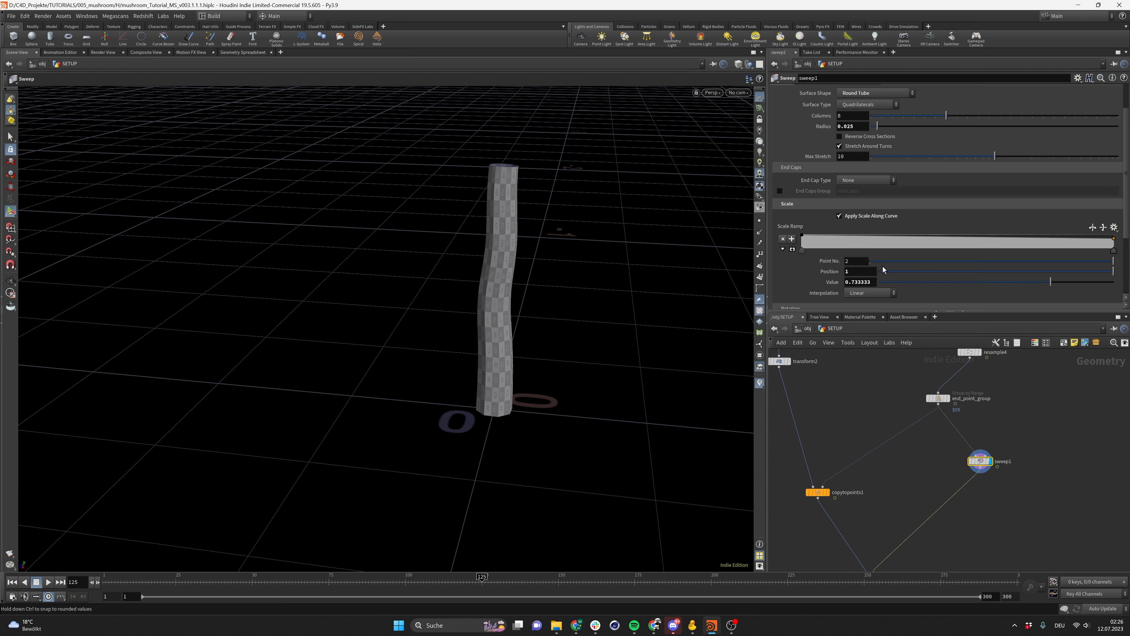
click(792, 250)
scroll(787, 271, down, 3)
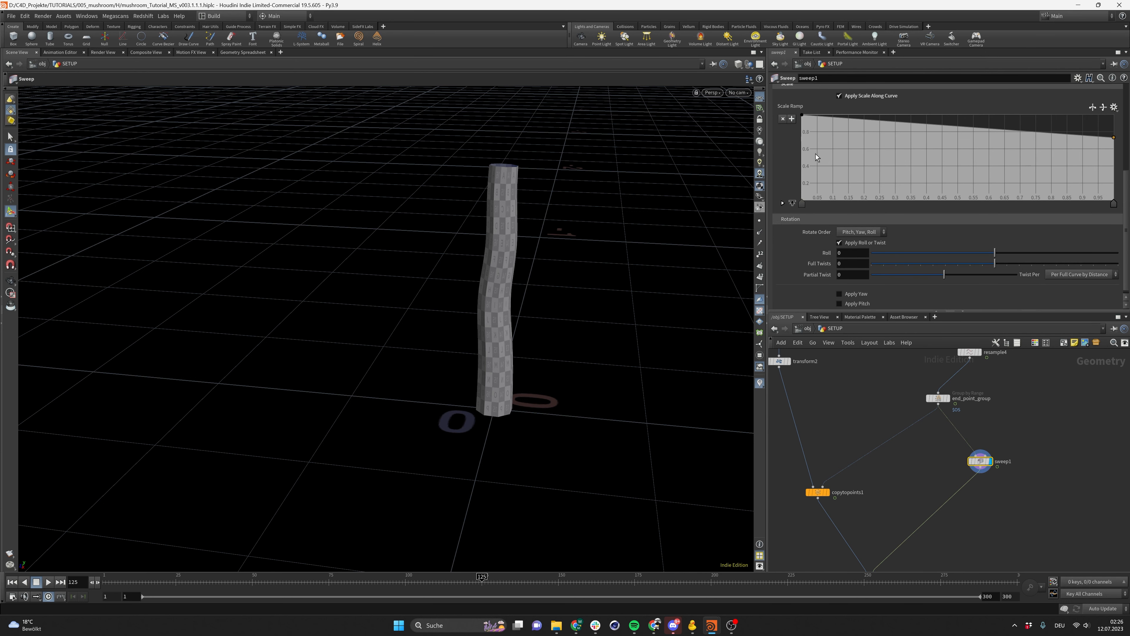
scroll(821, 236, down, 1)
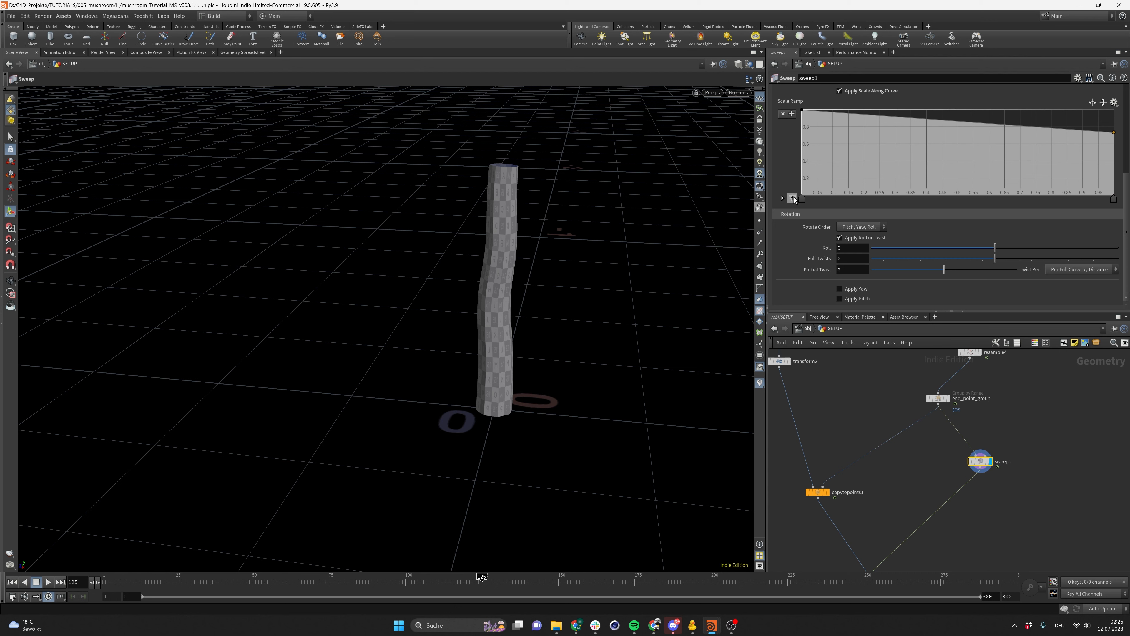
click(782, 198)
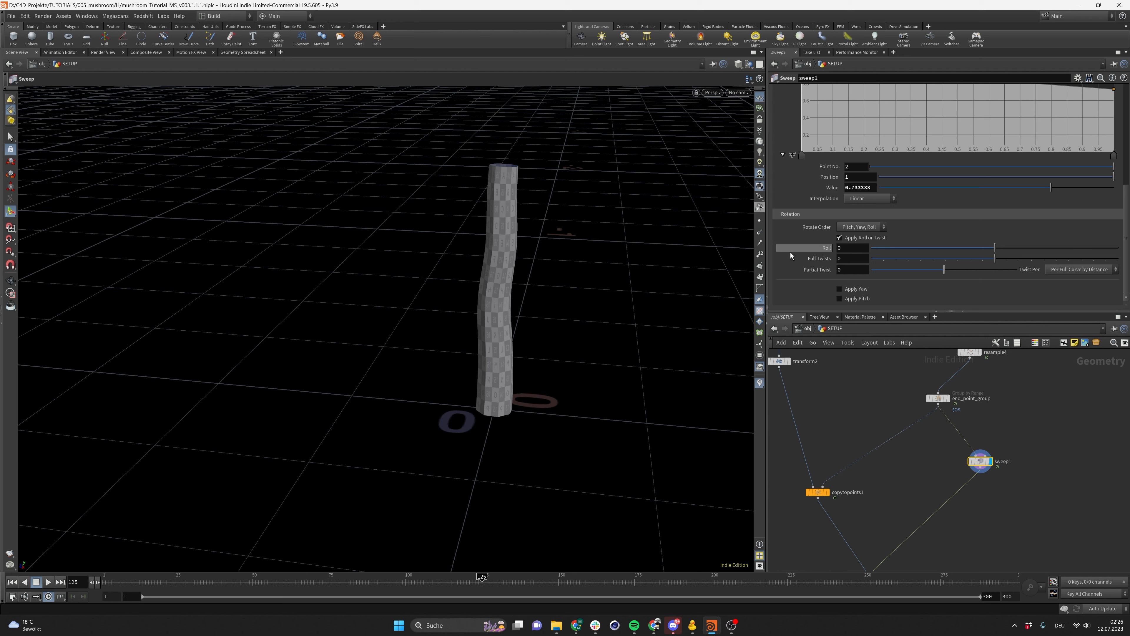
scroll(791, 222, up, 3)
scroll(817, 256, down, 2)
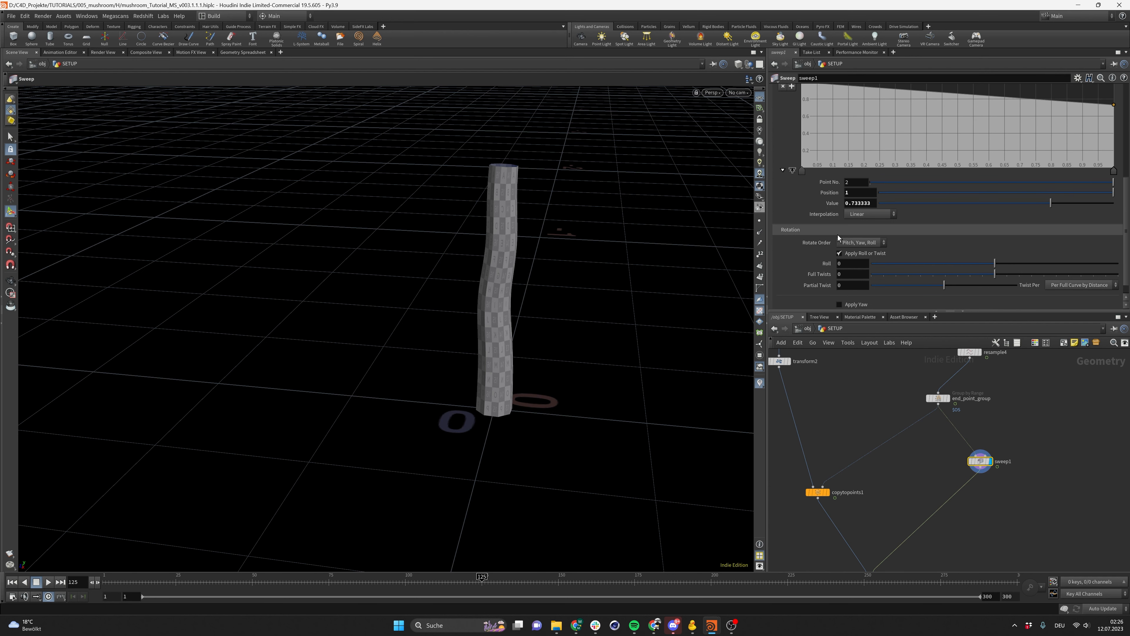
scroll(821, 288, up, 4)
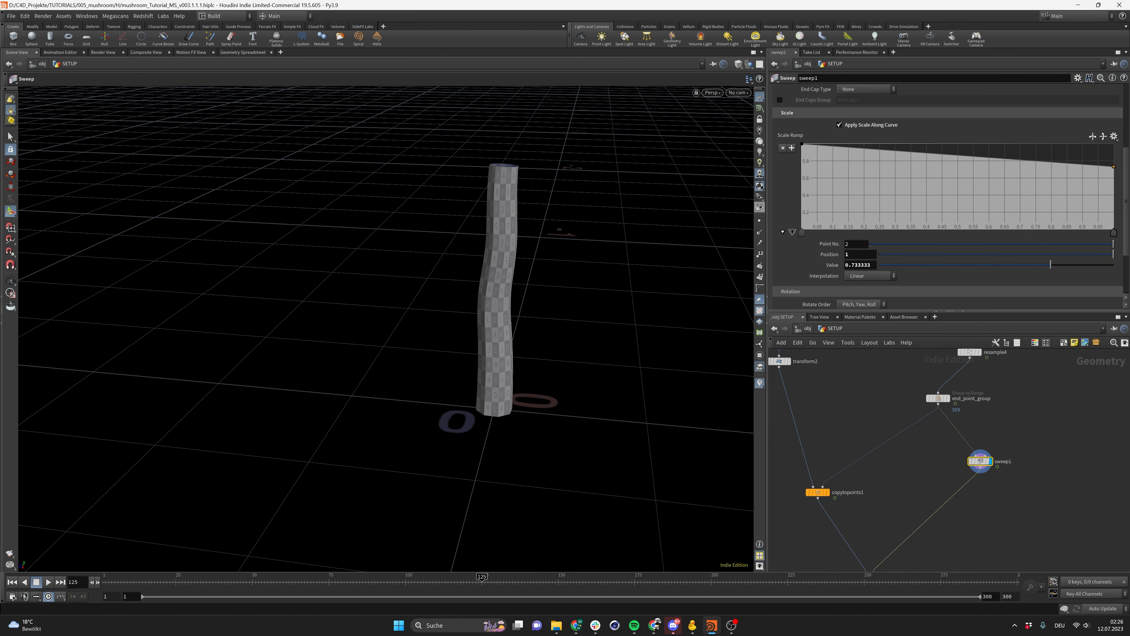
Keyframe the scale ramp's point values at frame 125
alt+click(826, 266)
mouse_move(372, 579)
mouse_down()
mouse_move(106, 595)
mouse_move(483, 598)
mouse_up()
click(803, 233)
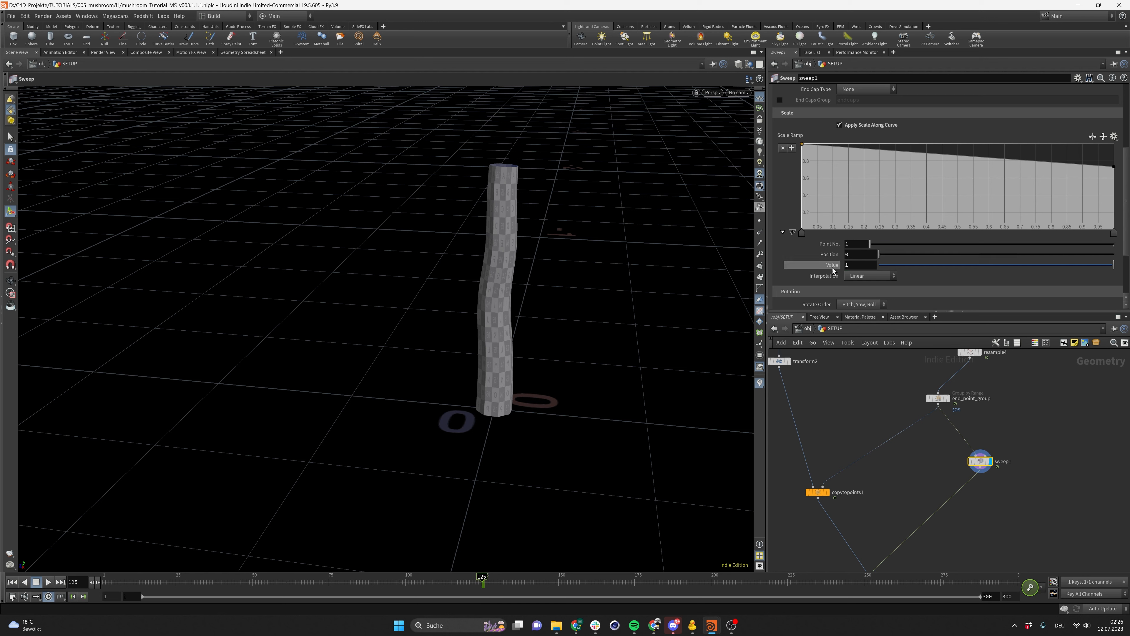
drag(269, 583, 178, 597)
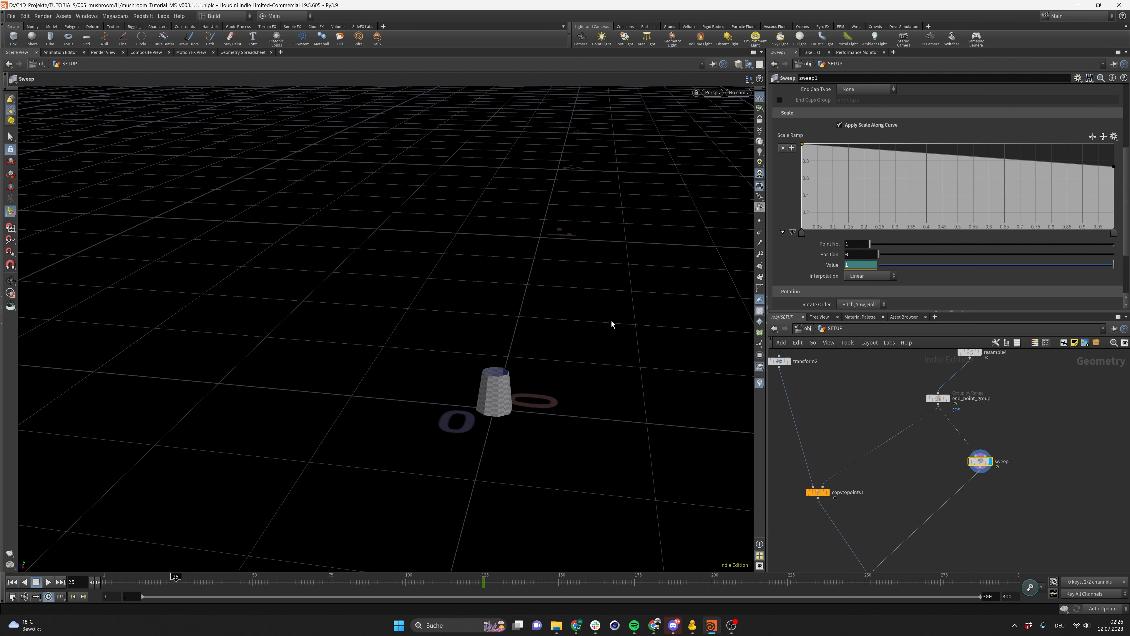
scroll(512, 396, up, 1)
alt+drag(512, 396, 612, 389)
Lower the ramp values at frame 25 and keyframe the first ramp point's value
click(1114, 232)
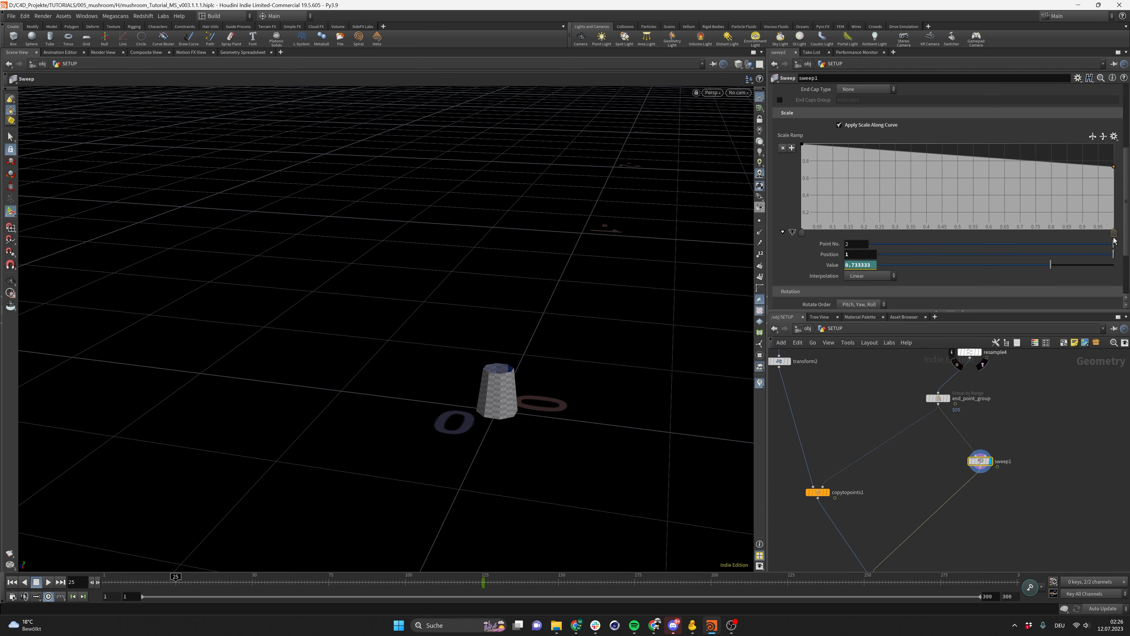
drag(1016, 265, 982, 274)
click(802, 233)
alt+click(827, 269)
drag(173, 587, 87, 587)
drag(155, 589, 106, 583)
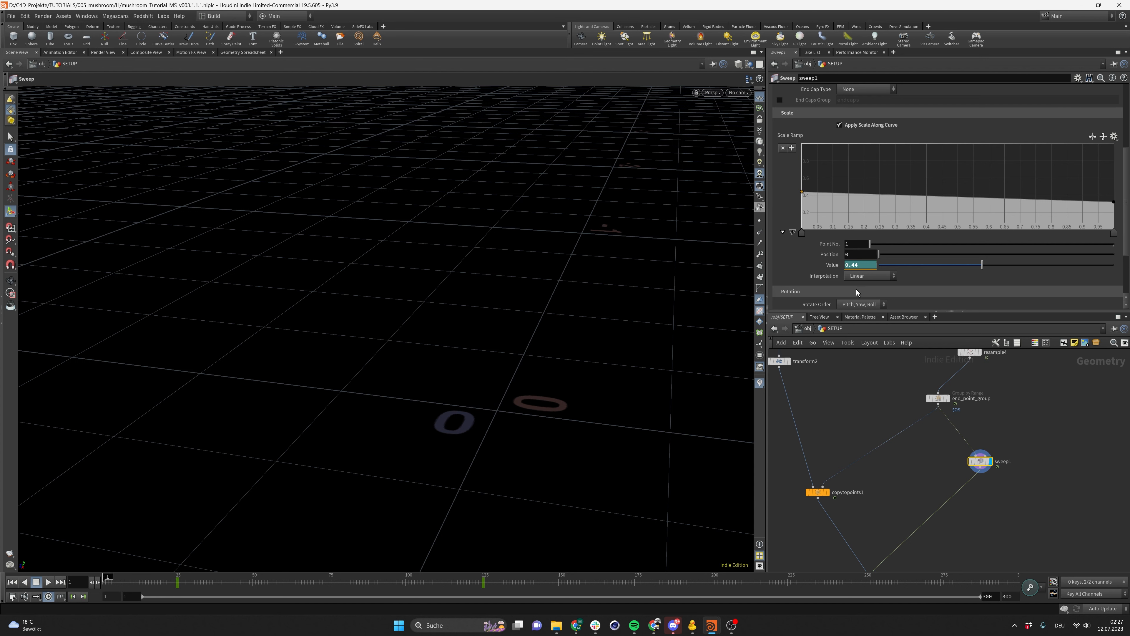
Add keyframes for the ramp end point's value at frames 1 and 25 and rekey the first point
click(1115, 233)
alt+click(829, 266)
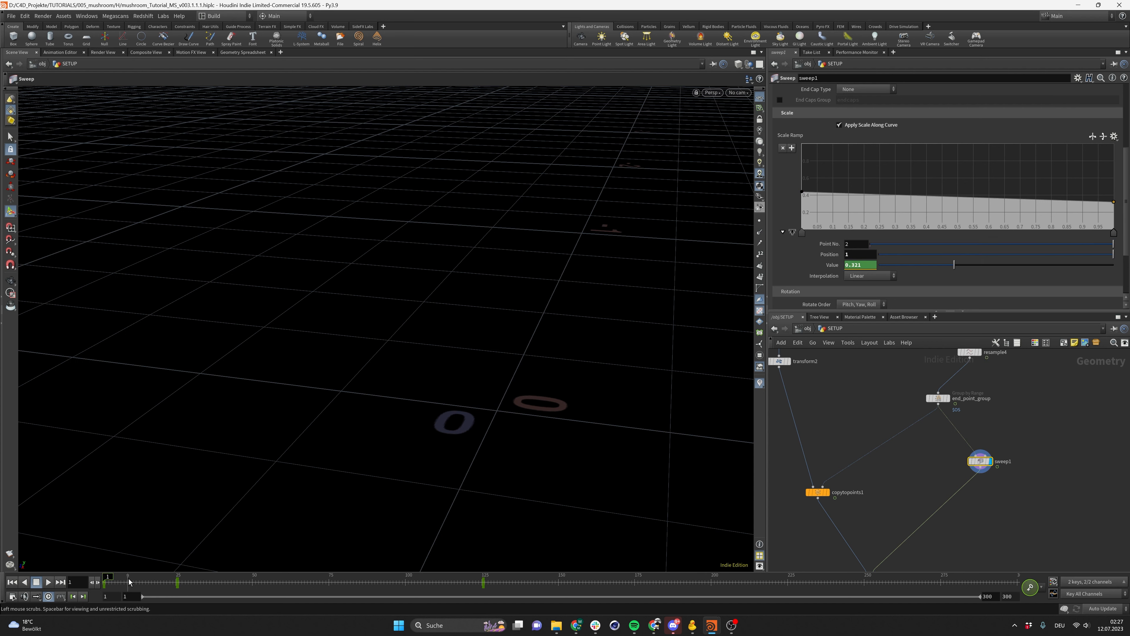
click(176, 583)
ctrl+click(837, 267)
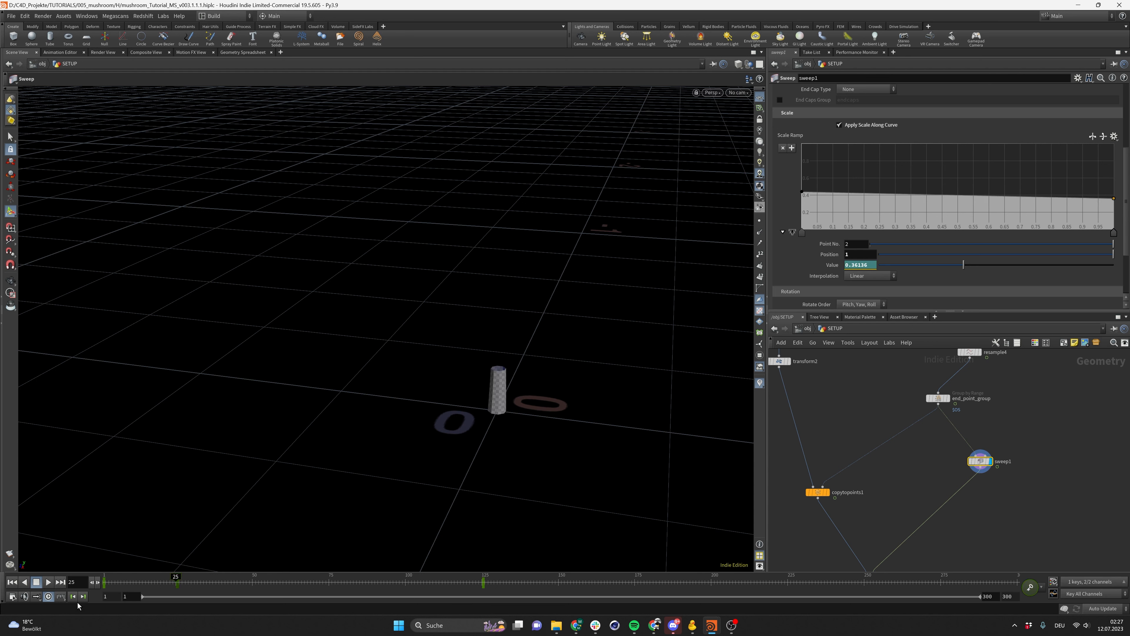
click(105, 586)
click(177, 588)
click(802, 233)
ctrl+click(830, 264)
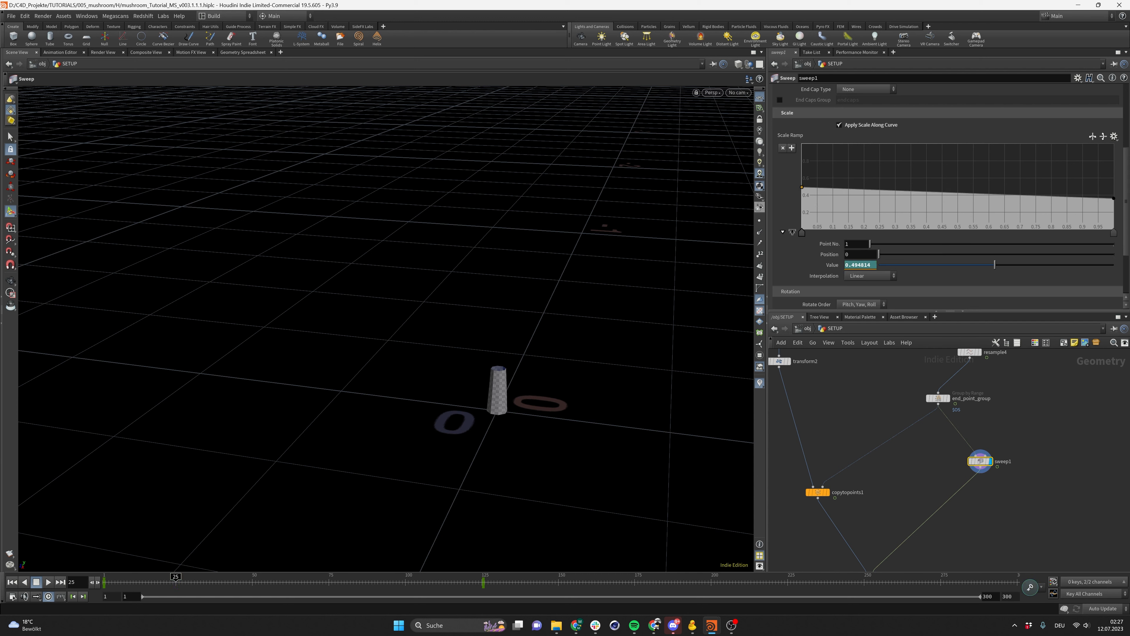
Play back the animation to check how the stem's thickness grows
click(13, 582)
click(49, 583)
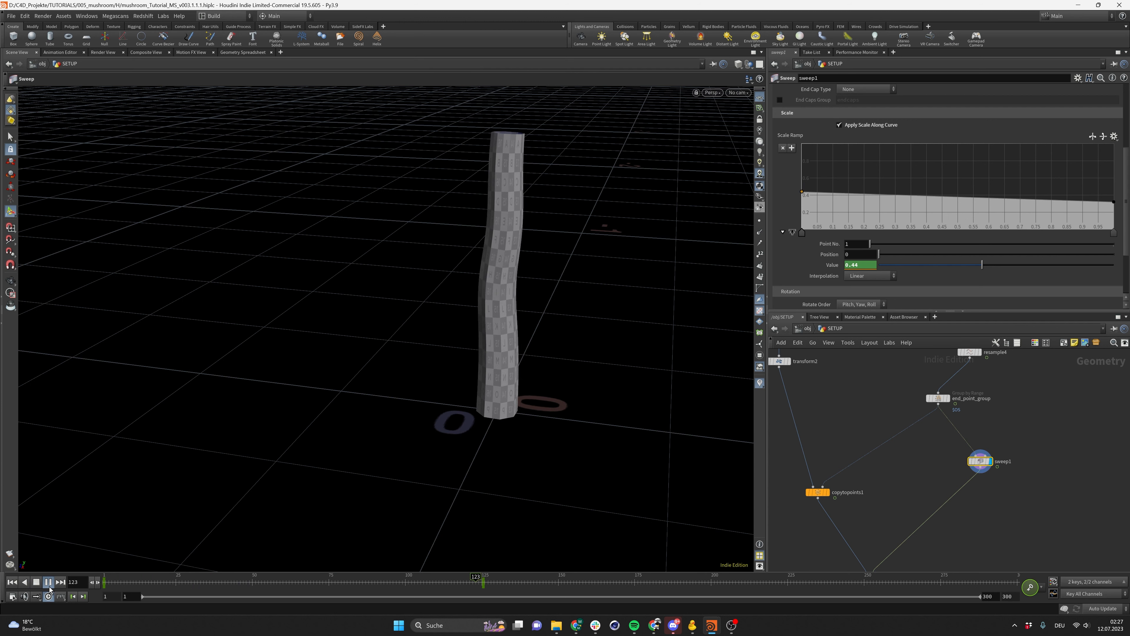
click(49, 587)
drag(413, 579, 107, 584)
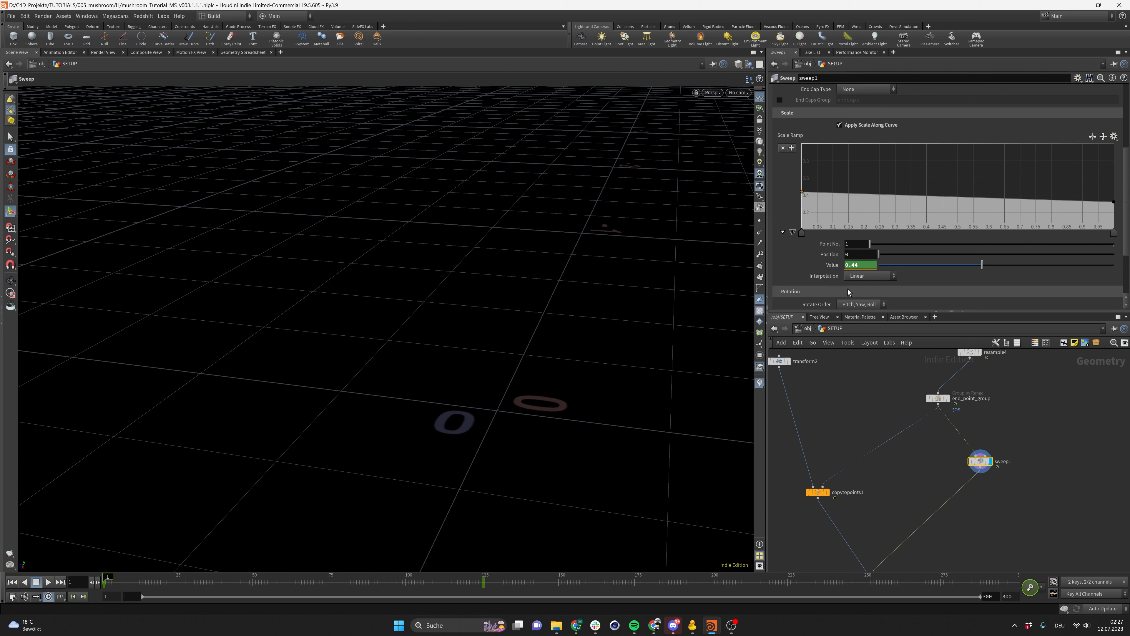
Open the ramp value channel in the Animation Editor and reshape the first key's tangent into an ease-out
shift+click(835, 266)
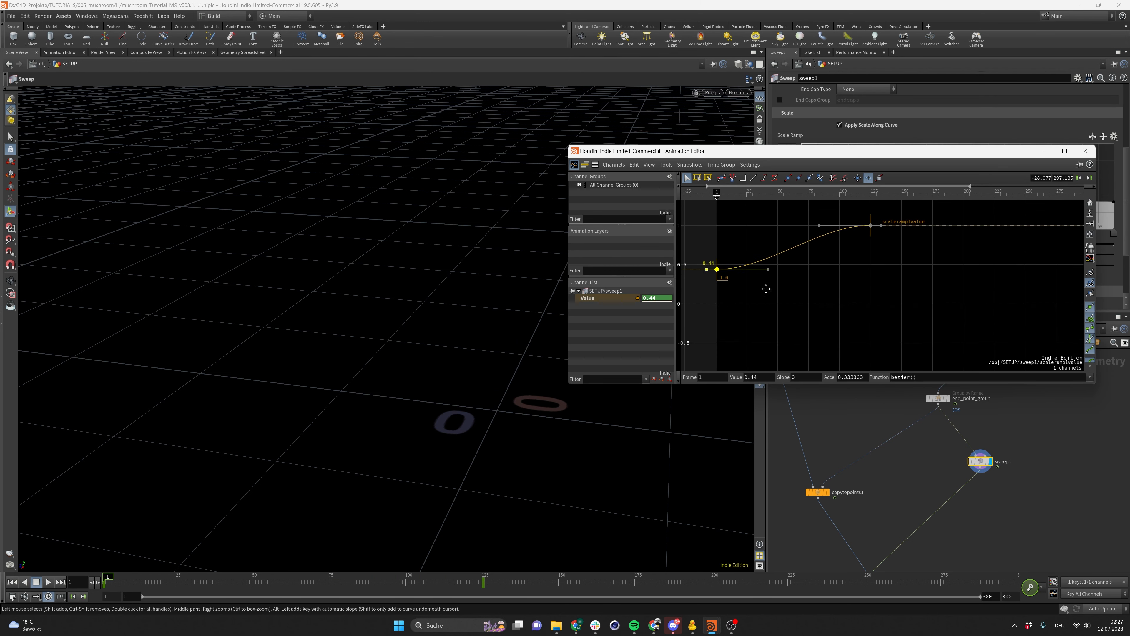
middle_drag(772, 266, 794, 303)
drag(791, 299, 756, 260)
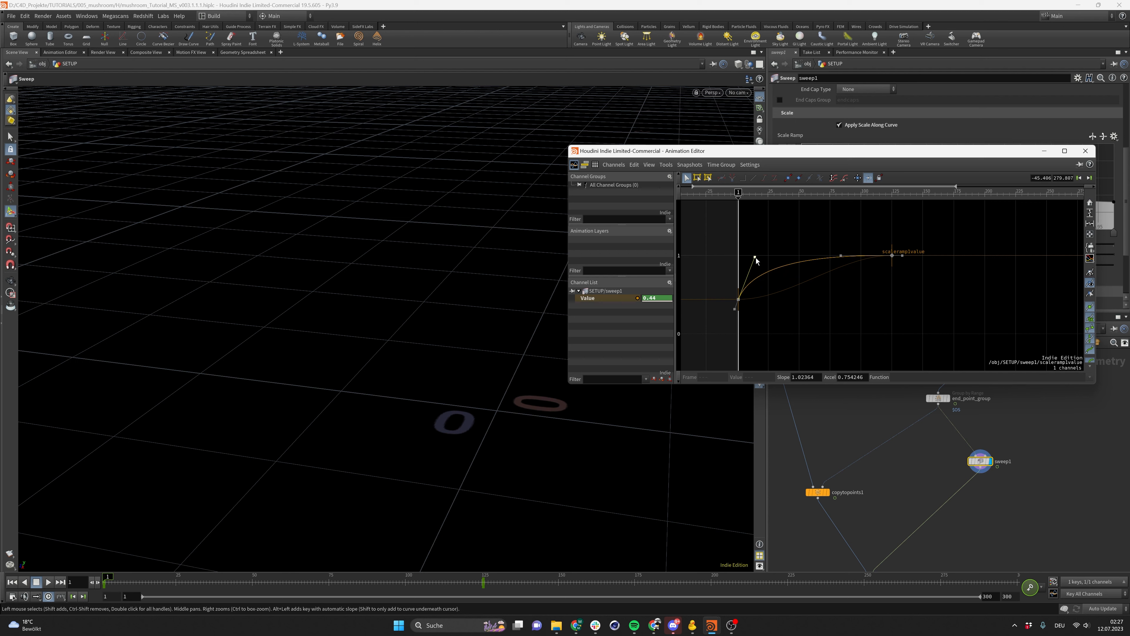
Play the animation and steepen the curve's tangent handles in the Animation Editor
click(48, 582)
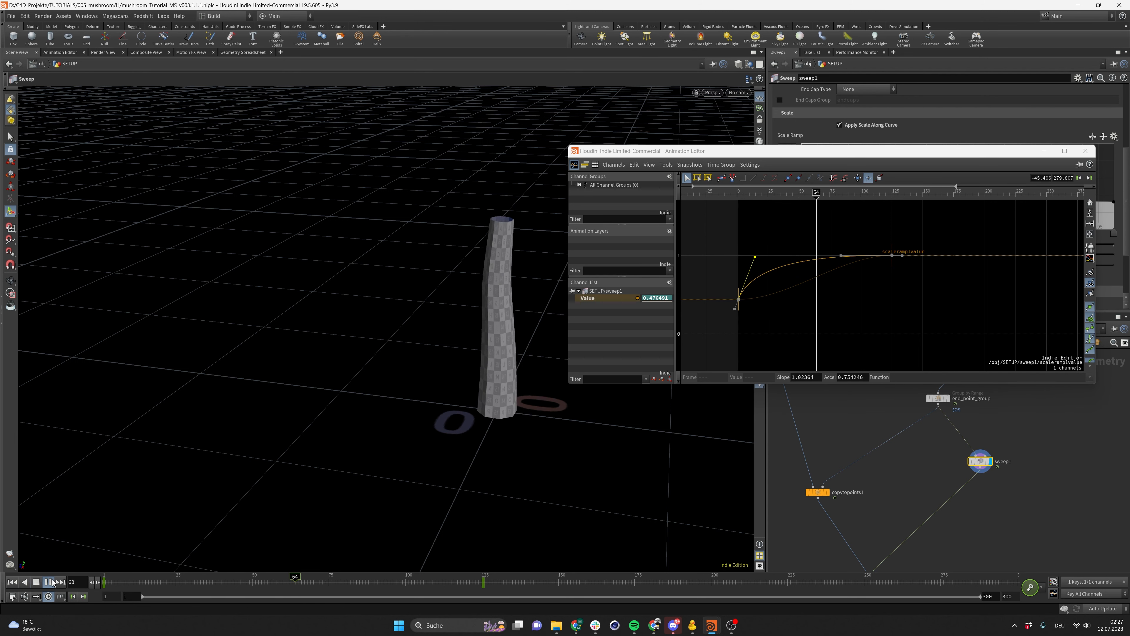
click(48, 582)
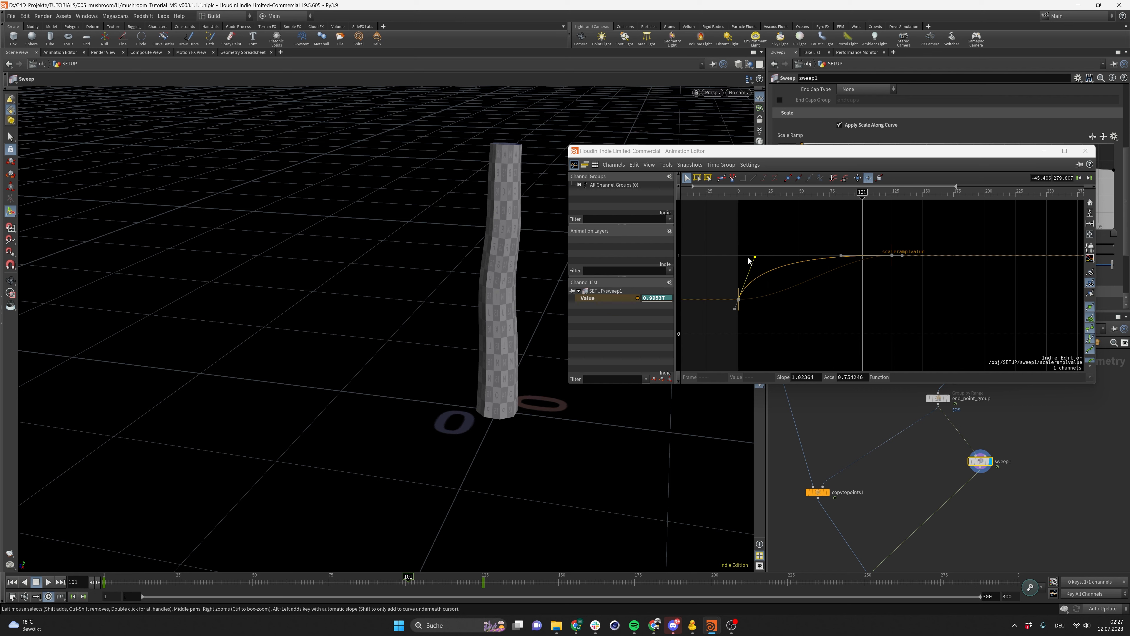
drag(756, 263, 809, 250)
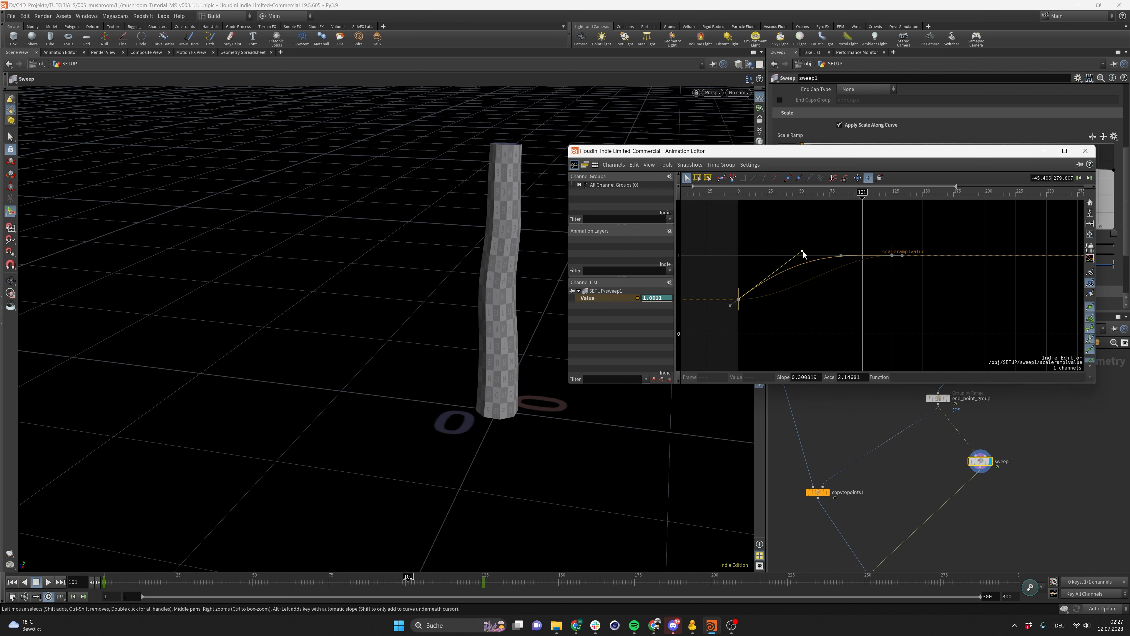
right_drag(885, 261, 839, 260)
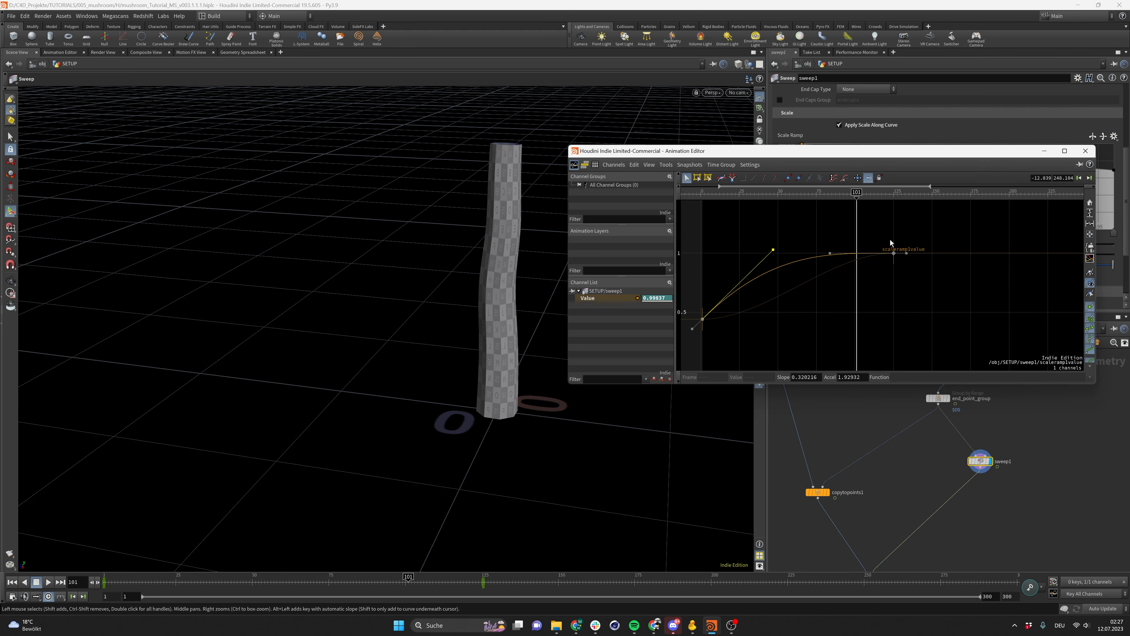
drag(765, 252, 790, 211)
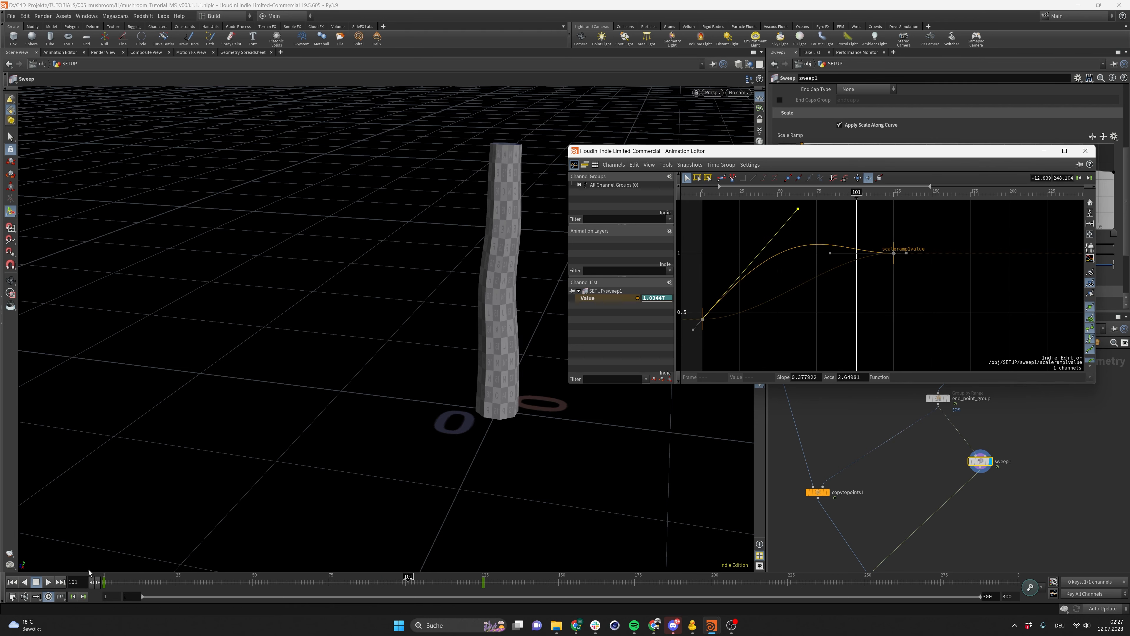
Play the animation from the start to check the stem's growth
click(12, 582)
click(48, 582)
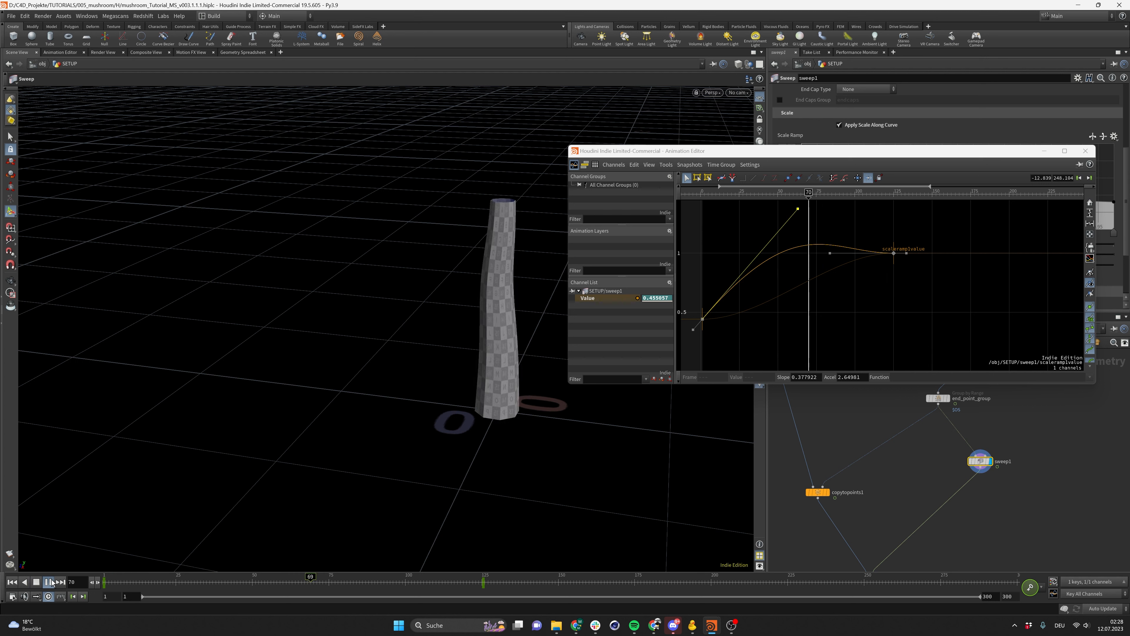
click(48, 582)
click(13, 583)
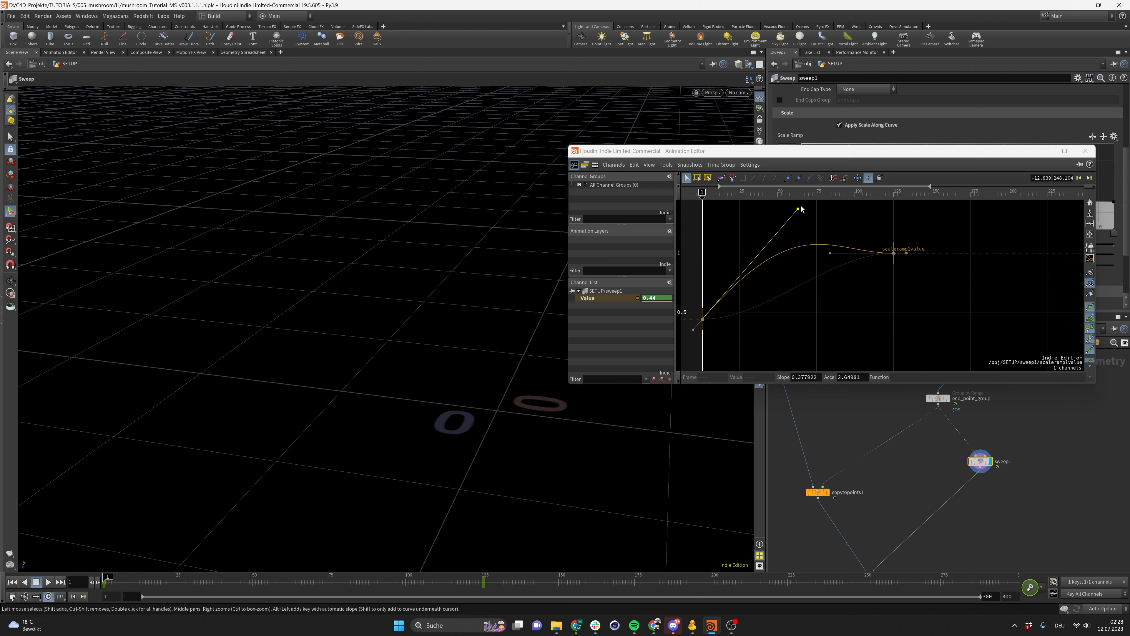
Steepen the value curve's tangent handle further and replay the animation from the start to check the stem's growth
drag(798, 209, 808, 195)
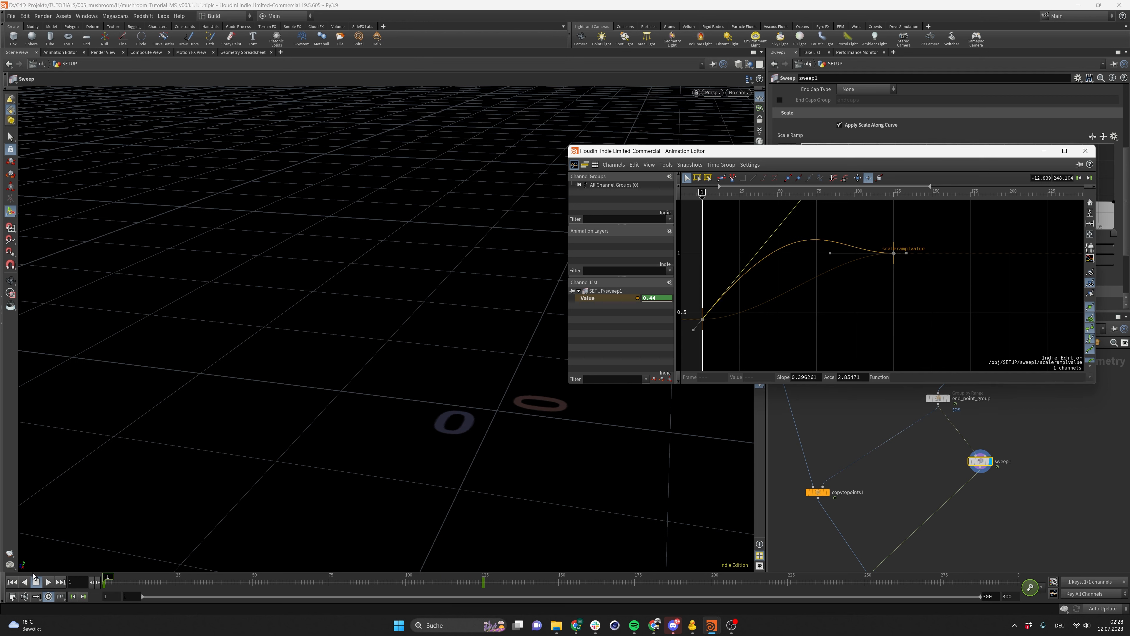
click(48, 582)
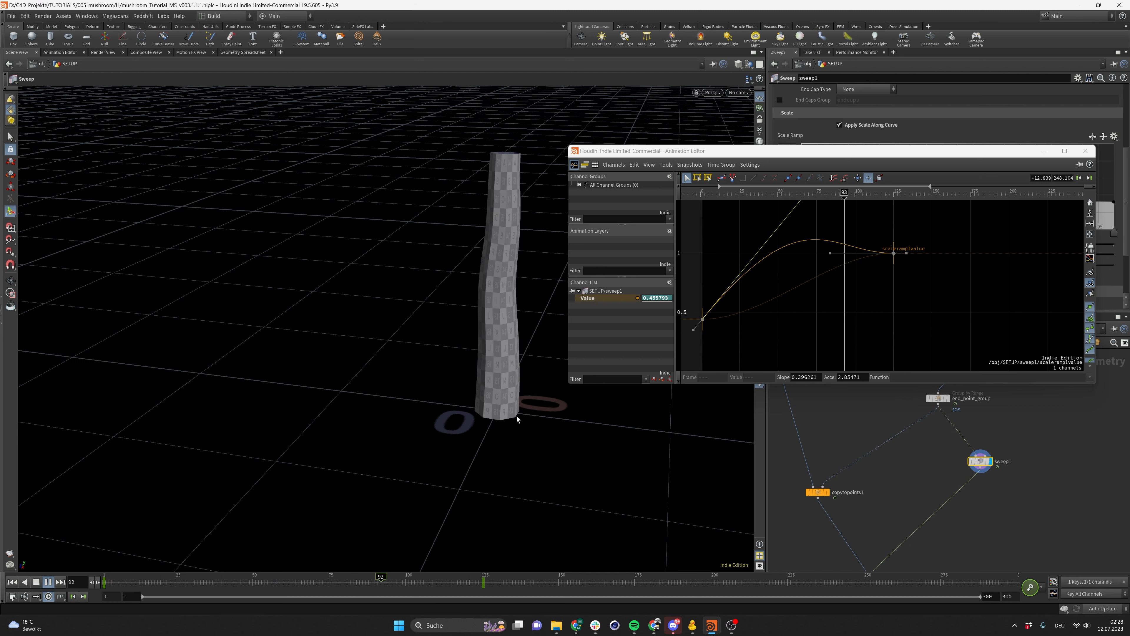
click(47, 581)
click(12, 582)
click(48, 582)
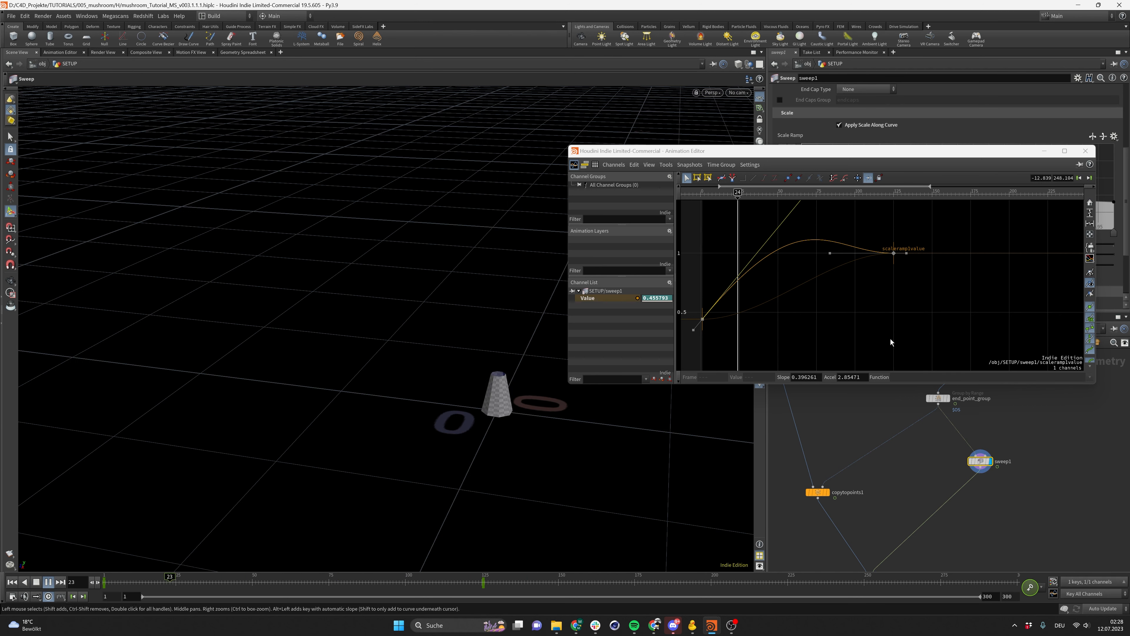
Close the Animation Editor and orbit around the stem while the animation plays
click(1086, 152)
click(889, 474)
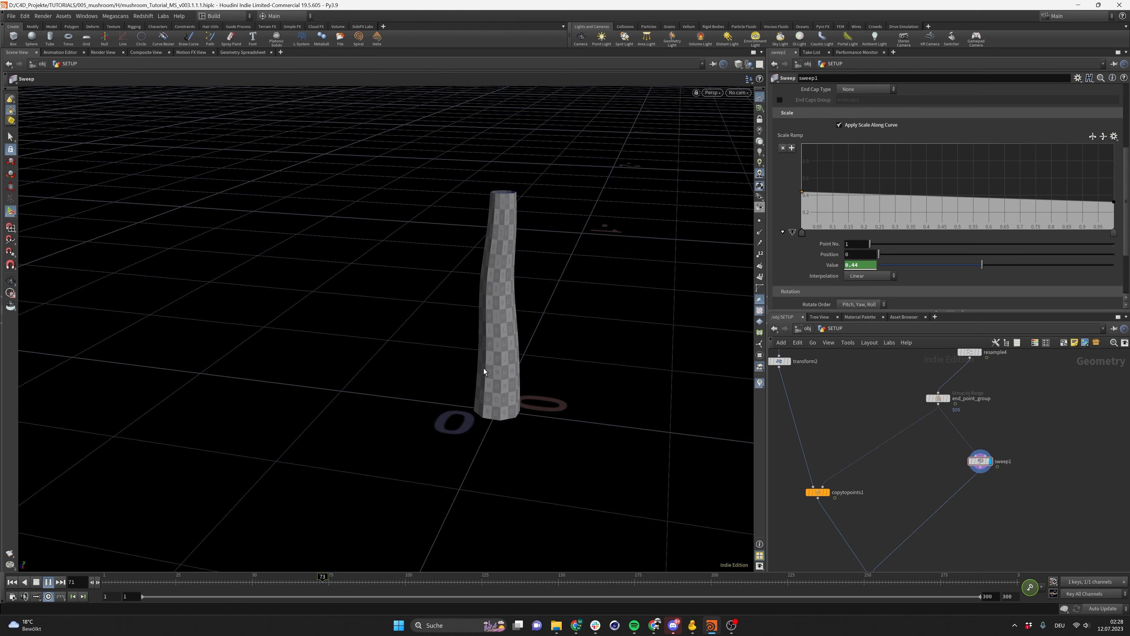
alt+drag(484, 369, 507, 351)
alt+middle_drag(507, 351, 434, 377)
alt+drag(434, 377, 448, 383)
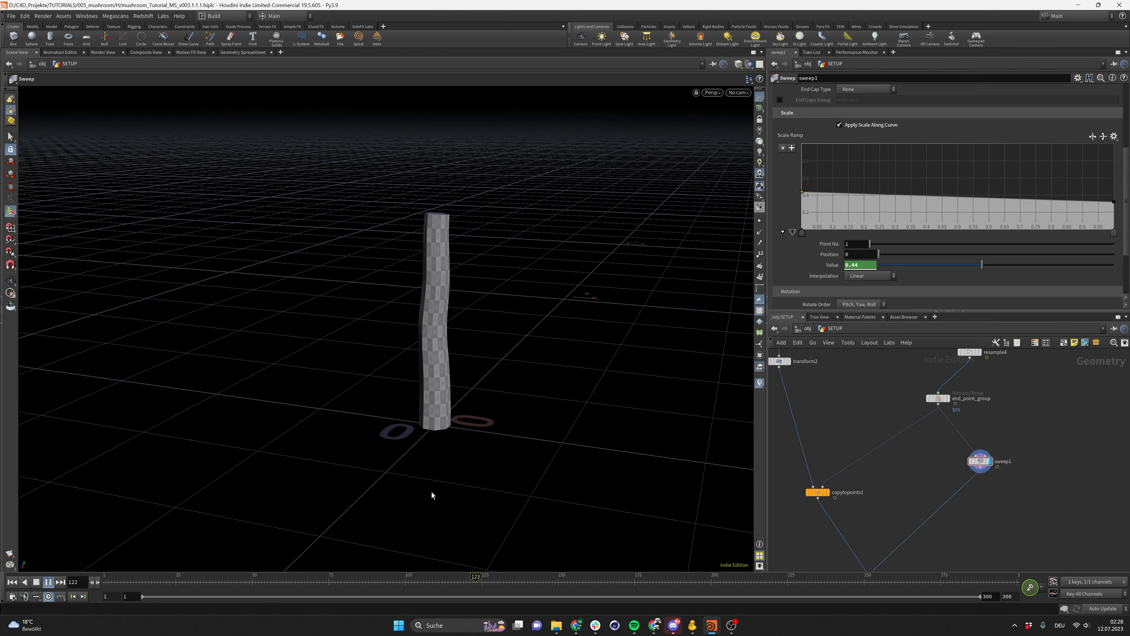
click(52, 585)
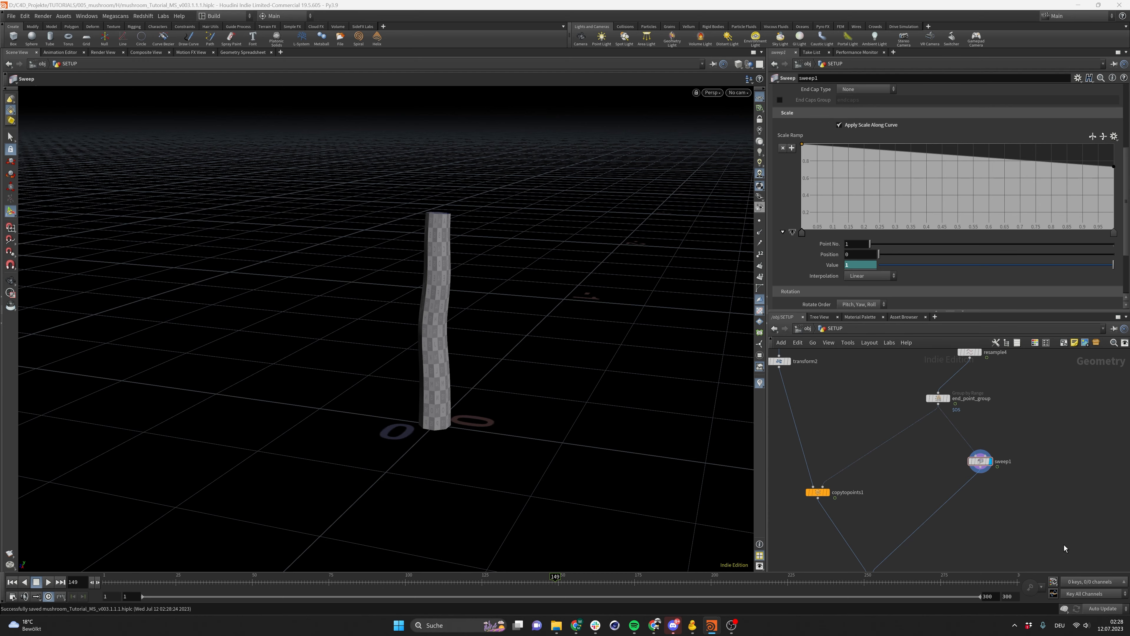
Zoom in to inspect the stem's faceted surface closely
key(Escape)
mouse_move(439, 294)
mouse_down()
mouse_move(444, 285)
mouse_move(300, 356)
mouse_move(486, 308)
mouse_move(585, 310)
mouse_move(314, 305)
mouse_move(482, 309)
mouse_move(361, 315)
mouse_move(435, 303)
mouse_up()
scroll(406, 295, up, 5)
key(Return)
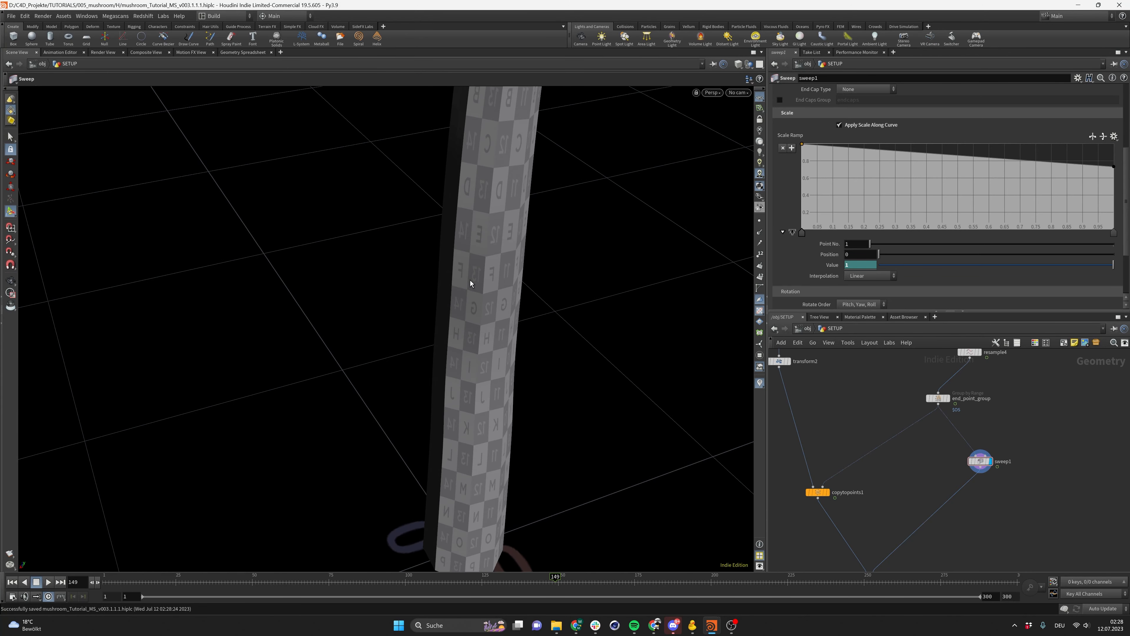
scroll(462, 298, down, 6)
Add a Subdivide node after the sweep, display it, and set its subdivision depth to 3
key(Tab)
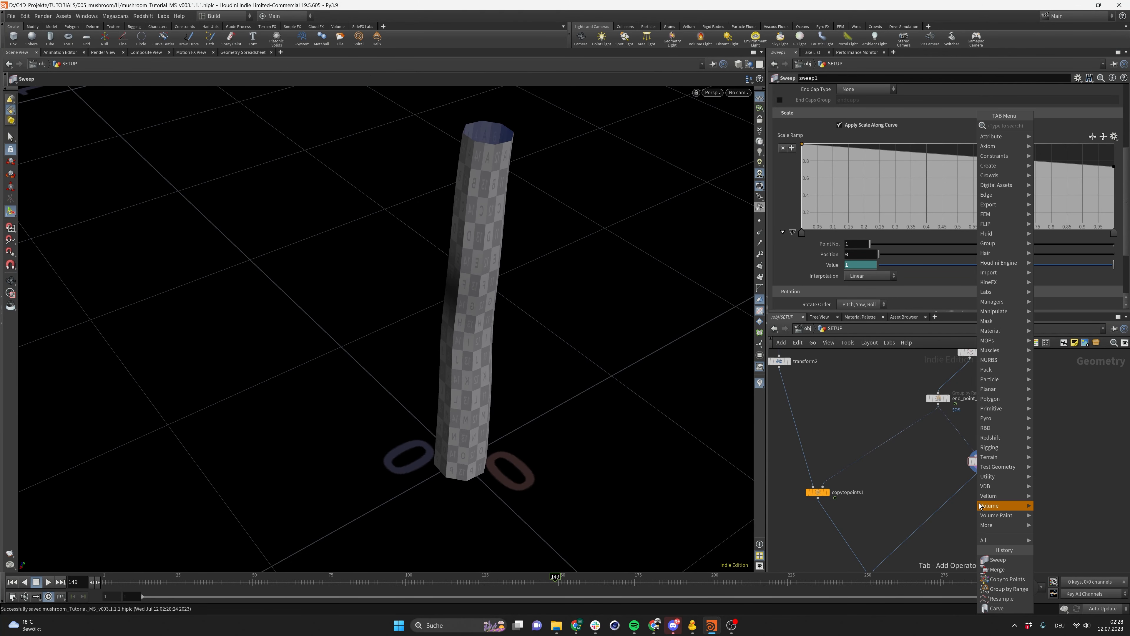
mouse_move(981, 506)
text(subdivide)
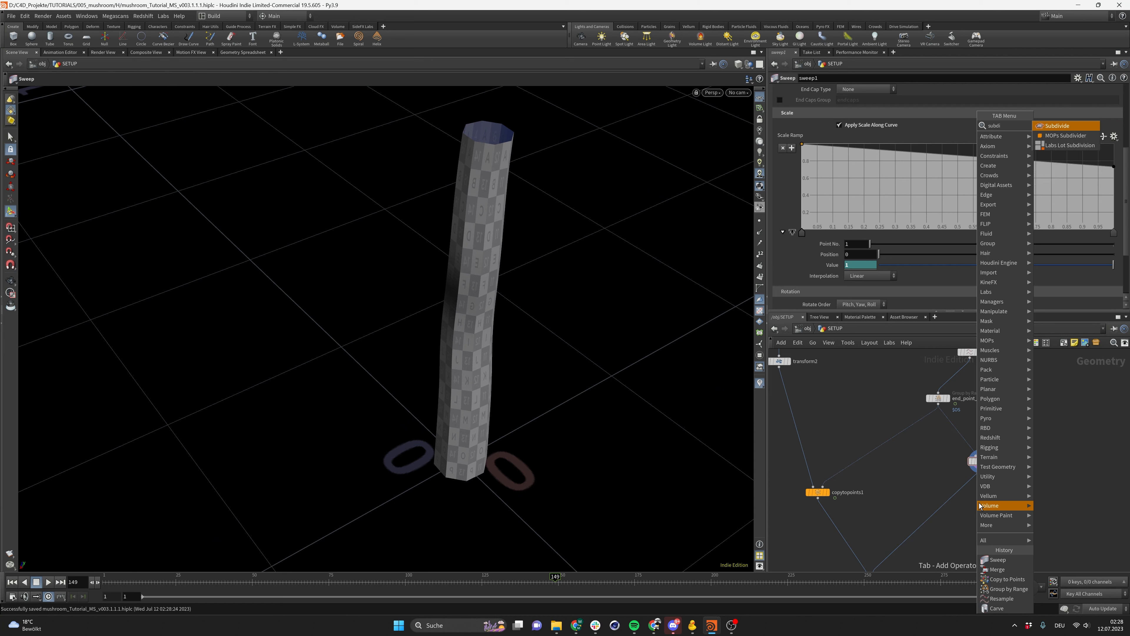
key(Return)
click(968, 496)
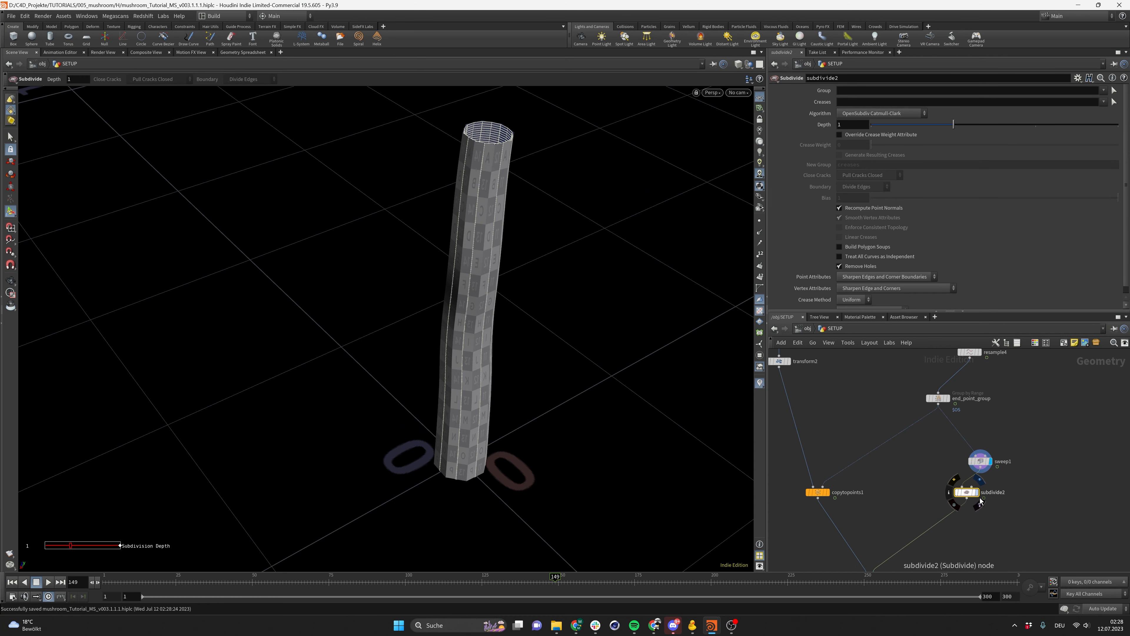
click(979, 495)
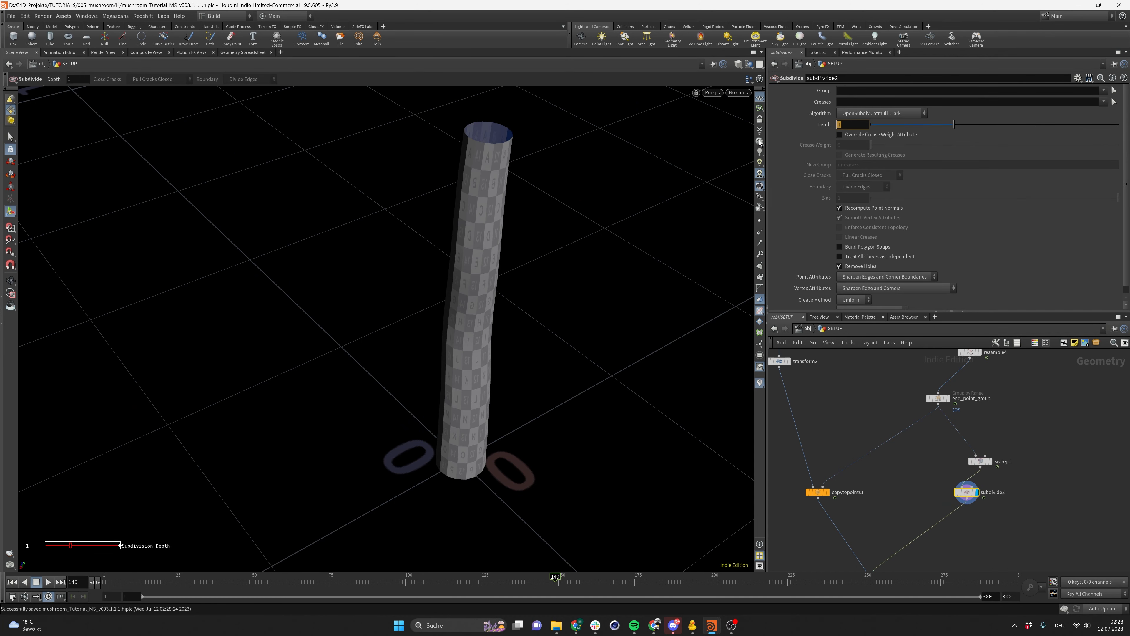
text(2)
key(Return)
alt+drag(533, 167, 431, 162)
key(Return)
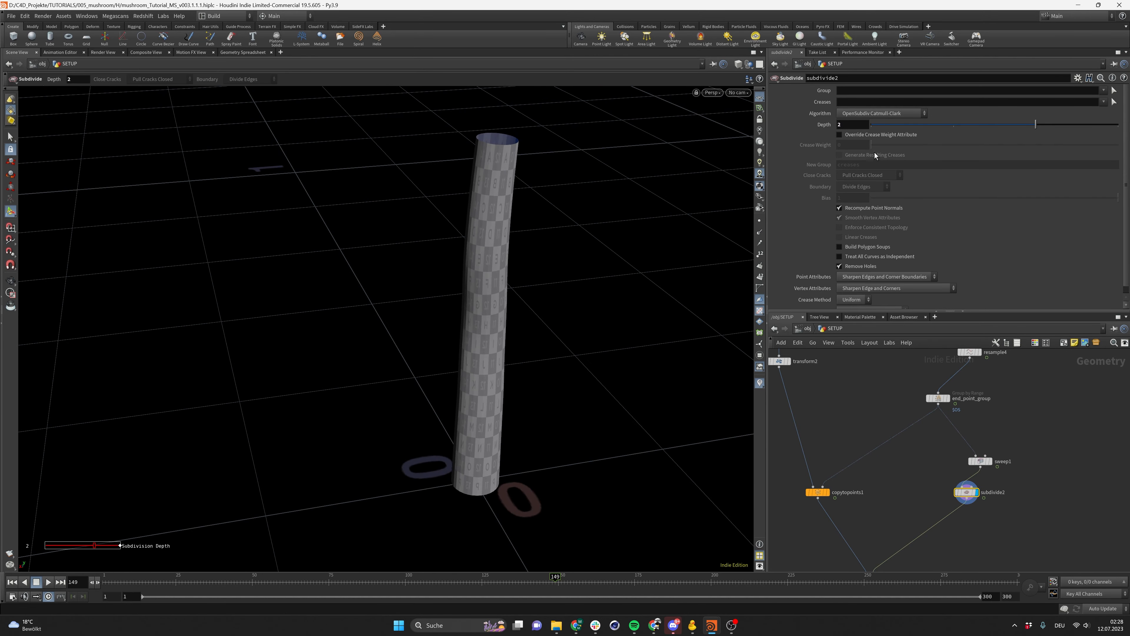
key(Return)
key(Escape)
Display the merge node to view the full mushroom with cap and smoothed stem
drag(461, 313, 462, 283)
scroll(965, 356, down, 3)
scroll(917, 500, up, 4)
click(915, 465)
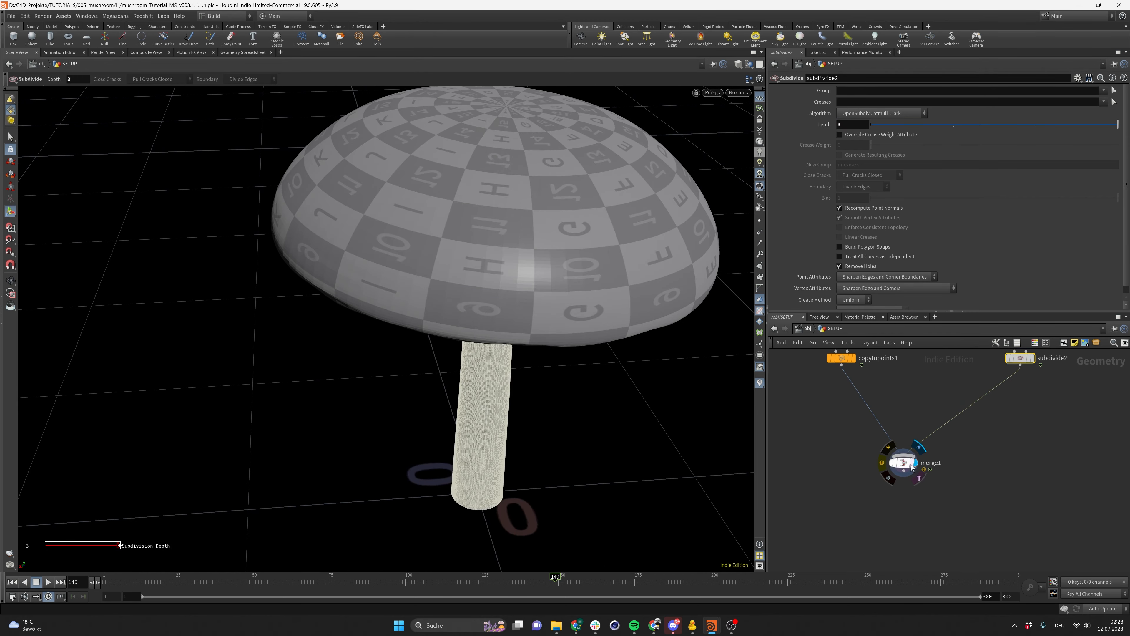
click(906, 464)
alt+right_drag(464, 367, 422, 335)
alt+drag(421, 335, 425, 298)
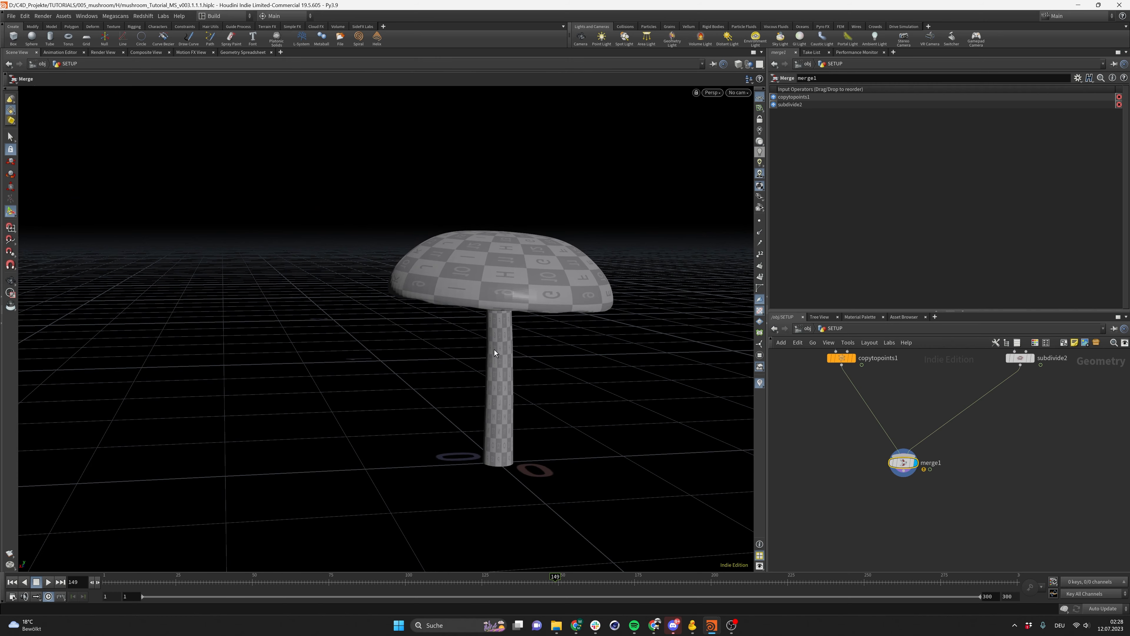
Save the scene and play the animation from the start to watch the mushroom grow
key(ctrl+s)
alt+drag(494, 350, 384, 424)
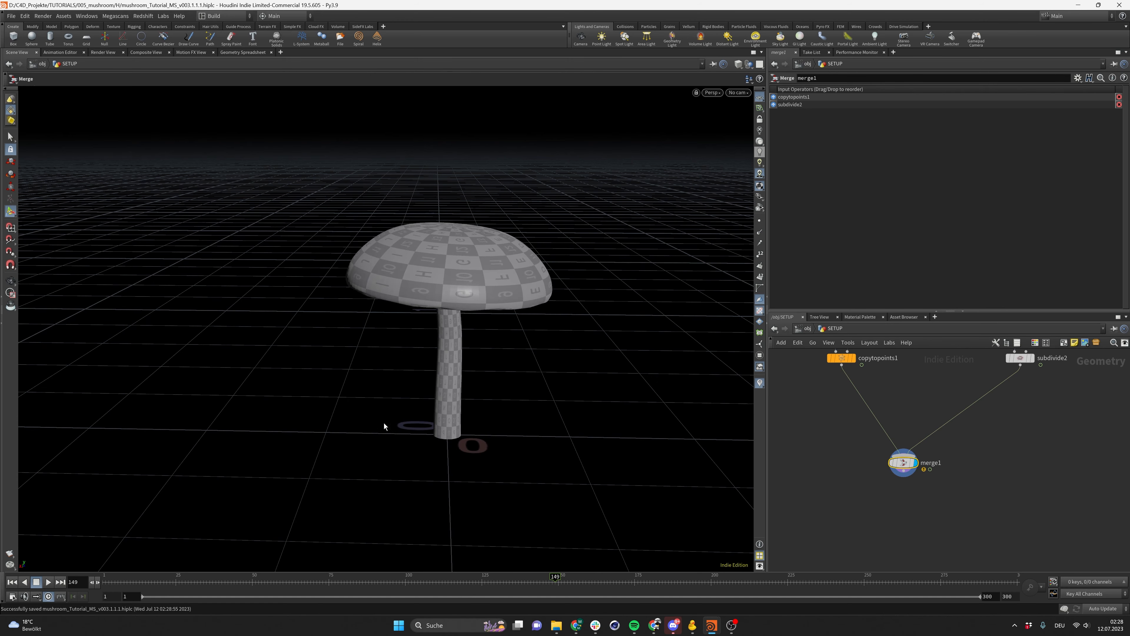
click(12, 582)
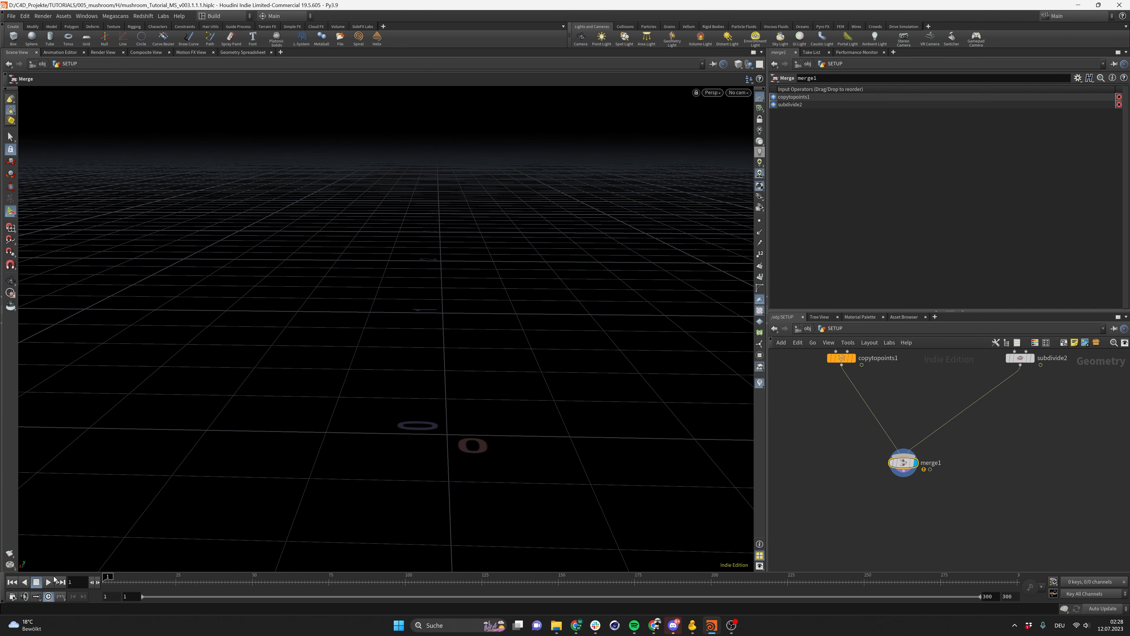
click(49, 582)
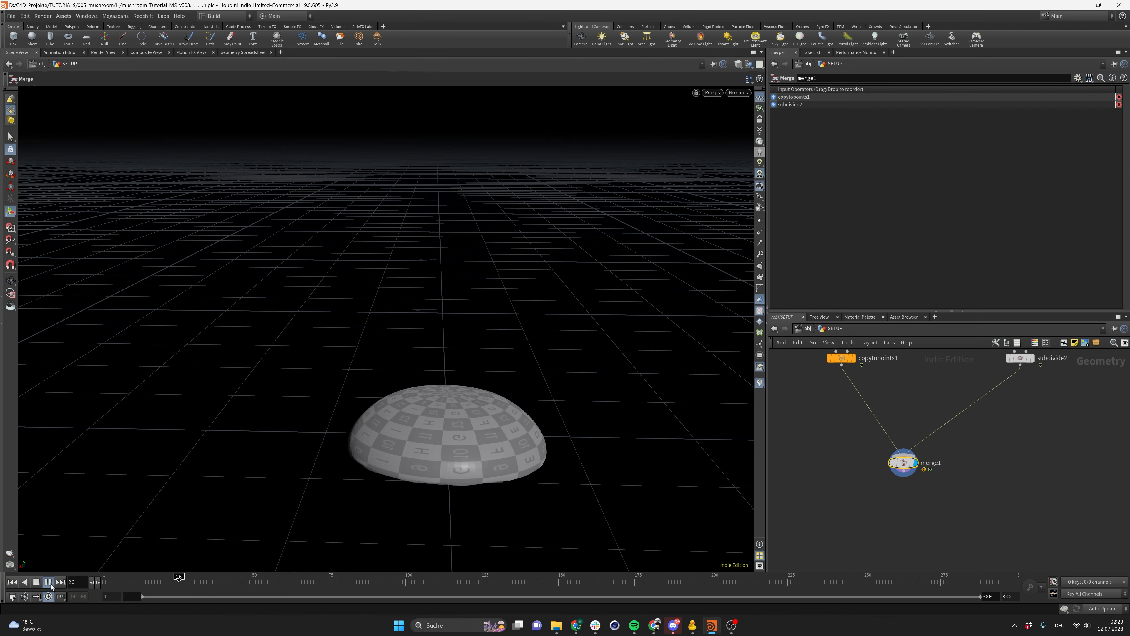
click(49, 582)
alt+drag(404, 429, 434, 353)
drag(181, 582, 106, 586)
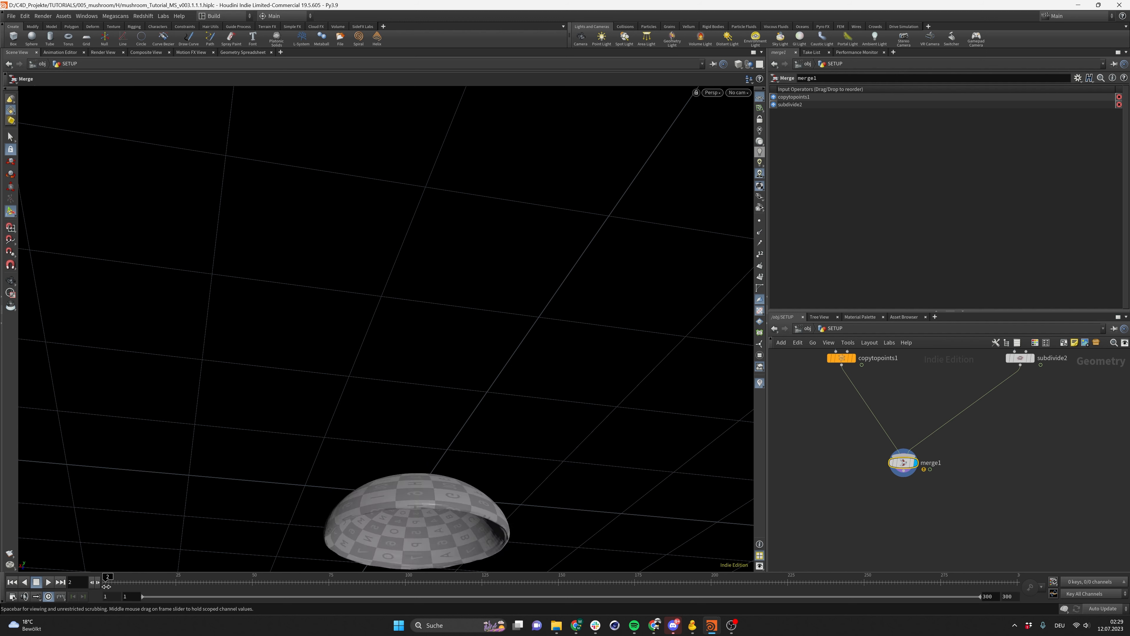
click(48, 581)
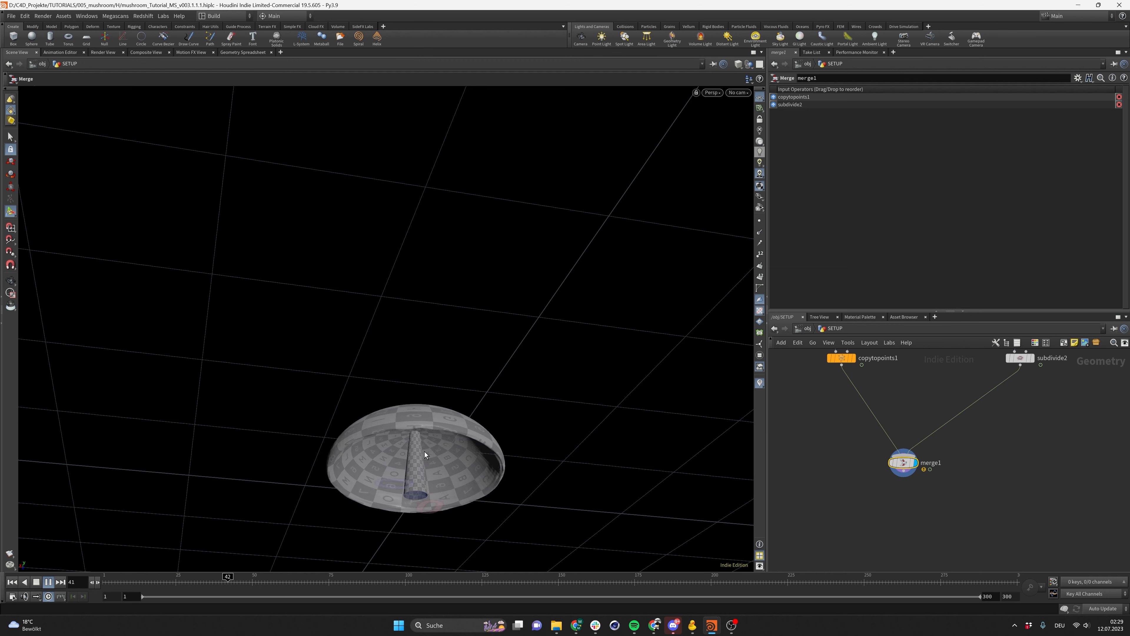
alt+drag(425, 442, 406, 458)
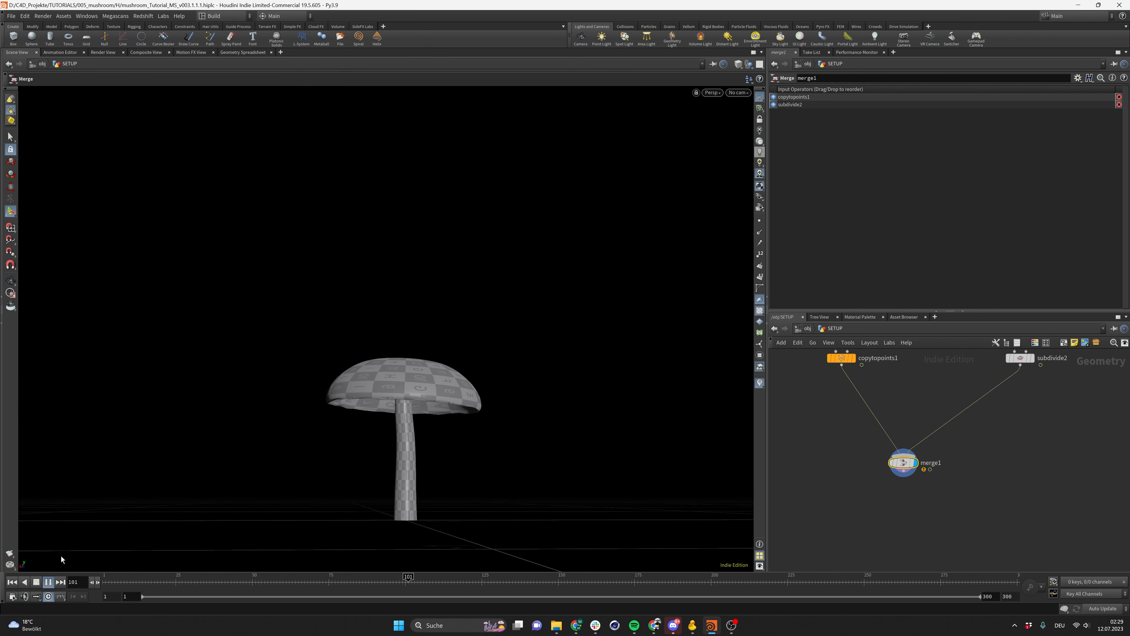
click(49, 581)
Save the scene again and zoom in on the mushroom cap
middle_drag(848, 454, 860, 470)
click(852, 471)
key(ctrl+s)
scroll(368, 362, up, 2)
alt+drag(368, 362, 401, 400)
scroll(413, 361, up, 4)
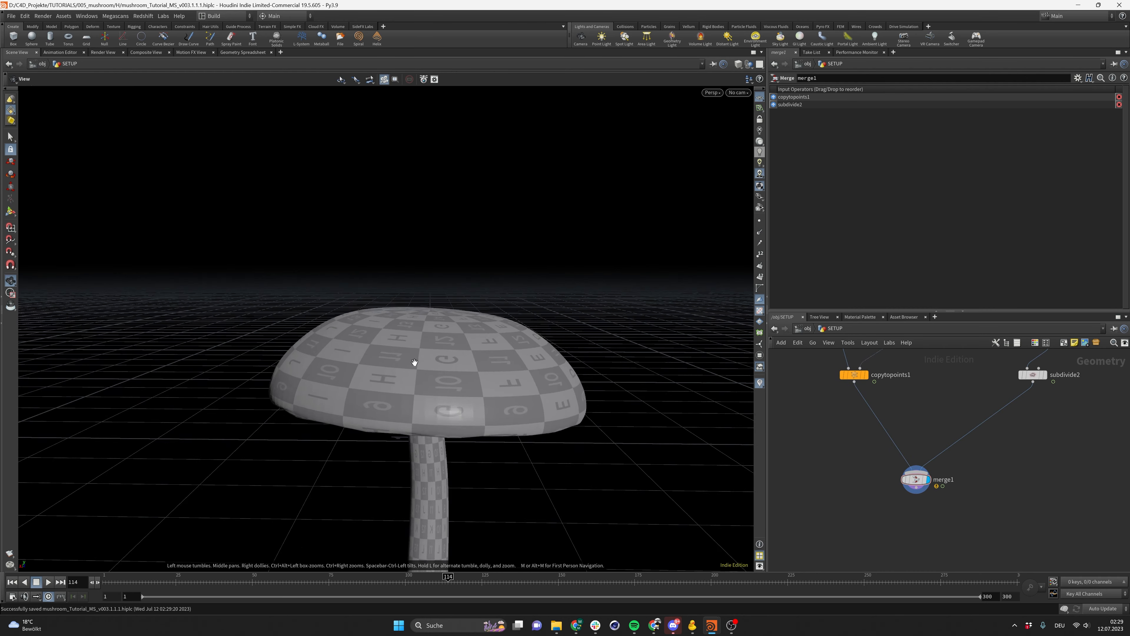
alt+drag(413, 361, 434, 383)
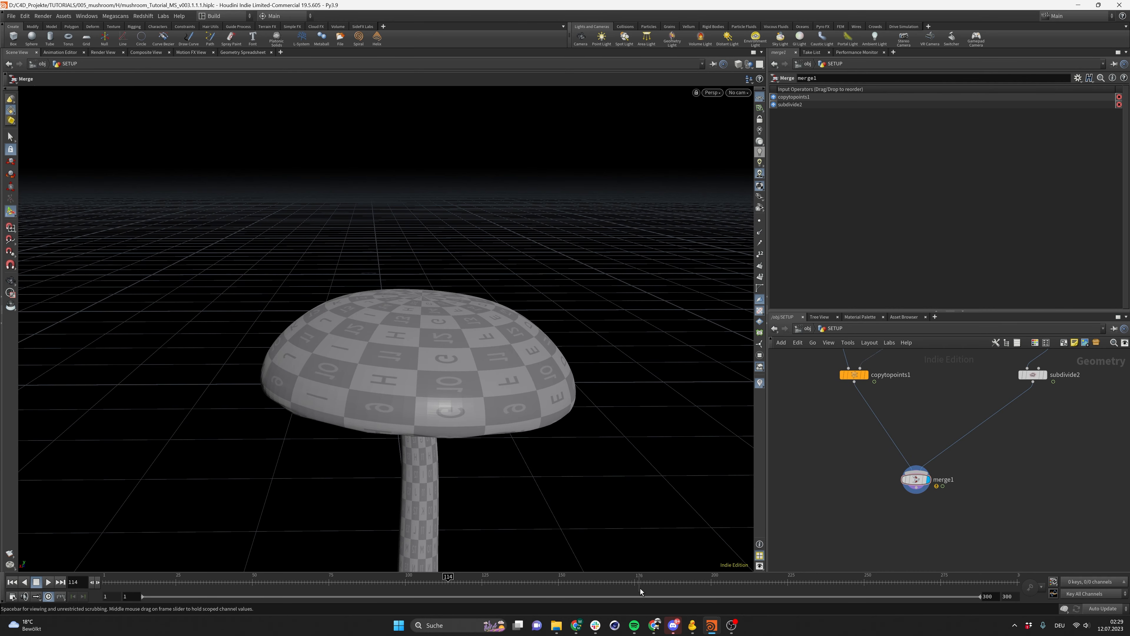
Switch to the browser to view the Amanita muscaria reference photo, then close it
mouse_move(578, 625)
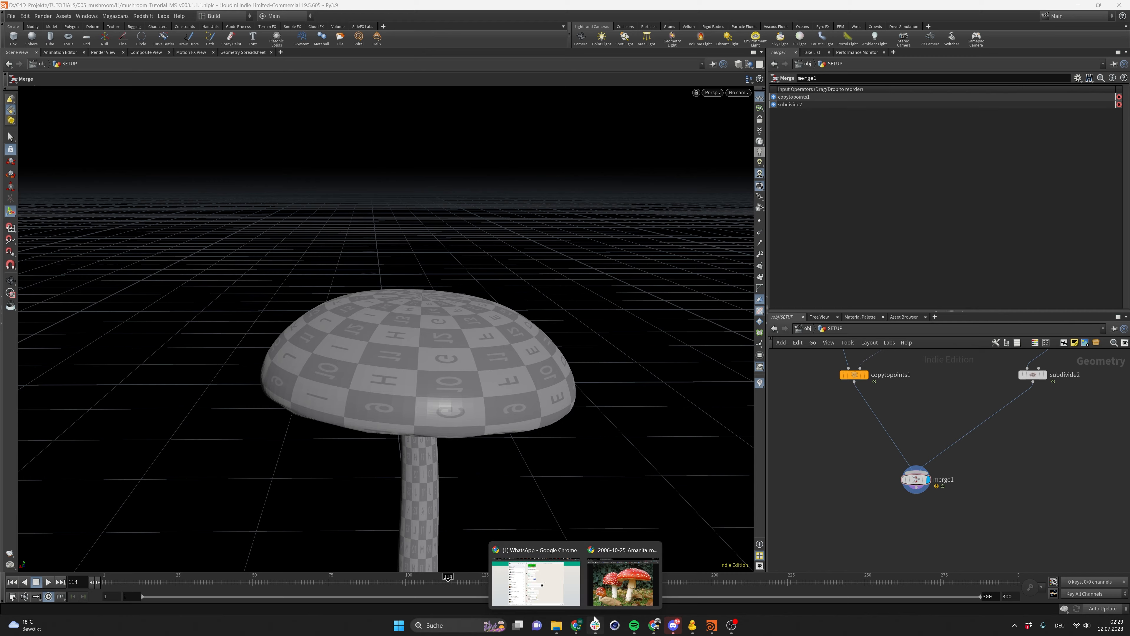
click(615, 595)
drag(301, 83, 692, 60)
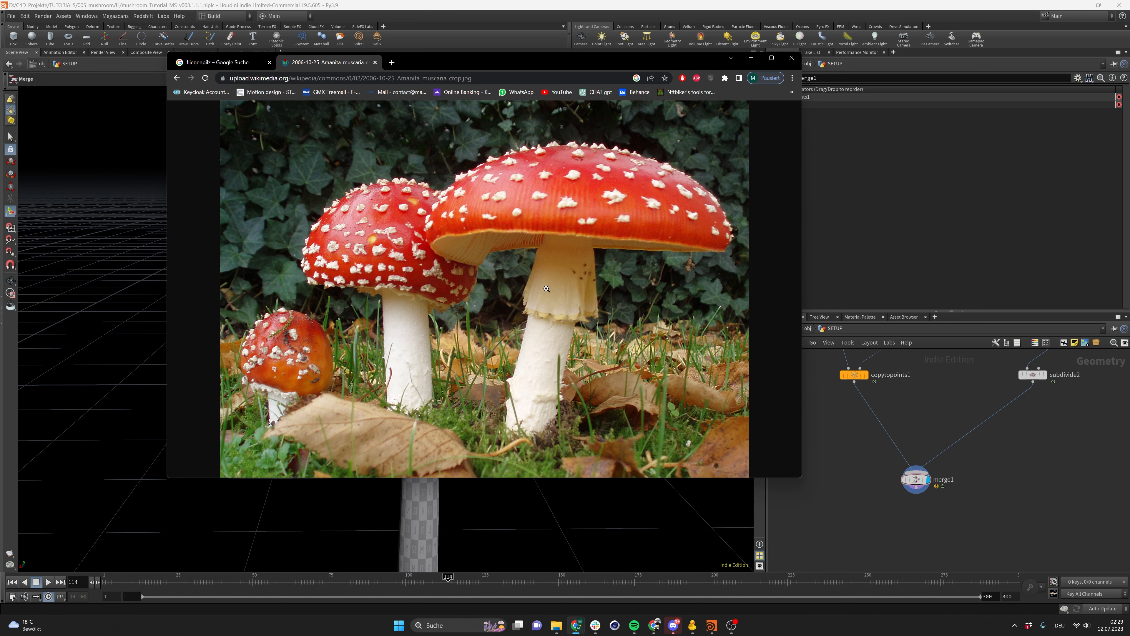
click(484, 250)
click(509, 301)
click(793, 58)
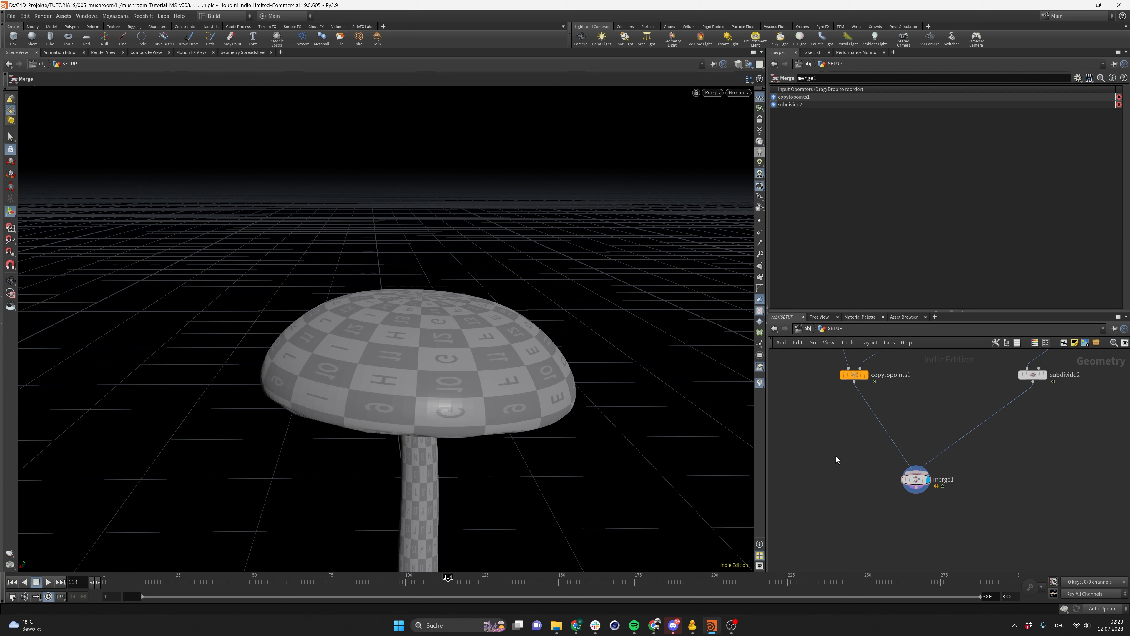
Save the scene and orbit around the mushroom to view it from ground level
key(ctrl+s)
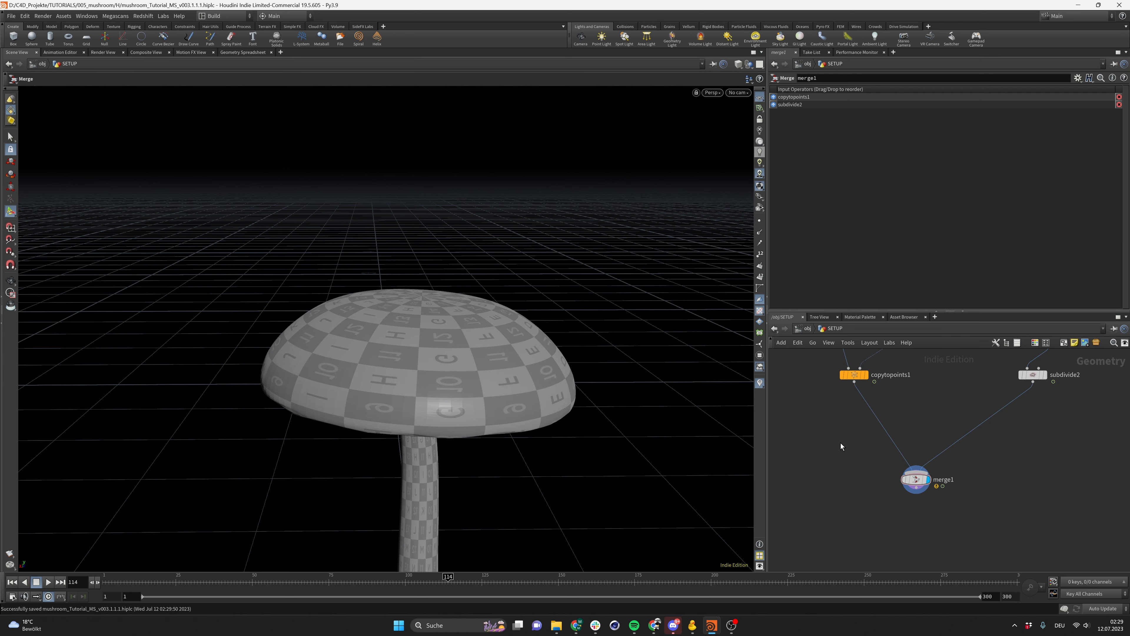
drag(817, 433, 809, 502)
alt+right_drag(461, 358, 417, 422)
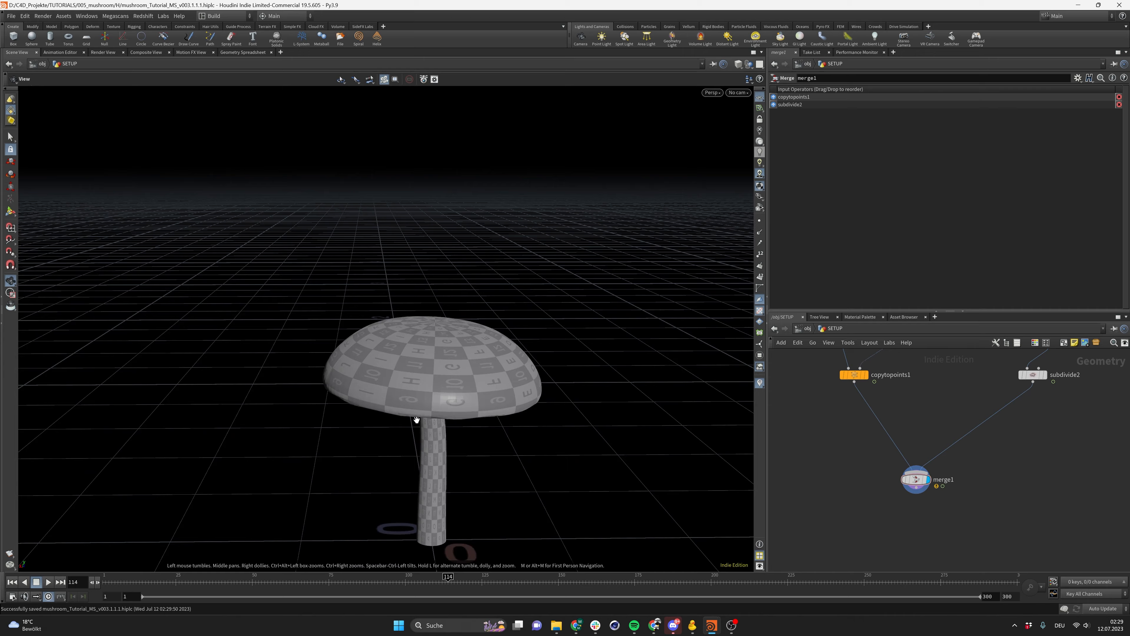
alt+drag(416, 421, 422, 355)
alt+right_drag(427, 360, 437, 361)
alt+drag(437, 361, 442, 331)
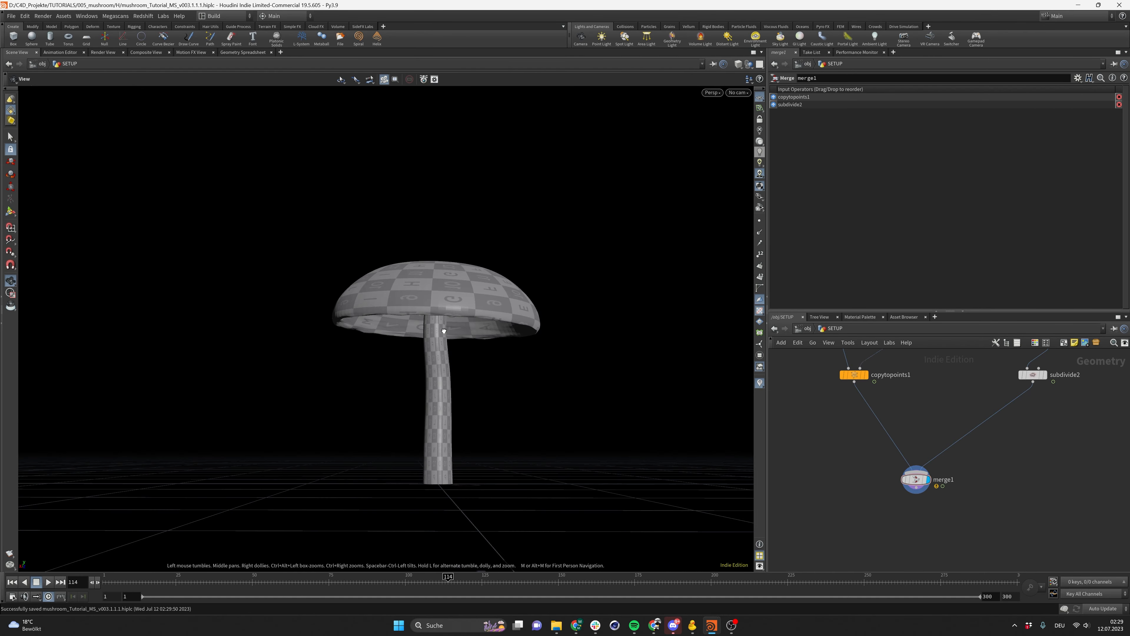
Orbit beneath the cap to inspect the mushroom's underside
mouse_move(711, 625)
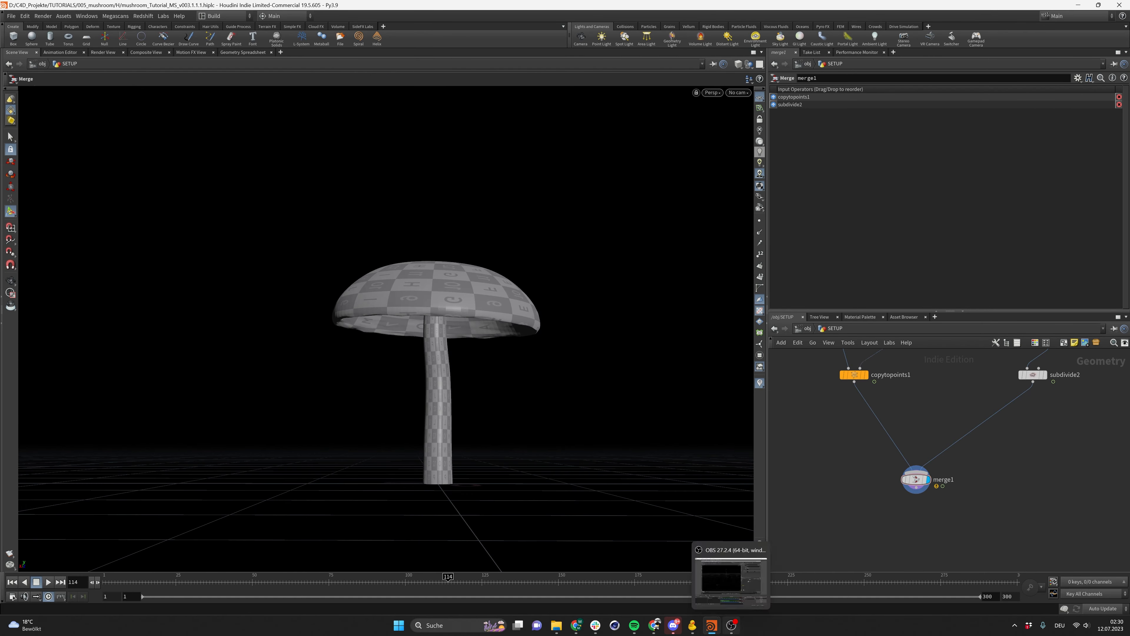
click(576, 627)
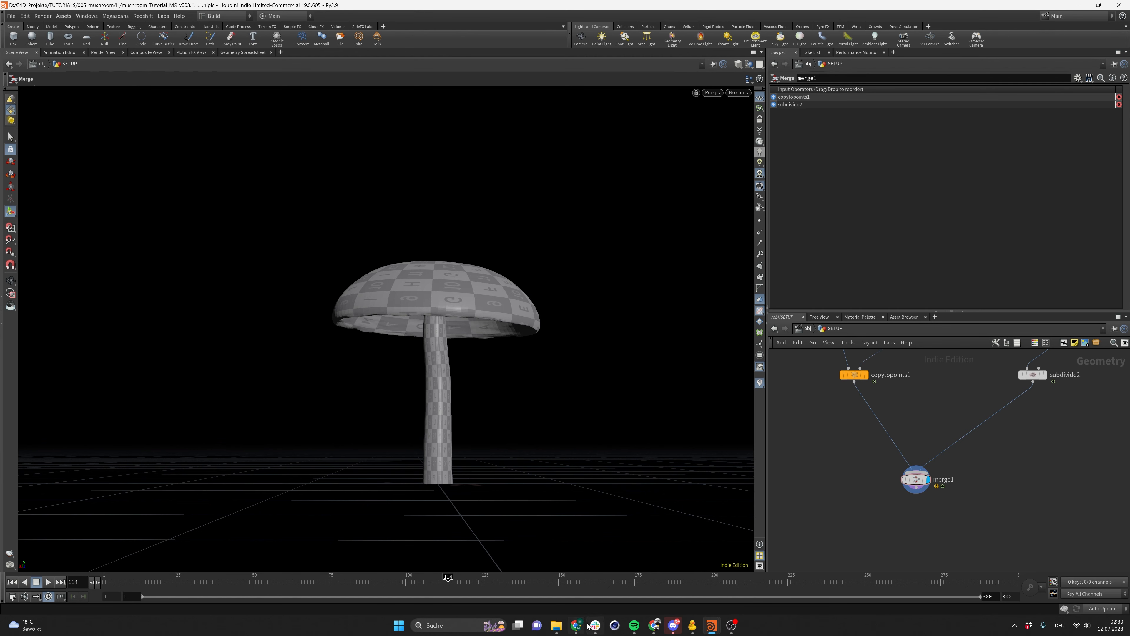
click(660, 630)
click(660, 631)
click(579, 629)
click(580, 630)
alt+drag(446, 402, 530, 285)
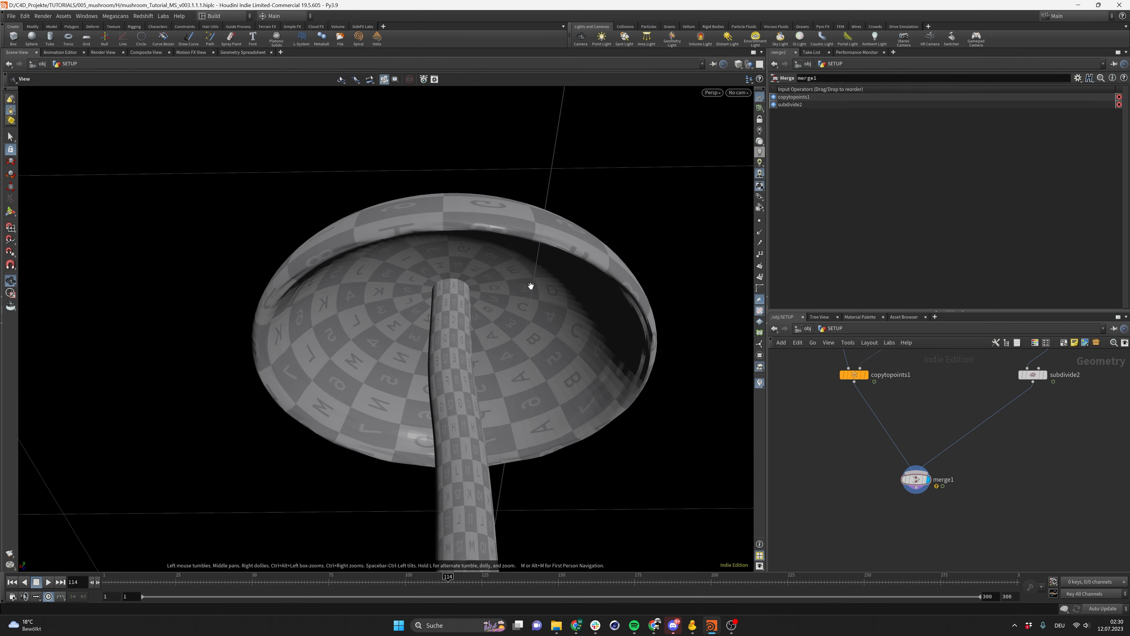